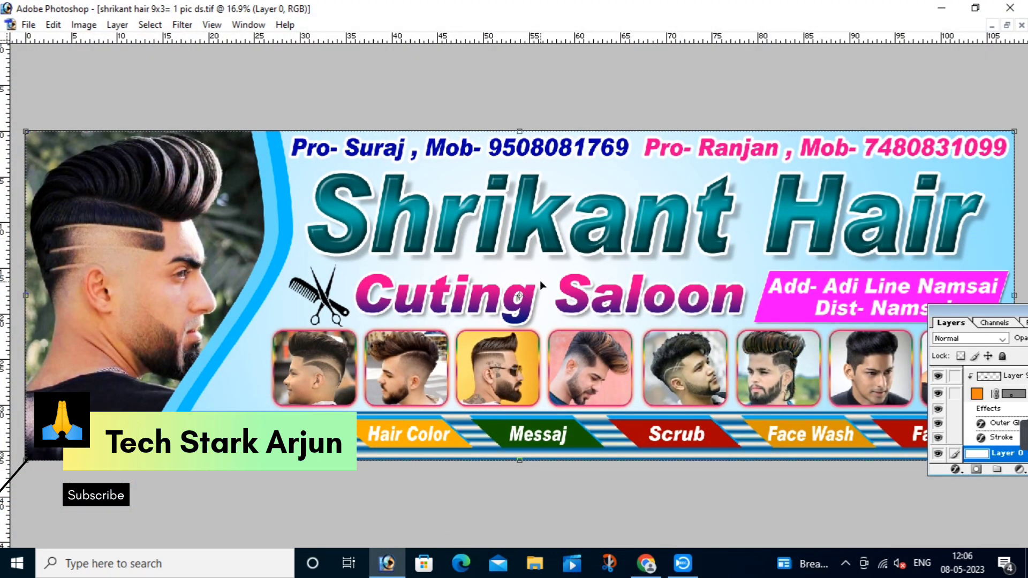
# Step: Look over the finished banner, narrow the Layers palette, and restore the document from full-window view
pyautogui.scroll(-1, 613, 309)
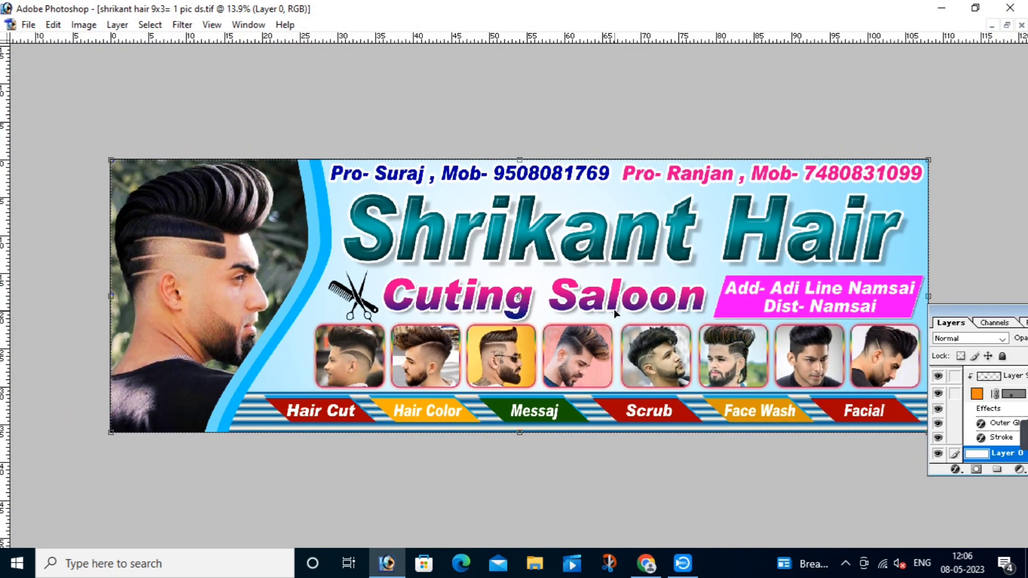
pyautogui.moveTo(928, 309); pyautogui.dragTo(942, 309)
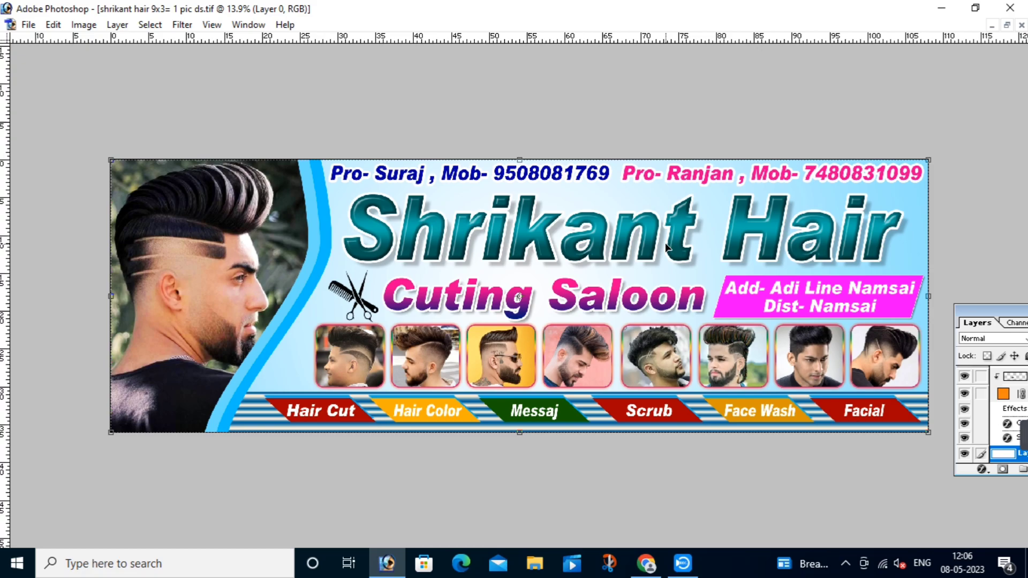
pyautogui.scroll(1, 667, 247)
pyautogui.scroll(-1, 673, 271)
pyautogui.scroll(3, 673, 272)
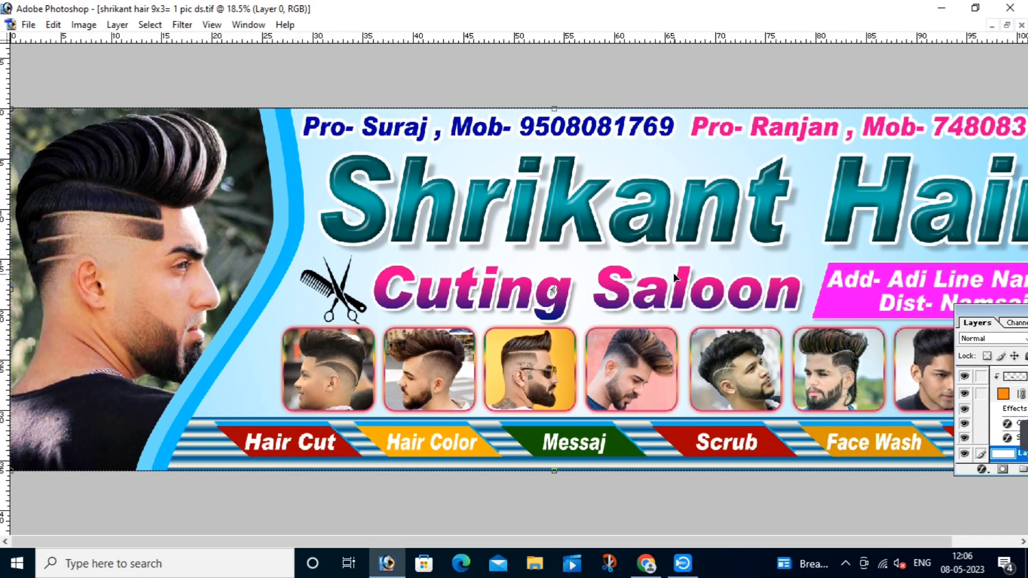
pyautogui.click(1006, 25)
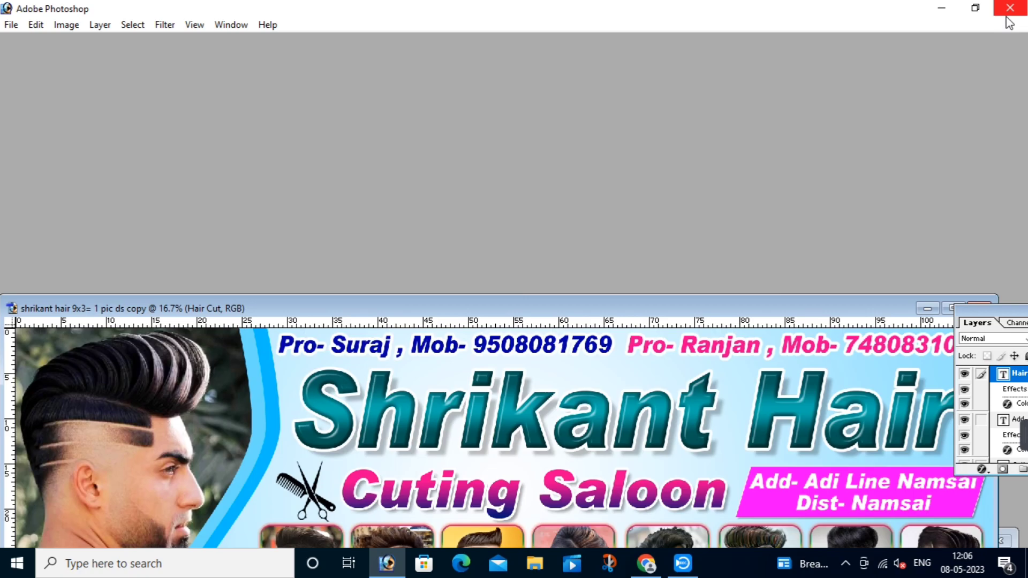
# Step: Minimize the finished banner document and bring the tool palette and panels back into view
pyautogui.click(927, 309)
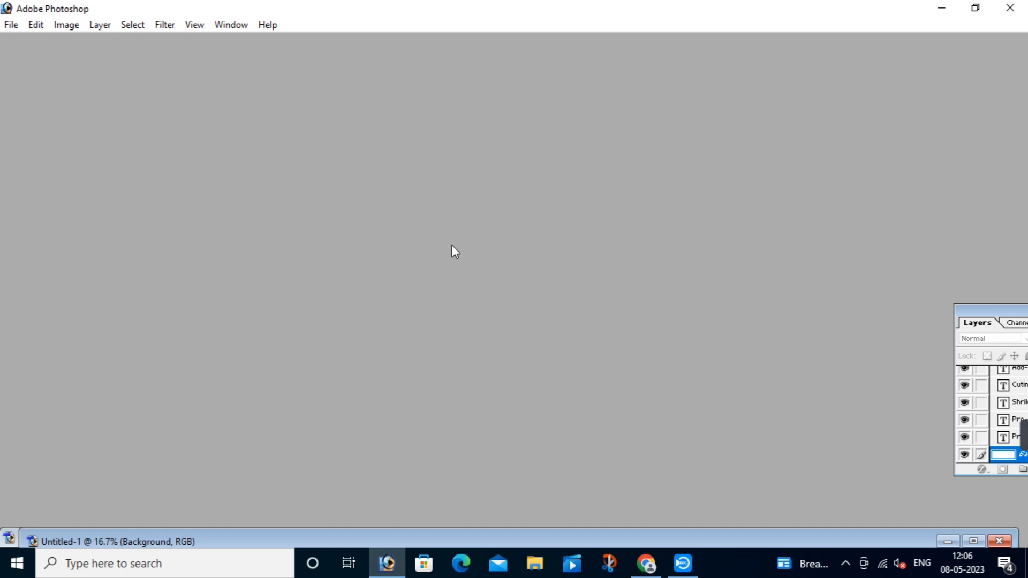
pyautogui.press('Tab')
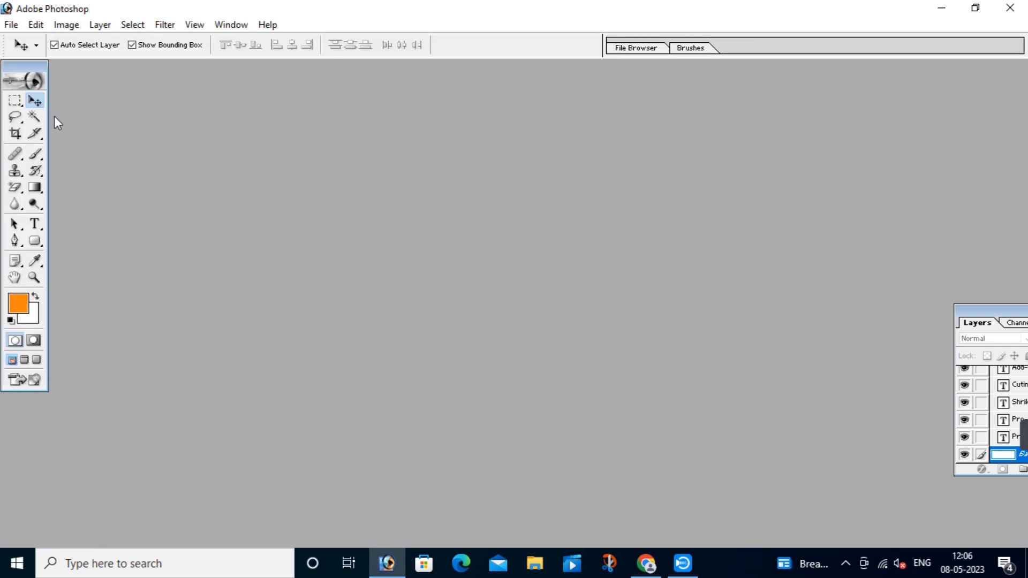
pyautogui.moveTo(33, 67); pyautogui.dragTo(56, 68)
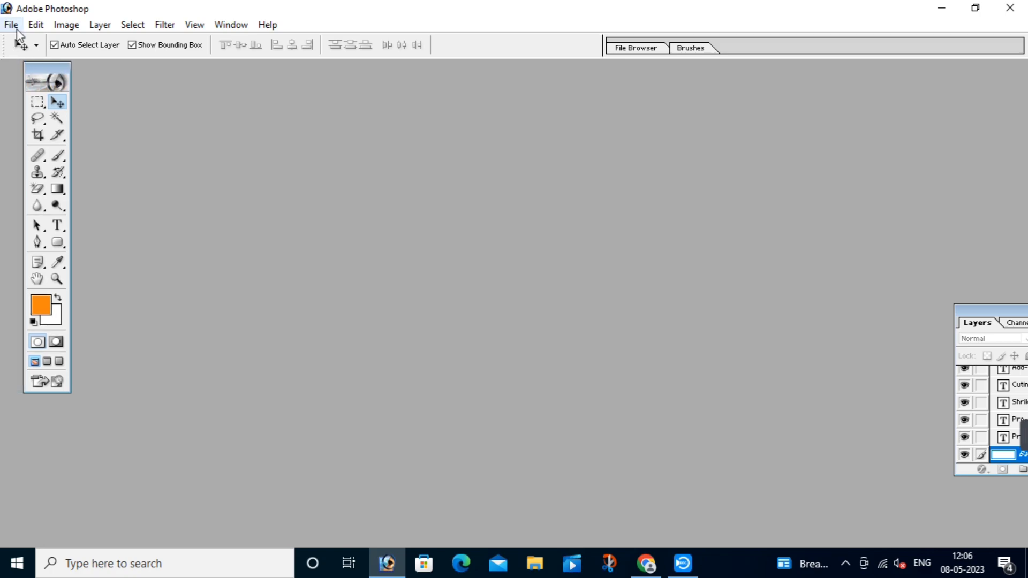
# Step: Create a new white RGB document, 108 × 36 inches at 72 pixels/inch
pyautogui.click(11, 25)
pyautogui.moveTo(36, 25)
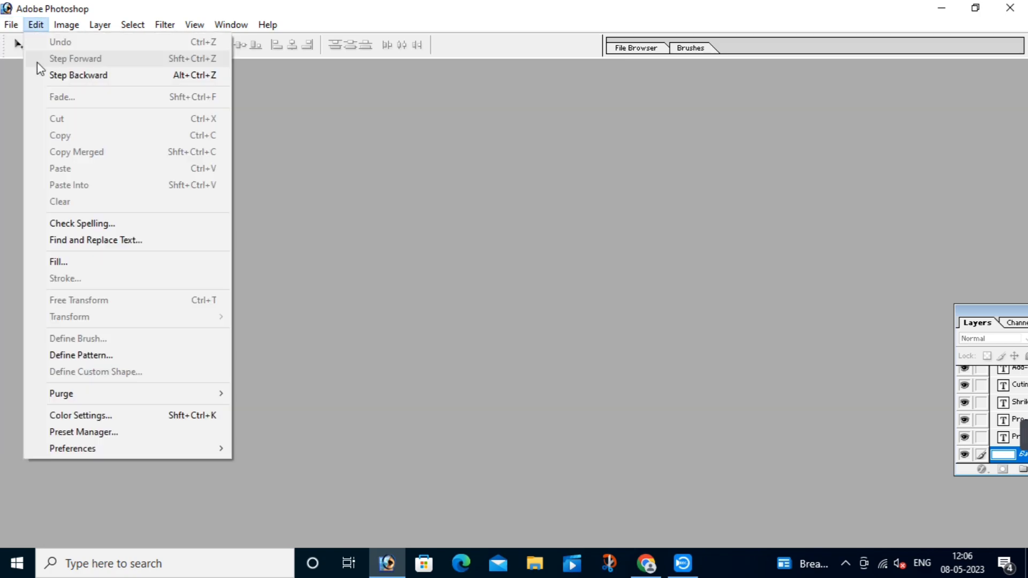
pyautogui.click(27, 40)
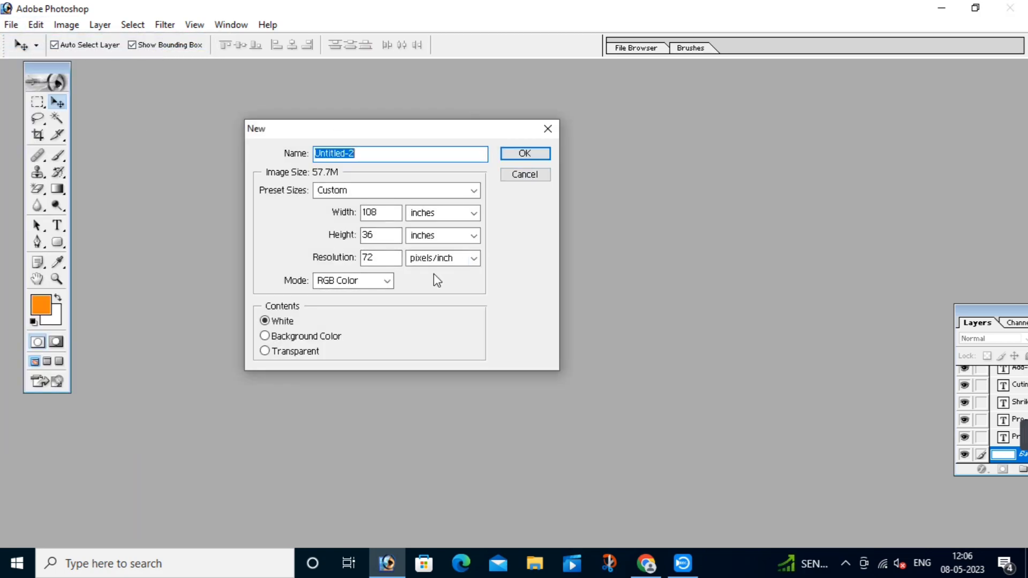
pyautogui.moveTo(407, 127); pyautogui.dragTo(569, 136)
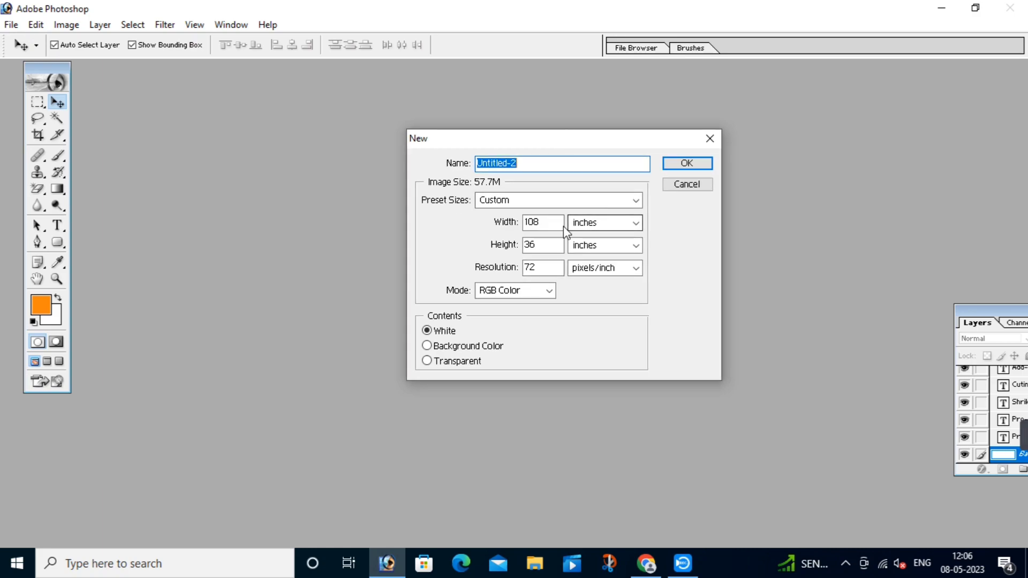
pyautogui.click(557, 221)
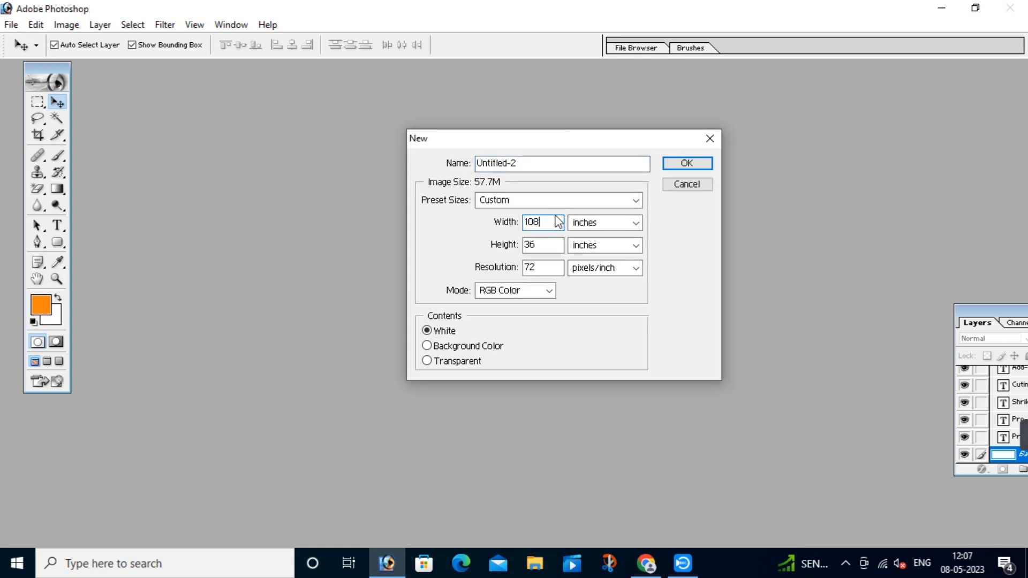
pyautogui.moveTo(661, 138); pyautogui.dragTo(659, 150)
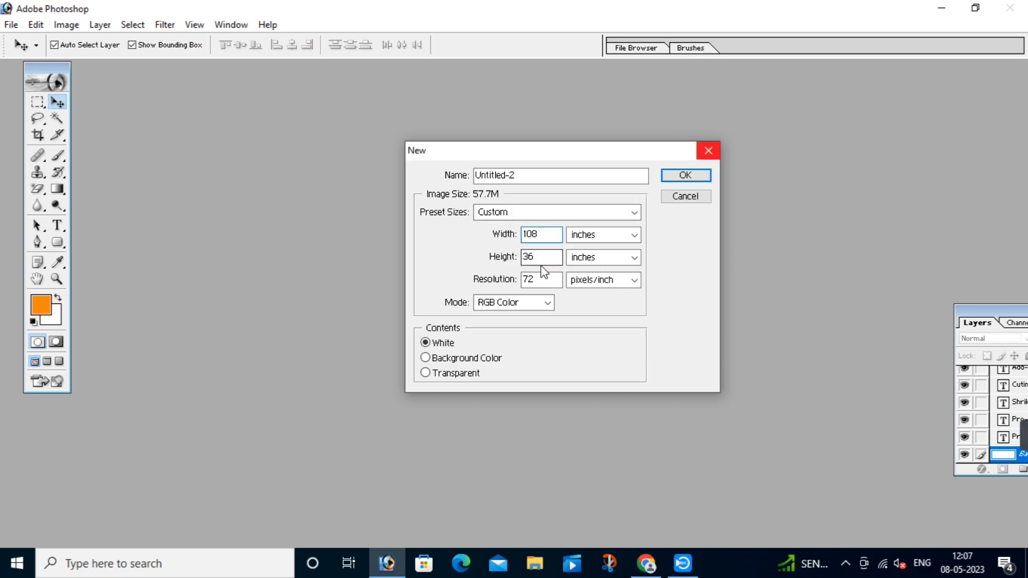
pyautogui.click(673, 177)
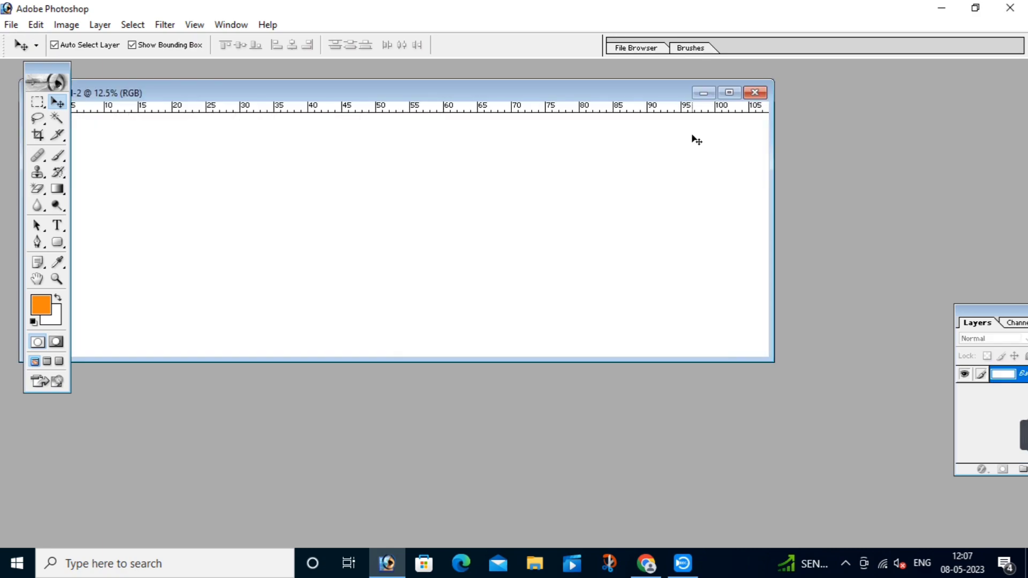
# Step: Maximize and fit the blank canvas, reposition the Layers palette, then restore the window
pyautogui.click(729, 93)
pyautogui.hotkey('ctrl', '0')
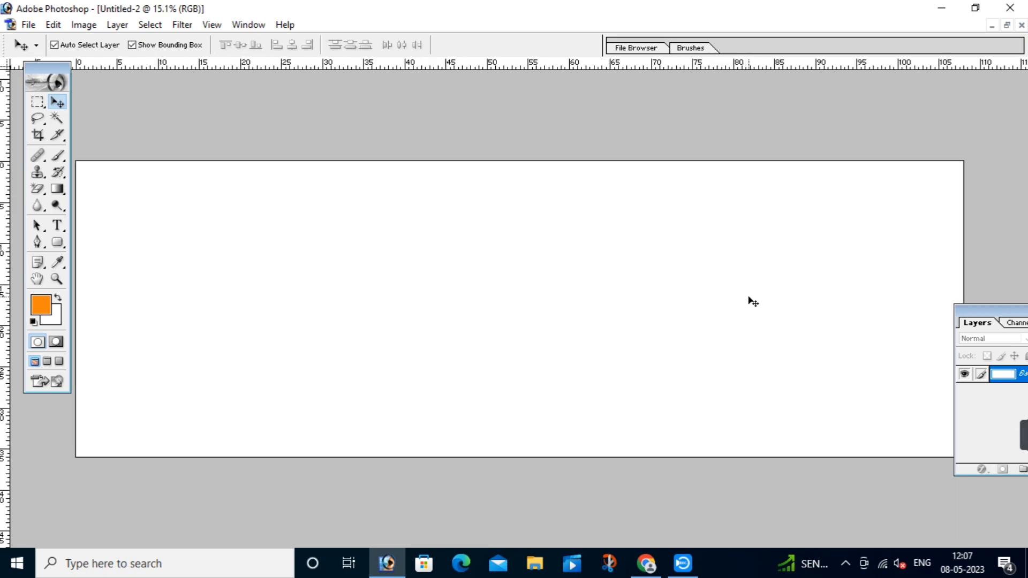
pyautogui.press('Tab')
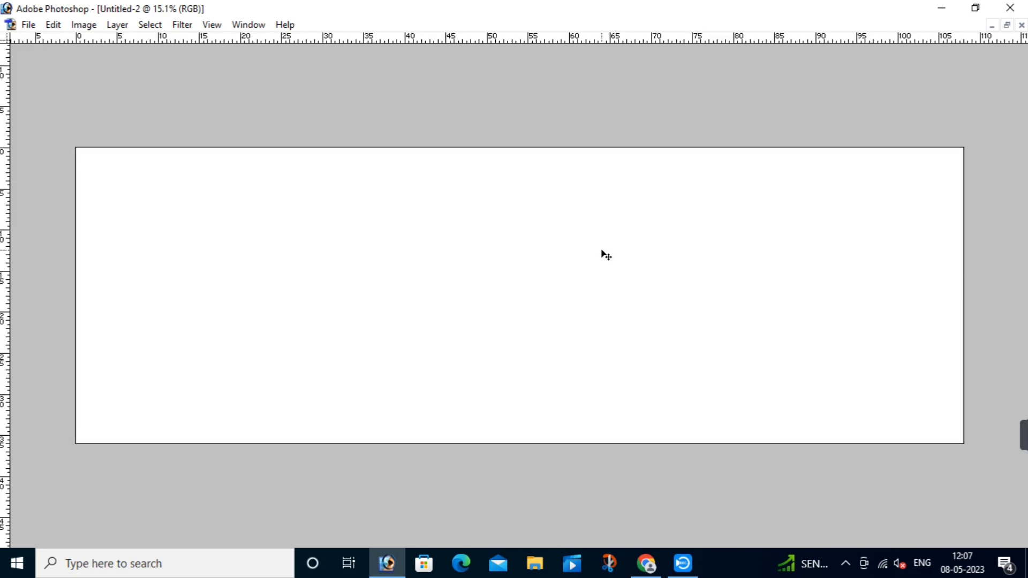
pyautogui.press('Tab')
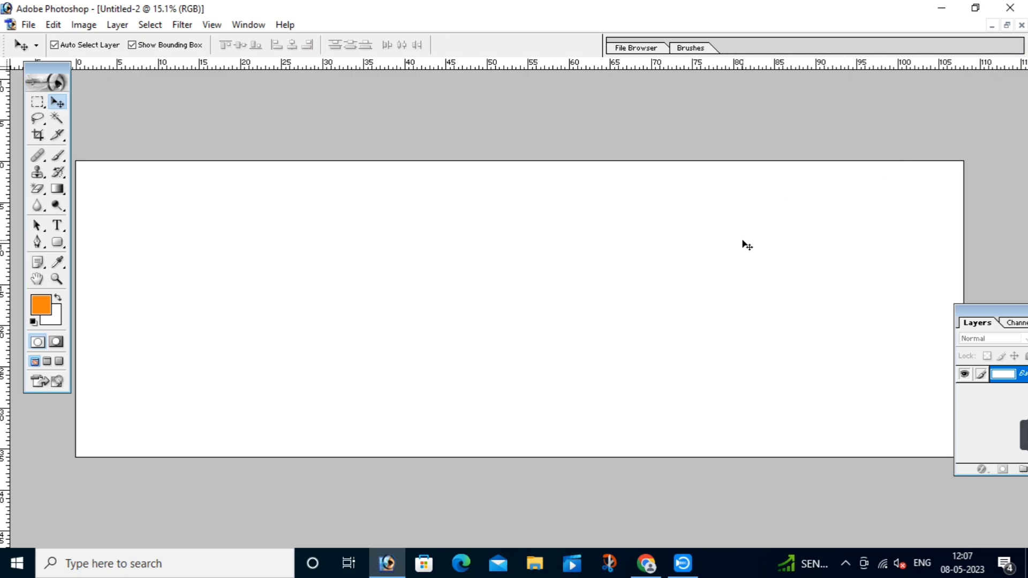
pyautogui.moveTo(988, 311); pyautogui.dragTo(1003, 303)
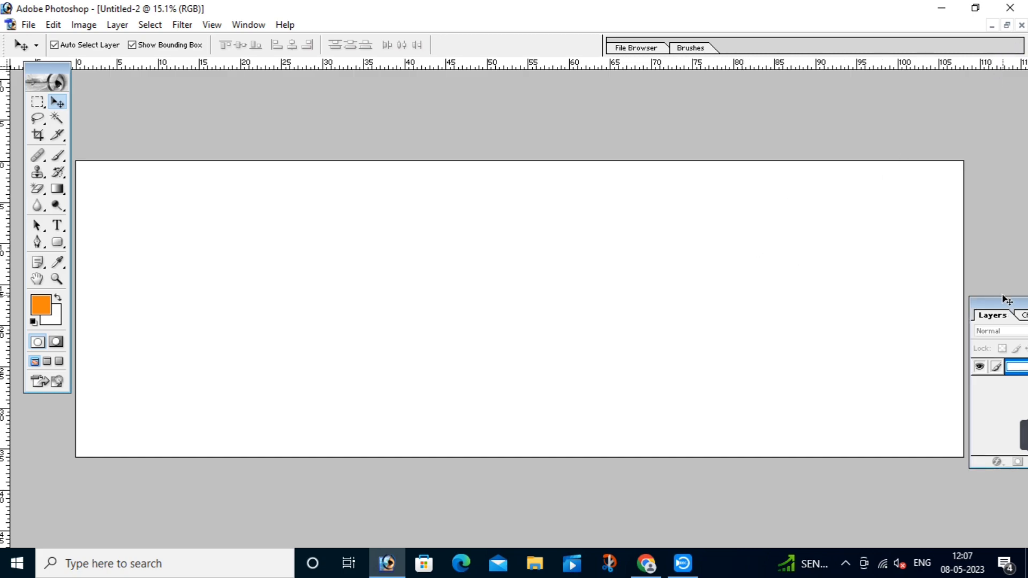
pyautogui.click(1006, 25)
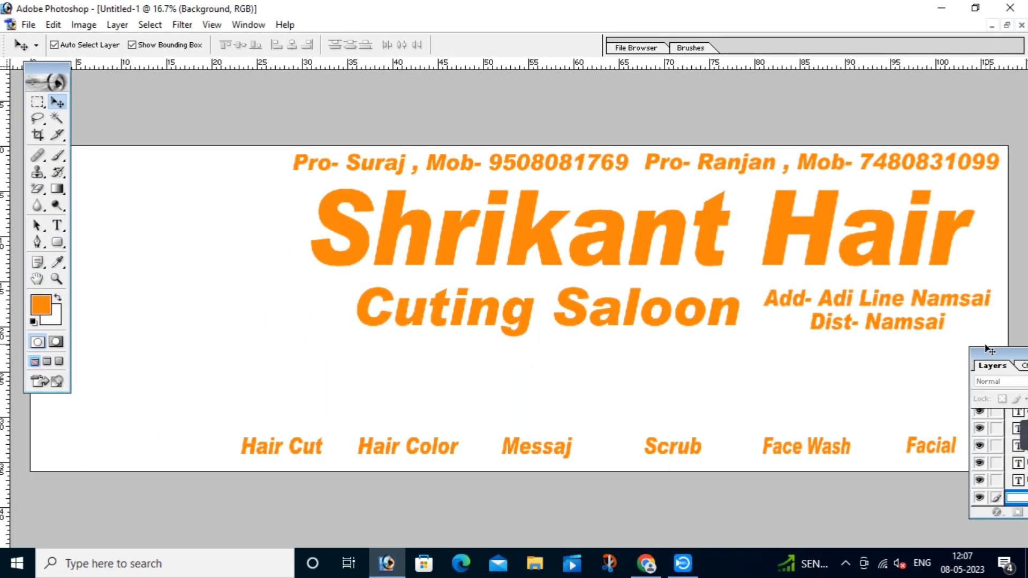
pyautogui.moveTo(987, 349); pyautogui.dragTo(998, 334)
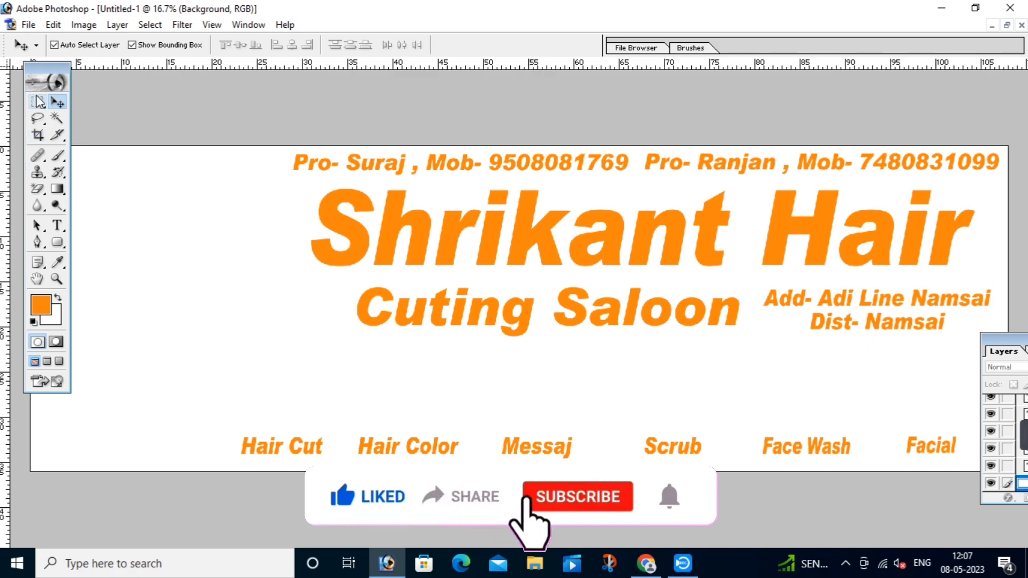
pyautogui.moveTo(21, 75); pyautogui.dragTo(2, 73)
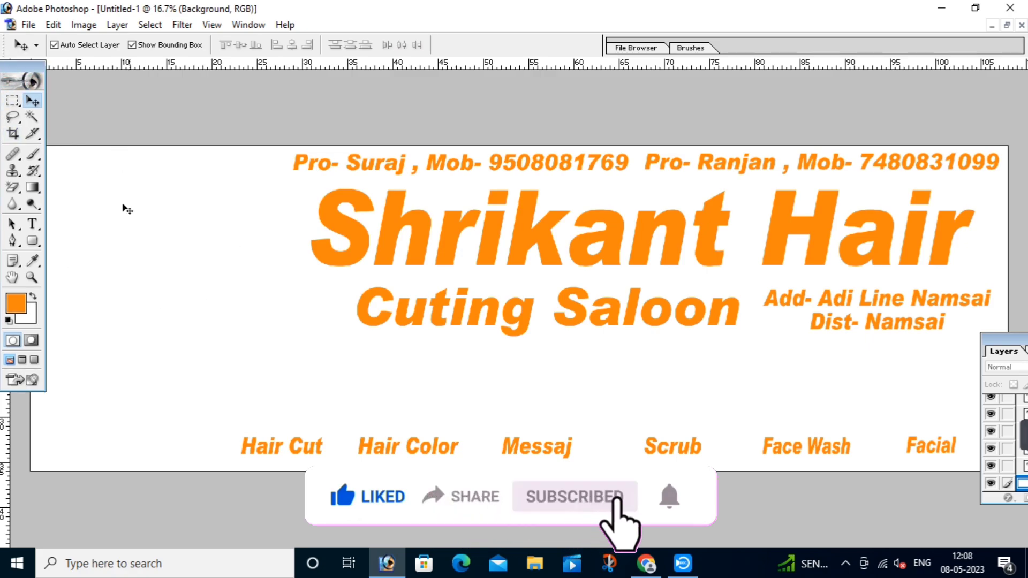
pyautogui.hotkey('ctrl', '0')
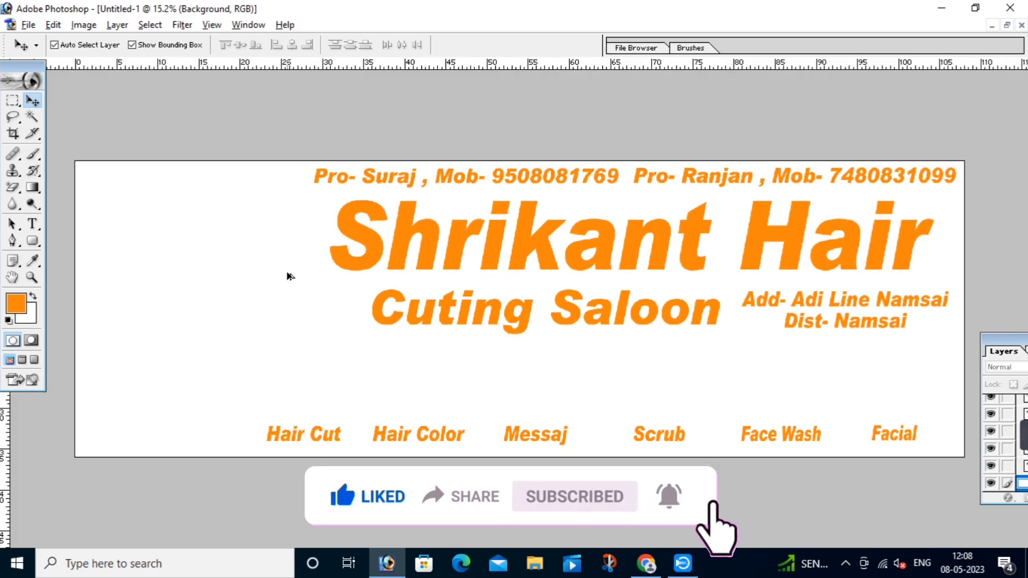
# Step: Draw a square-cornered orange rectangle over the banner's left end, beside the title text
pyautogui.click(32, 244)
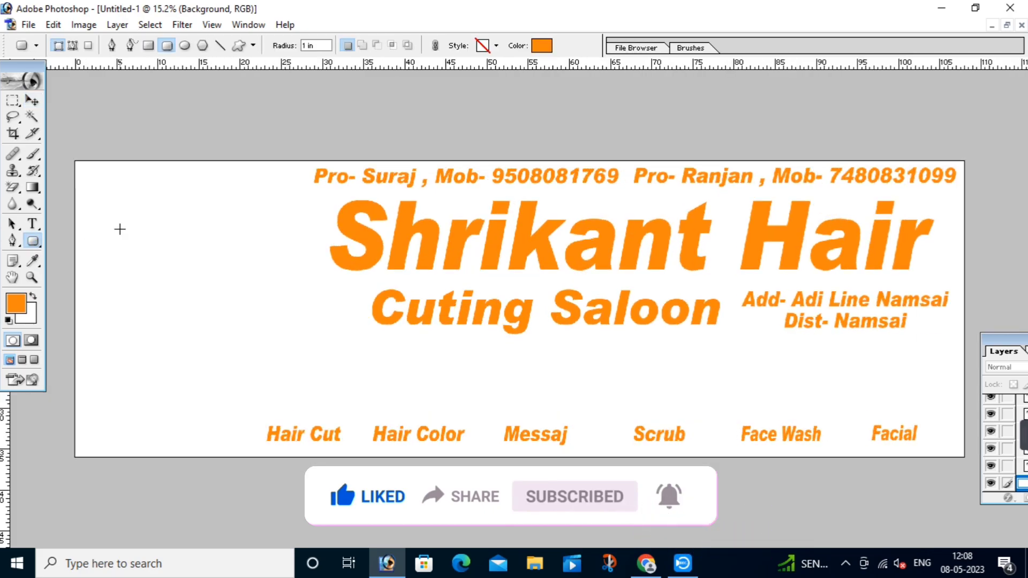
pyautogui.click(149, 46)
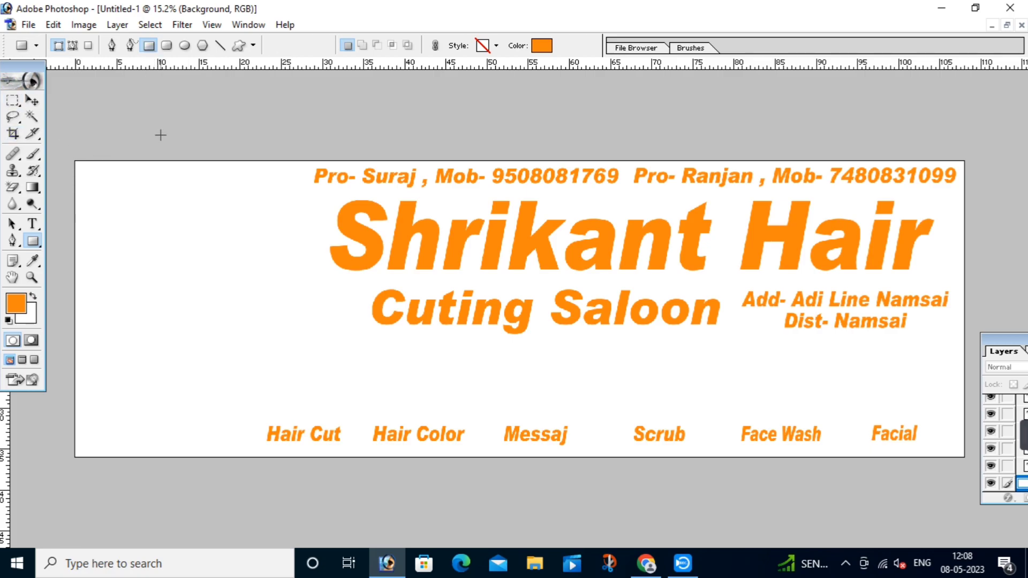
pyautogui.hotkey('ctrl', '-')
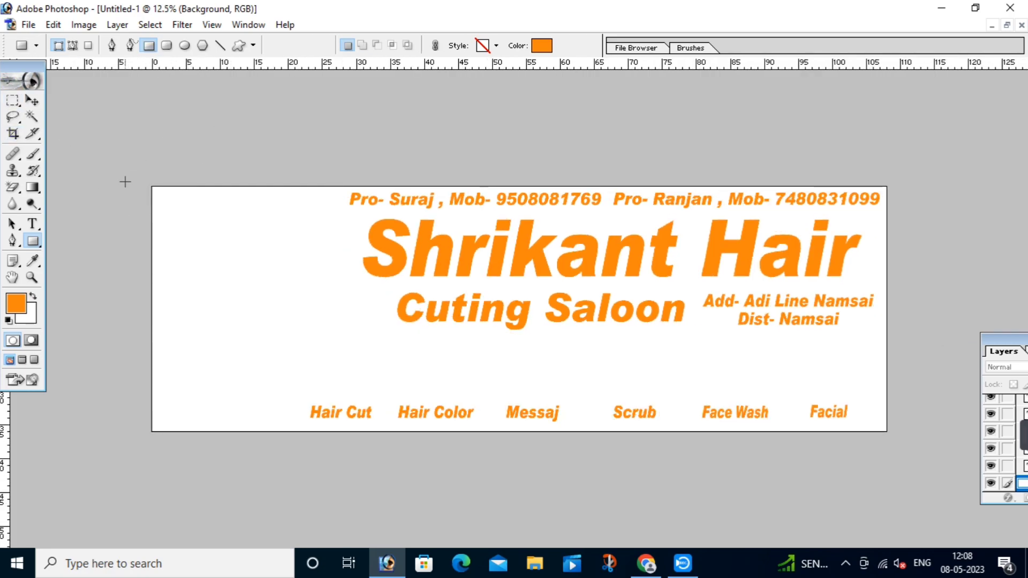
pyautogui.moveTo(102, 147); pyautogui.dragTo(299, 460)
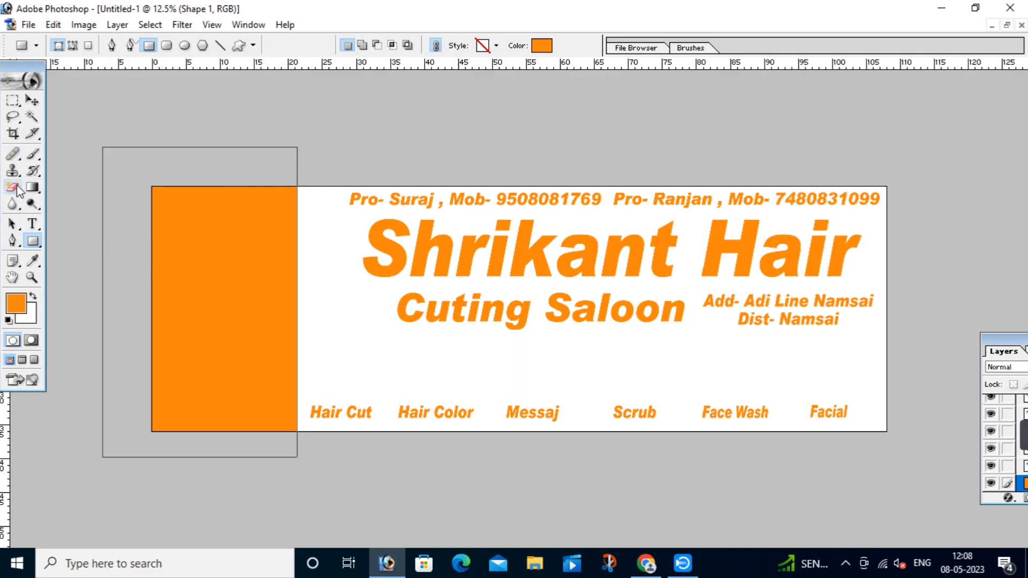
pyautogui.click(12, 241)
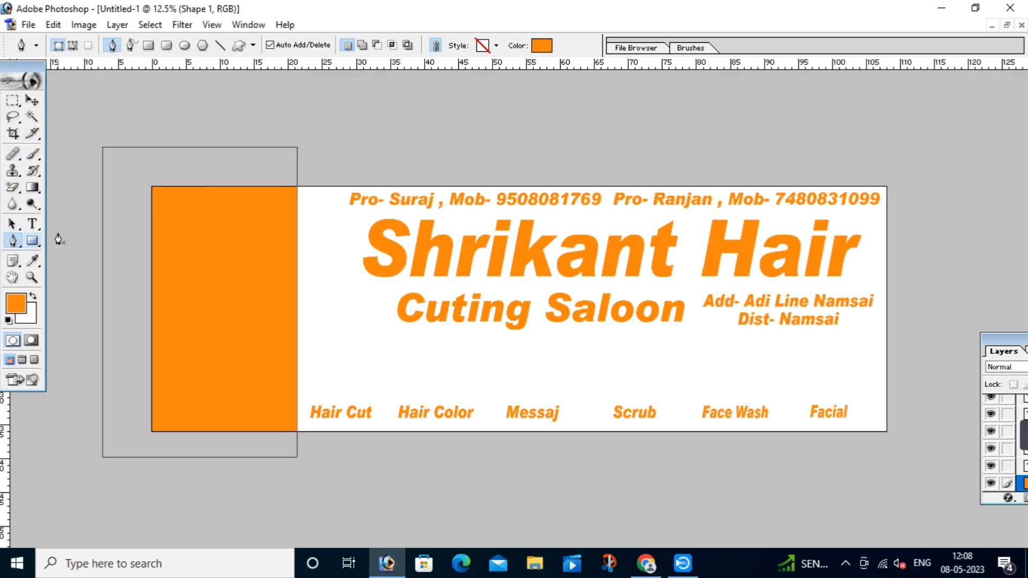
# Step: Add two anchor points along the orange rectangle's right edge
pyautogui.rightClick(297, 376)
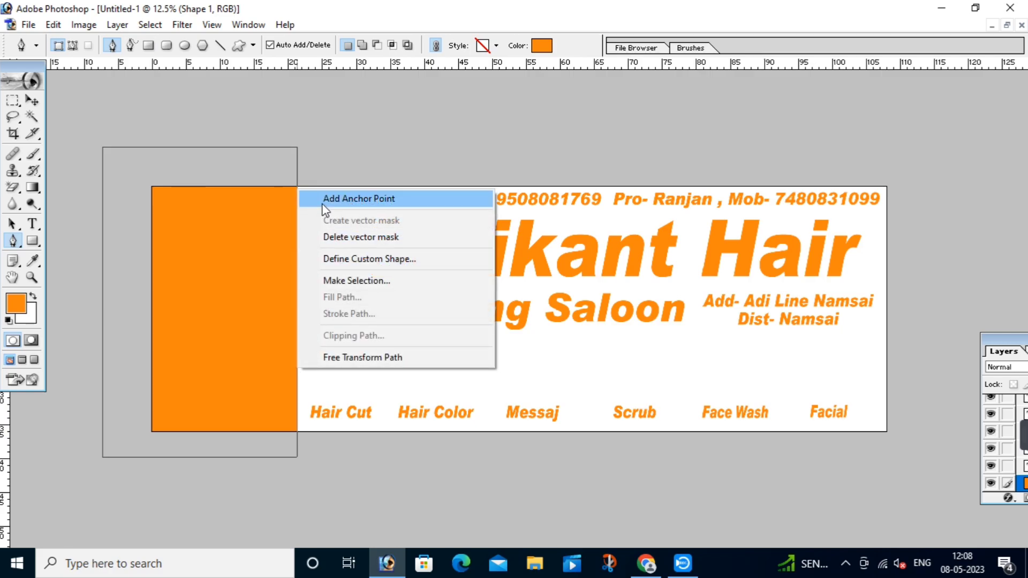
pyautogui.click(378, 199)
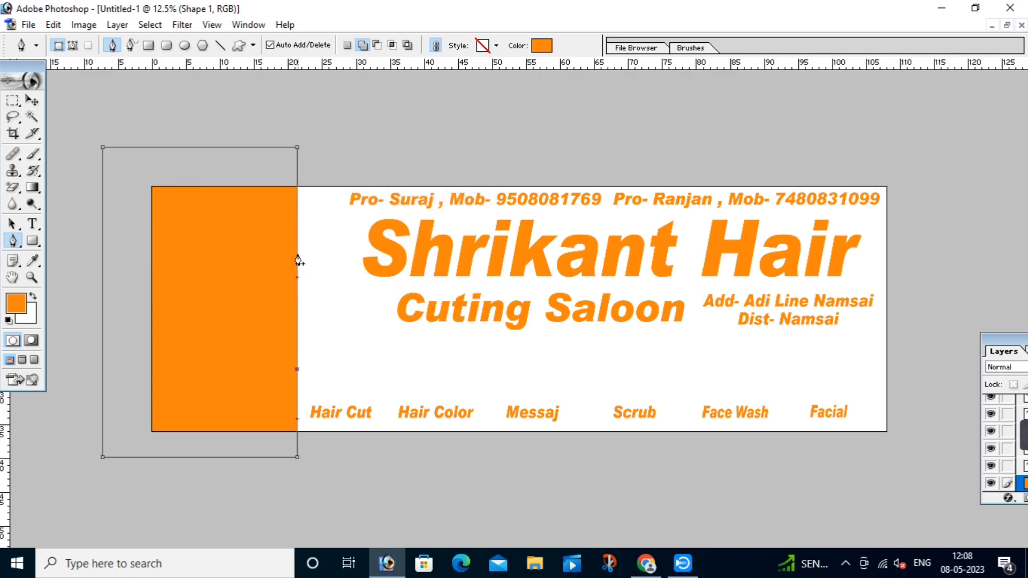
pyautogui.rightClick(297, 252)
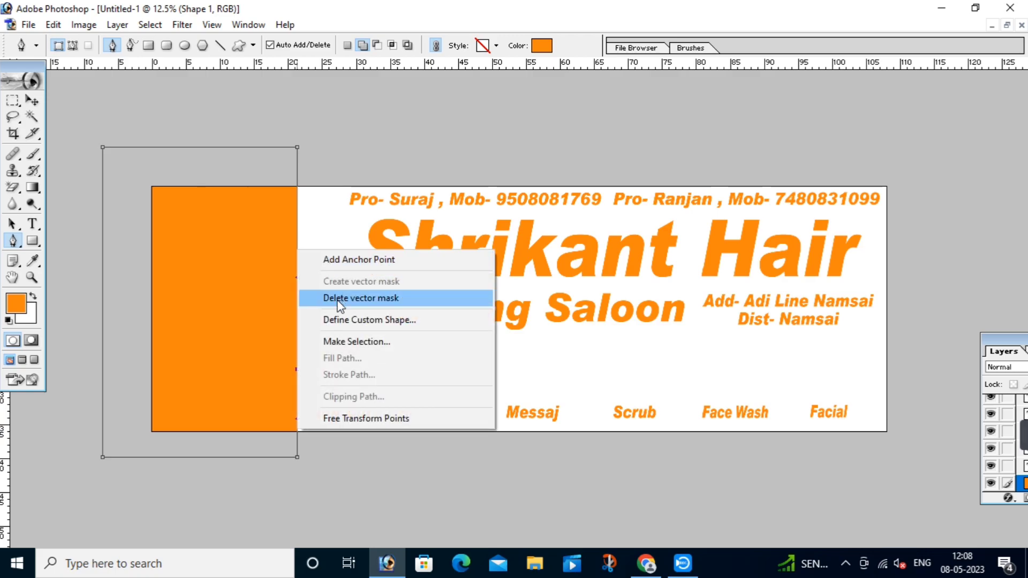
pyautogui.click(307, 261)
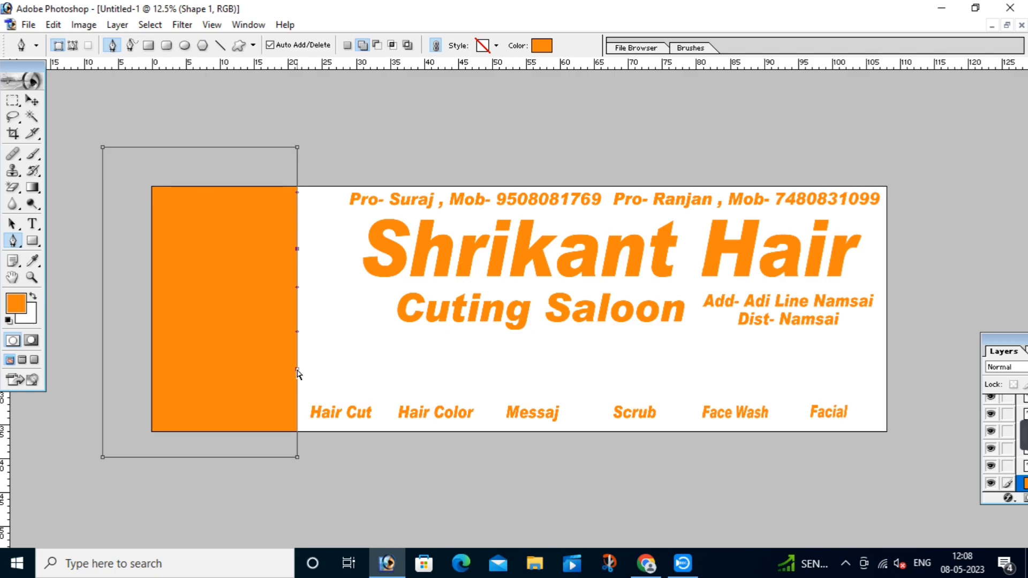
# Step: Drag the lower and upper anchors to bend the right edge into a wave
pyautogui.moveTo(298, 374); pyautogui.dragTo(234, 439)
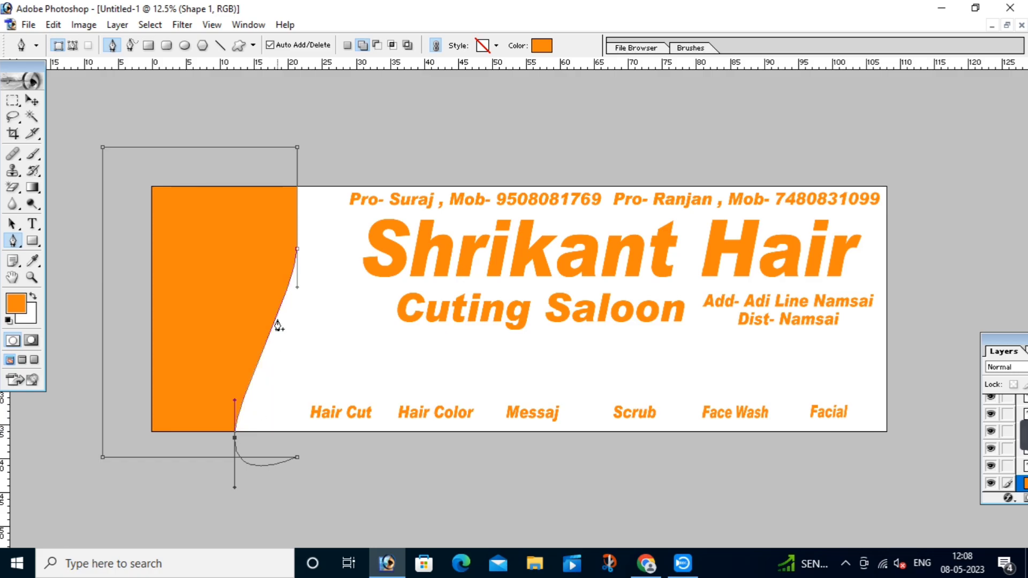
pyautogui.moveTo(297, 251); pyautogui.dragTo(329, 268)
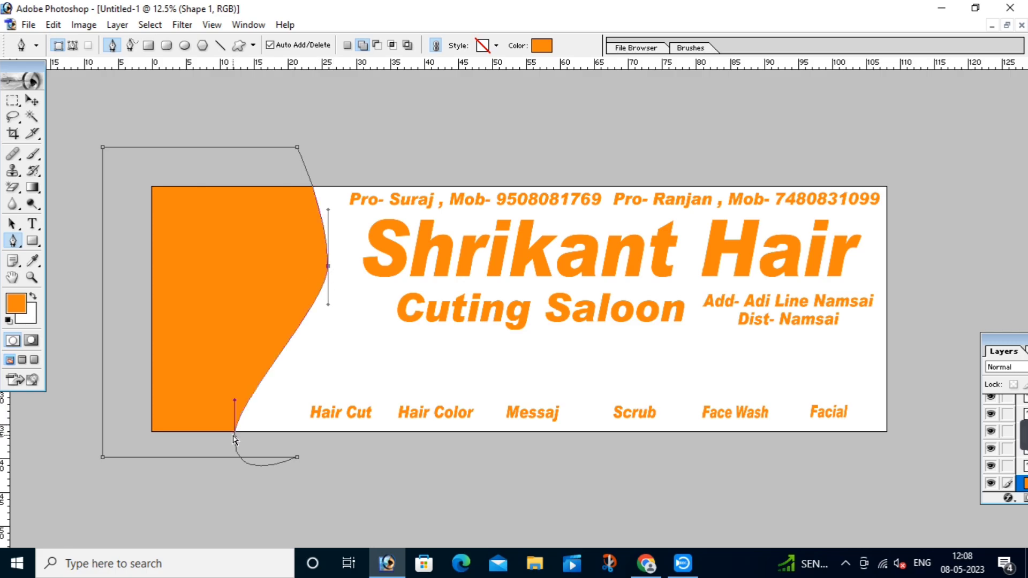
pyautogui.moveTo(236, 444); pyautogui.dragTo(248, 444)
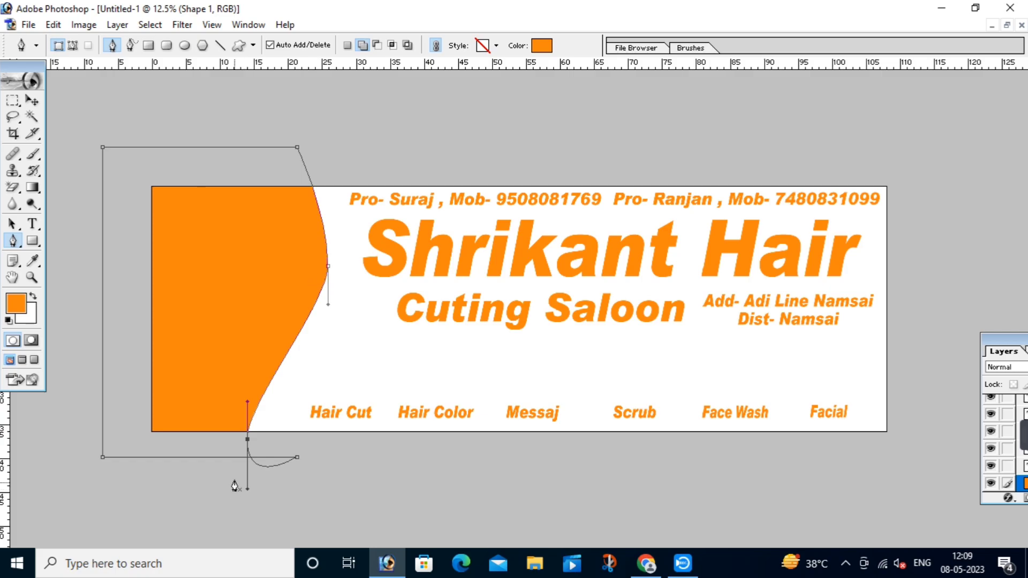
pyautogui.moveTo(247, 442); pyautogui.dragTo(238, 443)
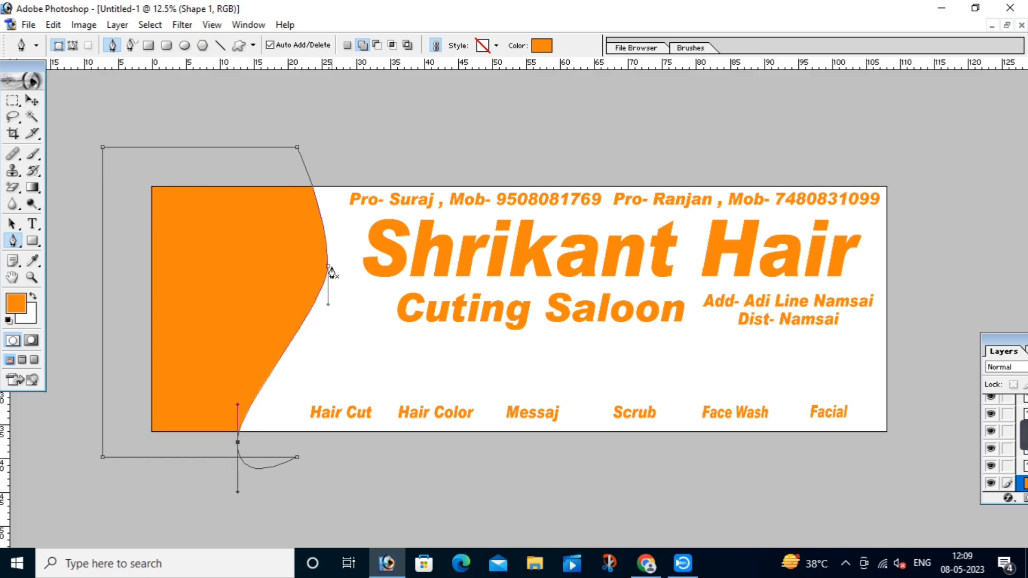
pyautogui.moveTo(328, 266); pyautogui.dragTo(331, 267)
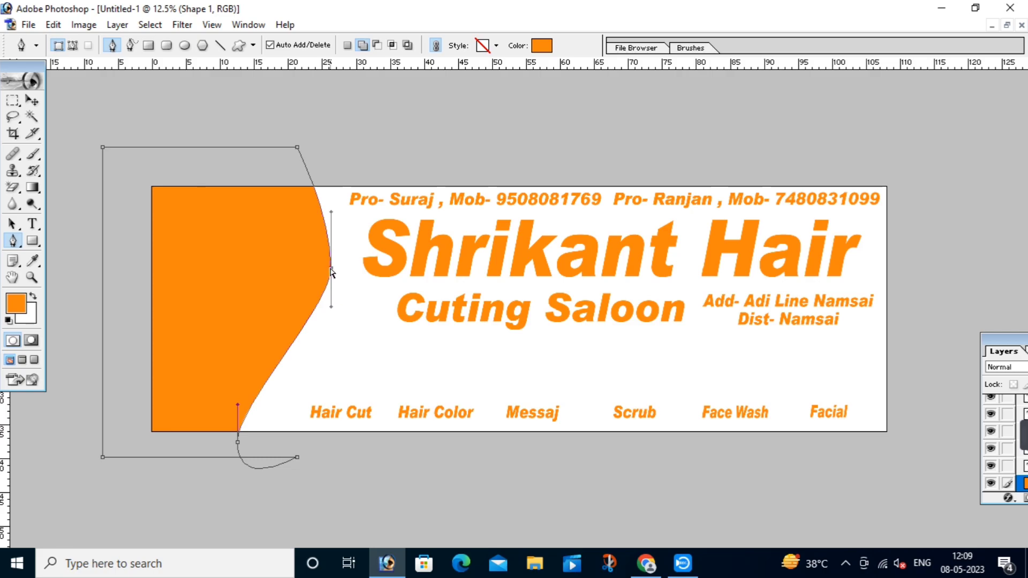
pyautogui.moveTo(331, 269); pyautogui.dragTo(325, 268)
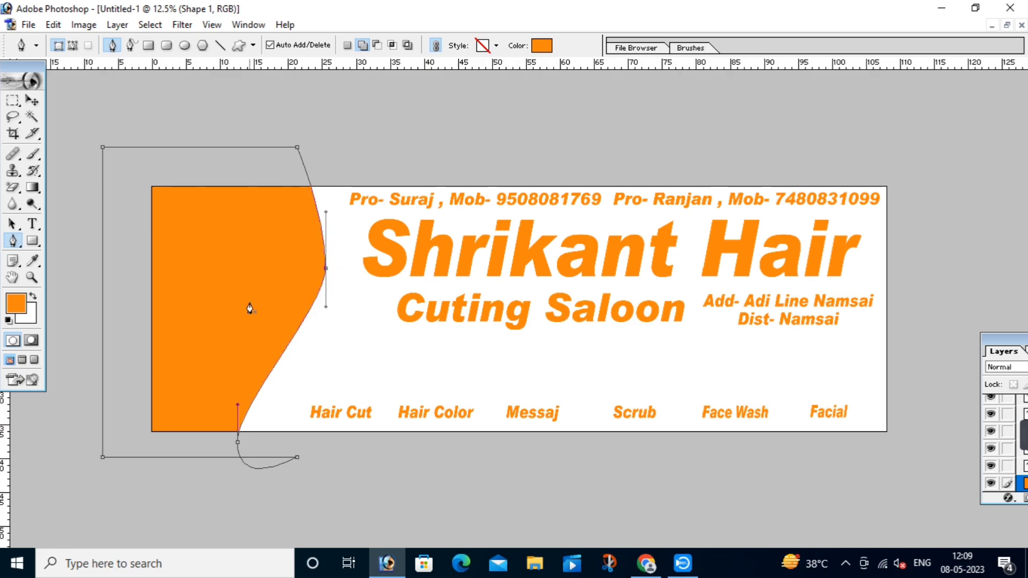
pyautogui.rightClick(279, 285)
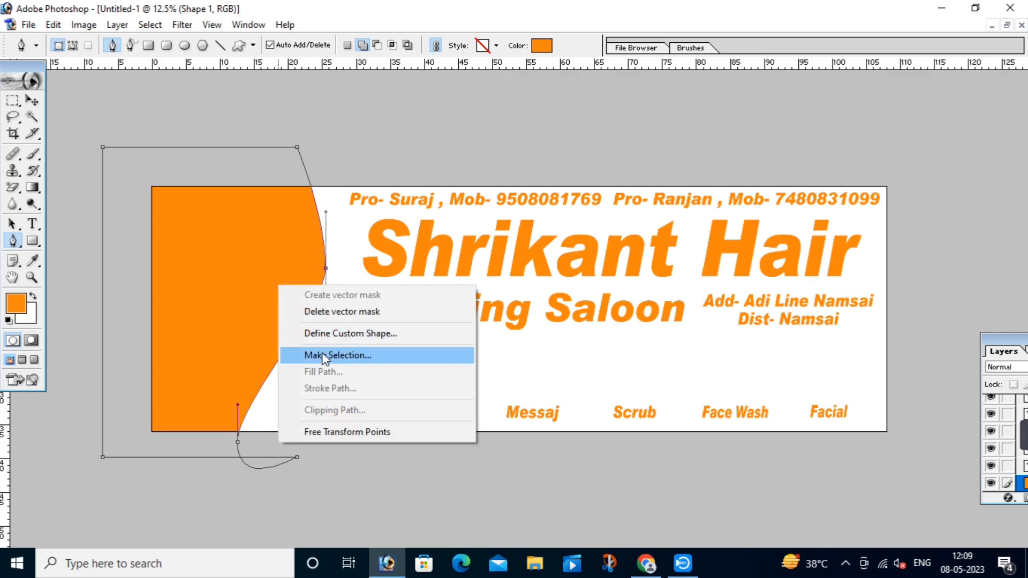
pyautogui.click(334, 308)
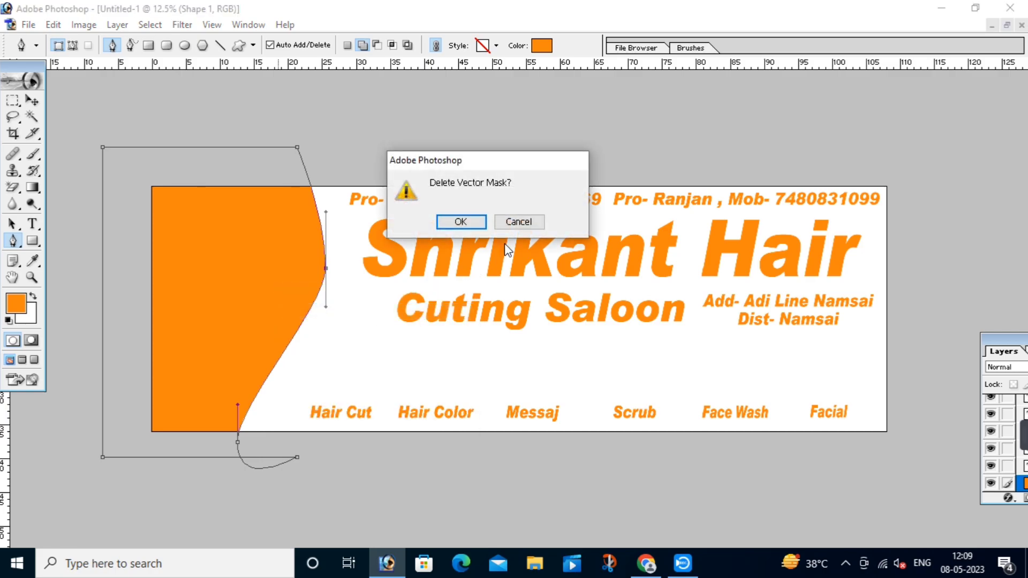
pyautogui.click(518, 220)
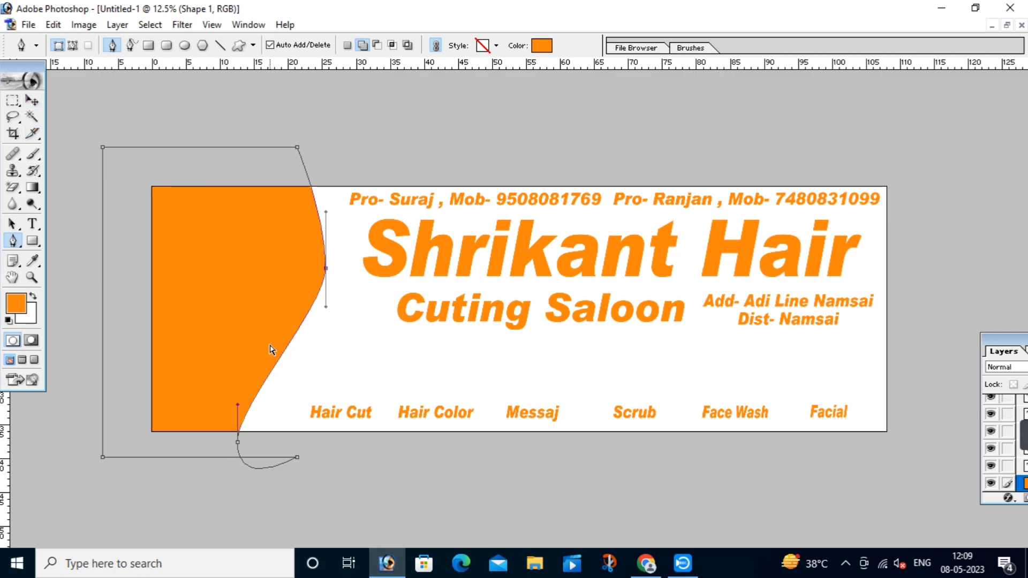
pyautogui.rightClick(325, 273)
pyautogui.click(401, 315)
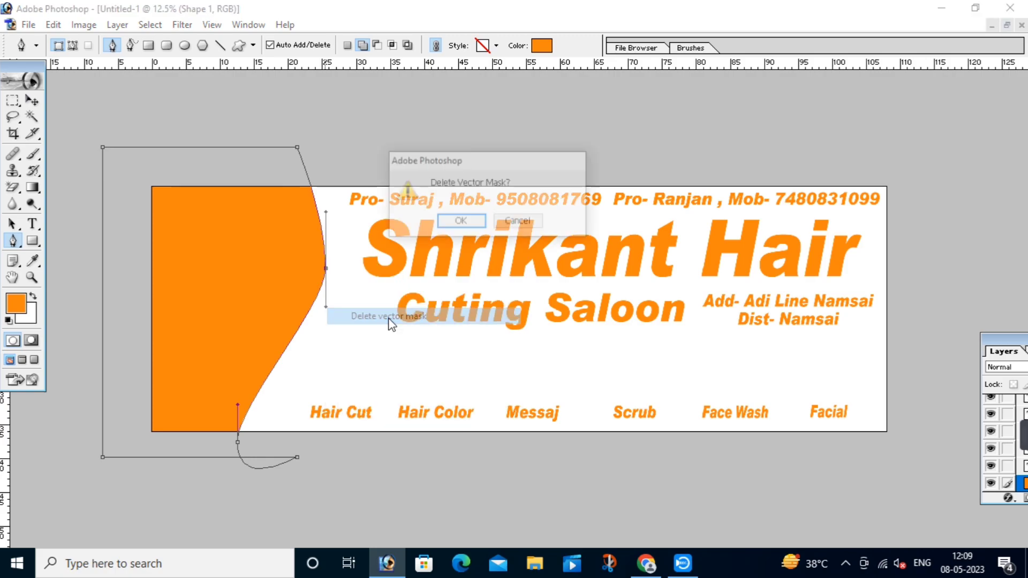
pyautogui.click(461, 222)
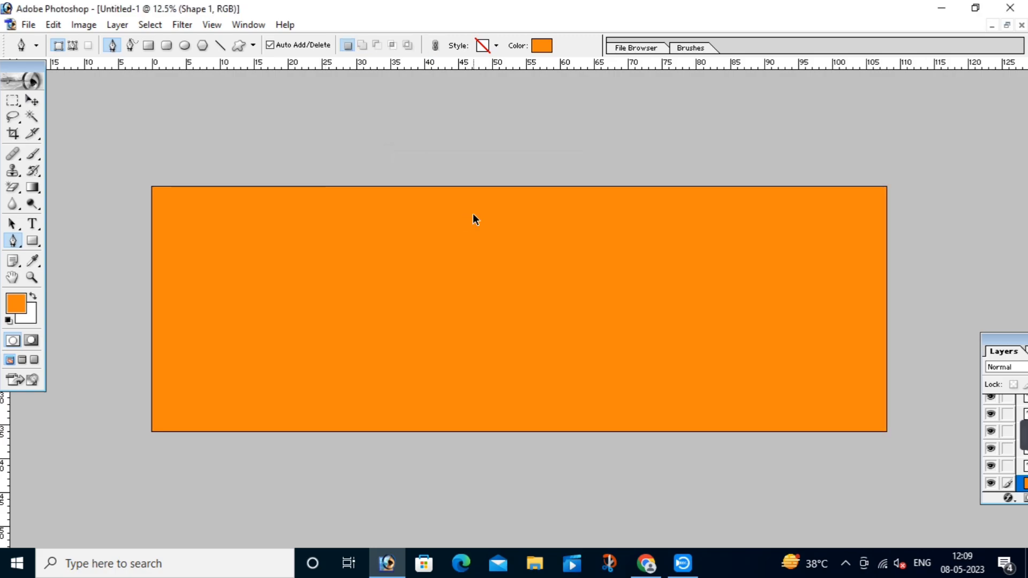
pyautogui.hotkey('ctrl', 'z')
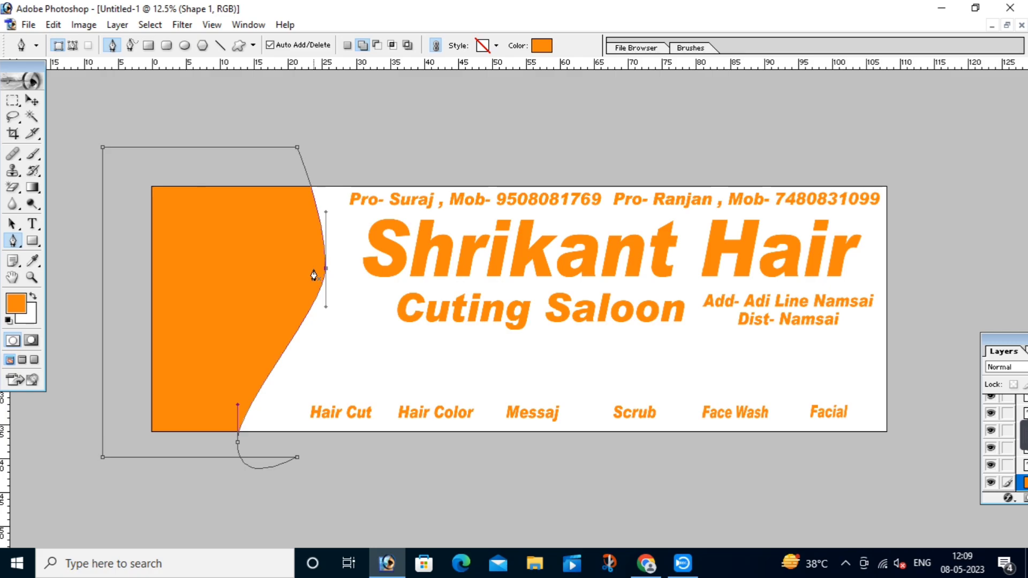
pyautogui.hotkey('ctrl', 'Return')
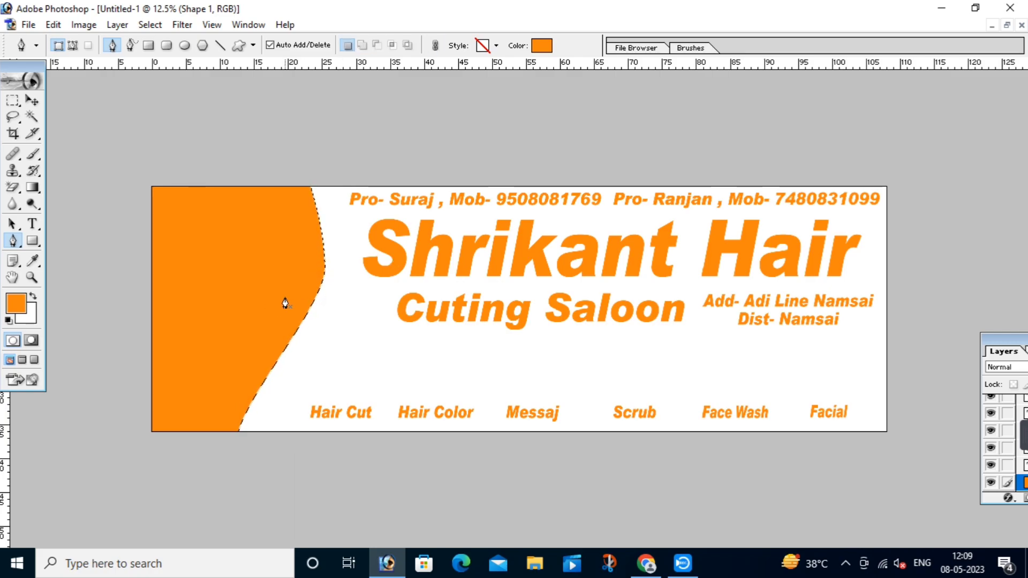
pyautogui.hotkey('ctrl', 'd')
pyautogui.press('v')
pyautogui.click(362, 313)
pyautogui.click(287, 280)
pyautogui.click(379, 335)
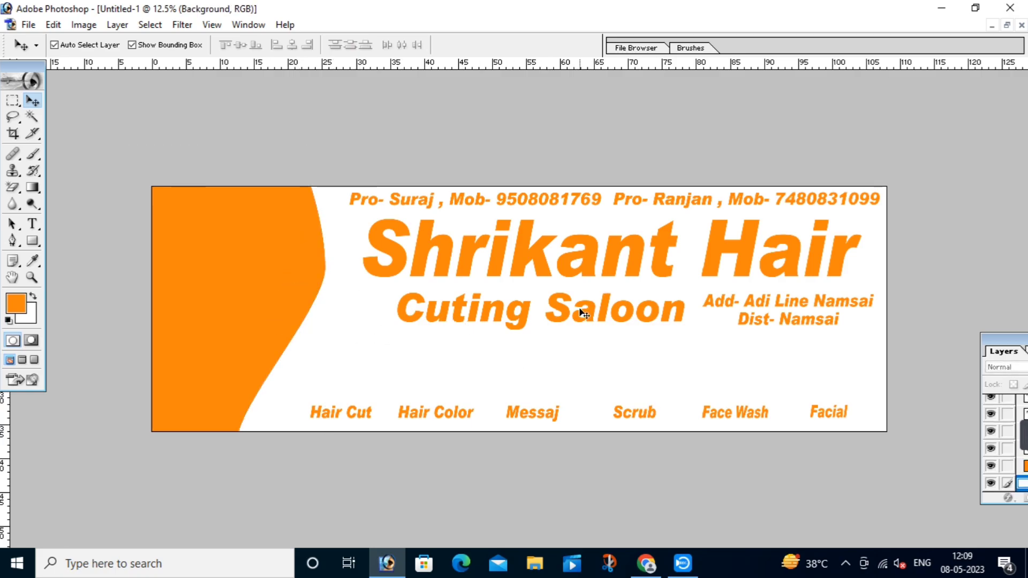
# Step: Convert the Background into an editable Layer 0
pyautogui.moveTo(985, 342); pyautogui.dragTo(886, 256)
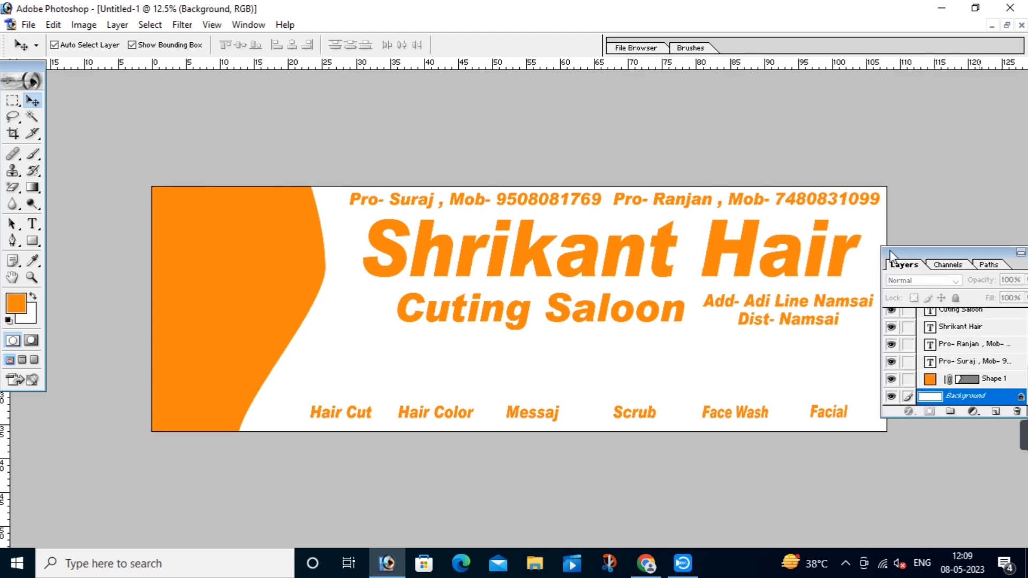
pyautogui.doubleClick(954, 399)
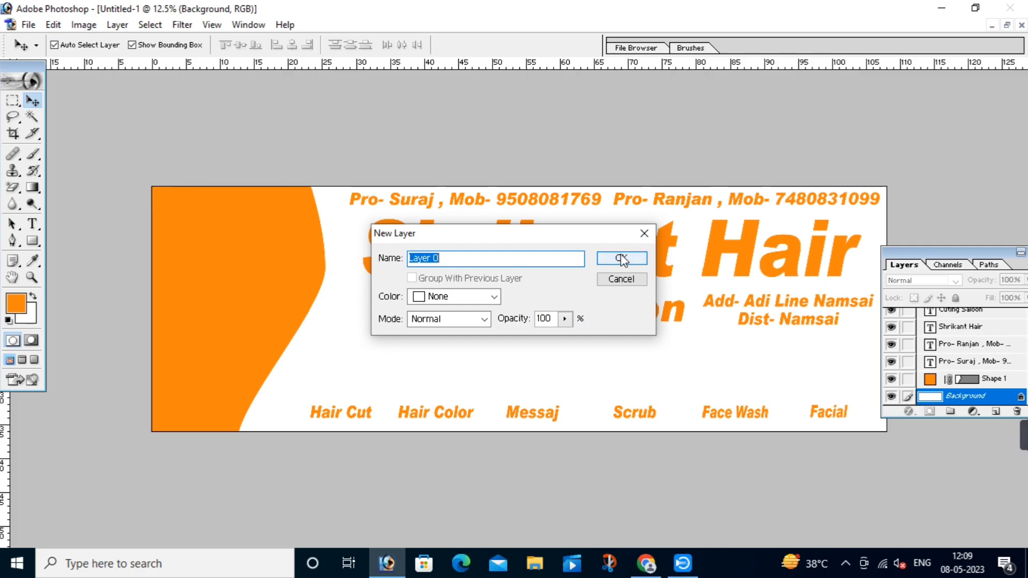
pyautogui.click(621, 259)
# Step: Add a Gradient Overlay to Layer 0 with its left stop set to light cyan
pyautogui.click(909, 411)
pyautogui.click(878, 370)
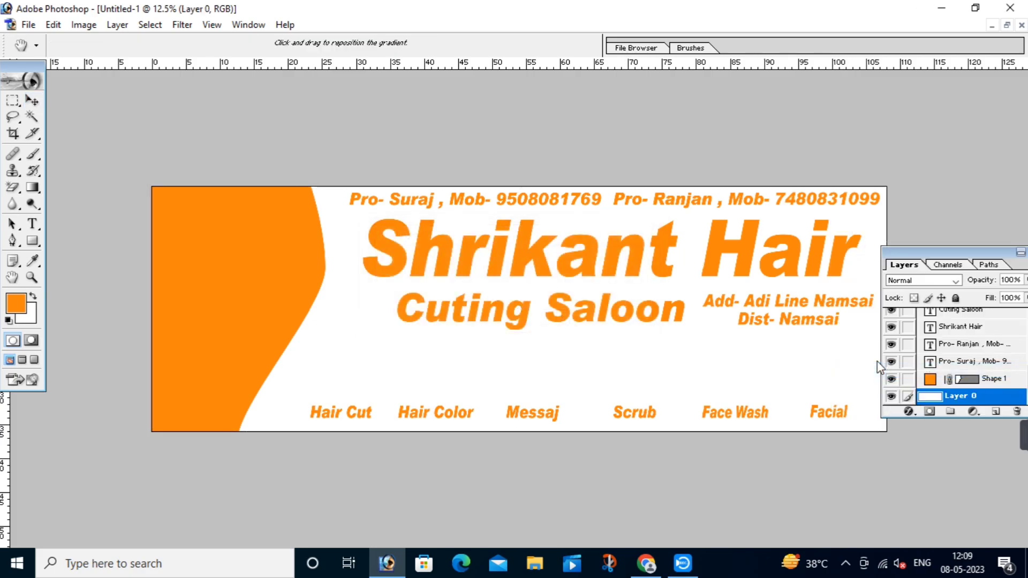
pyautogui.click(821, 211)
pyautogui.click(665, 392)
pyautogui.doubleClick(666, 393)
pyautogui.click(796, 402)
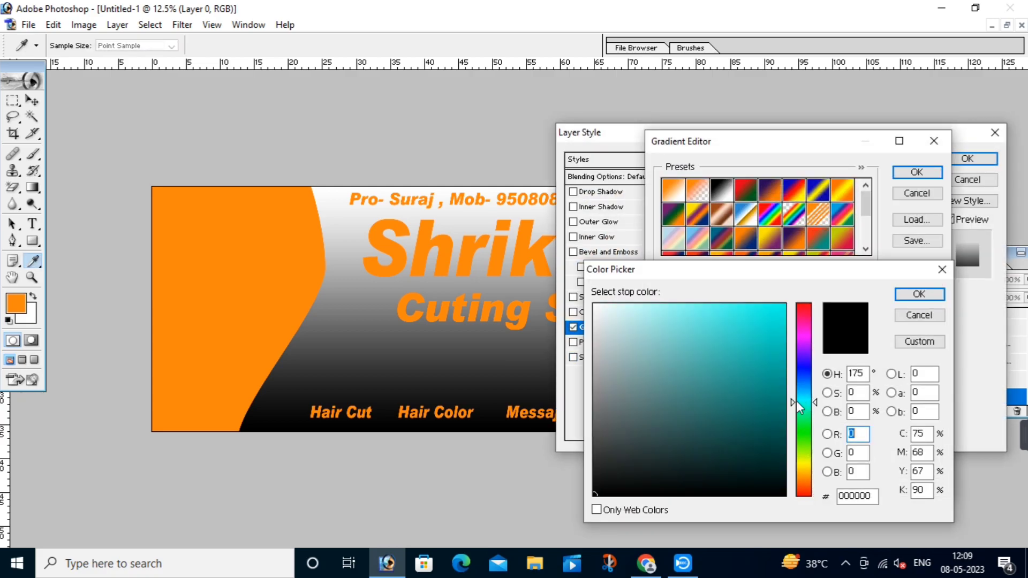
pyautogui.moveTo(693, 315)
pyautogui.mouseDown()
pyautogui.moveTo(670, 302)
pyautogui.moveTo(680, 301)
pyautogui.mouseUp()
pyautogui.click(922, 294)
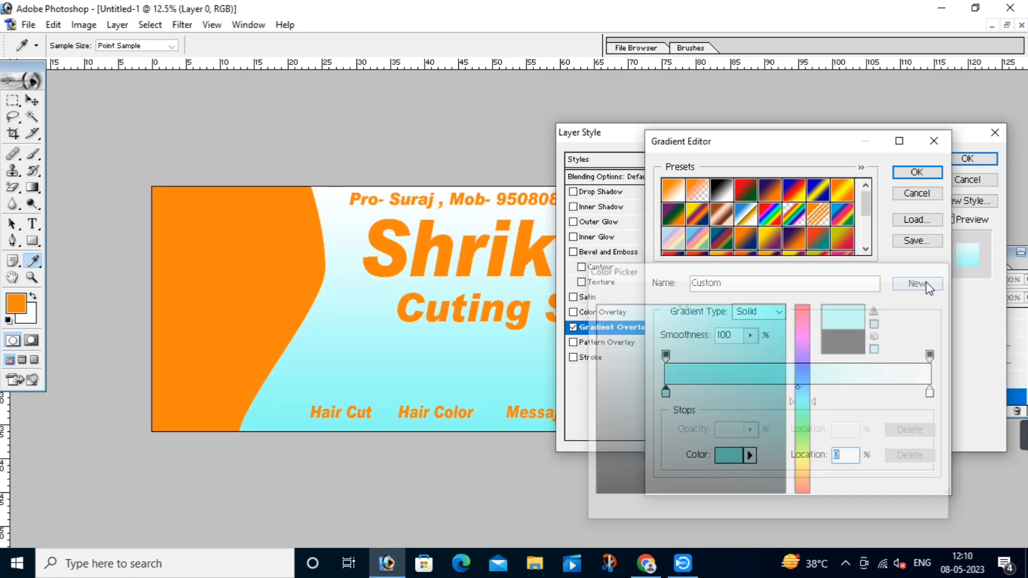
pyautogui.click(925, 172)
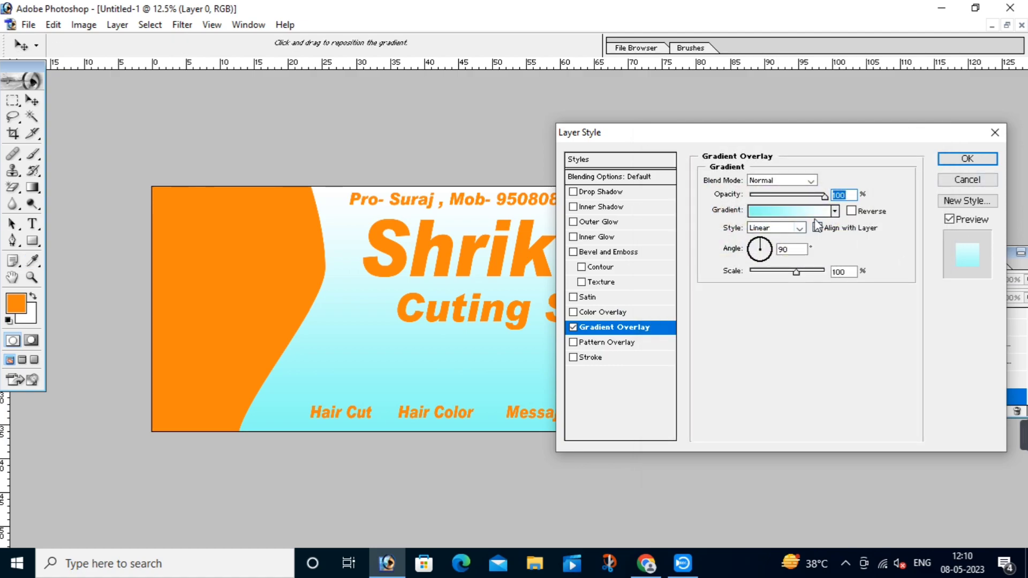
# Step: Make the gradient Radial and reversed, at 150% scale and 150° angle, and apply it
pyautogui.click(771, 229)
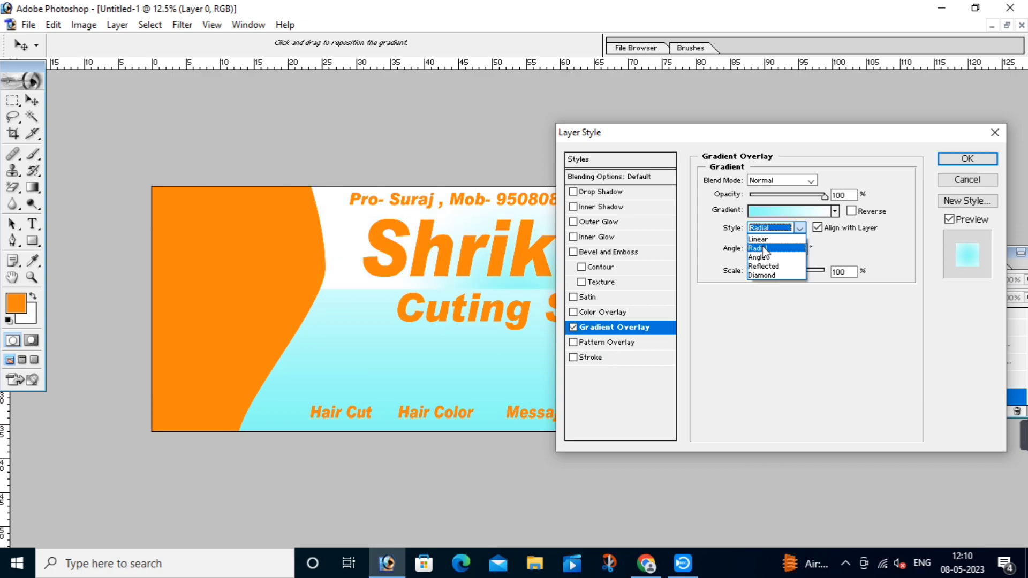
pyautogui.click(766, 249)
pyautogui.moveTo(757, 138); pyautogui.dragTo(767, 113)
pyautogui.moveTo(813, 137); pyautogui.dragTo(818, 136)
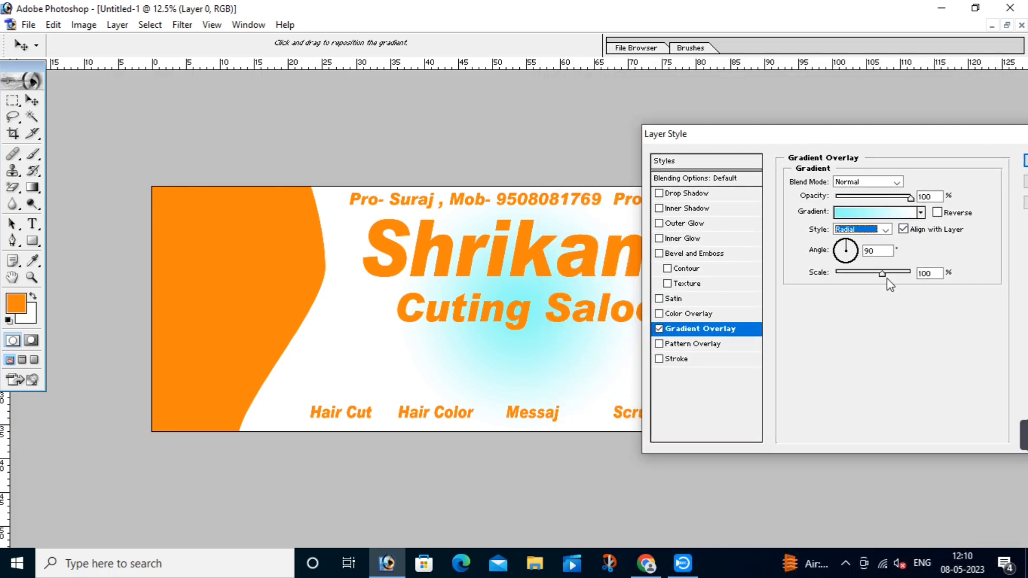
pyautogui.click(939, 213)
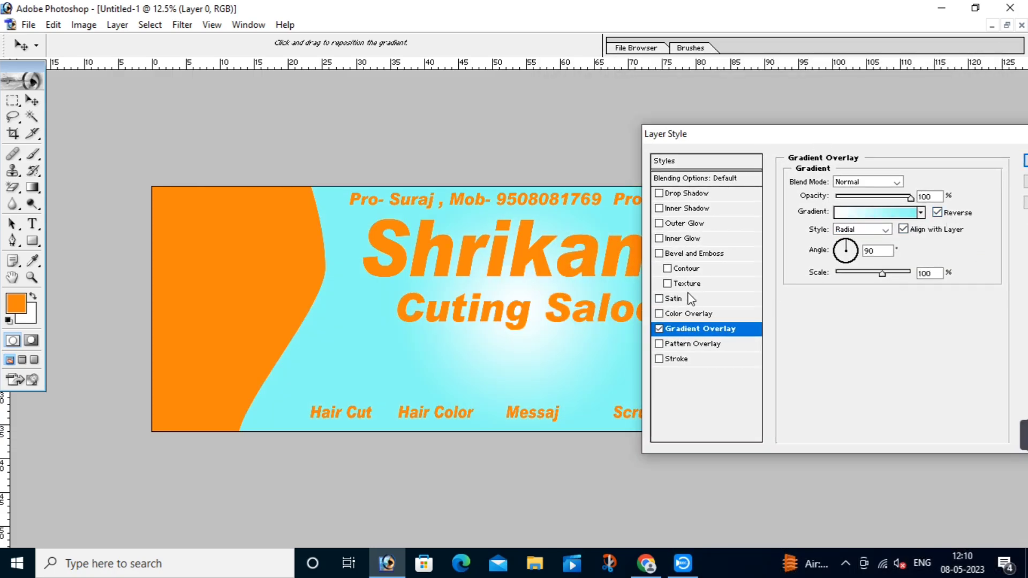
pyautogui.moveTo(882, 273); pyautogui.dragTo(912, 274)
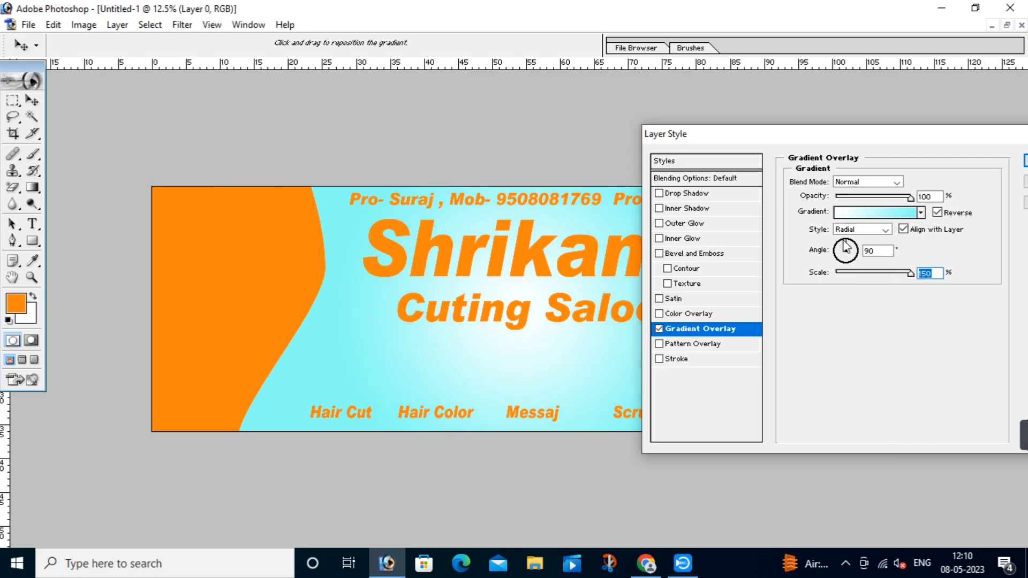
pyautogui.moveTo(843, 248); pyautogui.dragTo(841, 249)
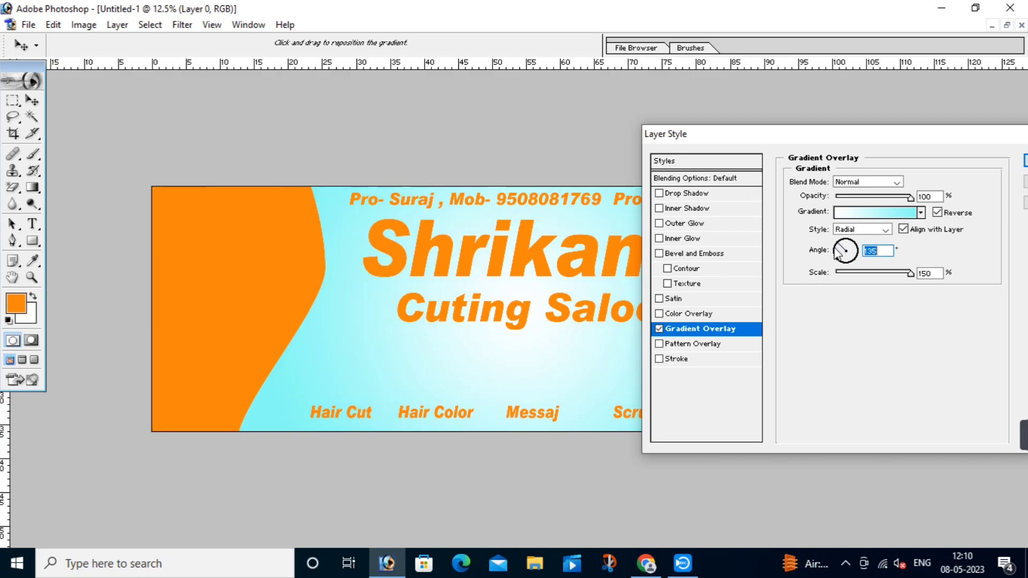
pyautogui.moveTo(841, 251); pyautogui.dragTo(840, 253)
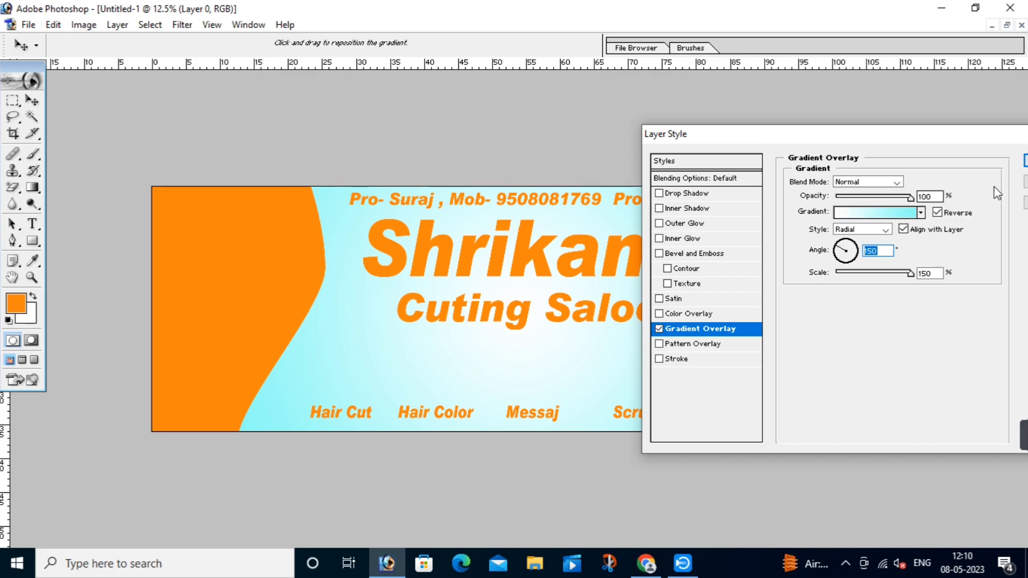
pyautogui.moveTo(1011, 137); pyautogui.dragTo(893, 140)
pyautogui.click(935, 162)
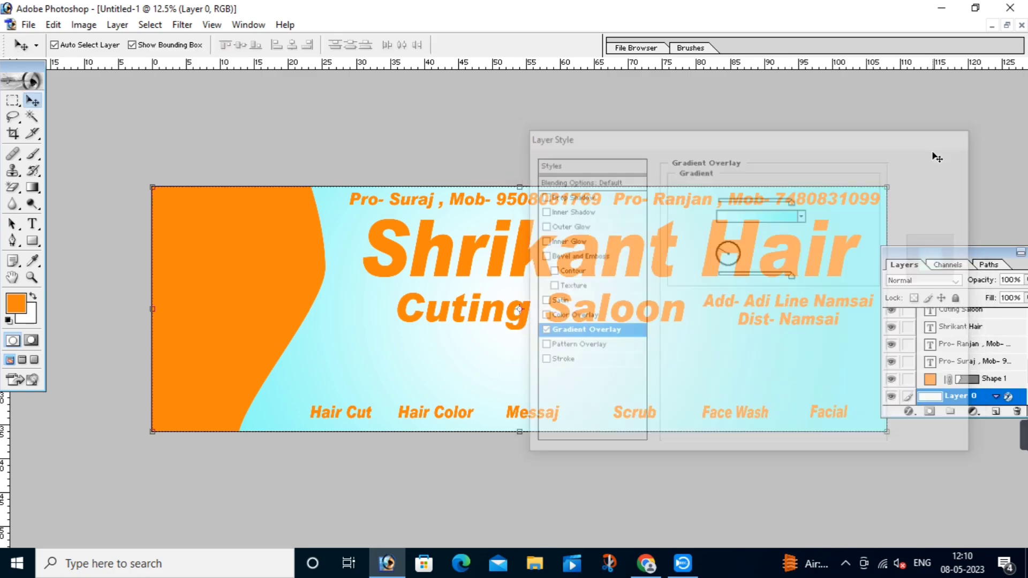
# Step: Duplicate the curved orange shape slightly right, overlay it pale cyan 6BFFFD, and place it behind
pyautogui.click(249, 277)
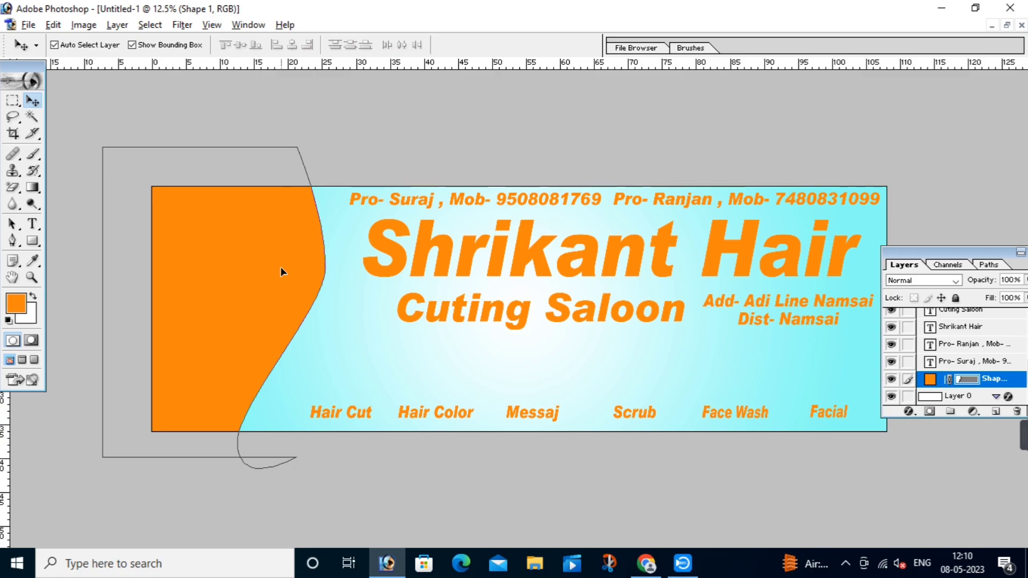
pyautogui.moveTo(280, 267); pyautogui.dragTo(293, 266)
pyautogui.click(907, 412)
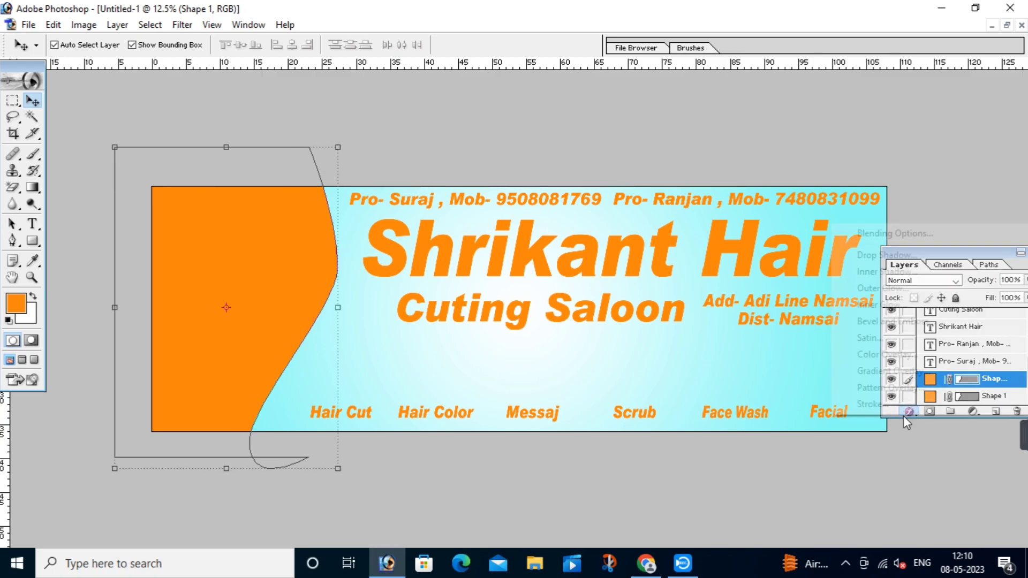
pyautogui.click(870, 362)
pyautogui.click(804, 191)
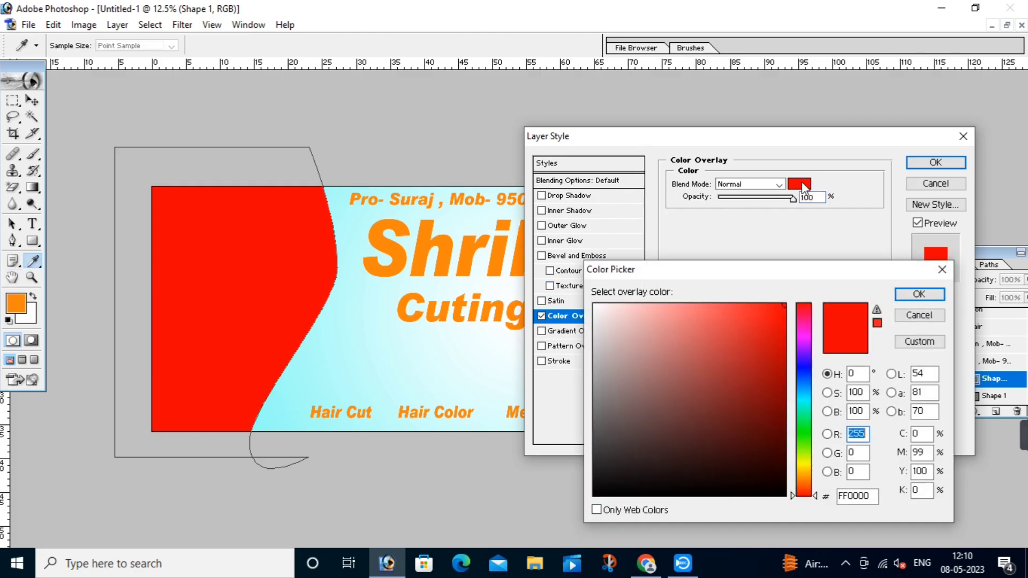
pyautogui.click(804, 400)
pyautogui.moveTo(690, 304); pyautogui.dragTo(700, 293)
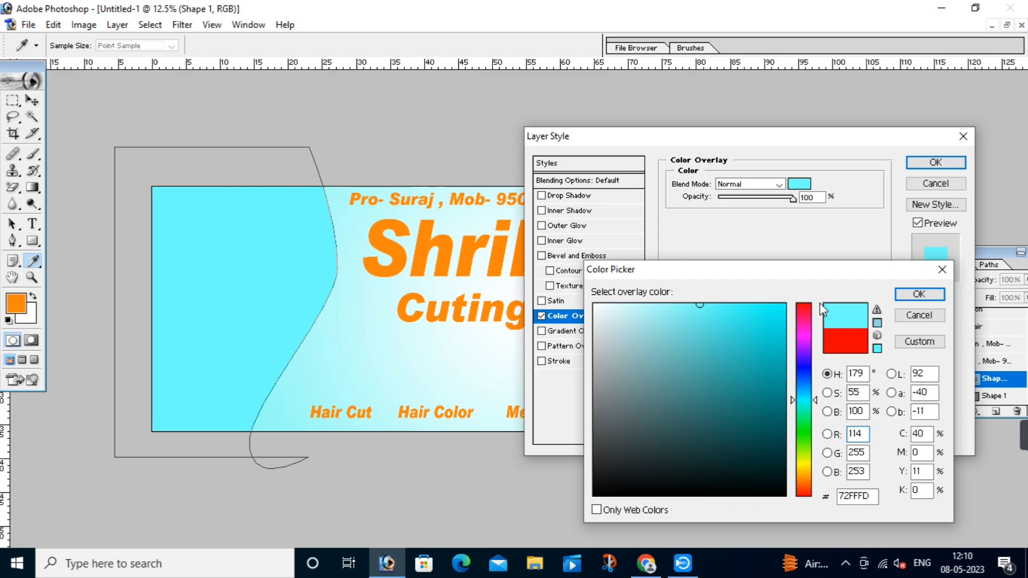
pyautogui.click(705, 304)
pyautogui.click(918, 293)
pyautogui.click(935, 163)
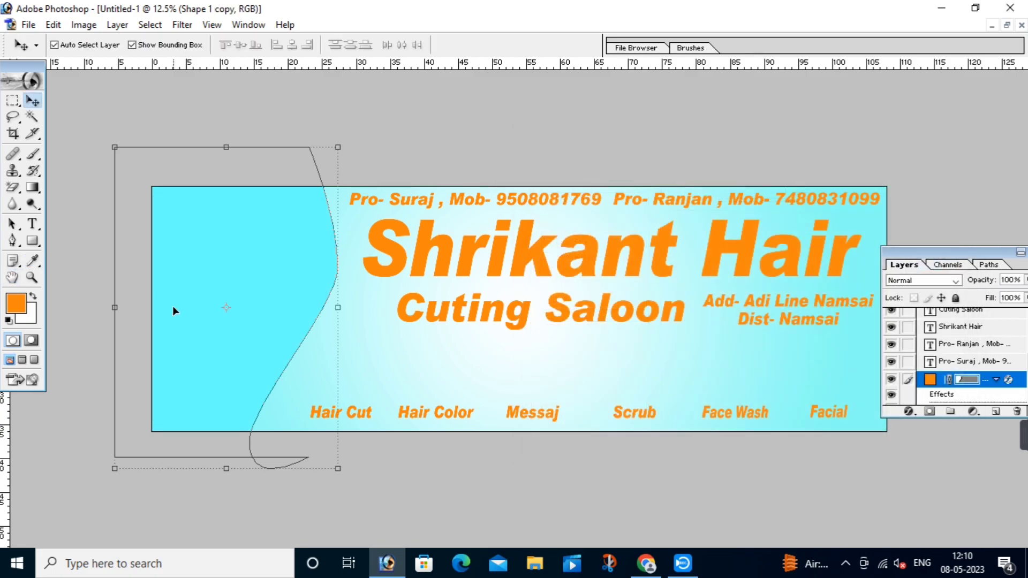
pyautogui.hotkey('ctrl', 'z')
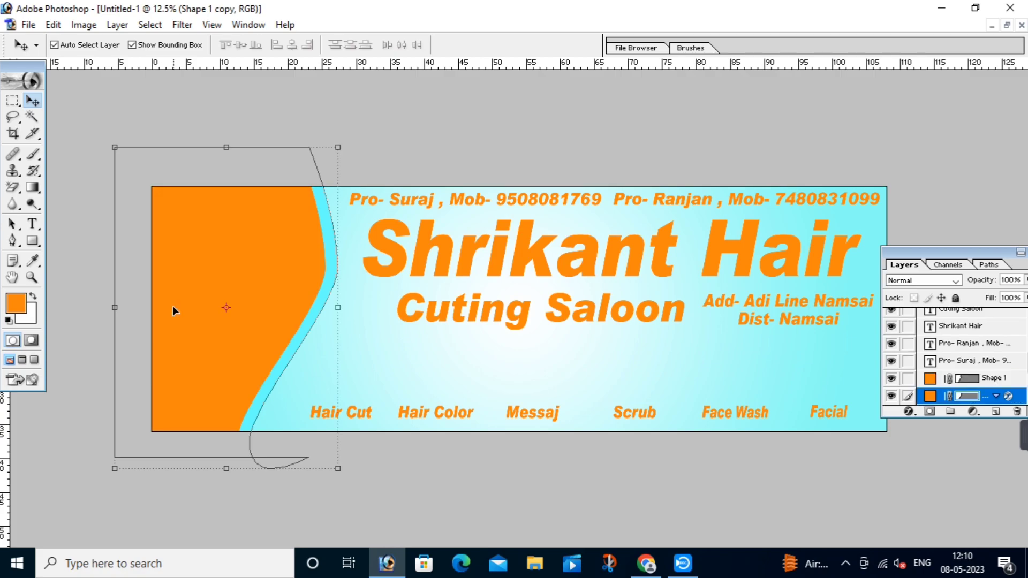
# Step: Zoom in on the edge, shift the shape copy, and give it a 00FFFC cyan overlay
pyautogui.hotkey('ctrl', 'space')
pyautogui.moveTo(447, 141); pyautogui.dragTo(49, 505)
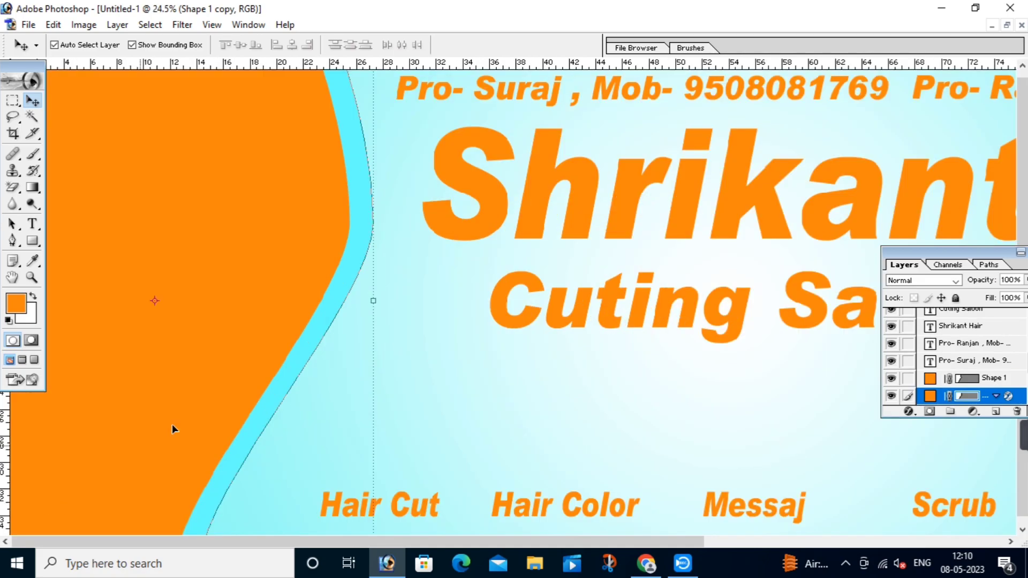
pyautogui.moveTo(351, 263)
pyautogui.mouseDown()
pyautogui.moveTo(340, 264)
pyautogui.moveTo(366, 268)
pyautogui.mouseUp()
pyautogui.click(910, 411)
pyautogui.click(904, 344)
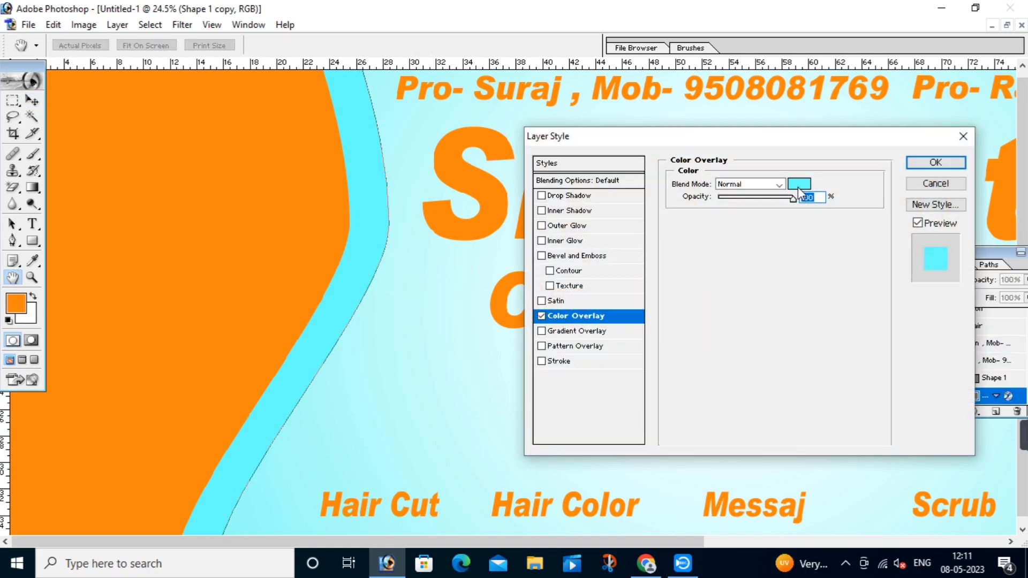
pyautogui.click(798, 184)
pyautogui.write('0')
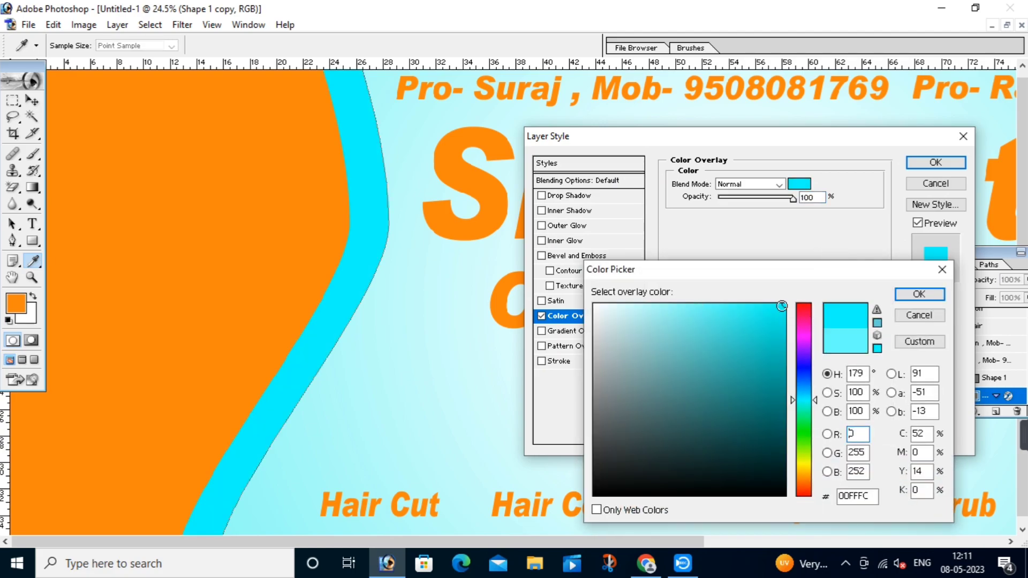
pyautogui.click(913, 294)
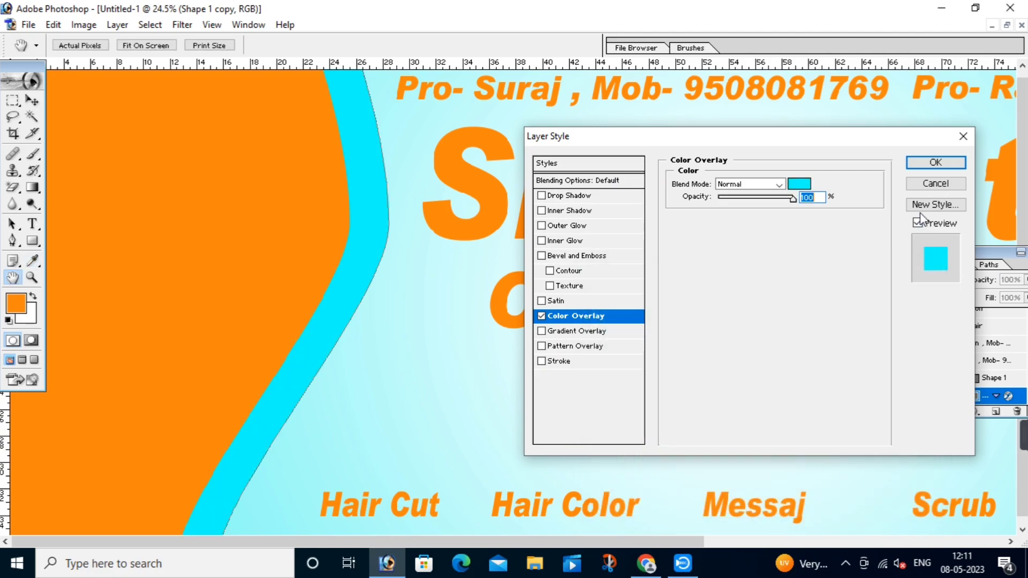
pyautogui.click(916, 164)
# Step: Duplicate the cyan strip, send the copy below, and nudge it left for a second tone
pyautogui.hotkey('ctrl', 'j')
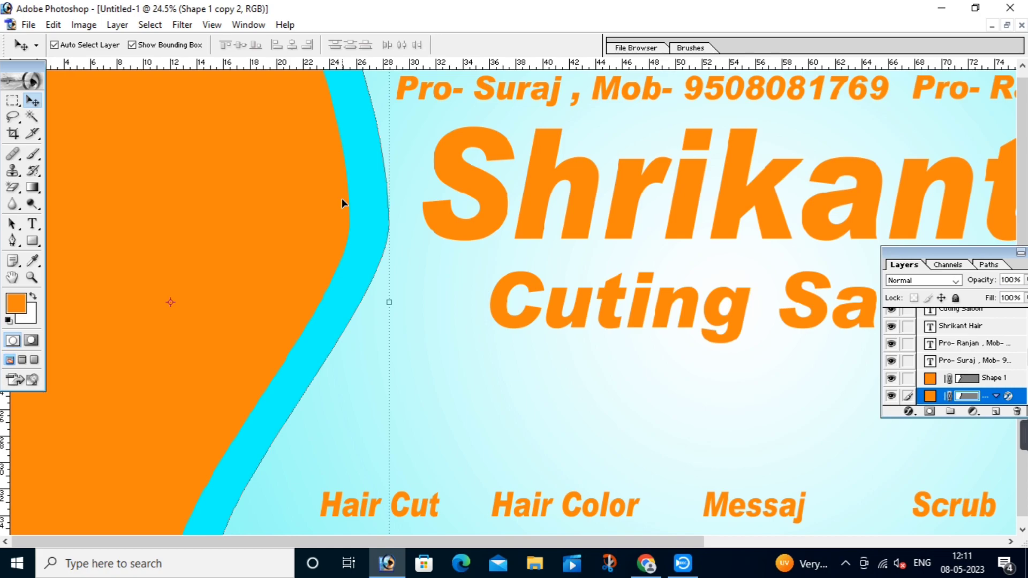
pyautogui.hotkey('ctrl', '[')
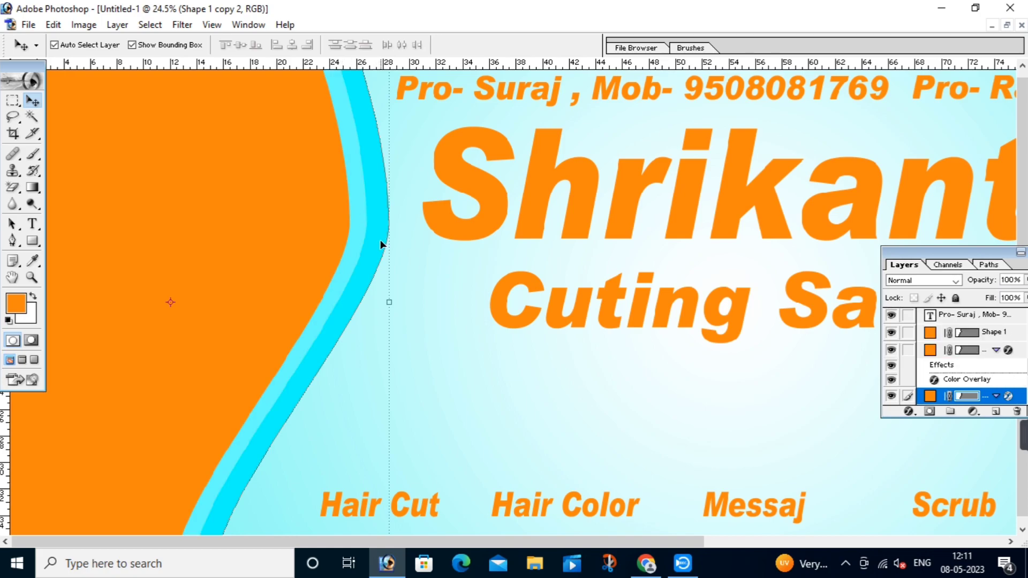
pyautogui.moveTo(380, 244); pyautogui.dragTo(377, 245)
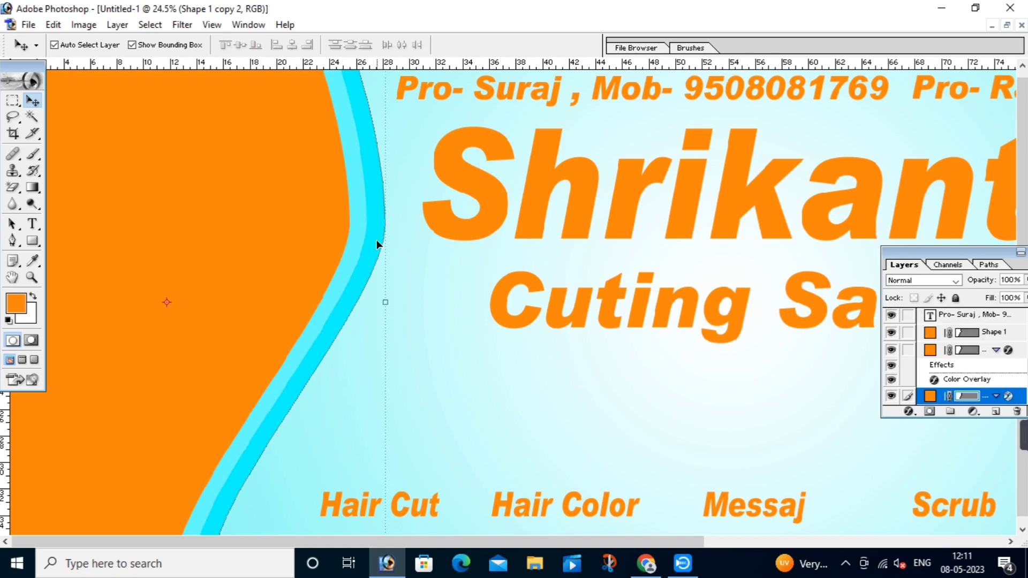
# Step: Fit the whole banner on screen, check the background and orange layers, and reposition the Layers panel
pyautogui.rightClick(398, 217)
pyautogui.click(415, 227)
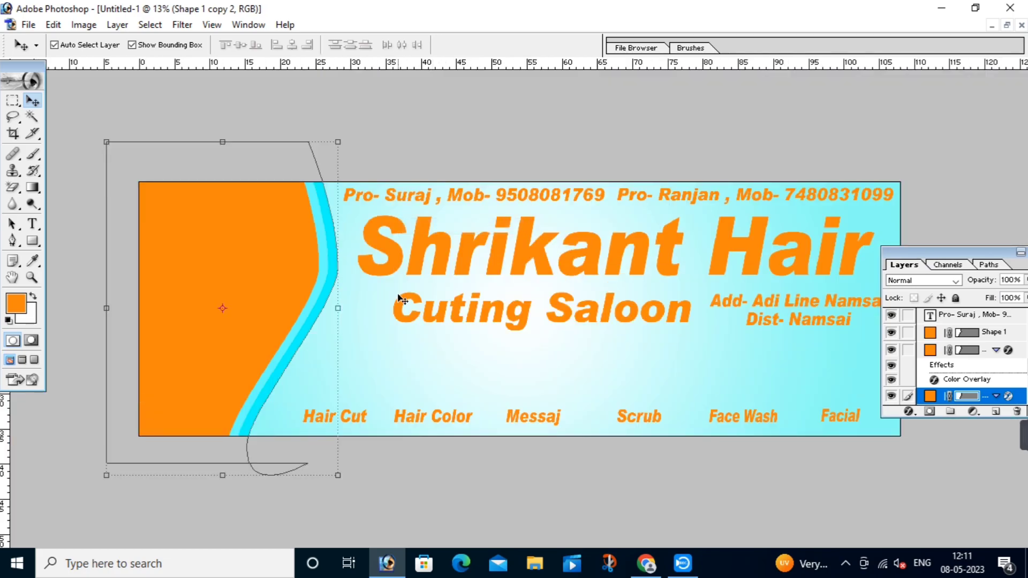
pyautogui.click(377, 319)
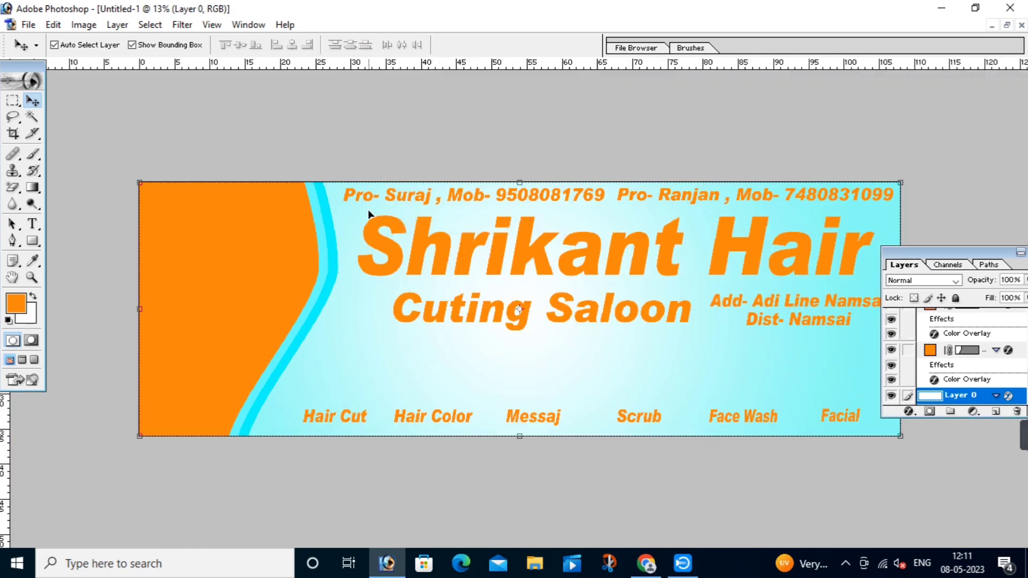
pyautogui.click(290, 230)
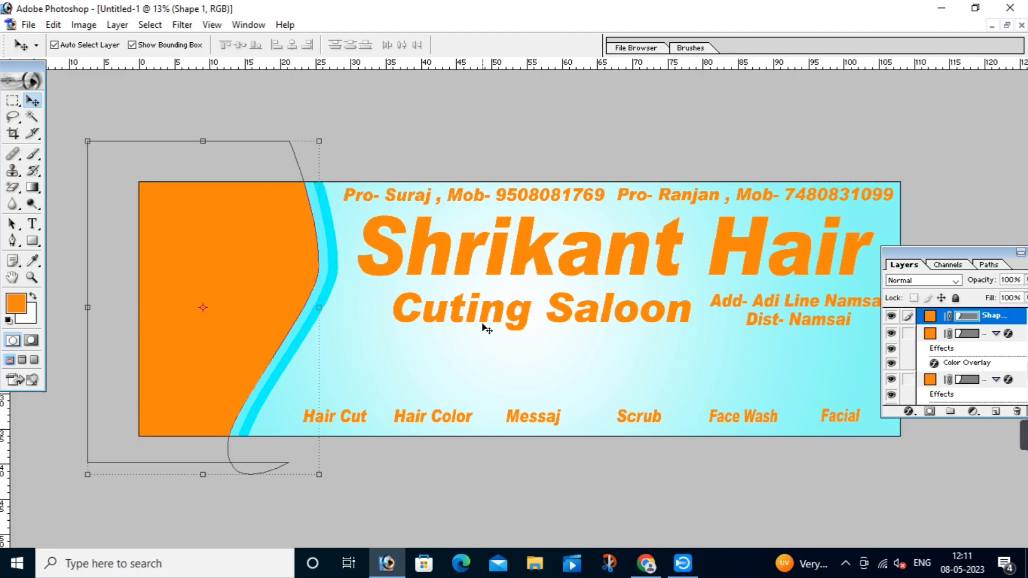
pyautogui.click(466, 347)
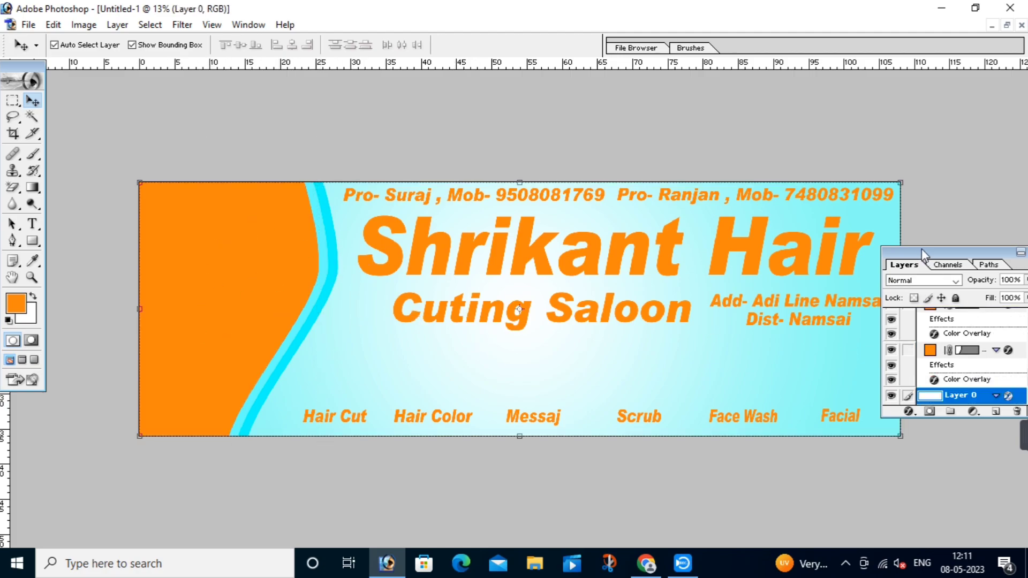
pyautogui.moveTo(921, 252); pyautogui.dragTo(973, 263)
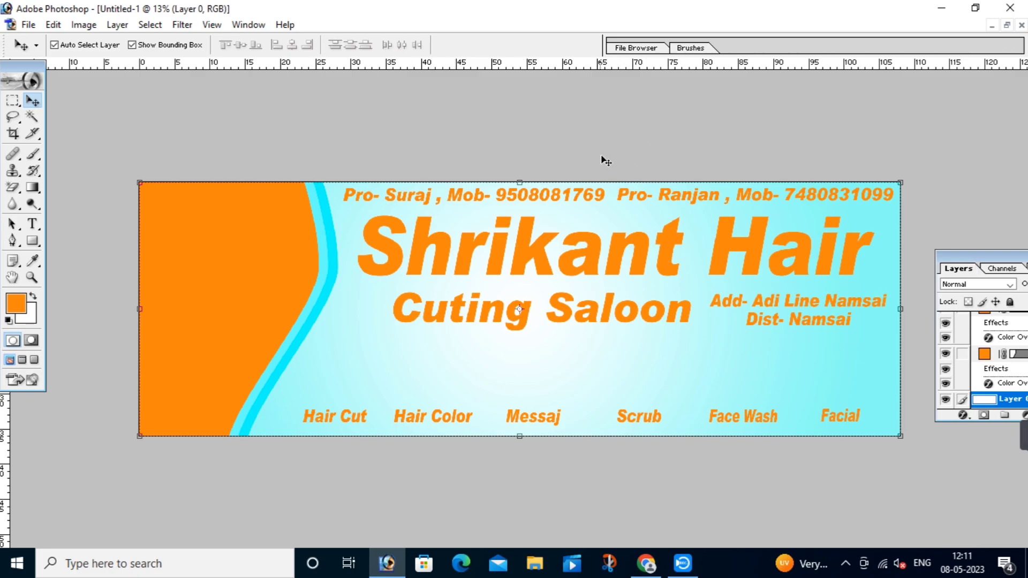
pyautogui.moveTo(966, 255); pyautogui.dragTo(881, 240)
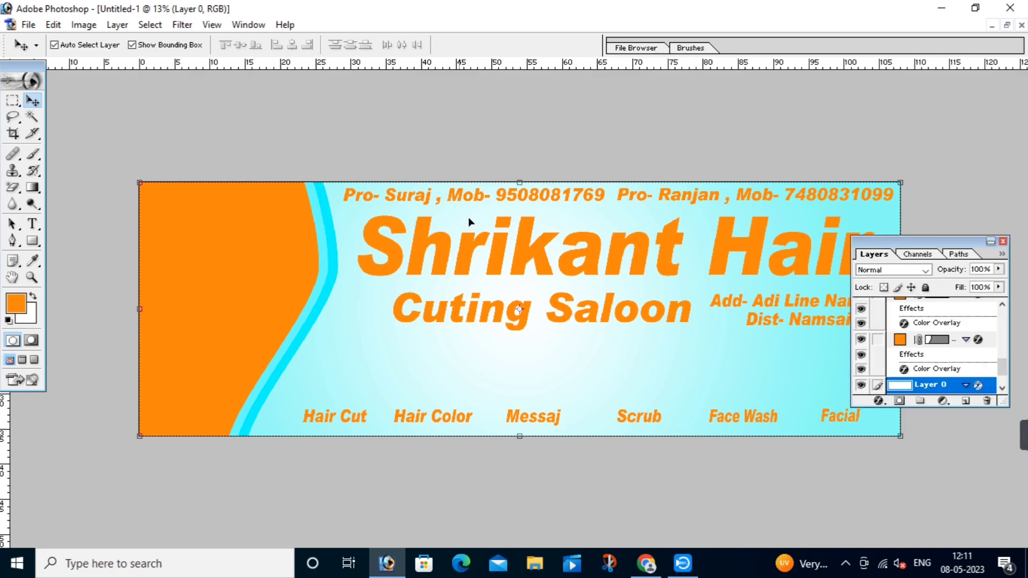
# Step: Give the first contact line a dark blue Color Overlay and a 12 px white Stroke
pyautogui.click(513, 197)
pyautogui.click(878, 401)
pyautogui.click(875, 342)
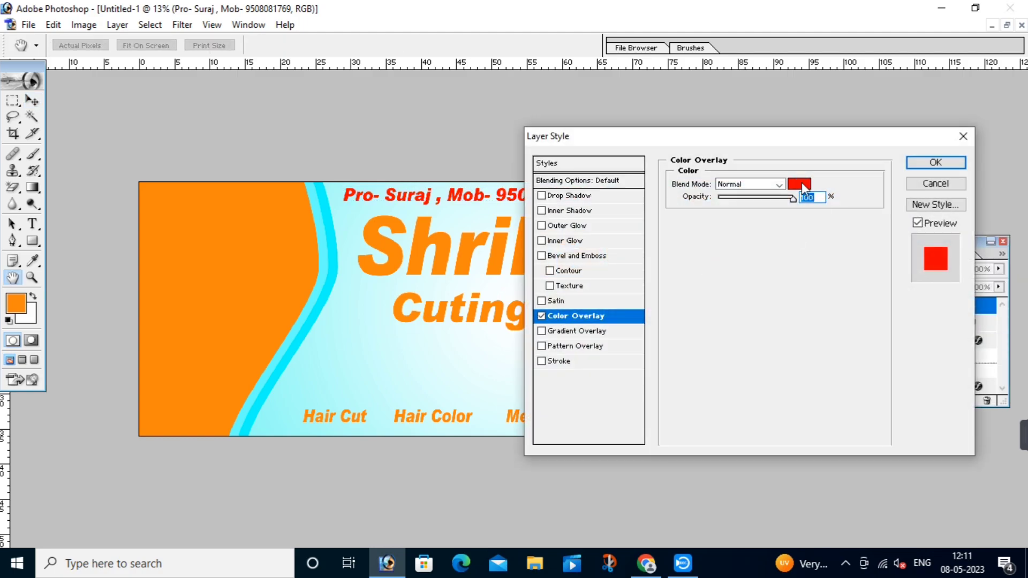
pyautogui.click(800, 184)
pyautogui.click(801, 370)
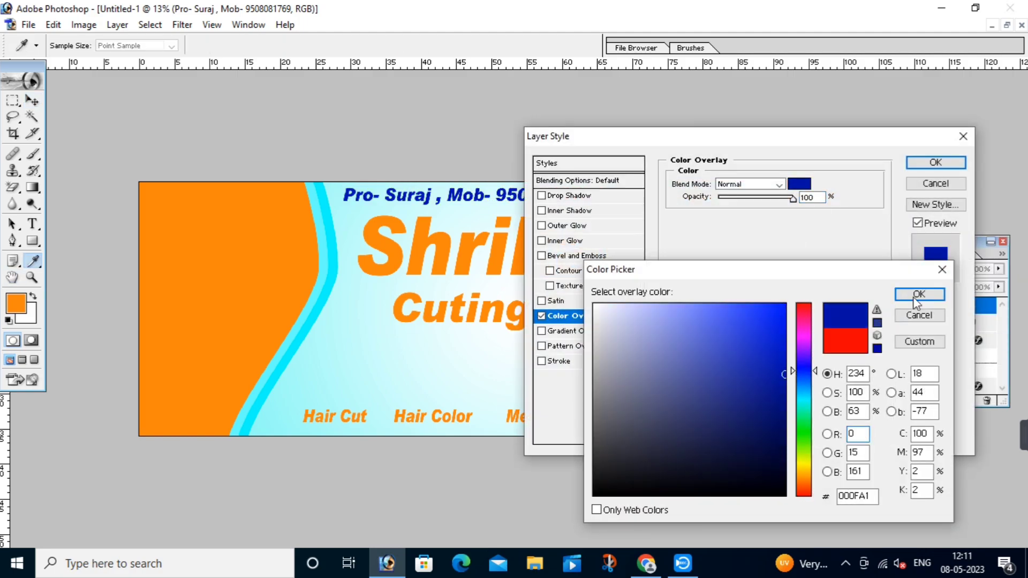
pyautogui.click(918, 294)
pyautogui.click(601, 361)
pyautogui.click(706, 272)
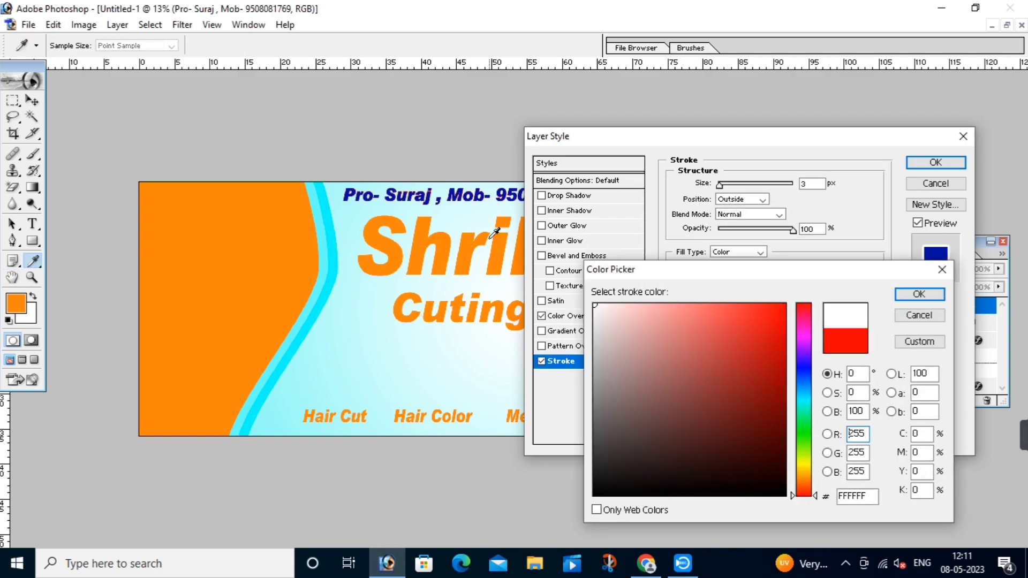
pyautogui.click(923, 300)
pyautogui.write('12')
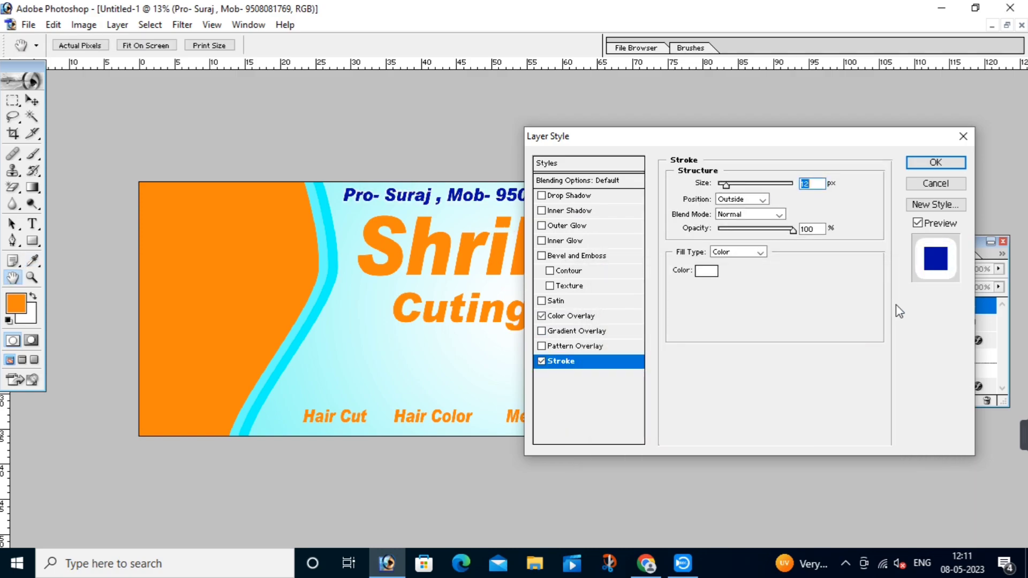
pyautogui.click(935, 162)
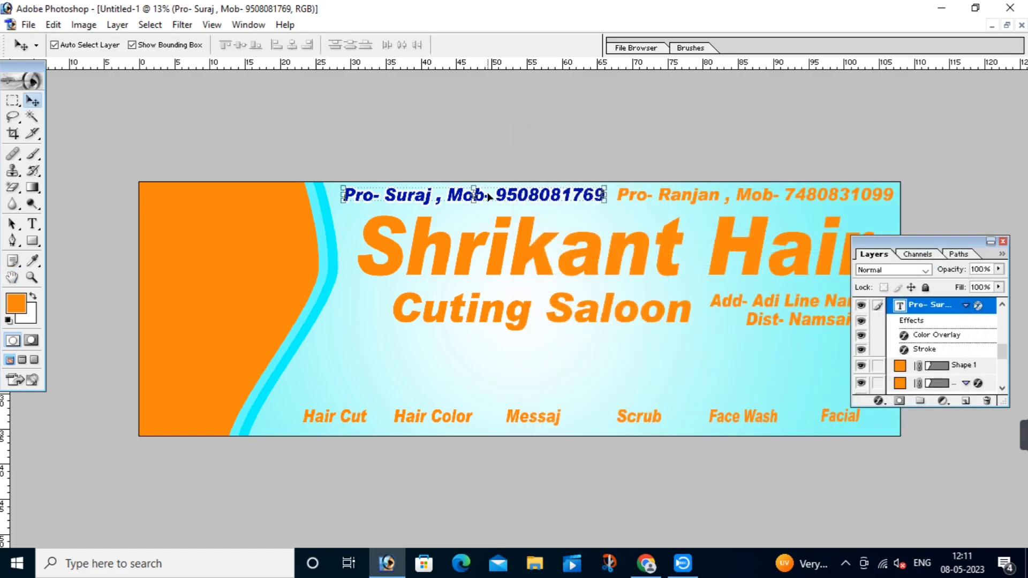
# Step: Give the second contact line a pink (Magenta 100) Color Overlay and an 8 px white Stroke
pyautogui.click(668, 199)
pyautogui.click(879, 401)
pyautogui.click(887, 341)
pyautogui.click(800, 184)
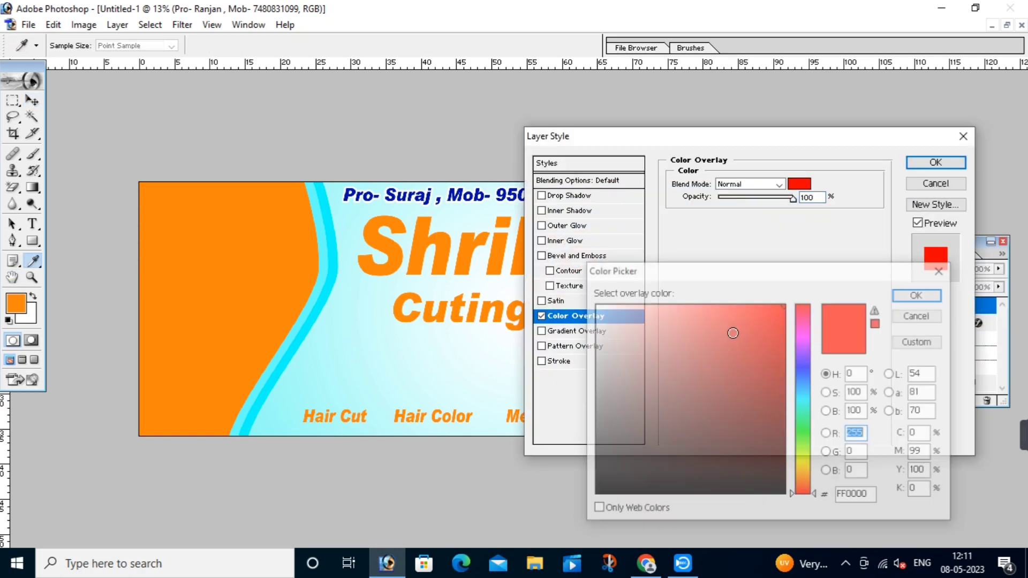
pyautogui.click(502, 298)
pyautogui.moveTo(924, 454); pyautogui.dragTo(890, 457)
pyautogui.write('1')
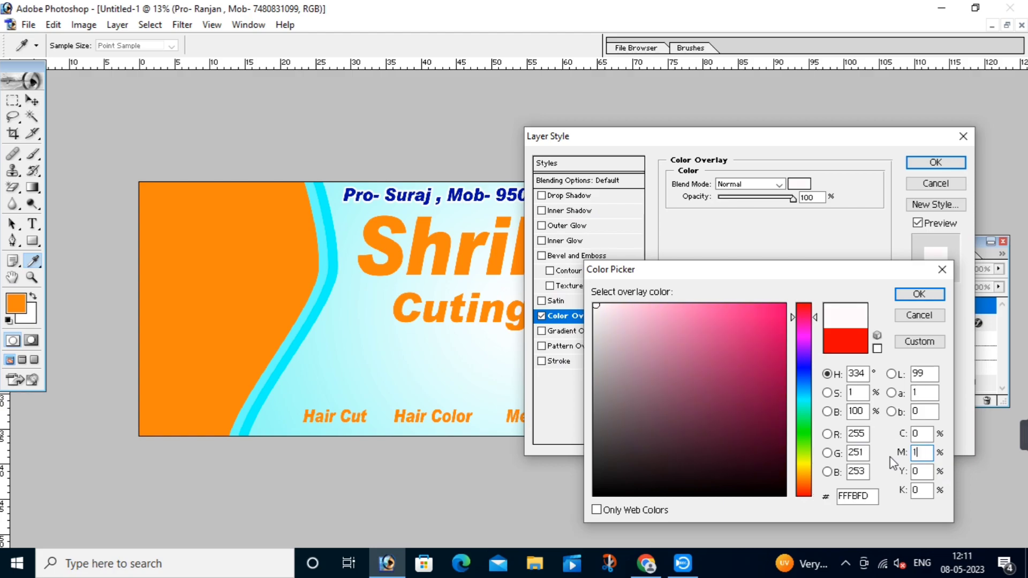
pyautogui.write('00')
pyautogui.press('Return')
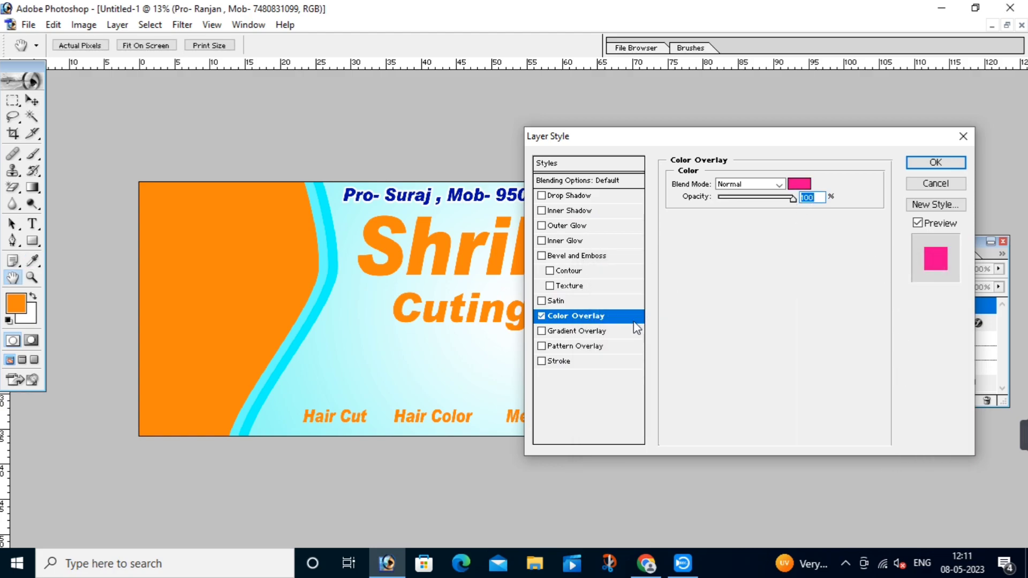
pyautogui.click(610, 362)
pyautogui.click(702, 272)
pyautogui.moveTo(679, 323); pyautogui.dragTo(439, 232)
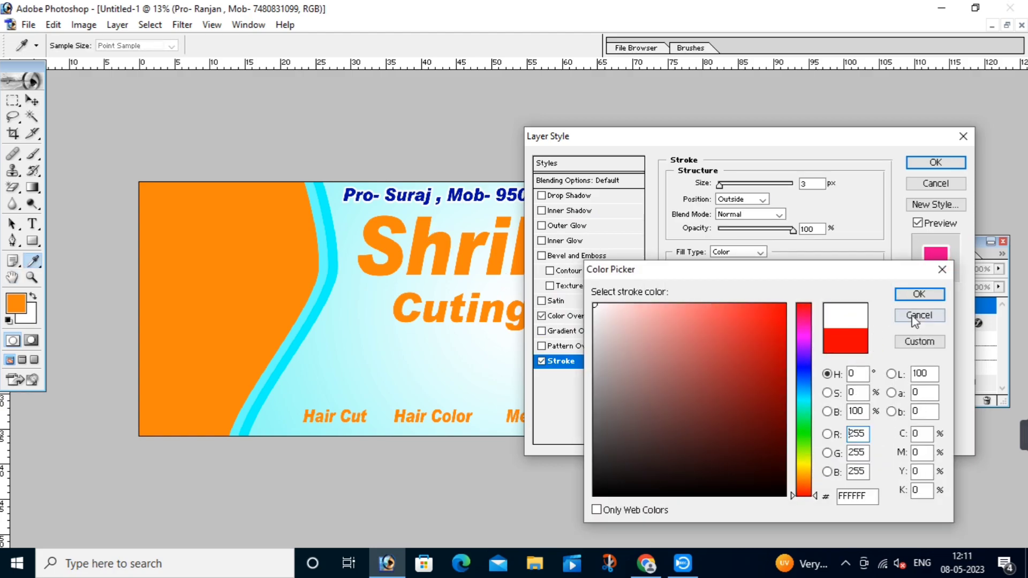
pyautogui.click(903, 290)
pyautogui.write('8')
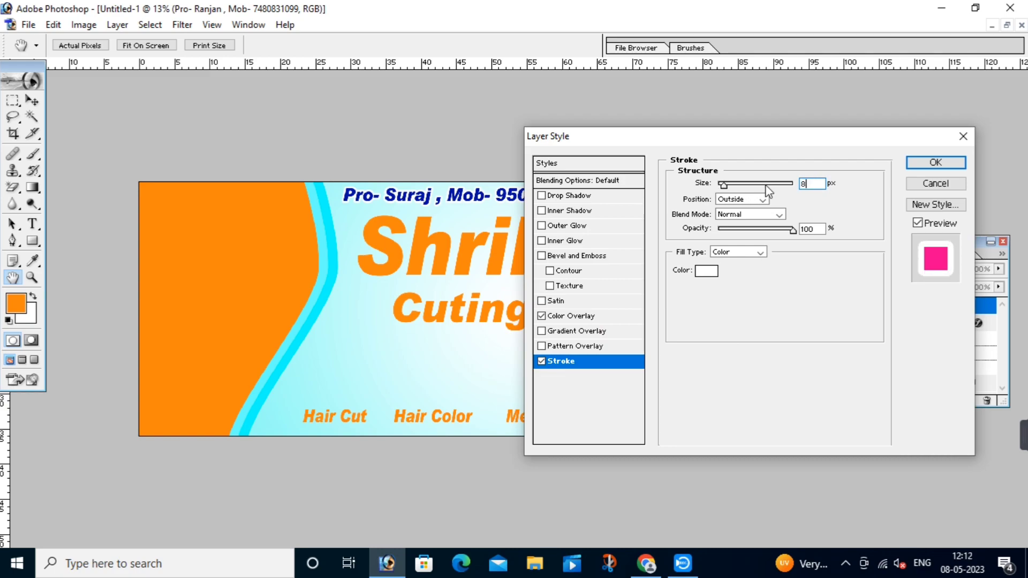
pyautogui.click(917, 162)
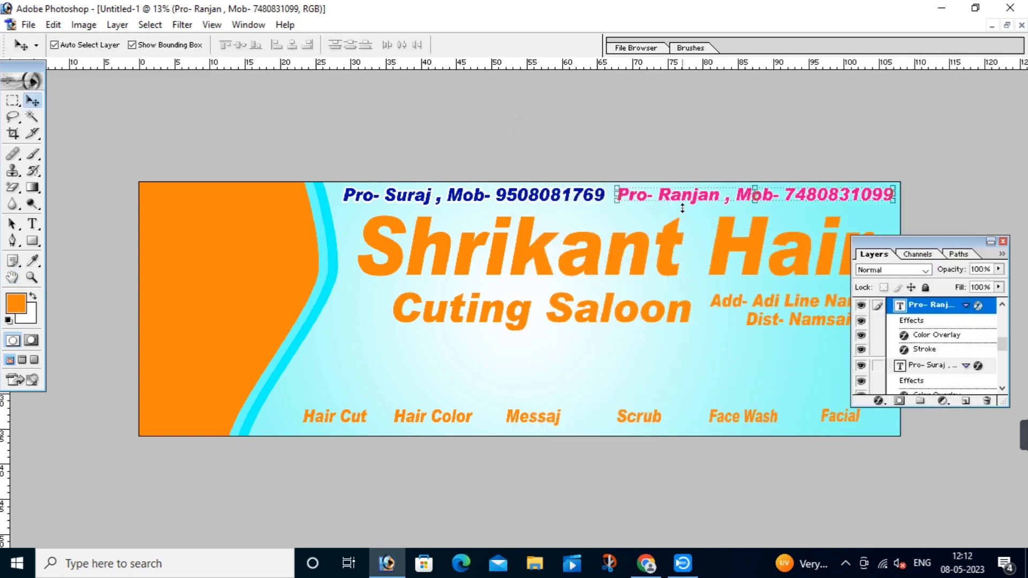
# Step: Increase the pink line's white stroke to 15 px, then zoom back out to the banner
pyautogui.moveTo(562, 152); pyautogui.dragTo(919, 220)
pyautogui.click(879, 401)
pyautogui.click(878, 394)
pyautogui.write('15')
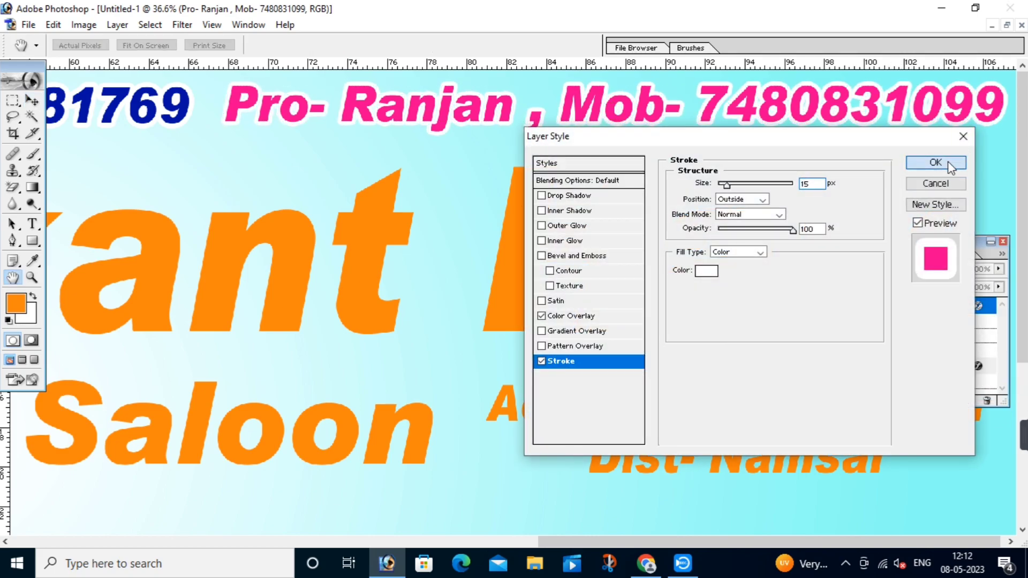
pyautogui.click(936, 163)
pyautogui.keyDown('alt'); pyautogui.click(362, 185); pyautogui.keyUp('alt')
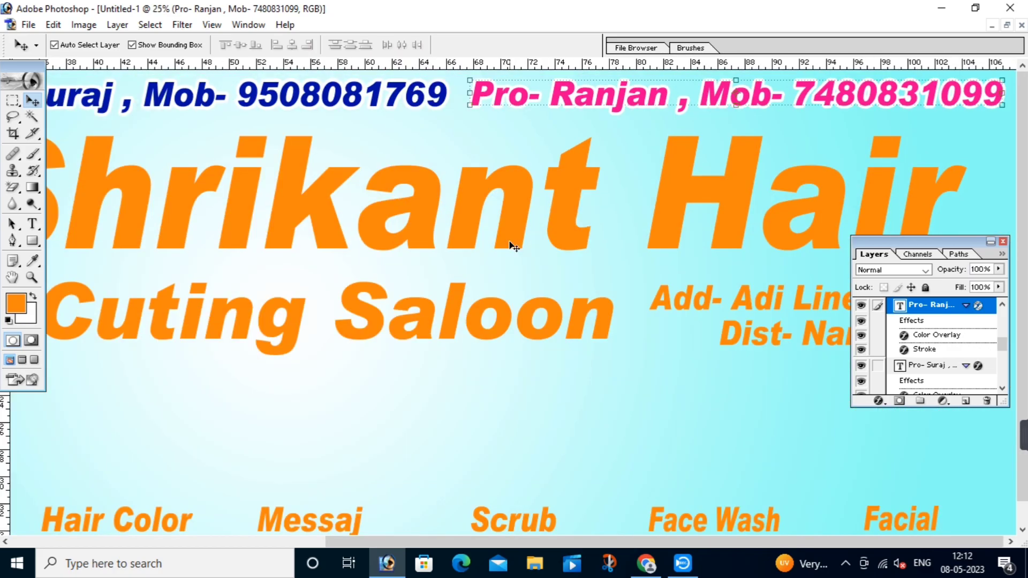
pyautogui.keyDown('alt'); pyautogui.click(470, 208); pyautogui.keyUp('alt')
# Step: Add a Gradient Overlay to the Shrikant Hair title and set its left stop to dark teal 007259
pyautogui.click(416, 226)
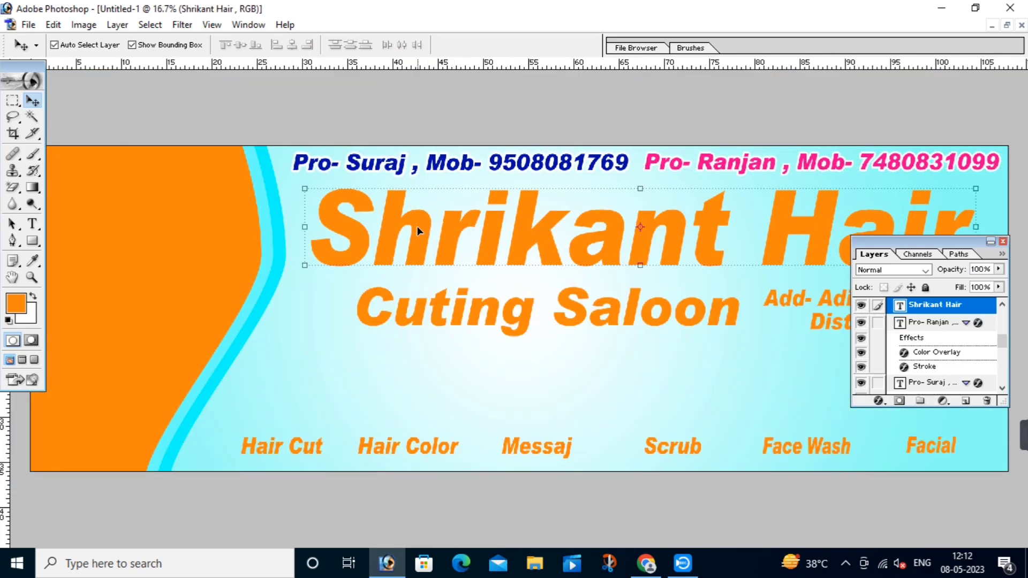
pyautogui.click(877, 401)
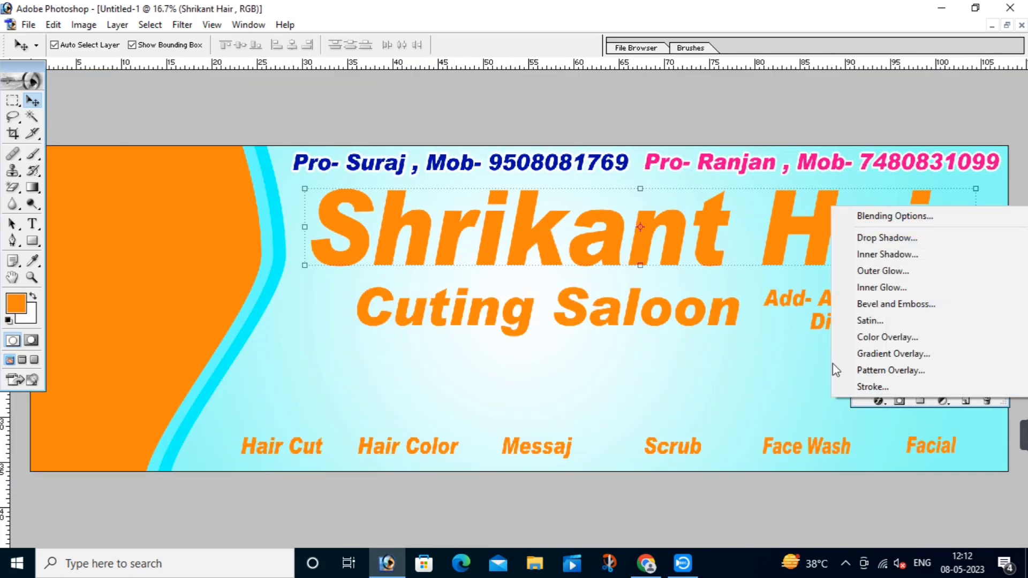
pyautogui.click(884, 356)
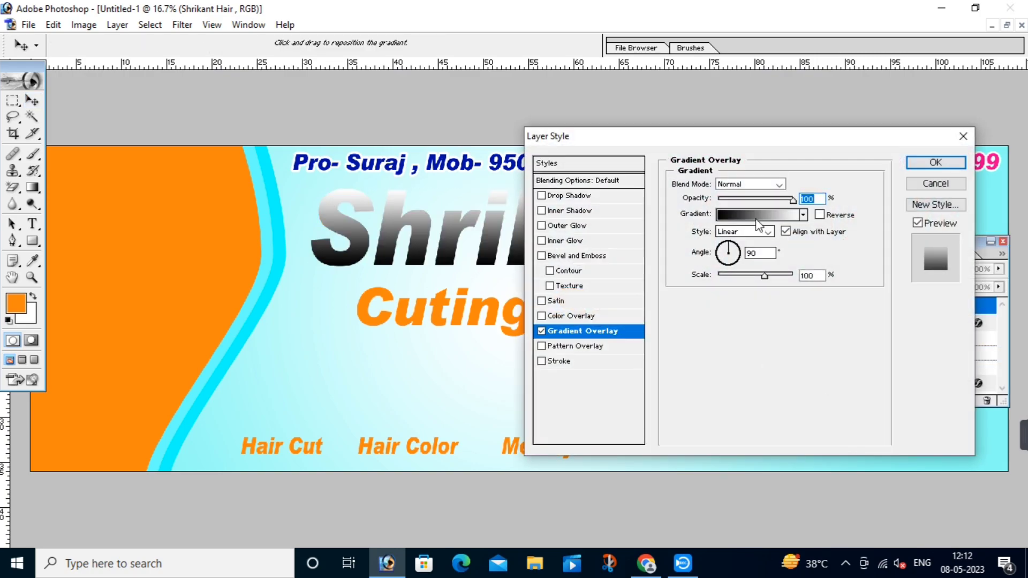
pyautogui.click(755, 217)
pyautogui.doubleClick(666, 392)
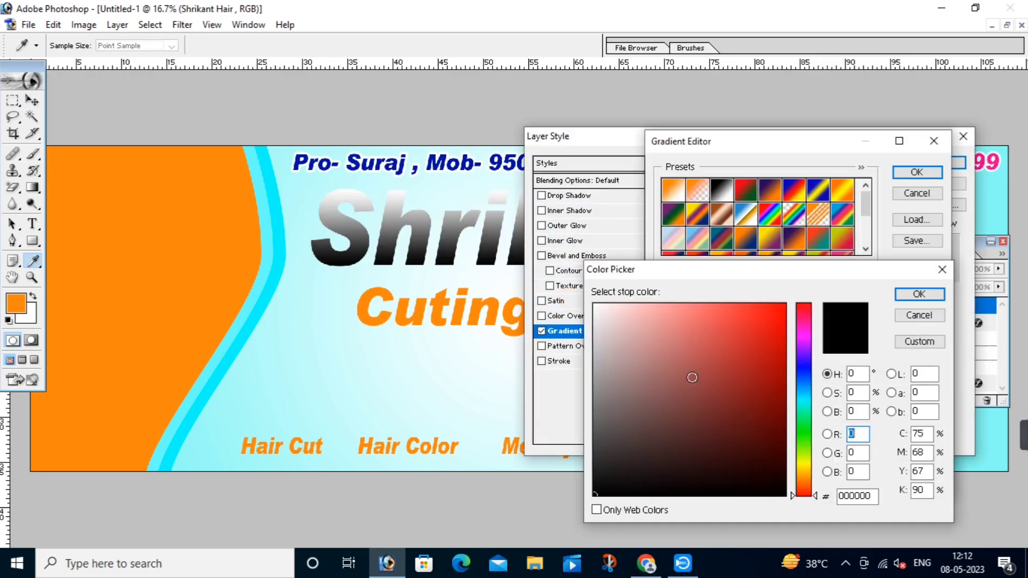
pyautogui.click(813, 395)
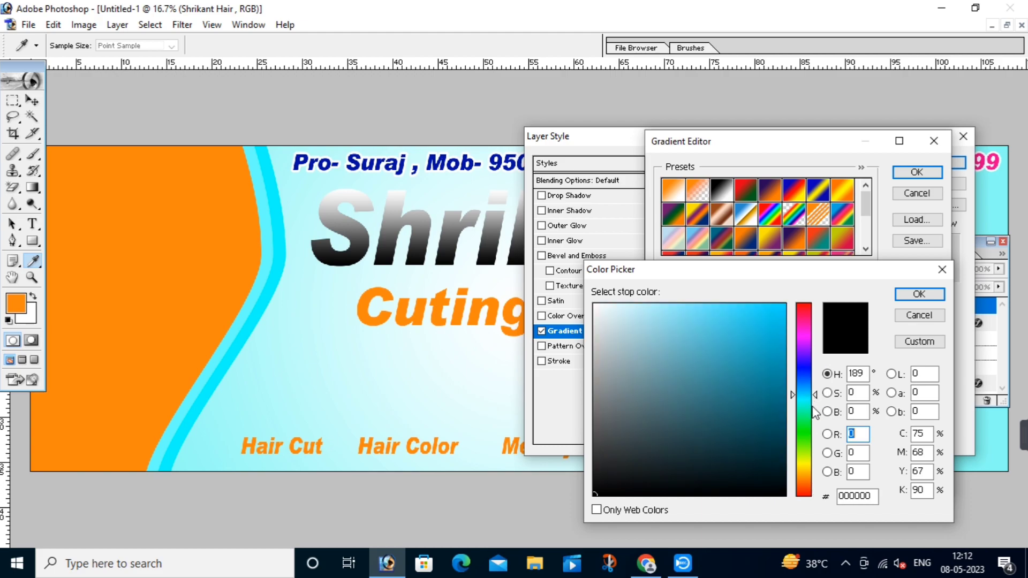
pyautogui.moveTo(814, 393); pyautogui.dragTo(818, 412)
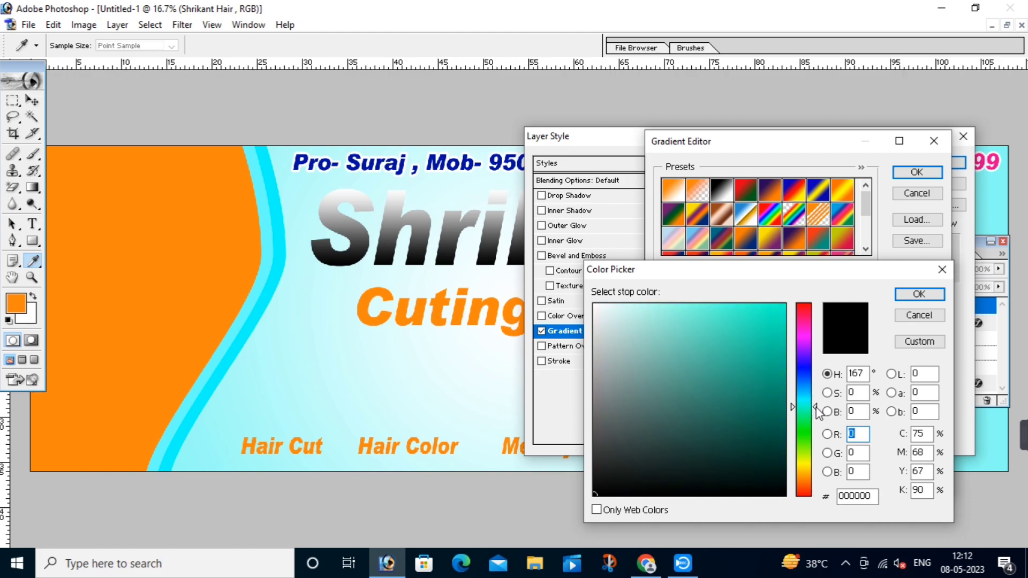
pyautogui.moveTo(698, 403); pyautogui.dragTo(843, 411)
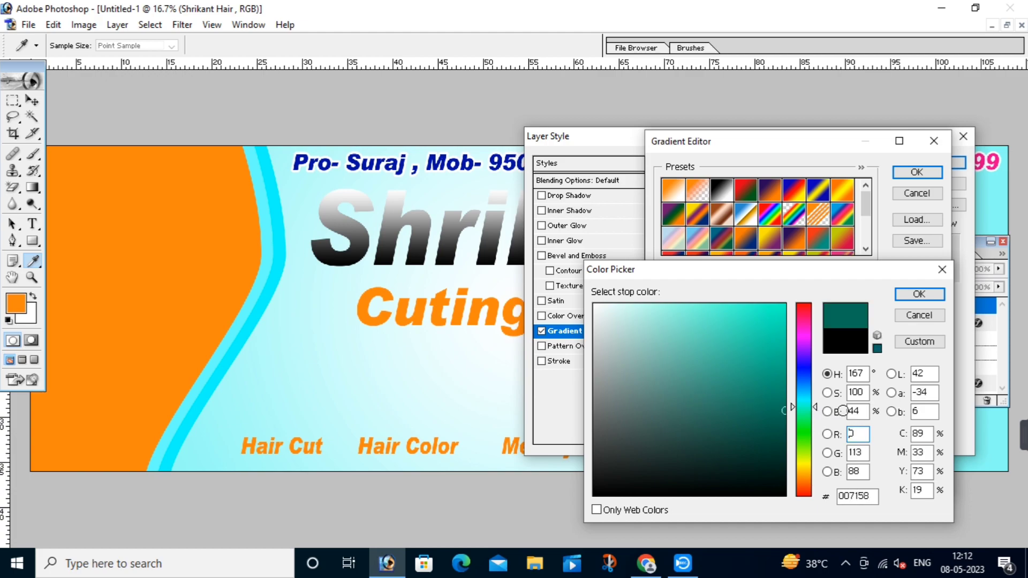
pyautogui.click(786, 415)
pyautogui.click(919, 294)
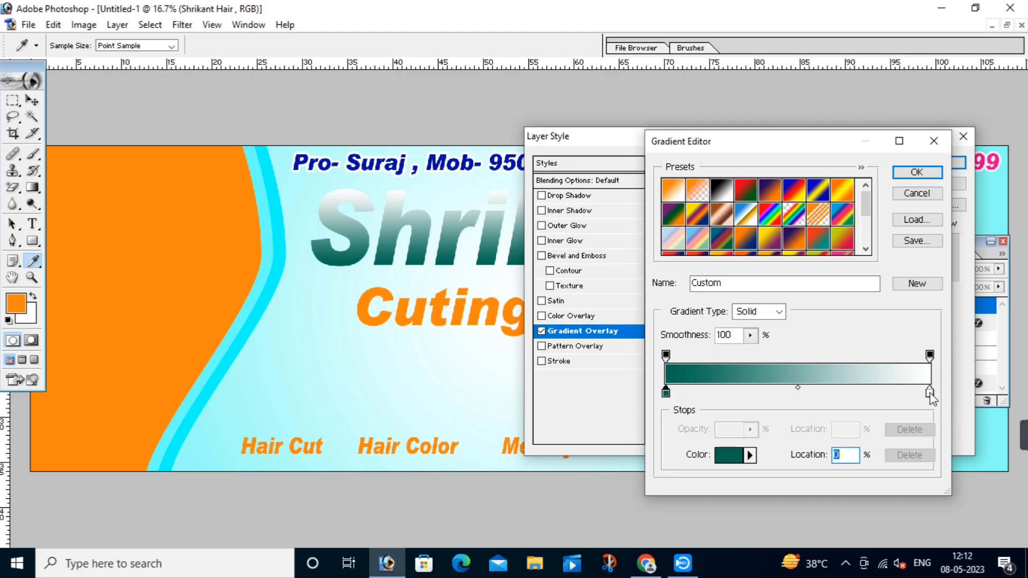
# Step: Set the right gradient stop to dark teal 007259 and add a bright teal 00D2A3 middle stop
pyautogui.doubleClick(930, 395)
pyautogui.click(817, 408)
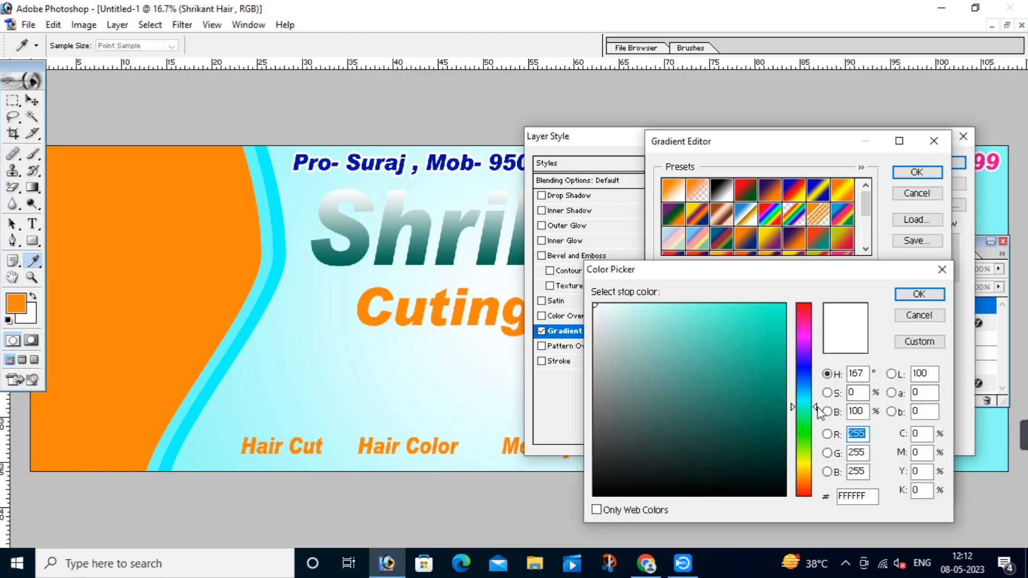
pyautogui.click(785, 409)
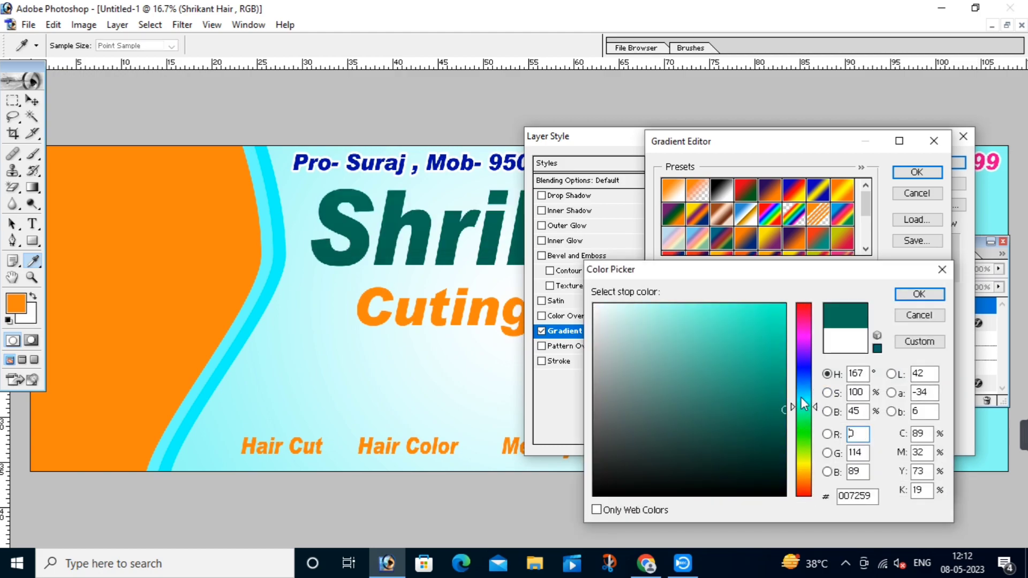
pyautogui.click(918, 294)
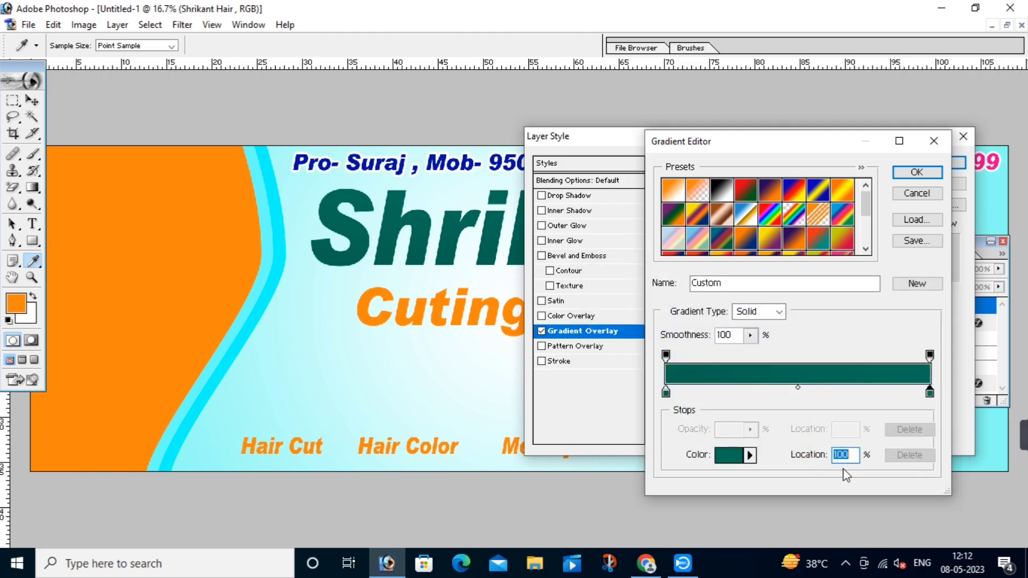
pyautogui.click(798, 389)
pyautogui.doubleClick(799, 395)
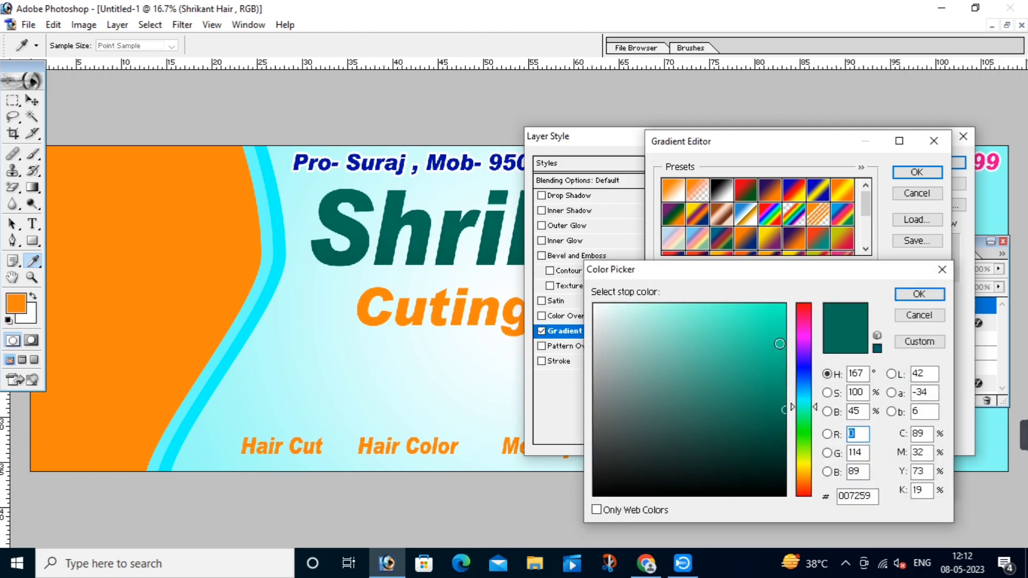
pyautogui.click(784, 331)
pyautogui.click(784, 336)
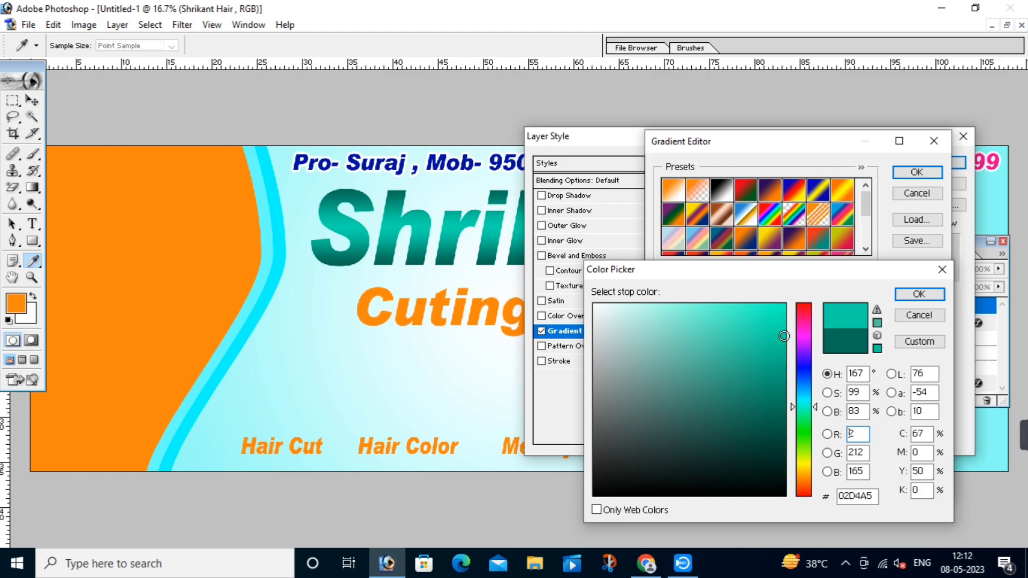
pyautogui.click(789, 337)
pyautogui.click(918, 294)
# Step: Move the outer gradient stops to 91% and 12%, accept the gradient, and enable Stroke
pyautogui.moveTo(930, 393); pyautogui.dragTo(888, 399)
pyautogui.moveTo(666, 395); pyautogui.dragTo(700, 394)
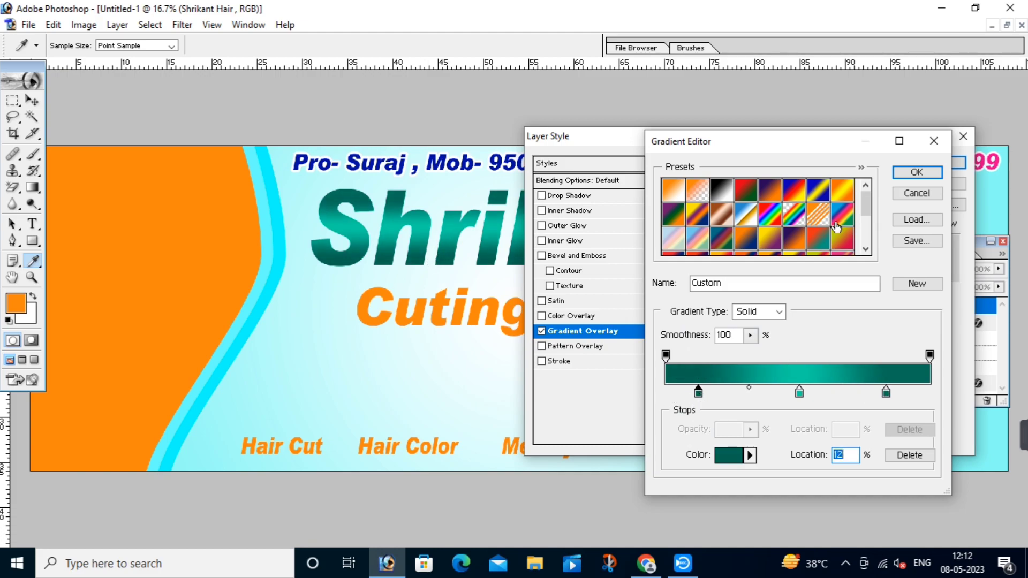
pyautogui.click(920, 171)
pyautogui.click(559, 360)
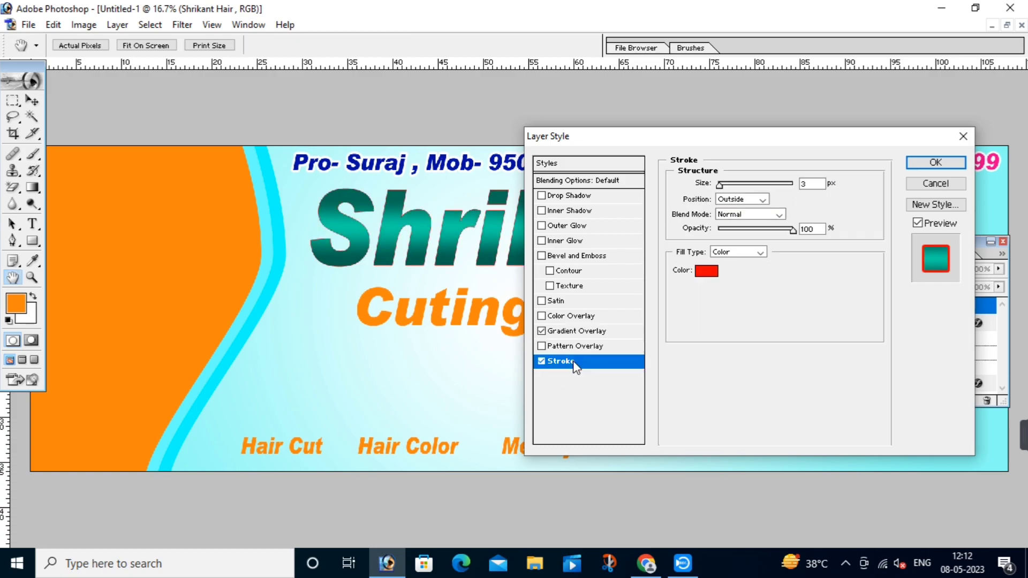
# Step: Make the title's stroke white and increase its size
pyautogui.click(702, 271)
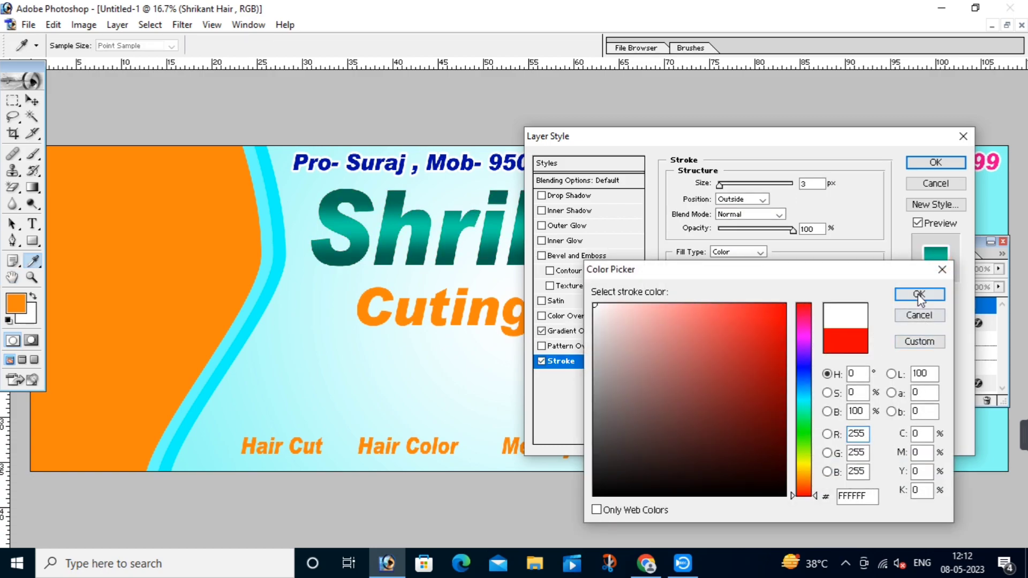
pyautogui.click(919, 299)
pyautogui.press('Up')
pyautogui.press('Up')
pyautogui.press('Up')
pyautogui.press('Up')
pyautogui.press('Up')
pyautogui.press('Up')
pyautogui.press('Up')
pyautogui.press('Up')
pyautogui.press('Up')
pyautogui.press('Up')
pyautogui.press('Up')
pyautogui.press('Up')
pyautogui.press('Up')
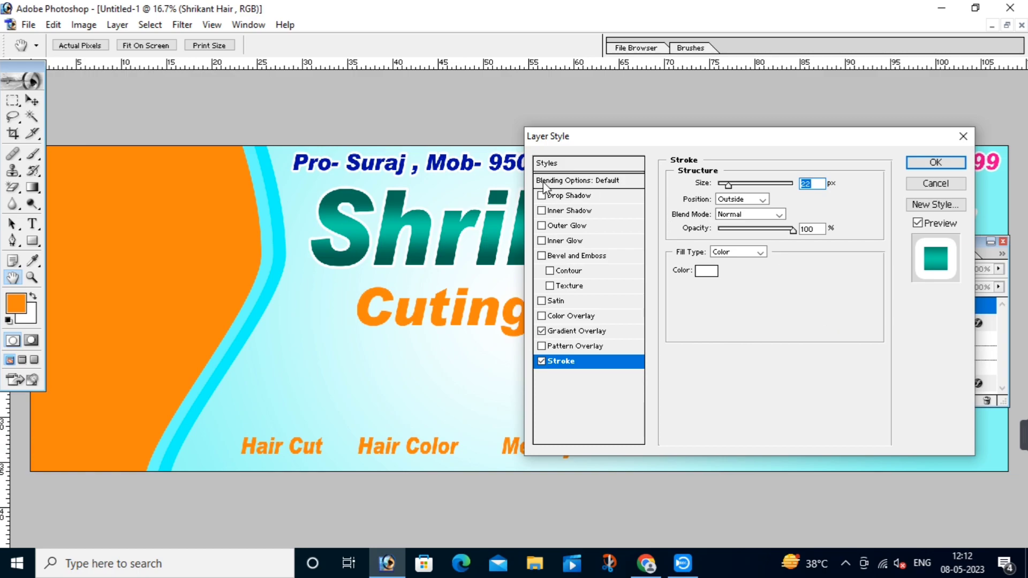
# Step: Add Bevel and Emboss with 135° angle, 65° altitude, depth 161 and size 3
pyautogui.moveTo(497, 159); pyautogui.dragTo(247, 287)
pyautogui.moveTo(487, 291); pyautogui.dragTo(270, 238)
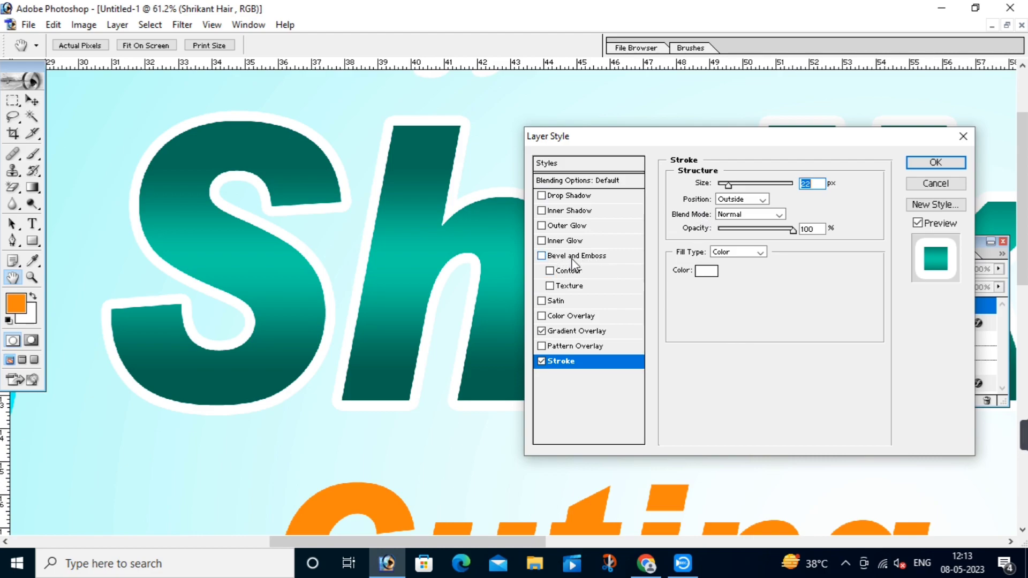
pyautogui.click(587, 259)
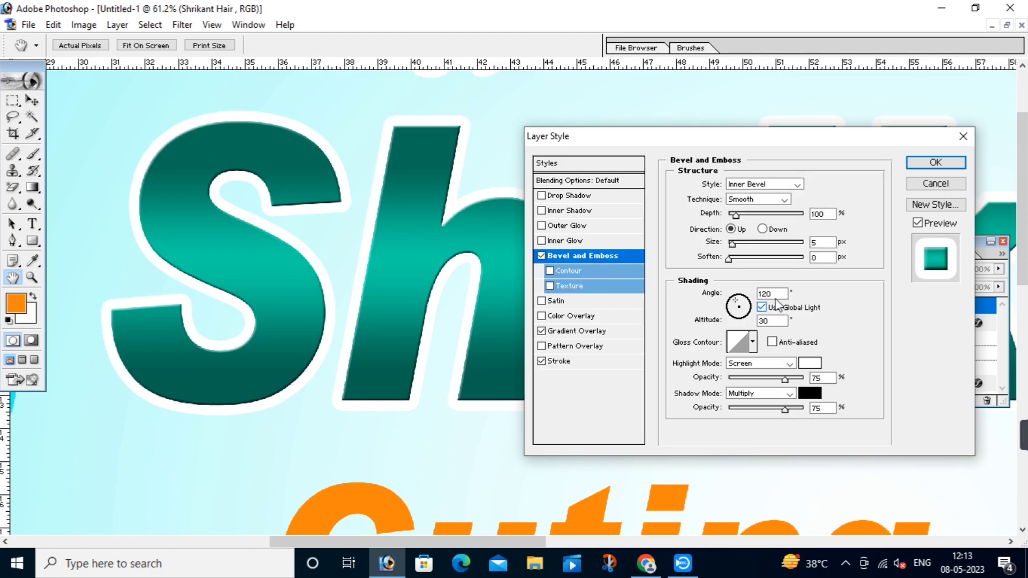
pyautogui.moveTo(739, 305); pyautogui.dragTo(733, 301)
pyautogui.click(752, 320)
pyautogui.write('65')
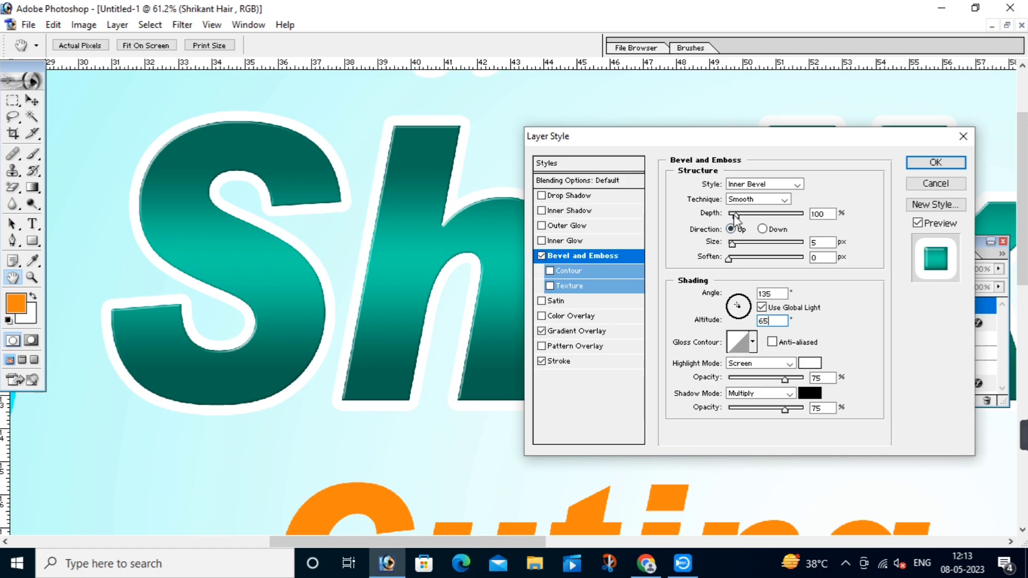
pyautogui.moveTo(736, 215); pyautogui.dragTo(738, 244)
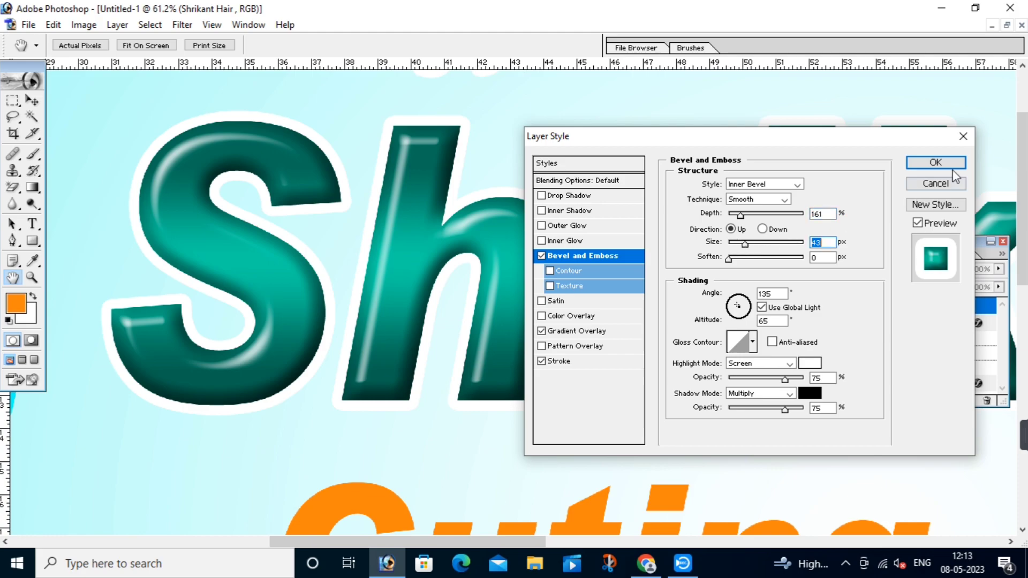
# Step: Add a Normal drop shadow (distance 59, size 27, 32% opacity), apply, then fit on screen
pyautogui.click(585, 196)
pyautogui.click(745, 185)
pyautogui.click(740, 195)
pyautogui.moveTo(722, 246); pyautogui.dragTo(761, 251)
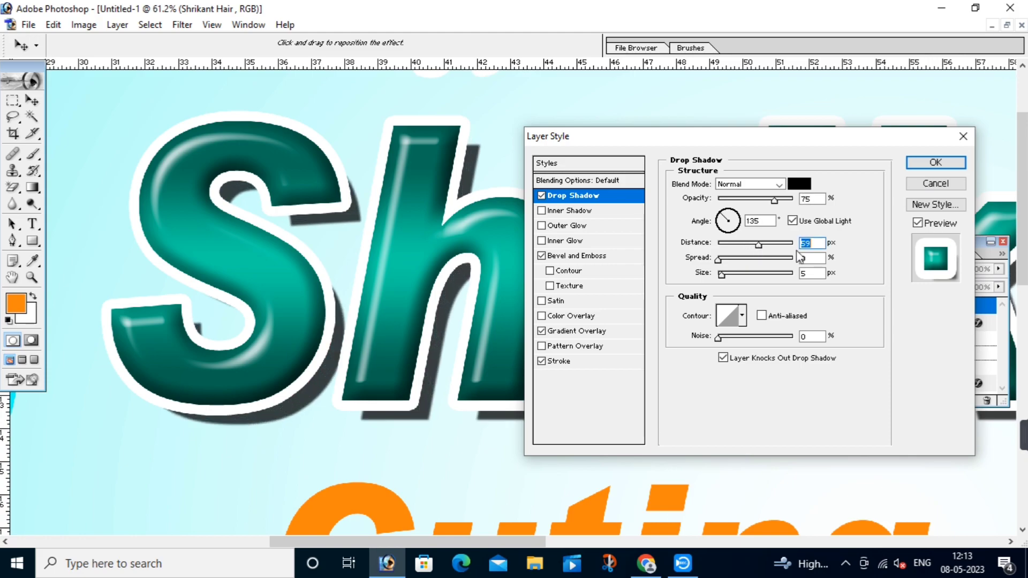
pyautogui.moveTo(722, 274); pyautogui.dragTo(731, 277)
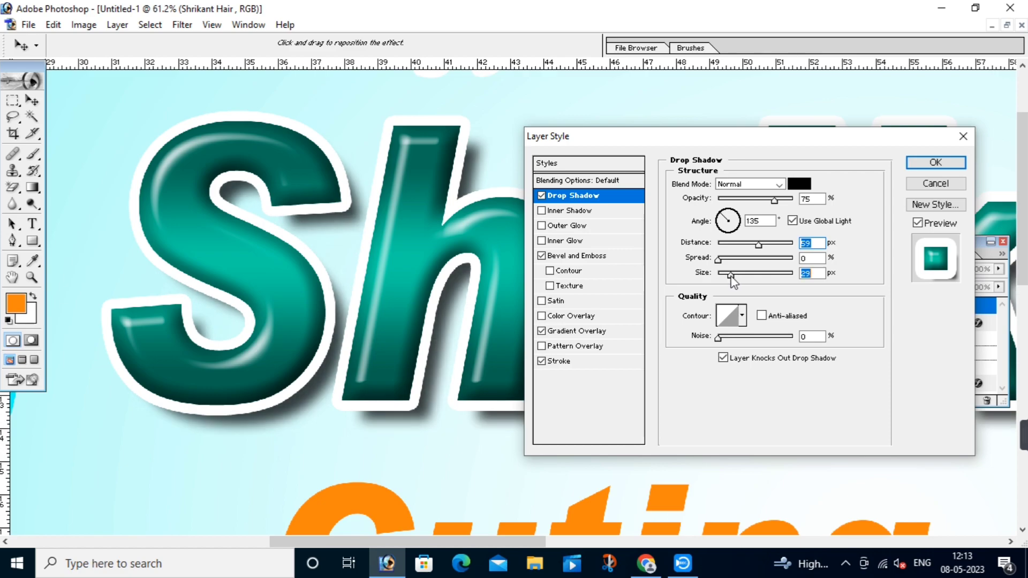
pyautogui.moveTo(774, 201); pyautogui.dragTo(742, 201)
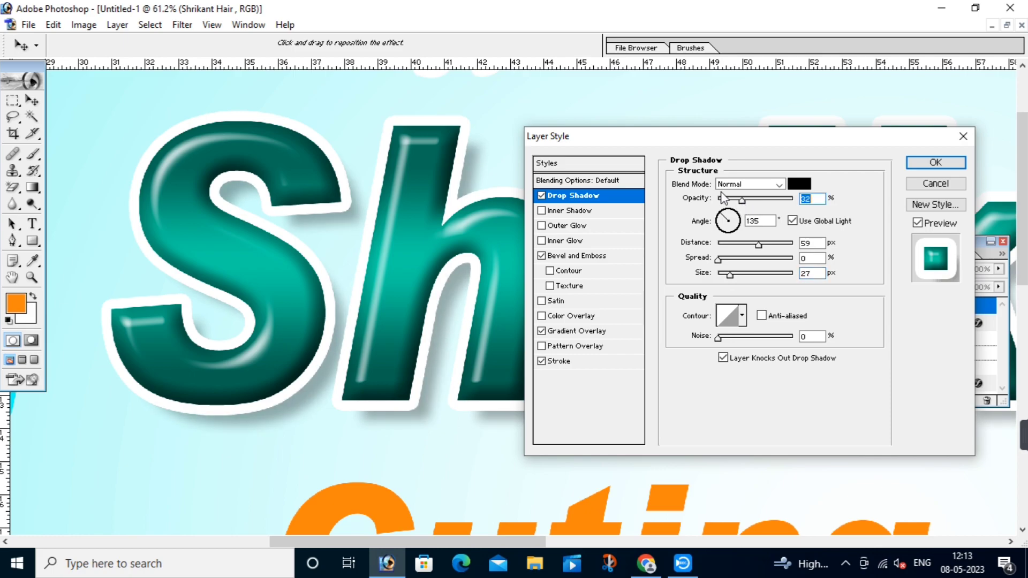
pyautogui.click(934, 163)
pyautogui.rightClick(694, 239)
pyautogui.click(720, 248)
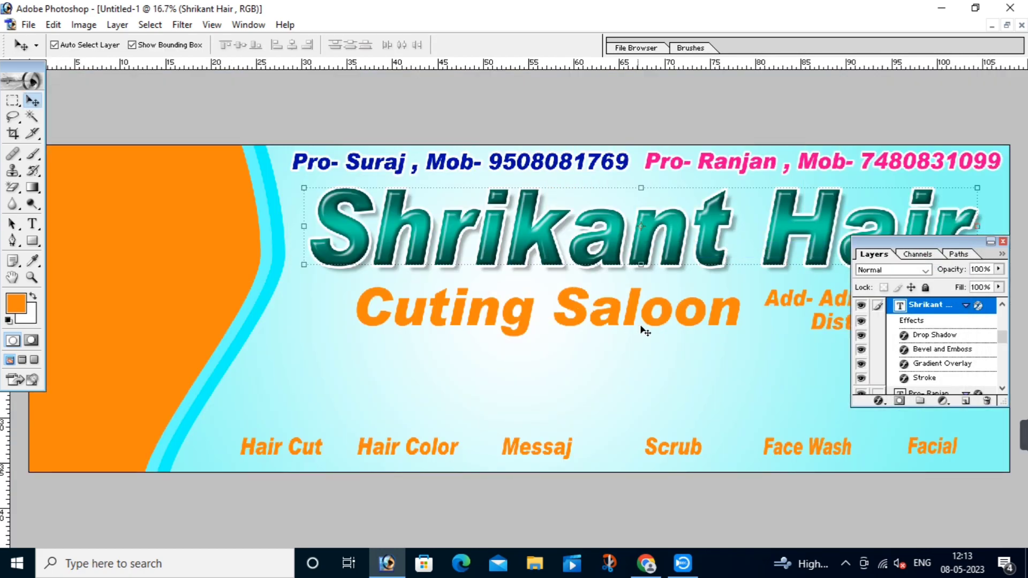
# Step: Add a Gradient Overlay to the Cuting Saloon layer and set its left stop to navy 000A8C
pyautogui.click(705, 352)
pyautogui.moveTo(963, 248); pyautogui.dragTo(1006, 247)
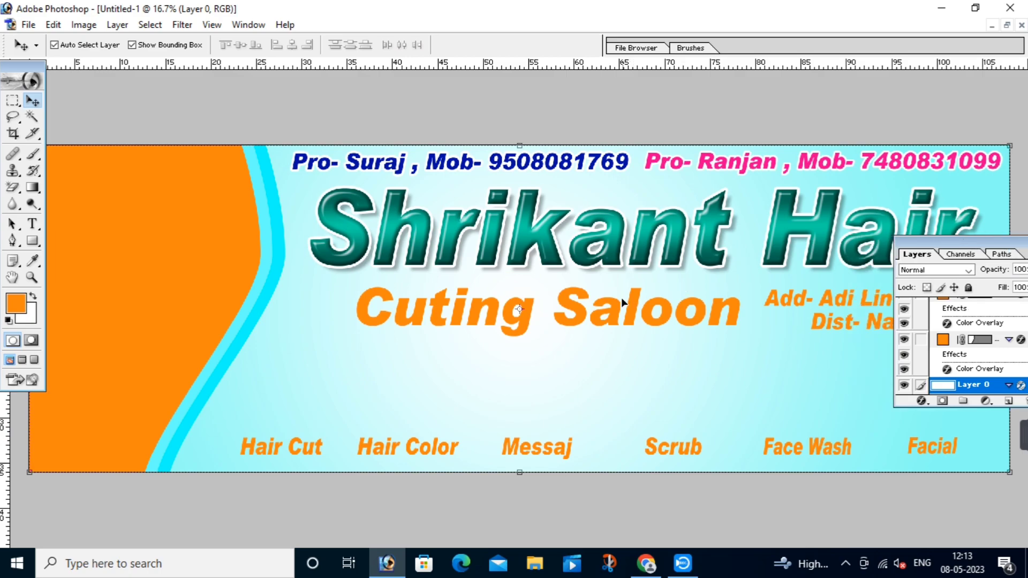
pyautogui.click(579, 312)
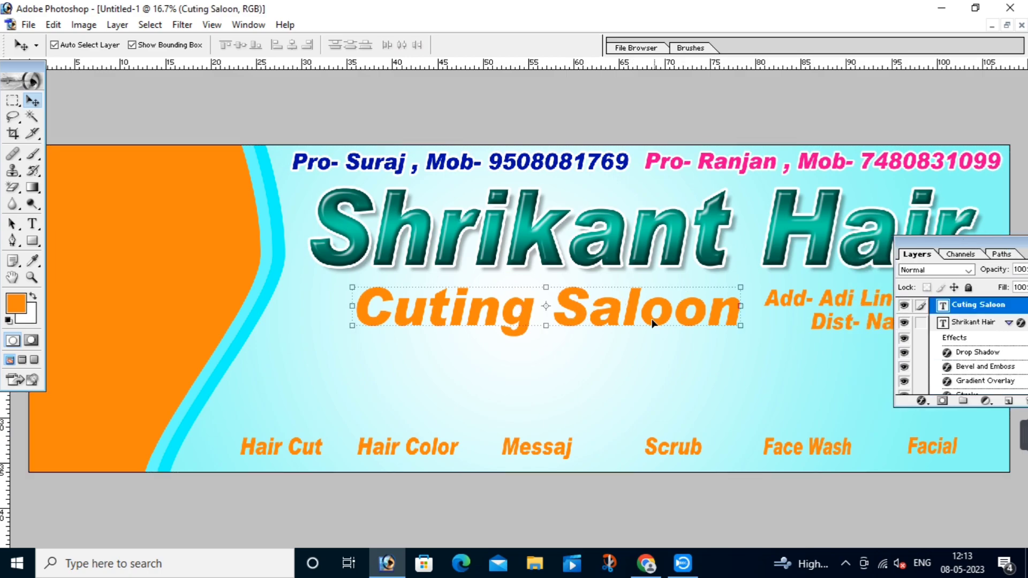
pyautogui.click(921, 400)
pyautogui.click(875, 359)
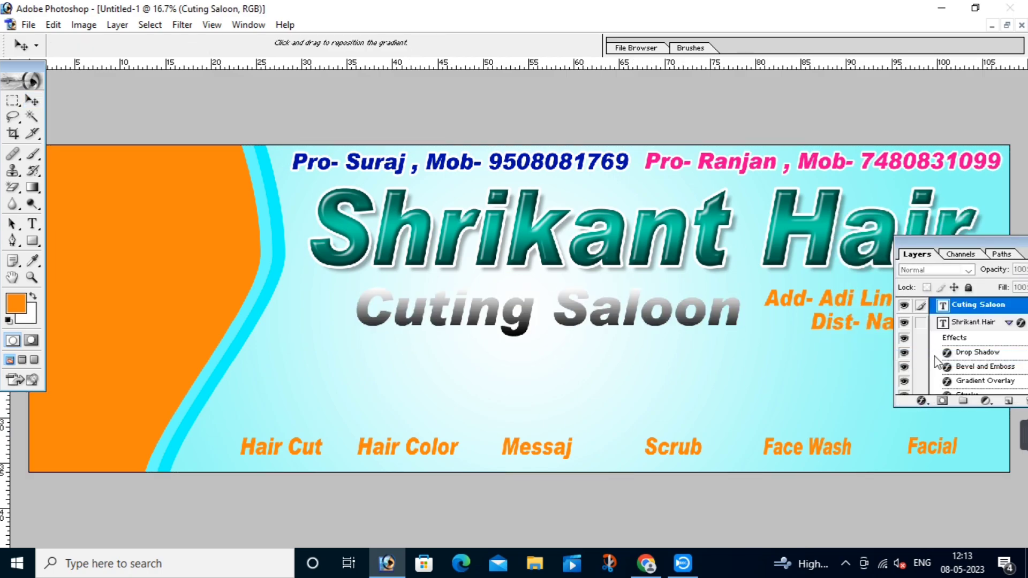
pyautogui.click(733, 217)
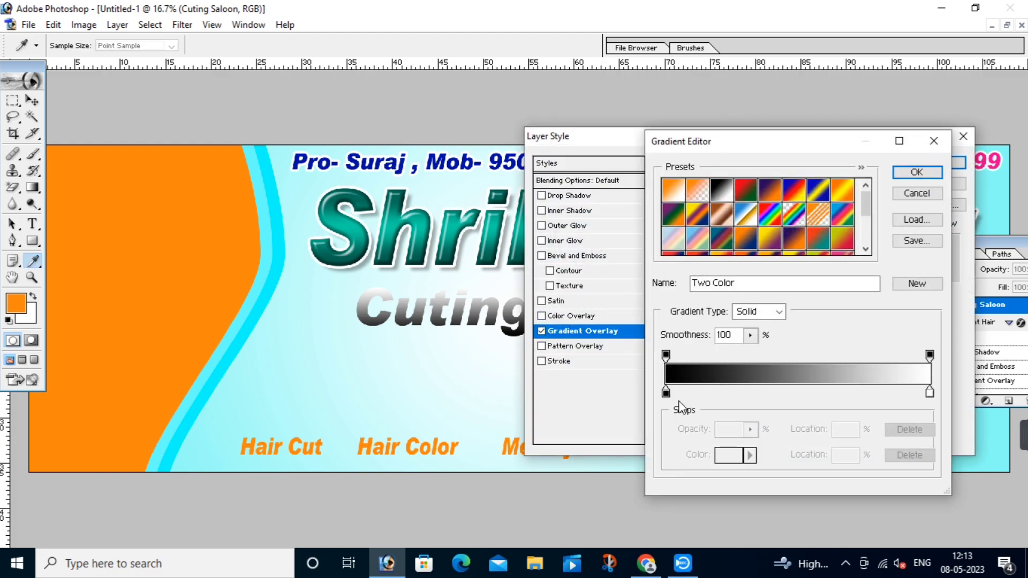
pyautogui.doubleClick(666, 394)
pyautogui.click(803, 370)
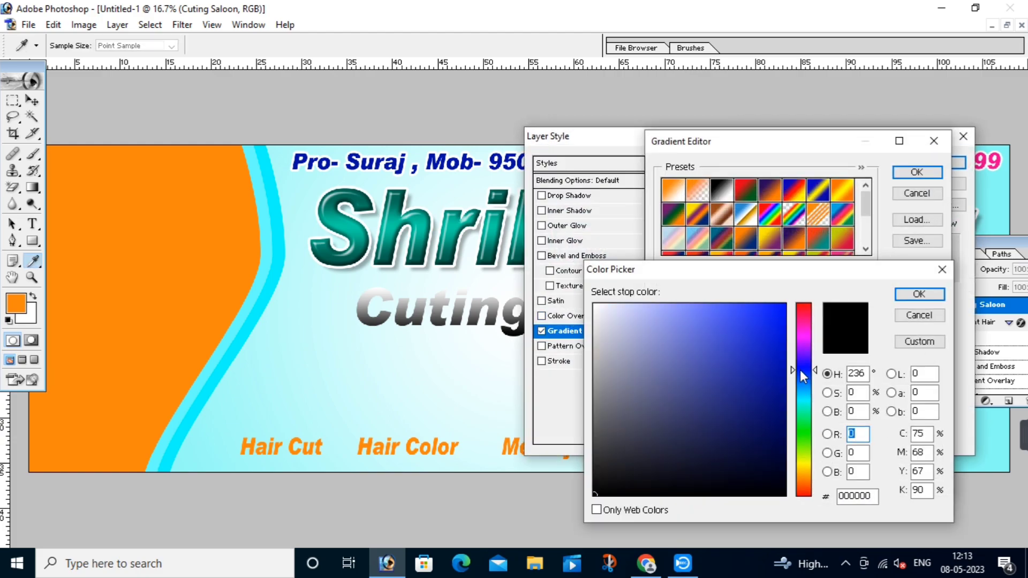
pyautogui.click(785, 391)
pyautogui.click(918, 294)
# Step: Set the right stop to pink EC008C at about 78%, accept, and enable Stroke
pyautogui.click(930, 392)
pyautogui.doubleClick(930, 392)
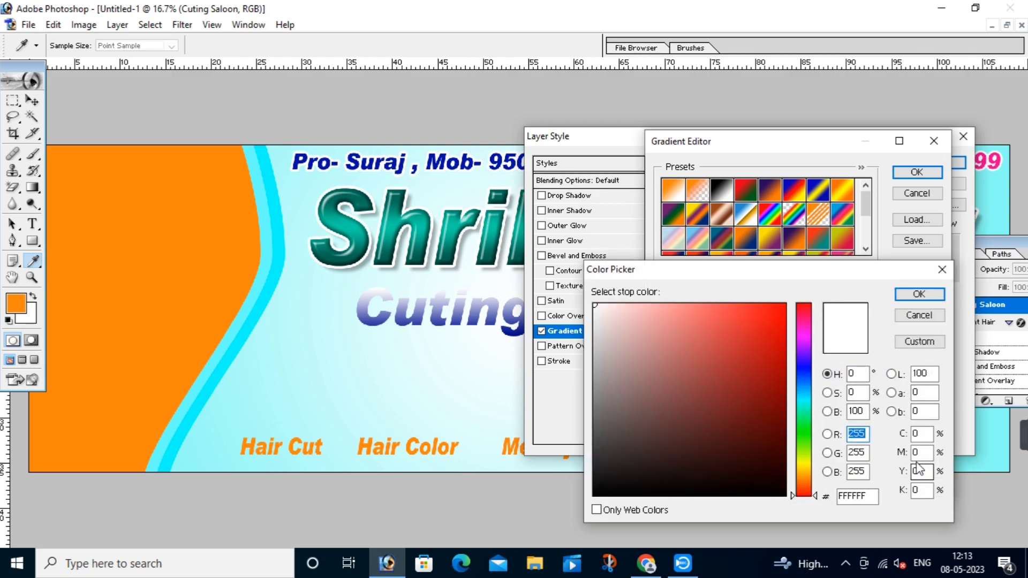
pyautogui.click(803, 323)
pyautogui.click(785, 318)
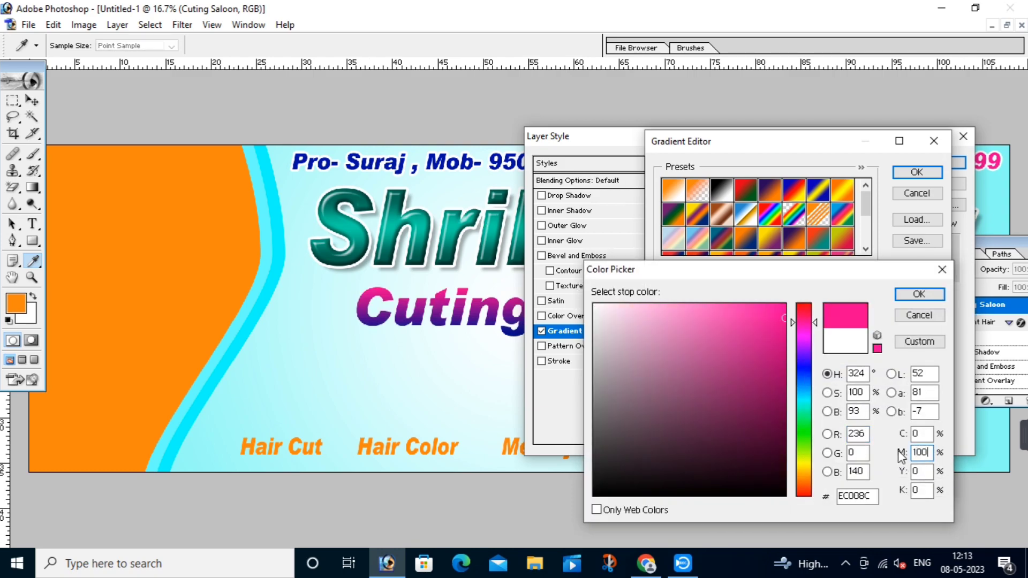
pyautogui.moveTo(930, 393); pyautogui.dragTo(869, 393)
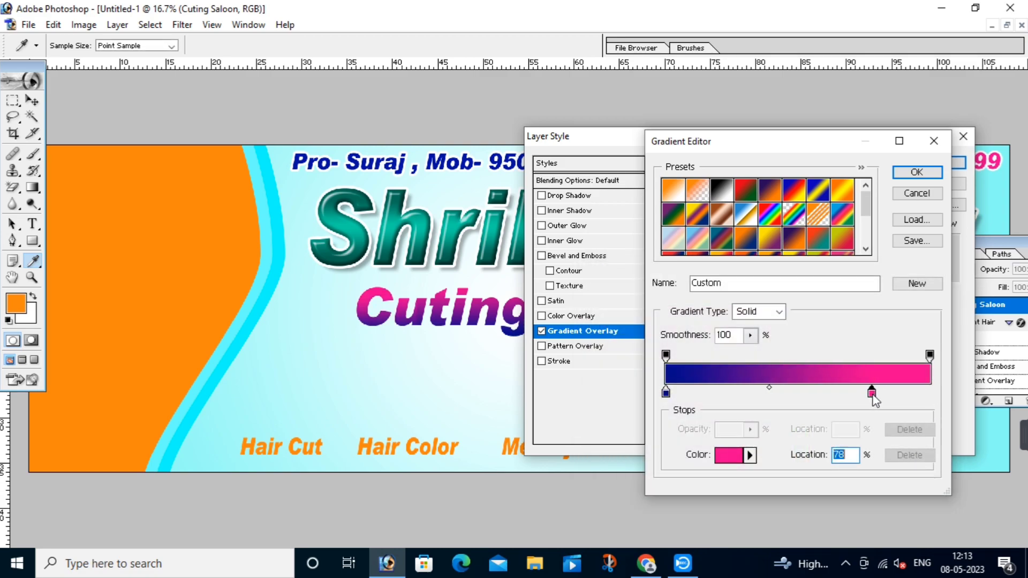
pyautogui.click(916, 171)
pyautogui.click(585, 362)
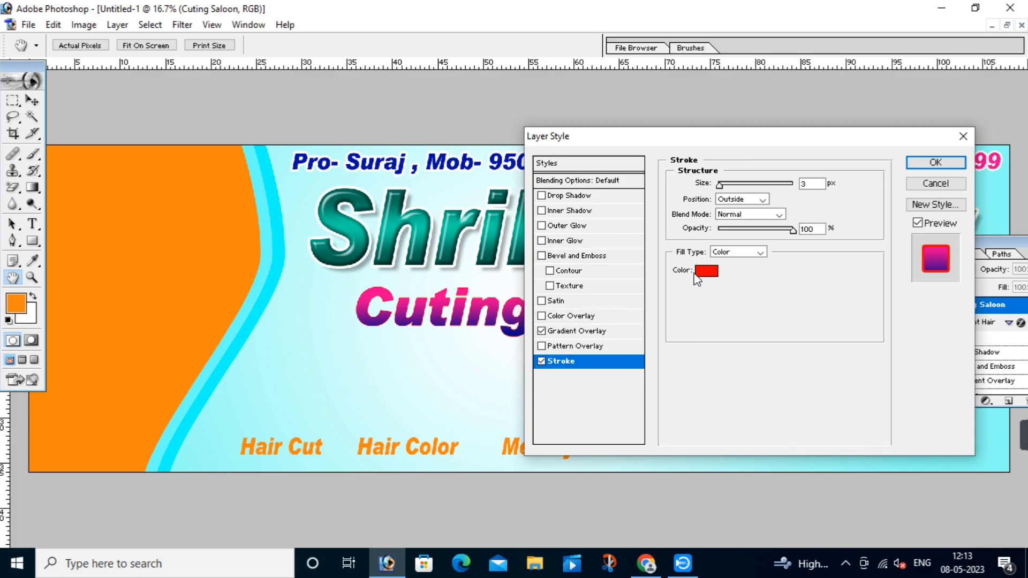
# Step: Make the Cuting Saloon outline white and increase its size
pyautogui.click(706, 271)
pyautogui.click(595, 306)
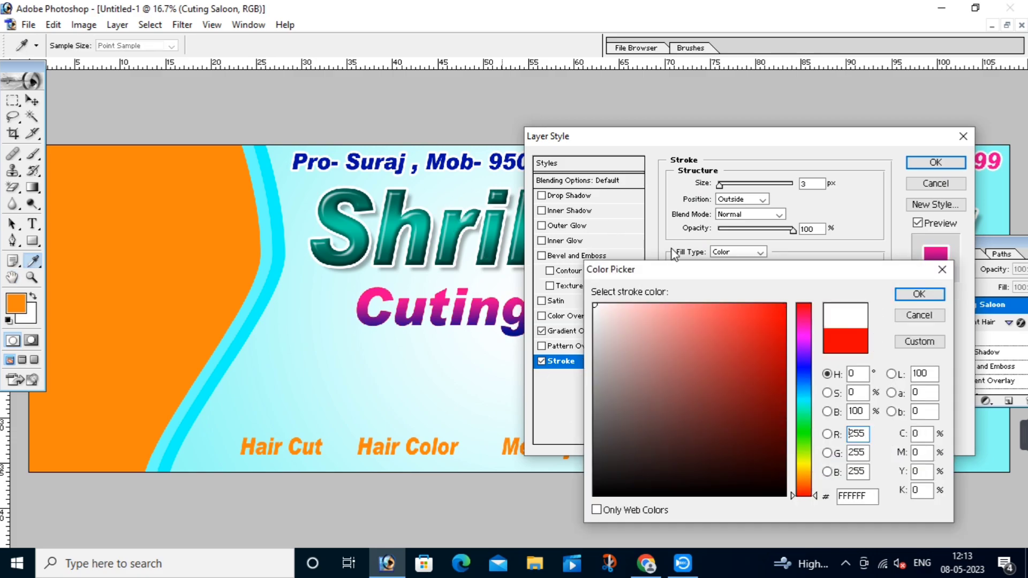
pyautogui.click(907, 295)
pyautogui.press('Up')
pyautogui.press('Up')
pyautogui.press('Up')
pyautogui.press('Up')
pyautogui.press('Up')
pyautogui.press('Up')
pyautogui.press('Up')
pyautogui.press('Up')
pyautogui.press('Up')
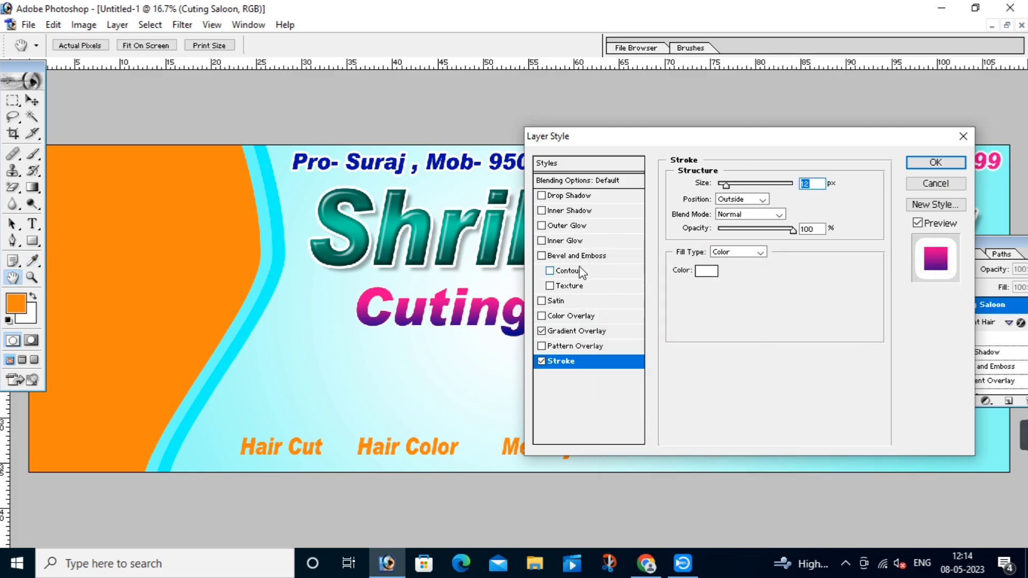
# Step: Add a Normal drop shadow with 39 px distance, 50% opacity and 18 px size, then apply
pyautogui.moveTo(307, 244); pyautogui.dragTo(653, 432)
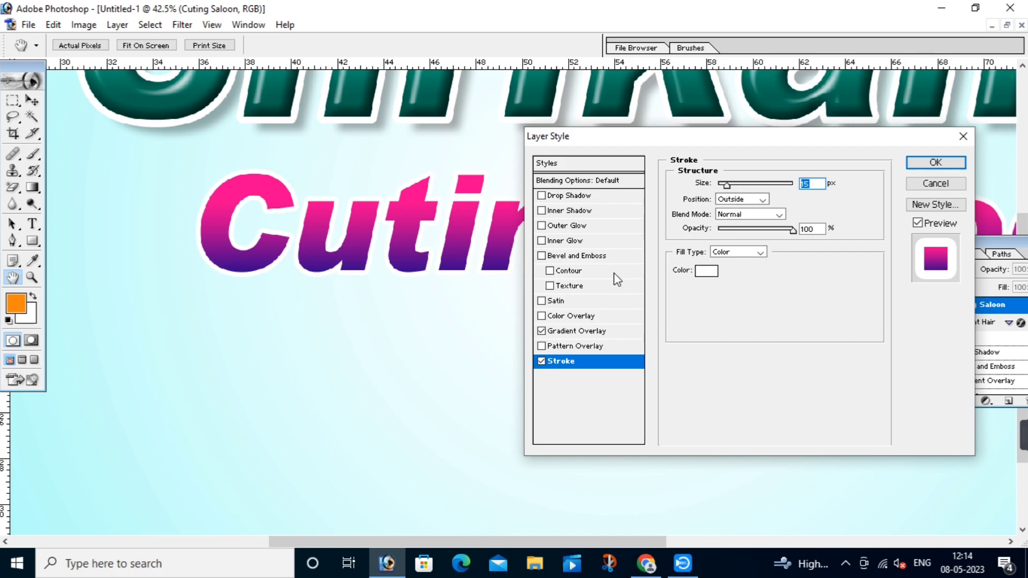
pyautogui.click(591, 199)
pyautogui.click(750, 184)
pyautogui.click(739, 195)
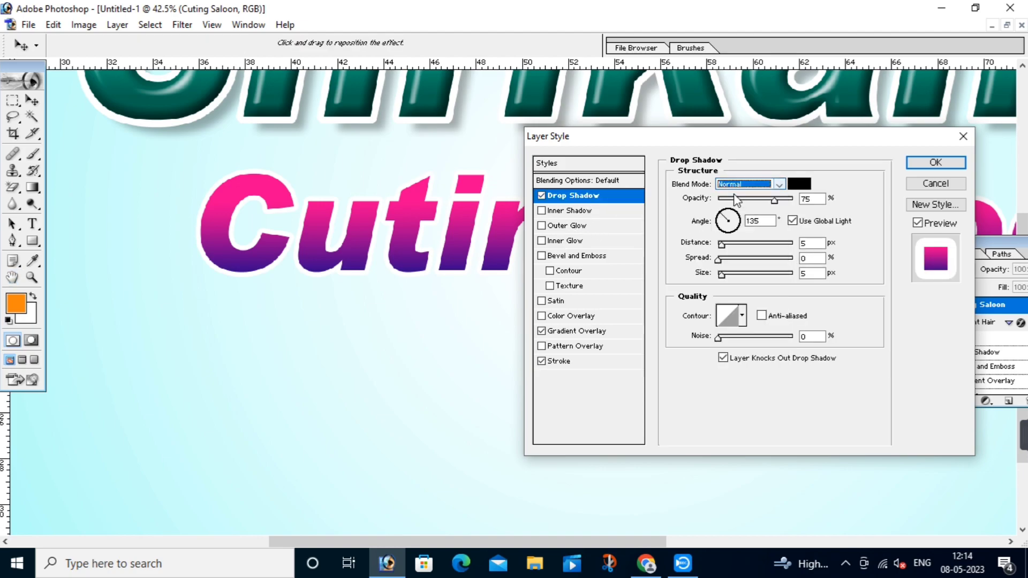
pyautogui.moveTo(721, 245); pyautogui.dragTo(747, 248)
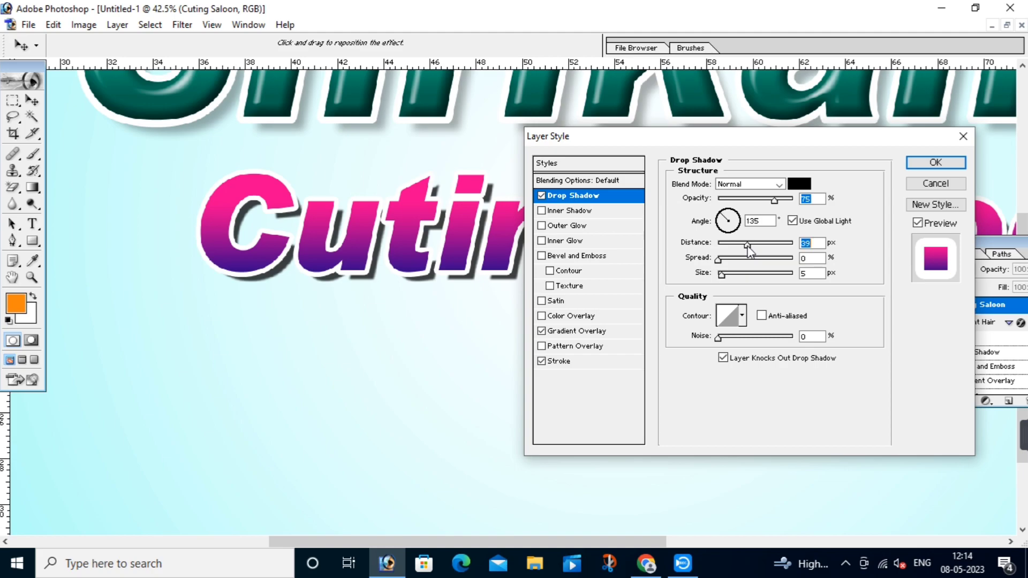
pyautogui.moveTo(774, 200); pyautogui.dragTo(756, 201)
pyautogui.moveTo(721, 274); pyautogui.dragTo(728, 275)
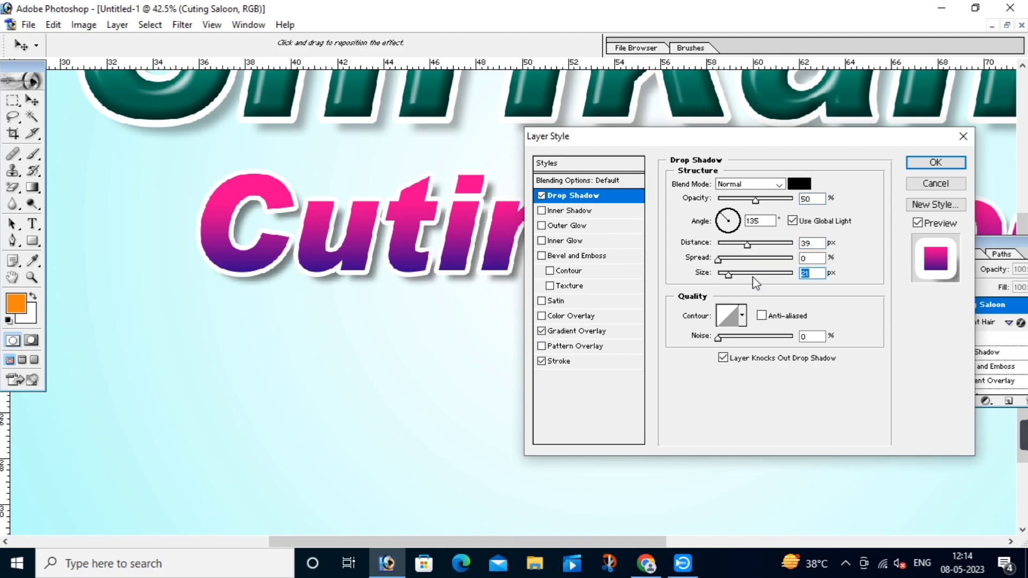
pyautogui.click(938, 165)
pyautogui.moveTo(873, 267); pyautogui.dragTo(153, 297)
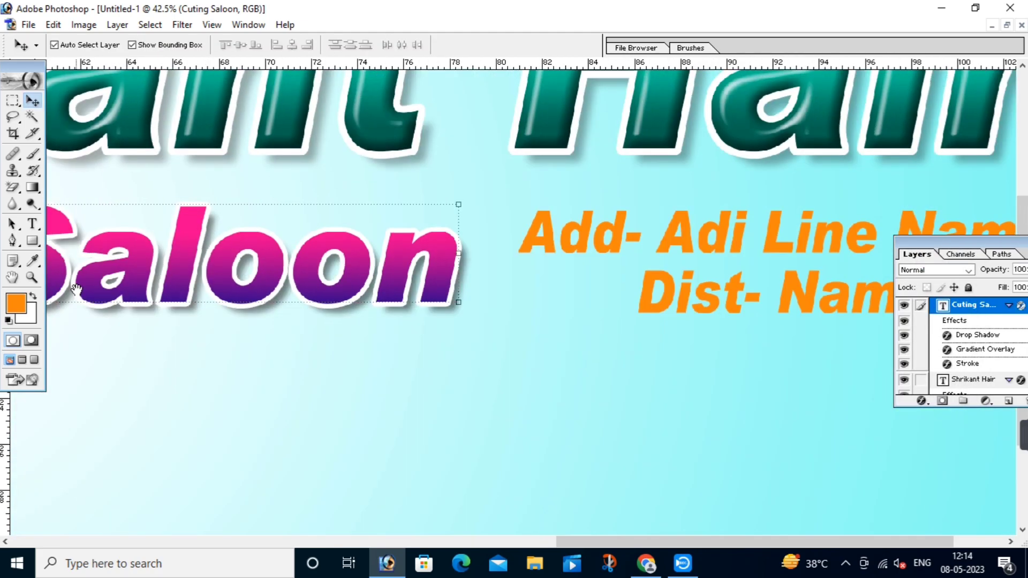
# Step: Marquee a rectangle around the address text on the Background layer and copy it to Layer 1 (Ctrl+J)
pyautogui.moveTo(276, 286); pyautogui.dragTo(149, 278)
pyautogui.click(568, 349)
pyautogui.hotkey('ctrl', '0')
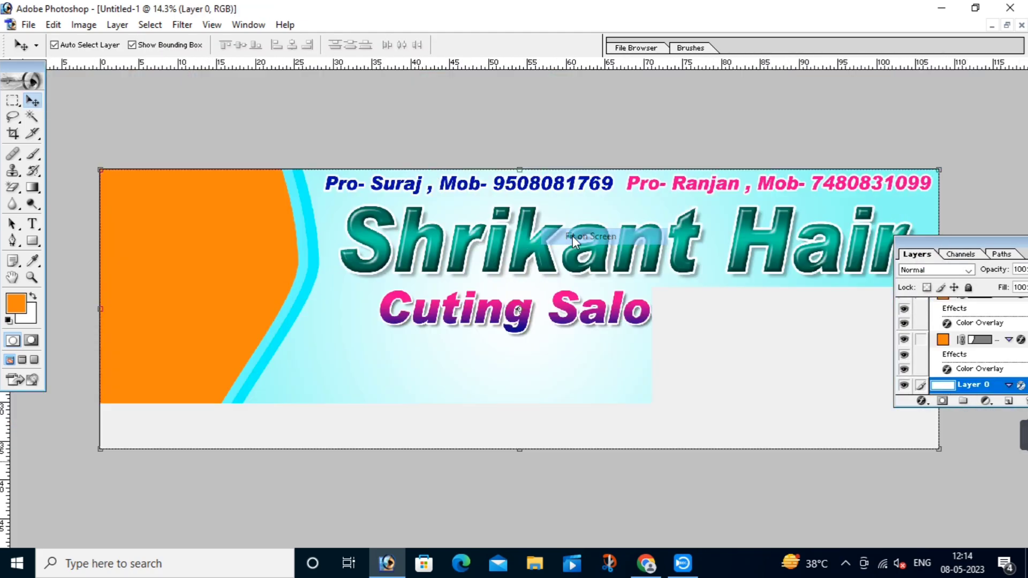
pyautogui.moveTo(653, 257); pyautogui.dragTo(1025, 378)
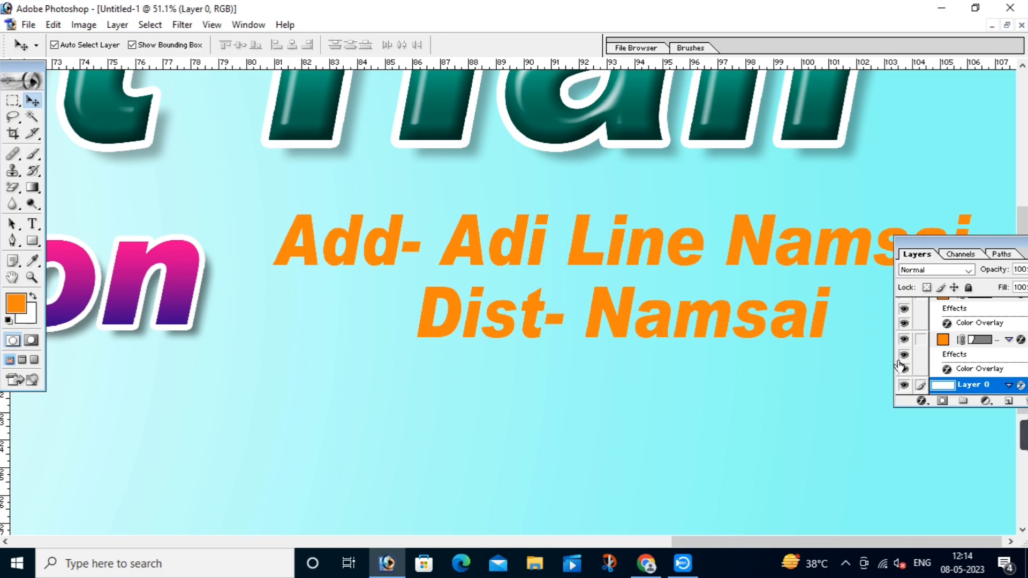
pyautogui.moveTo(960, 245); pyautogui.dragTo(960, 396)
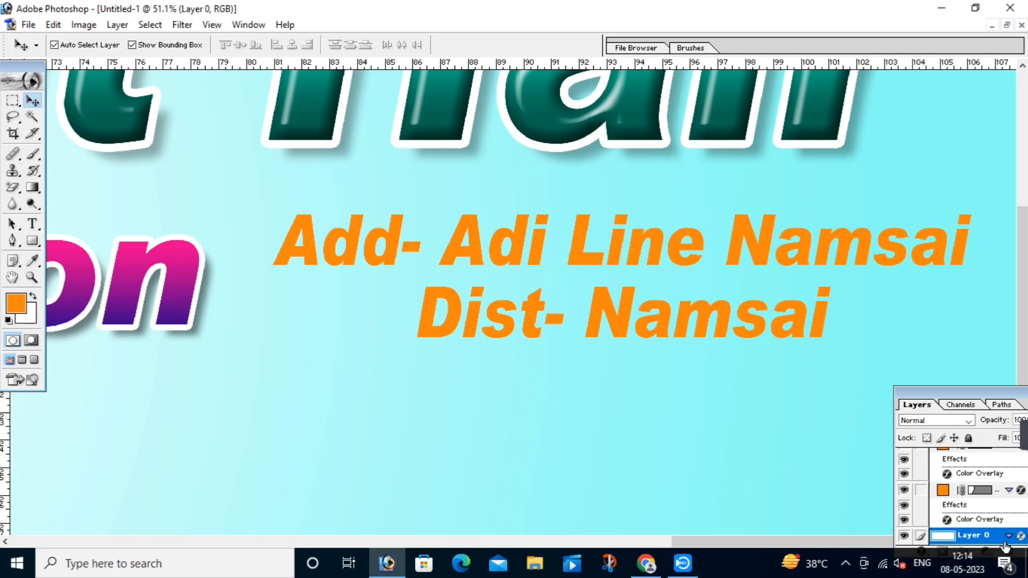
pyautogui.click(13, 105)
pyautogui.moveTo(254, 187); pyautogui.dragTo(996, 351)
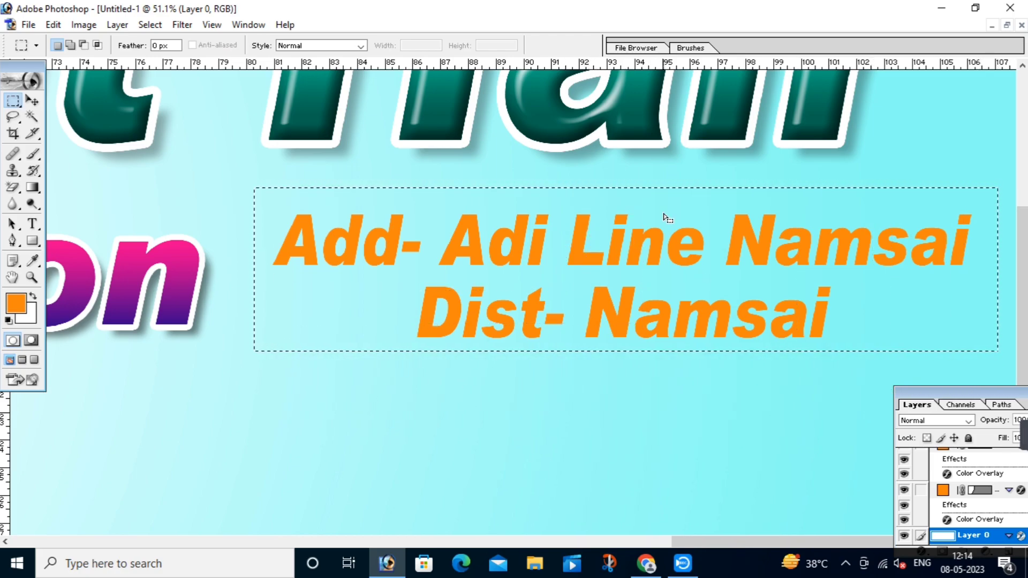
pyautogui.hotkey('ctrl', 'j')
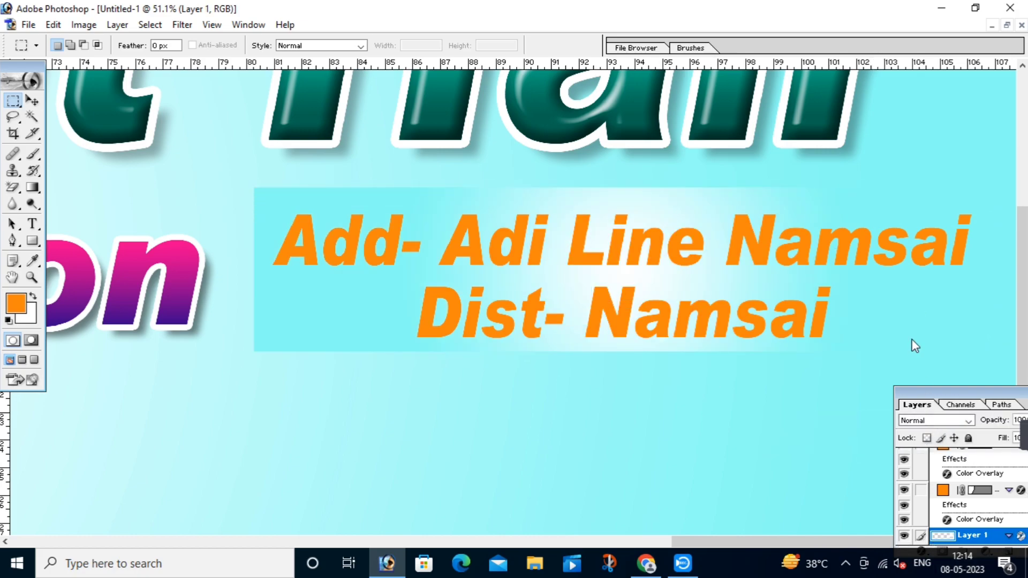
# Step: Add a hot pink Color Overlay to Layer 1 and turn off the inherited Gradient Overlay
pyautogui.click(910, 502)
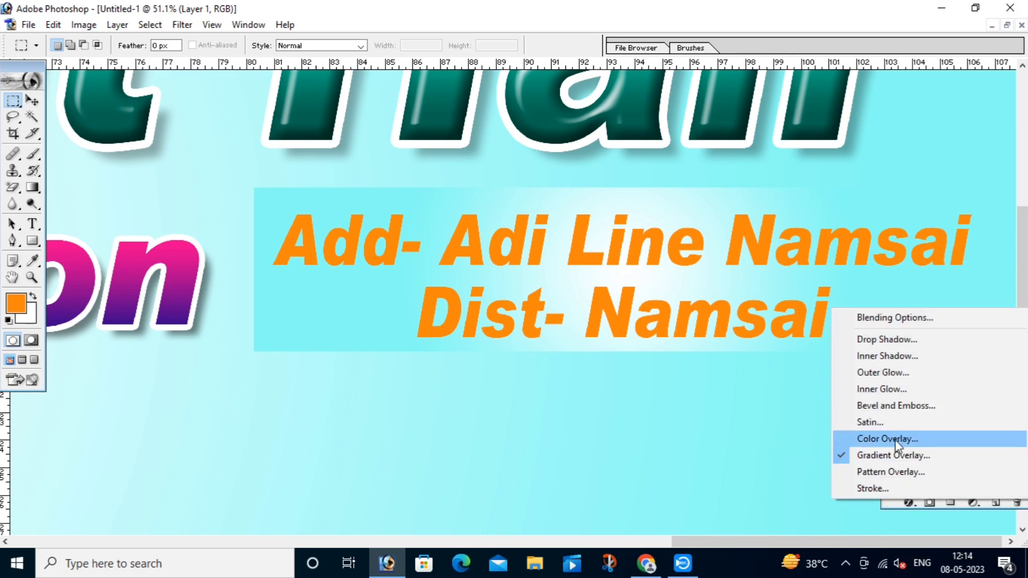
pyautogui.click(897, 443)
pyautogui.click(542, 331)
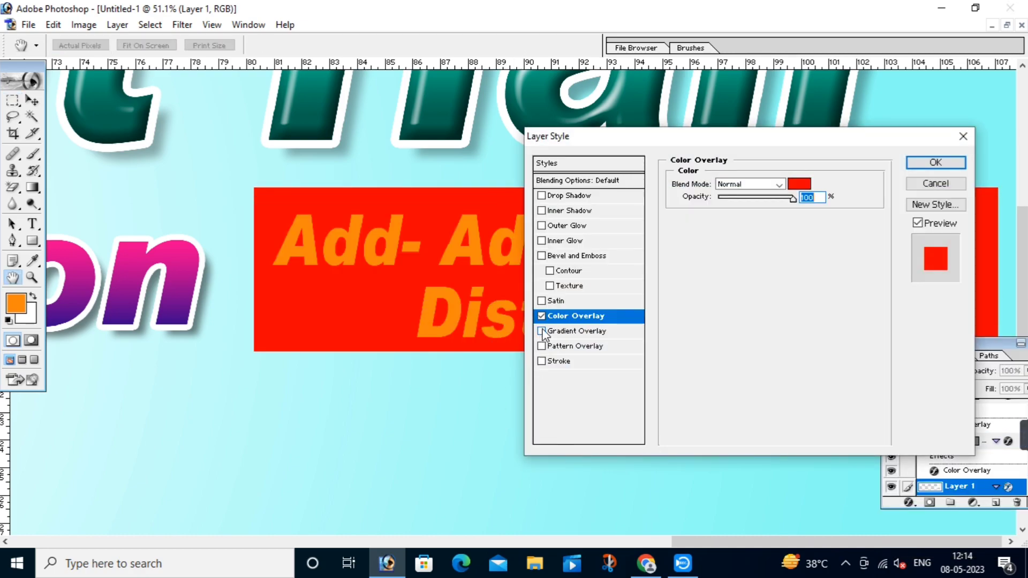
pyautogui.click(793, 184)
pyautogui.click(594, 305)
pyautogui.moveTo(921, 454); pyautogui.dragTo(869, 448)
pyautogui.write('100')
pyautogui.press('Return')
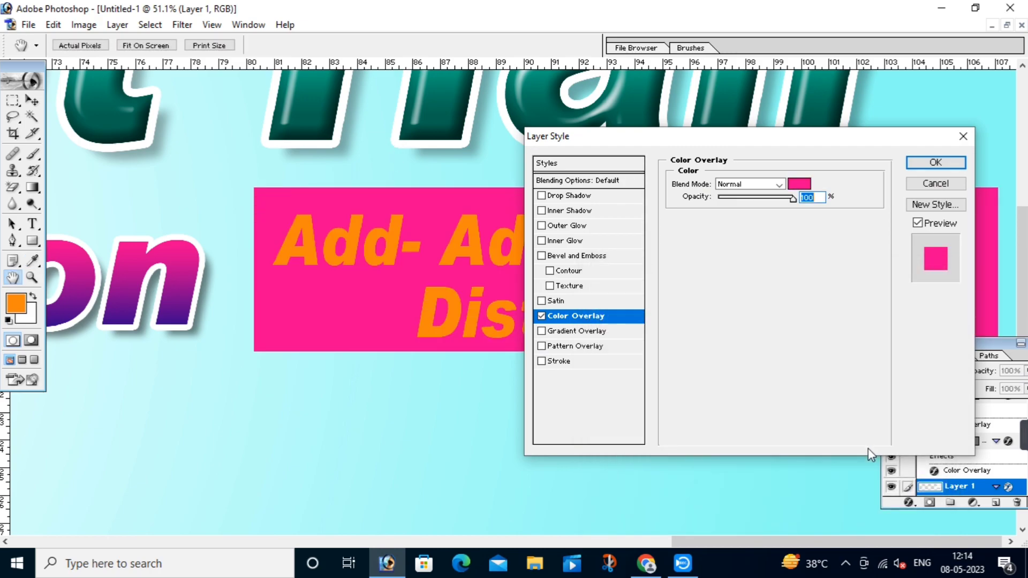
# Step: Add a white 7 px Stroke around the box
pyautogui.click(566, 363)
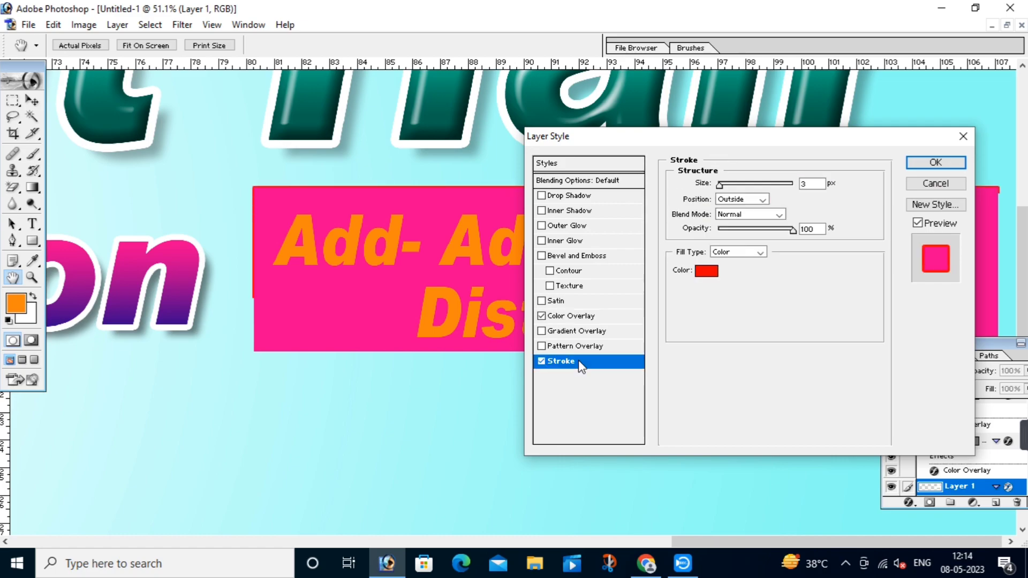
pyautogui.click(707, 273)
pyautogui.moveTo(642, 355); pyautogui.dragTo(540, 211)
pyautogui.click(914, 296)
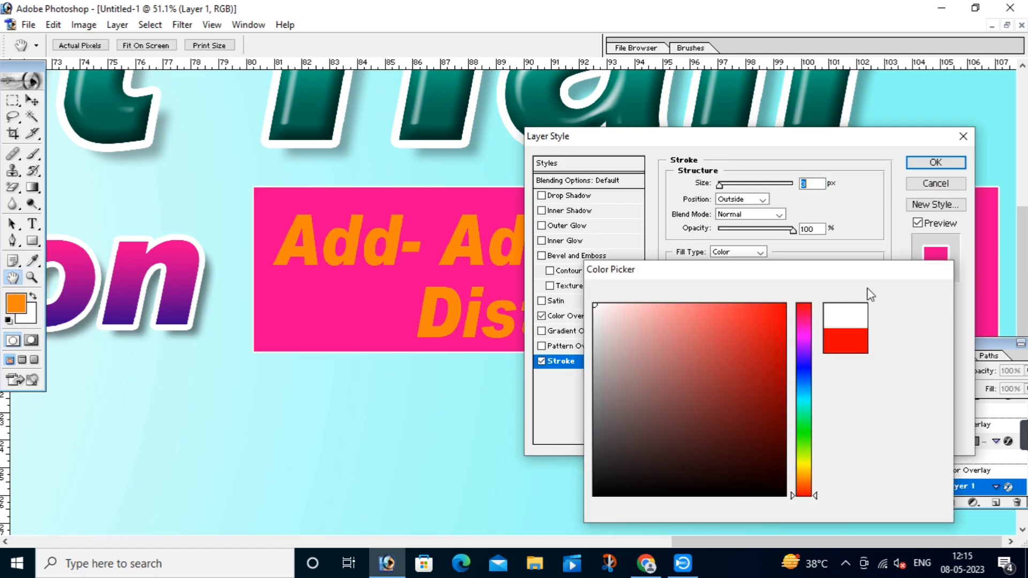
pyautogui.press('Up')
pyautogui.press('Up')
pyautogui.press('Up')
pyautogui.press('Up')
# Step: Add a lighter, farther-offset Normal drop shadow to the box and apply all effects
pyautogui.click(556, 196)
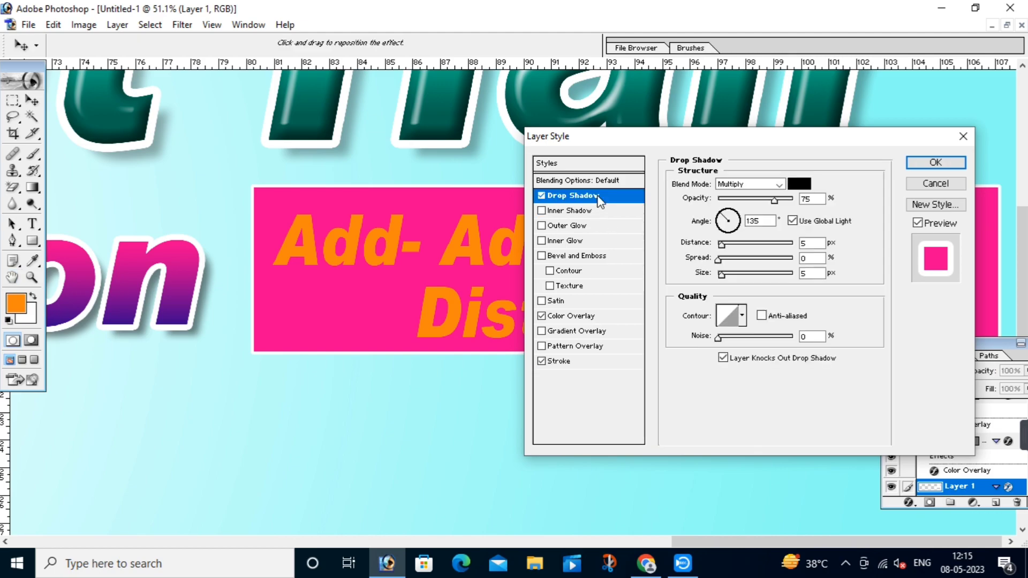
pyautogui.click(738, 185)
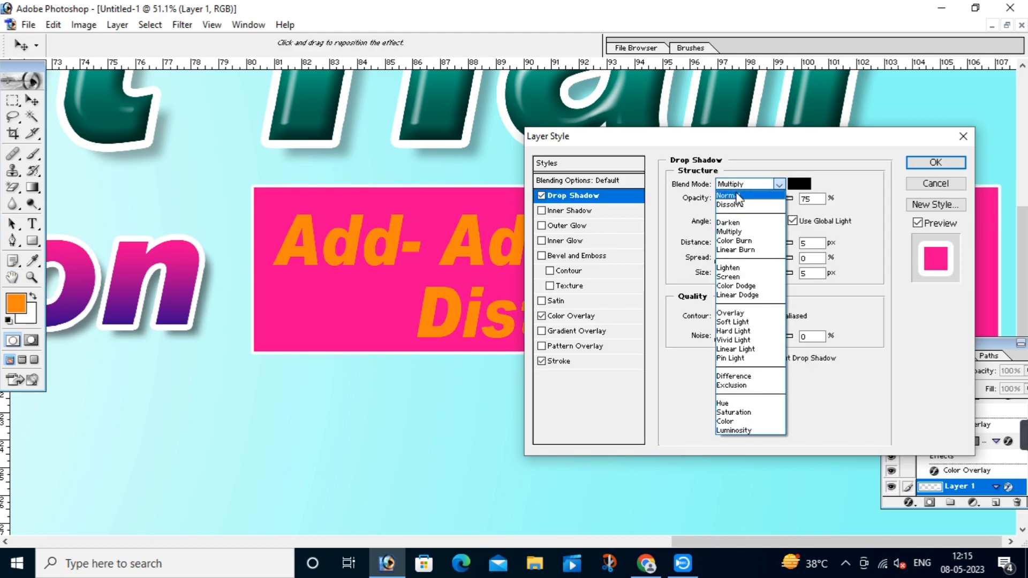
pyautogui.click(731, 194)
pyautogui.moveTo(722, 245); pyautogui.dragTo(724, 274)
pyautogui.moveTo(770, 201); pyautogui.dragTo(753, 201)
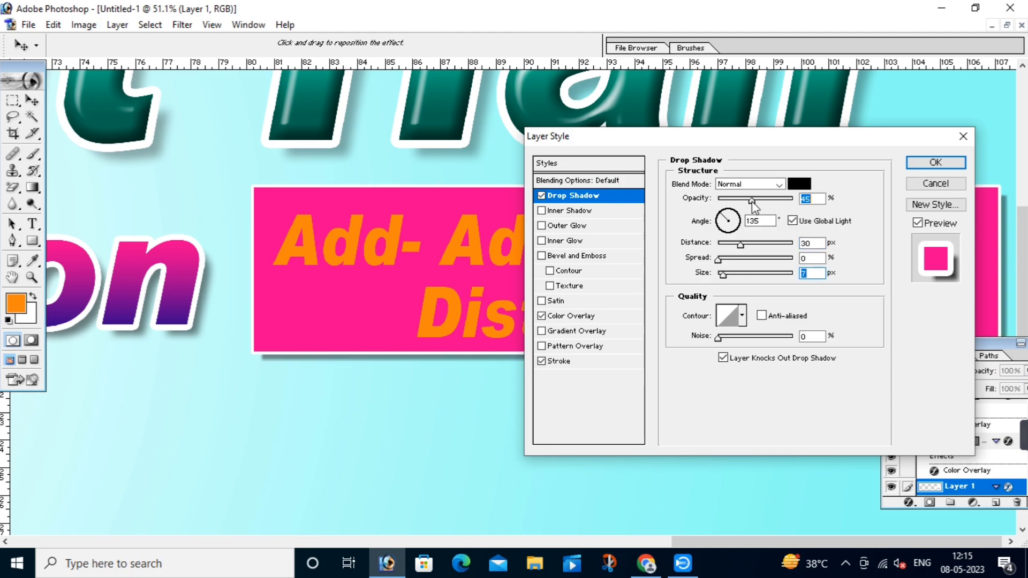
pyautogui.click(936, 163)
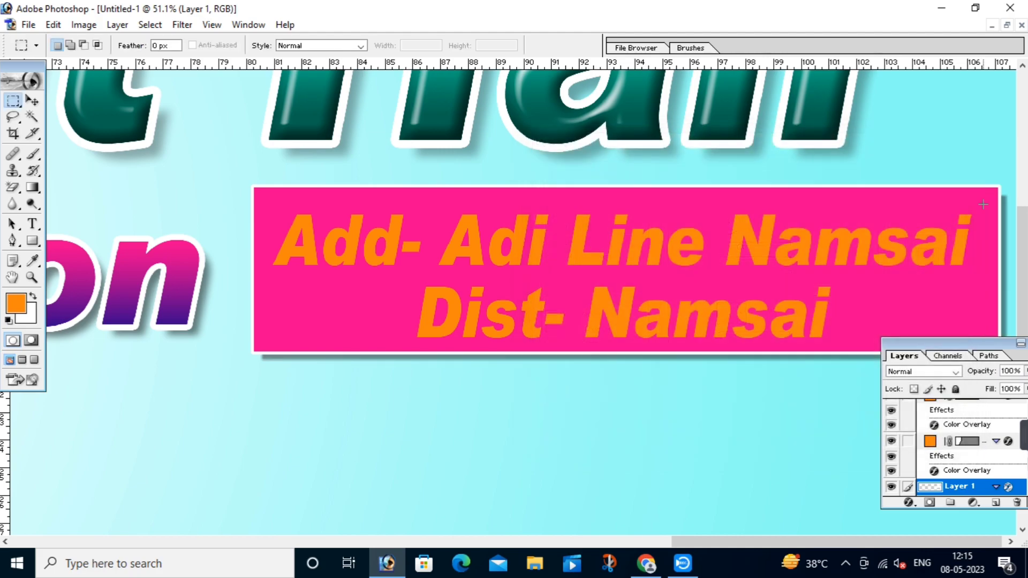
# Step: Skew the pink box into a parallelogram, nudge it right, and narrow its left side
pyautogui.keyDown('ctrl'); pyautogui.keyDown('alt'); pyautogui.click(735, 245); pyautogui.keyUp('alt'); pyautogui.keyUp('ctrl')
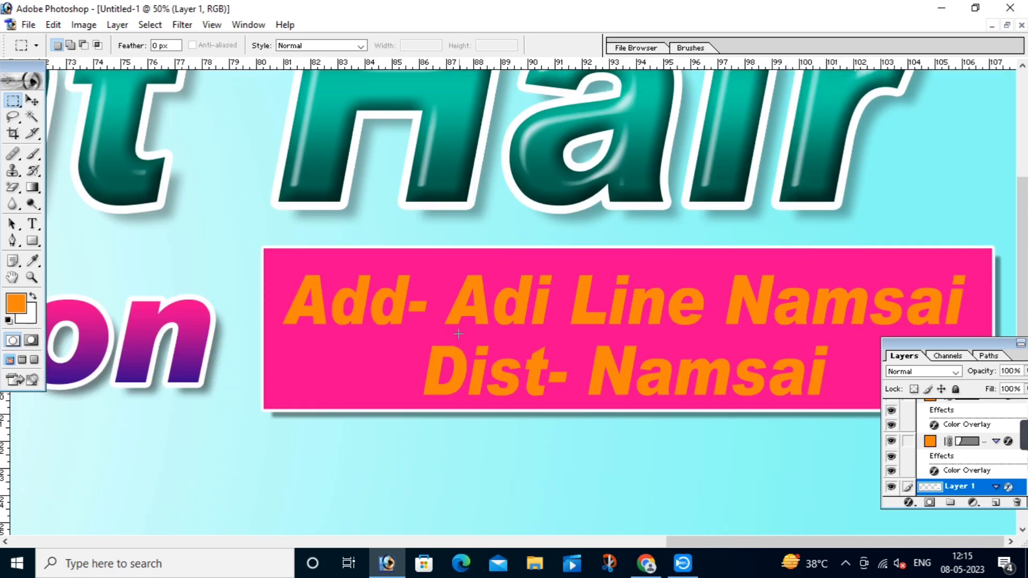
pyautogui.click(32, 100)
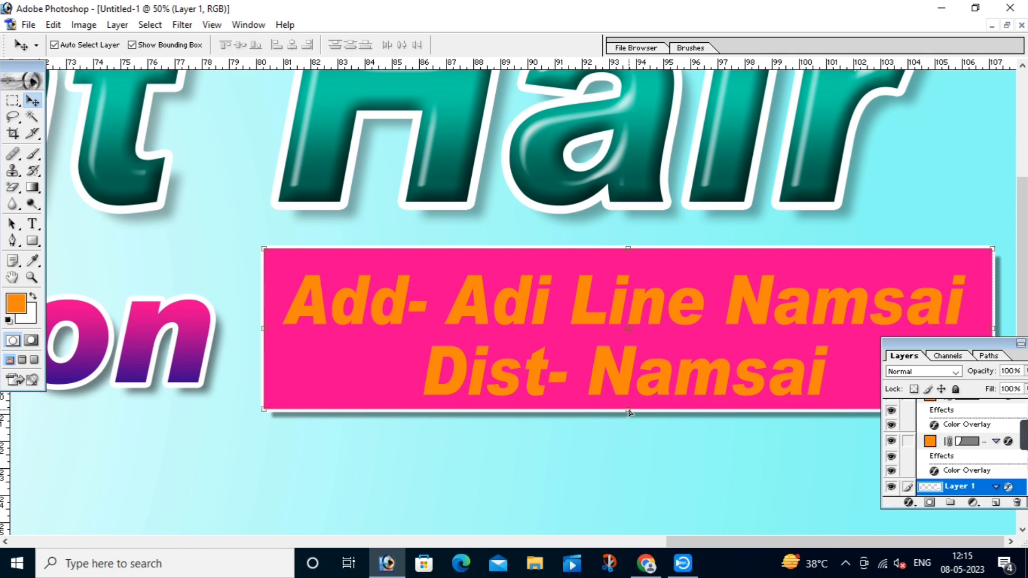
pyautogui.moveTo(629, 412); pyautogui.dragTo(565, 409)
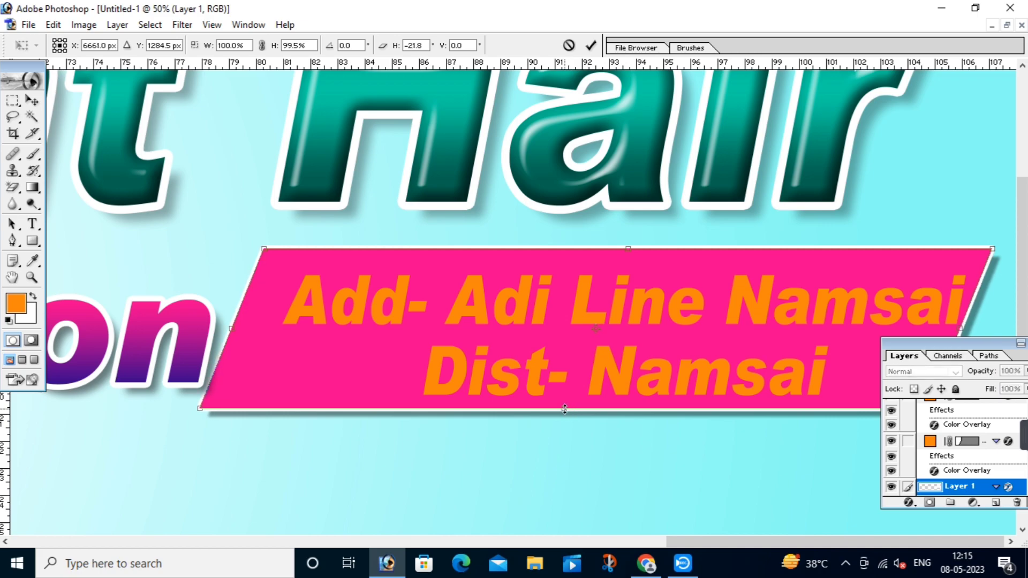
pyautogui.press('Return')
pyautogui.hotkey('shift', 'Right')
pyautogui.hotkey('shift', 'Right')
pyautogui.hotkey('shift', 'Right')
pyautogui.hotkey('shift', 'Right')
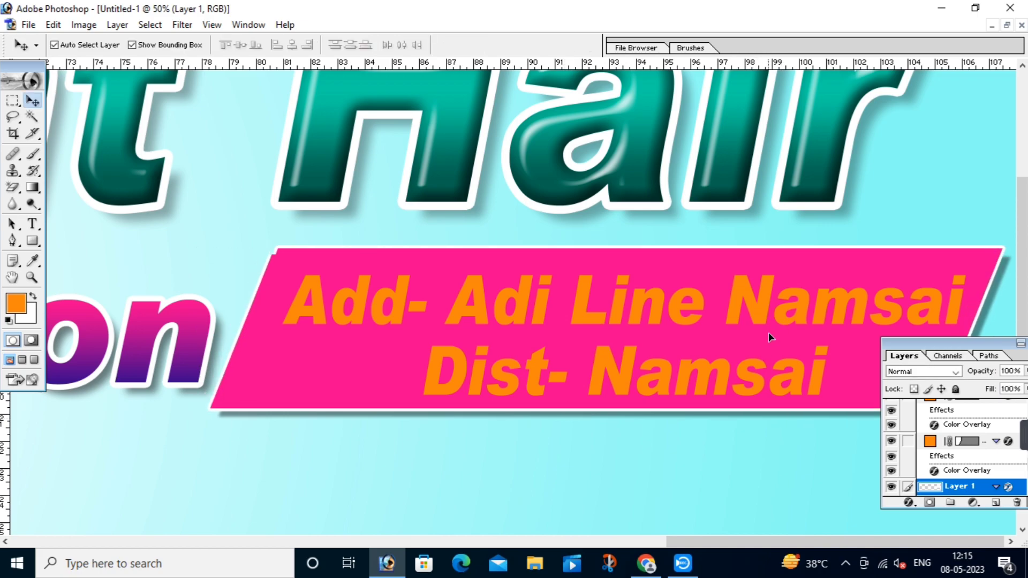
pyautogui.moveTo(213, 312); pyautogui.dragTo(237, 312)
pyautogui.press('Return')
# Step: Stretch the address text slightly wider to fit inside the slanted box
pyautogui.click(396, 294)
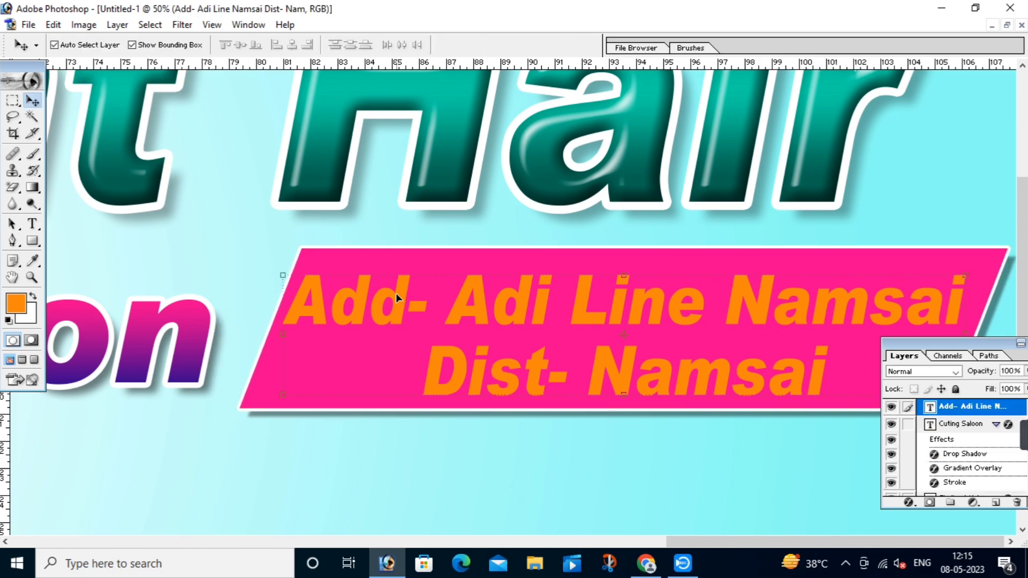
pyautogui.moveTo(965, 275); pyautogui.dragTo(920, 282)
pyautogui.press('Return')
pyautogui.hotkey('ctrl', 'z')
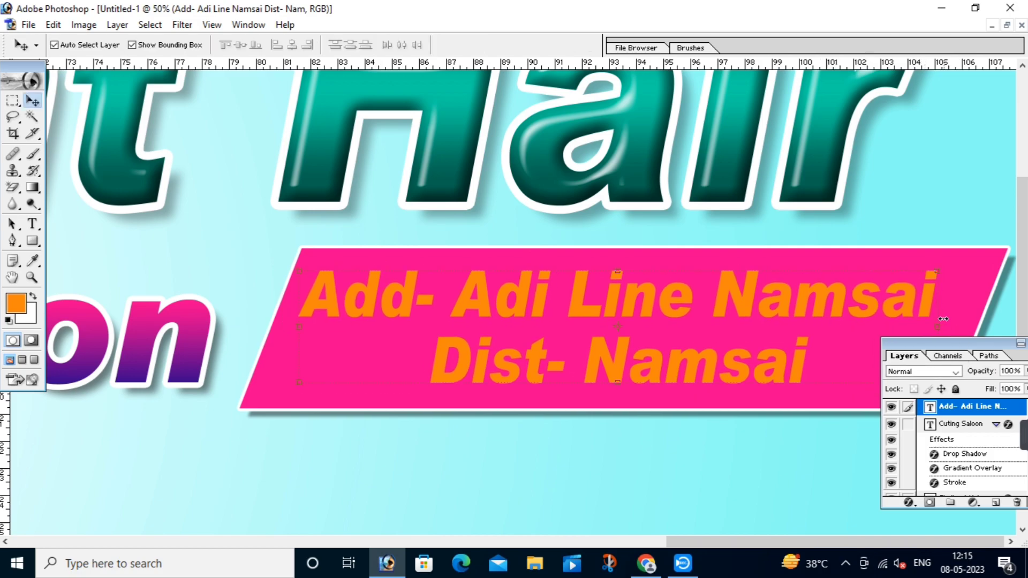
pyautogui.moveTo(944, 321); pyautogui.dragTo(970, 318)
pyautogui.press('Return')
# Step: Give the address text a white Color Overlay, then fit the banner on screen
pyautogui.click(908, 503)
pyautogui.click(893, 441)
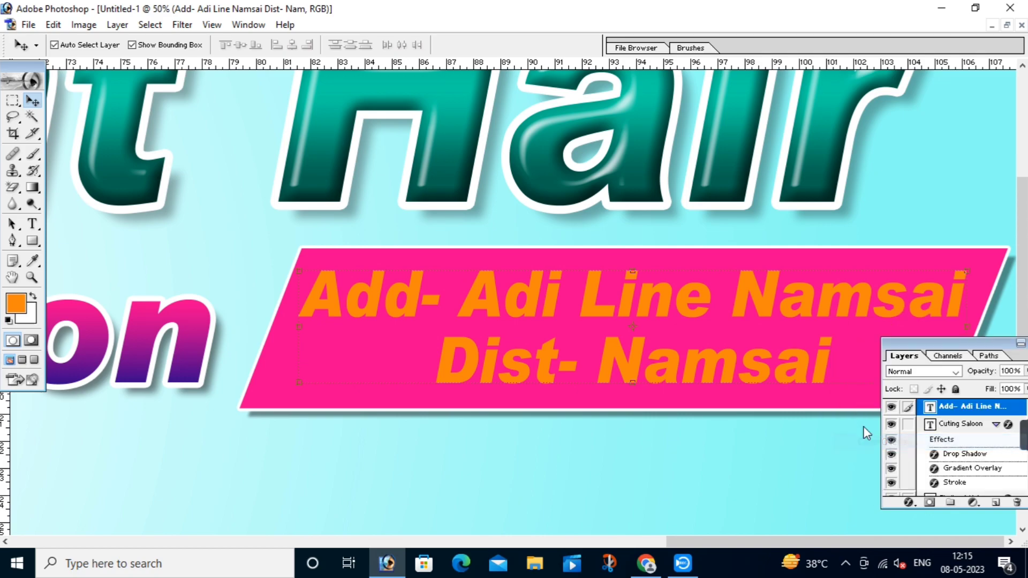
pyautogui.click(795, 187)
pyautogui.moveTo(632, 327); pyautogui.dragTo(545, 225)
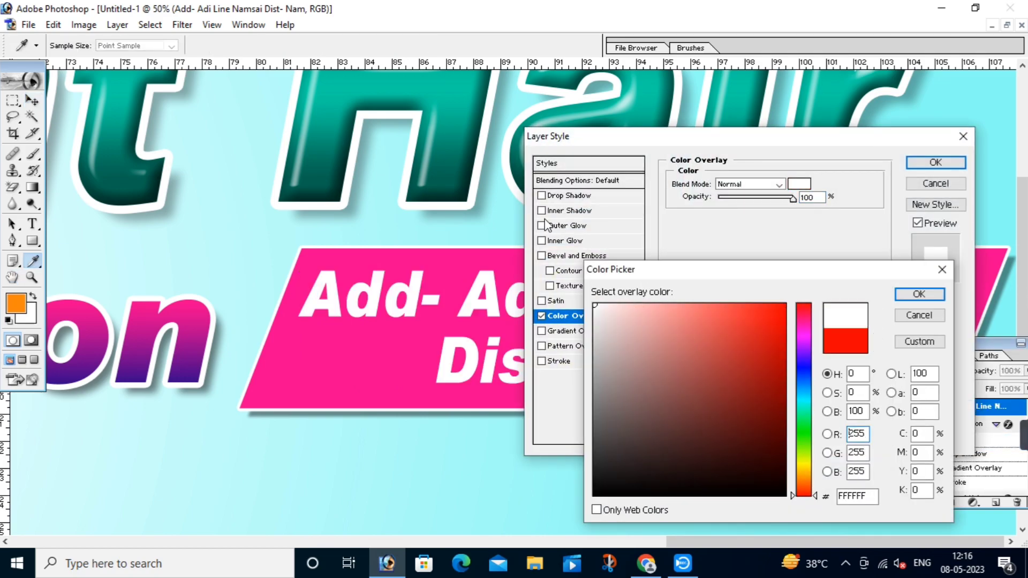
pyautogui.click(926, 296)
pyautogui.click(928, 162)
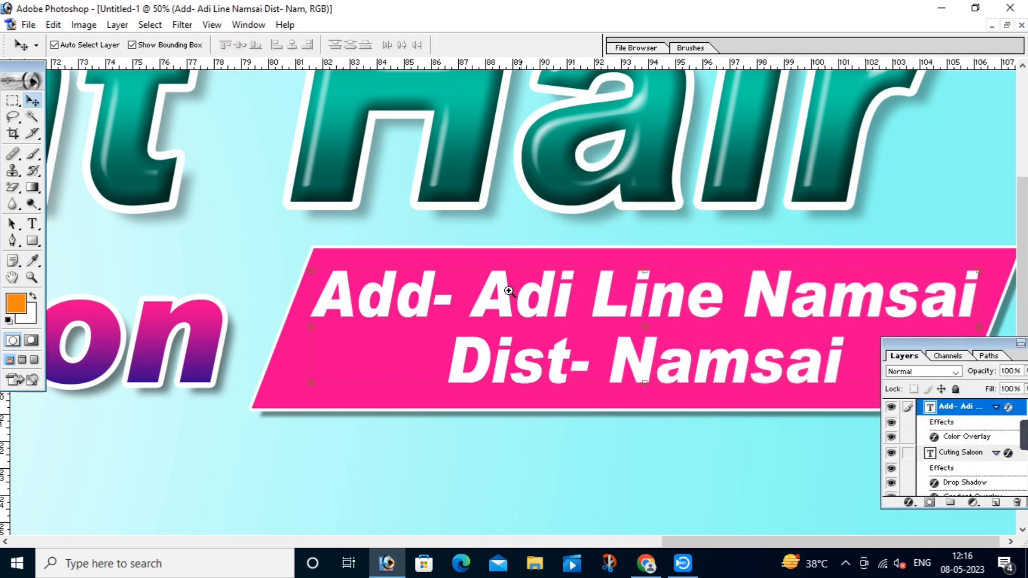
pyautogui.rightClick(507, 292)
pyautogui.click(522, 302)
# Step: Marquee the bottom services strip on the Background layer and copy it to Layer 2 (Ctrl+J)
pyautogui.click(606, 375)
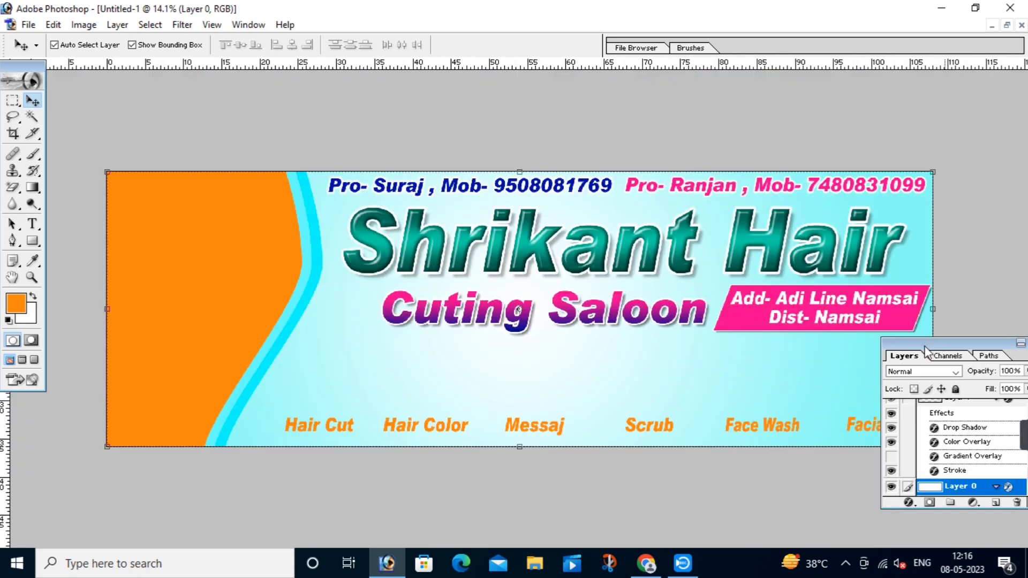
pyautogui.moveTo(996, 347); pyautogui.dragTo(1027, 345)
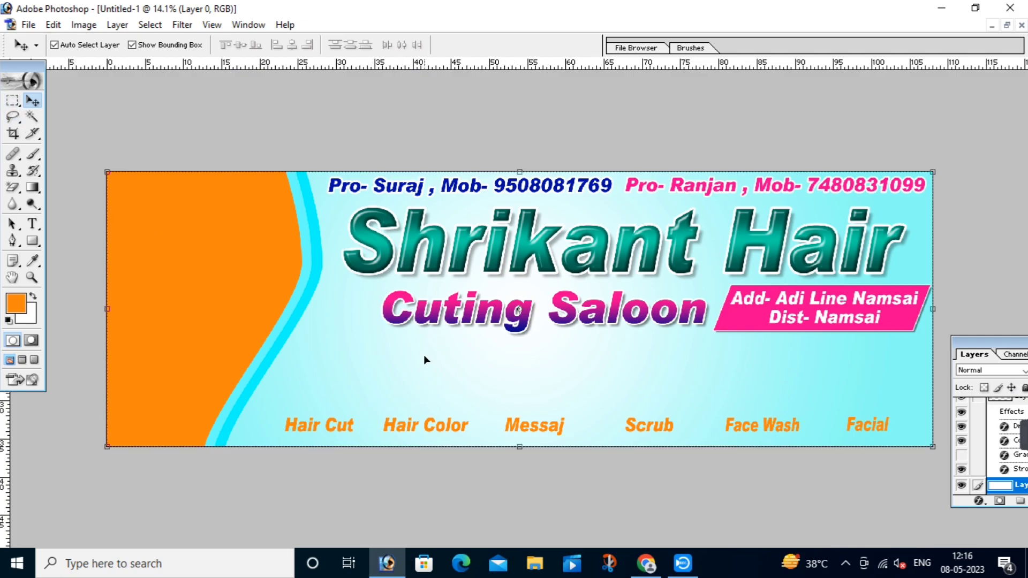
pyautogui.click(14, 102)
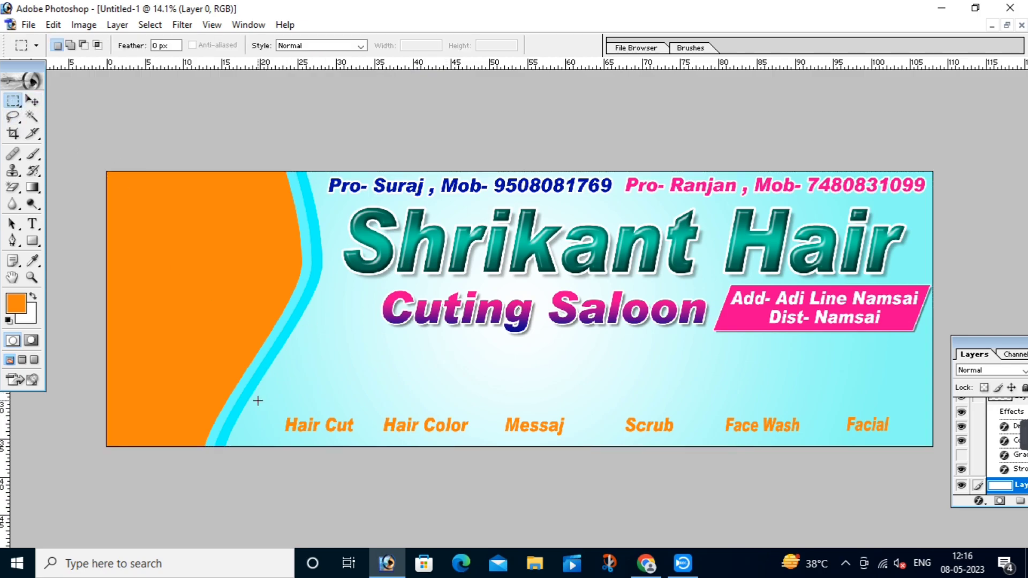
pyautogui.moveTo(626, 419); pyautogui.dragTo(942, 455)
pyautogui.hotkey('ctrl', 'j')
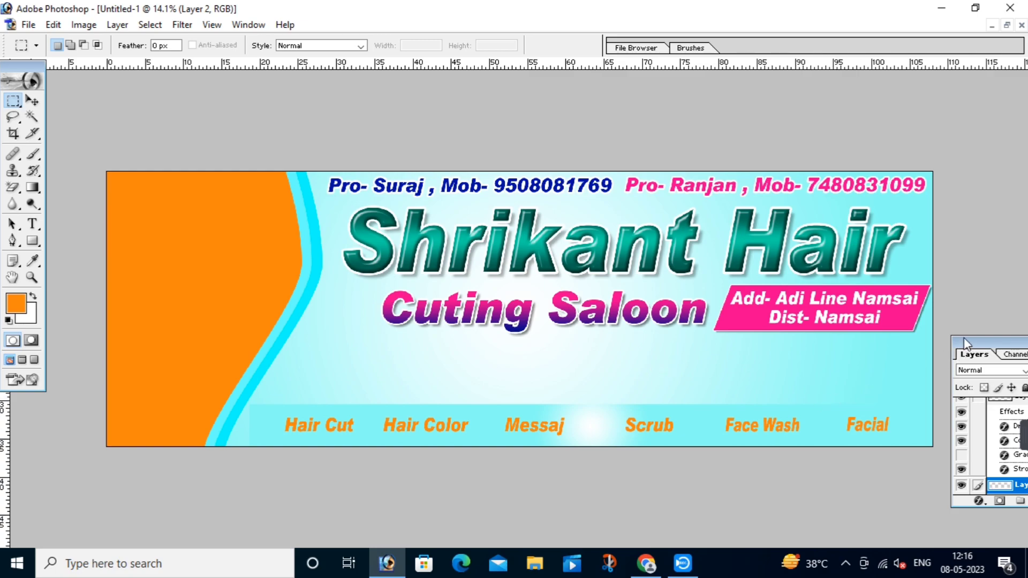
# Step: Try the Red, Blue, White preset on the old strip's gradient overlay, then cancel the edits
pyautogui.click(909, 402)
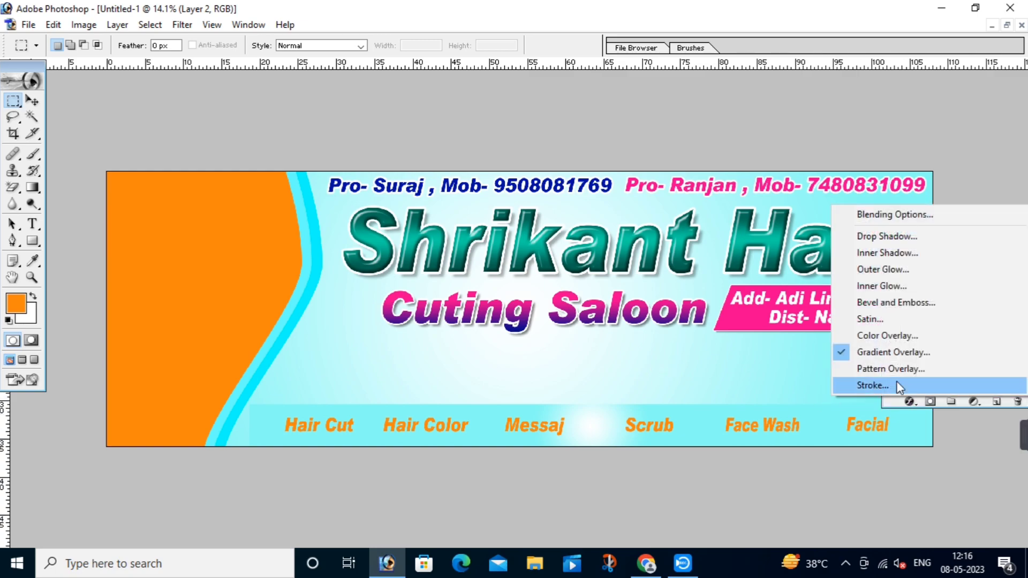
pyautogui.click(857, 352)
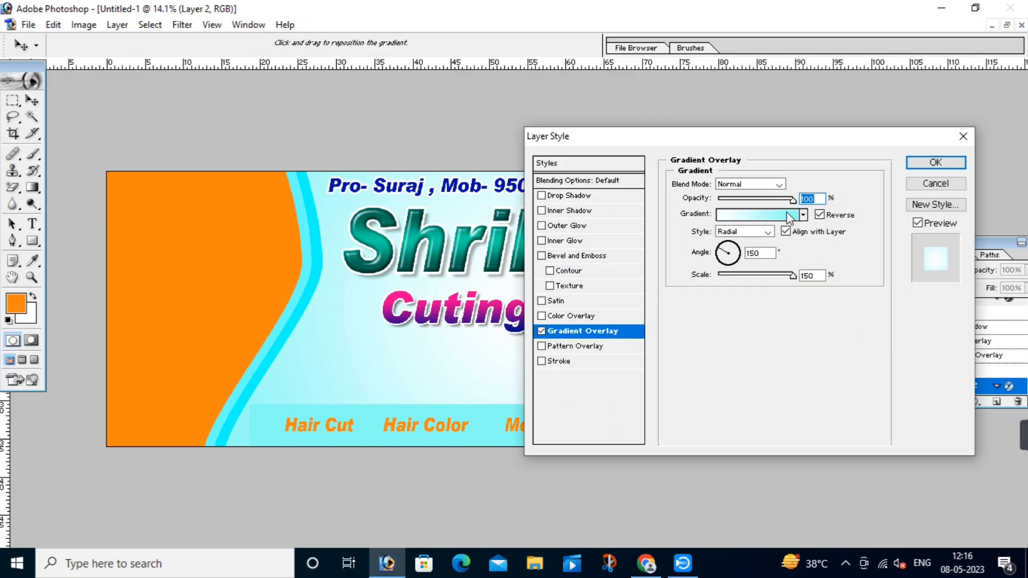
pyautogui.click(780, 216)
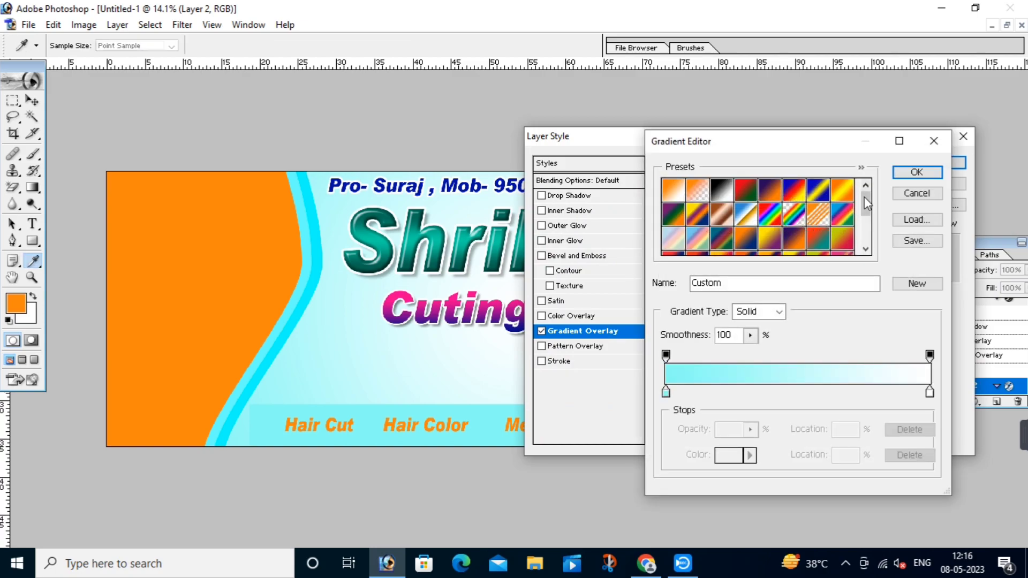
pyautogui.moveTo(865, 203); pyautogui.dragTo(867, 232)
pyautogui.click(848, 223)
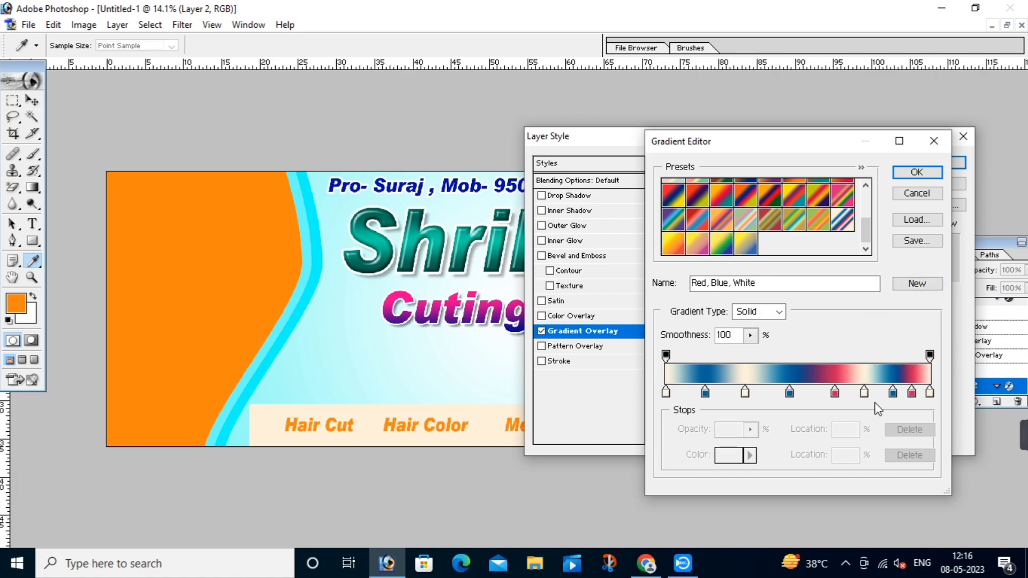
pyautogui.click(912, 393)
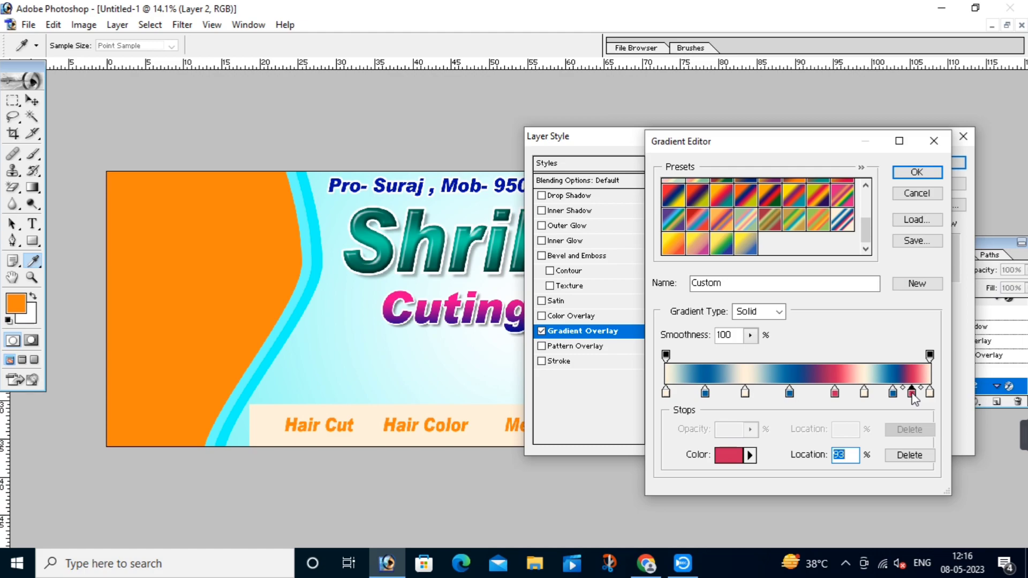
pyautogui.click(916, 172)
pyautogui.click(942, 162)
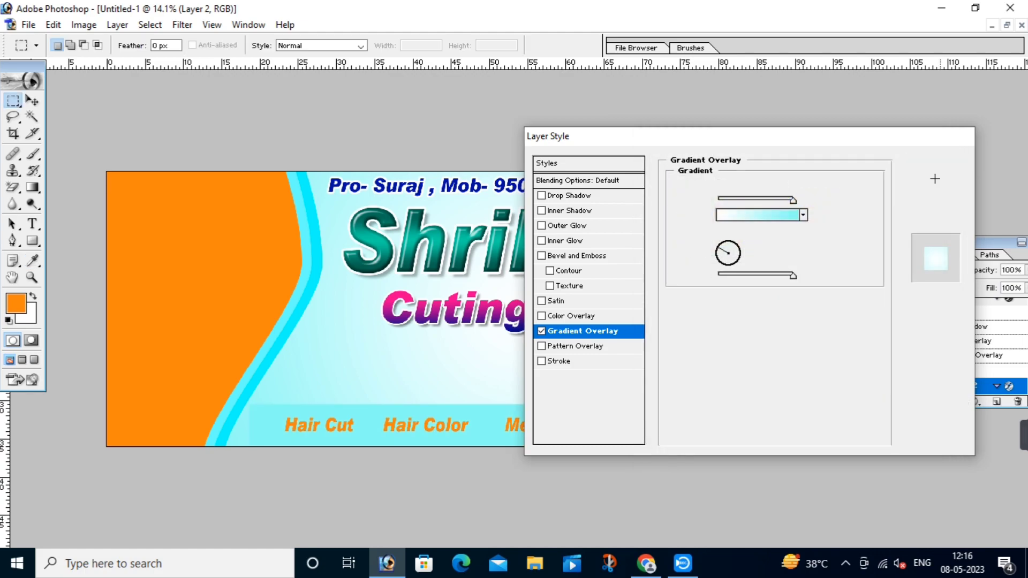
# Step: Delete the old services strip layer, Layer 2
pyautogui.press('v')
pyautogui.hotkey('alt', 'l')
pyautogui.press('l')
pyautogui.press('l')
# Step: Select the banner's bottom strip and paste it as a new white layer
pyautogui.press('m')
pyautogui.moveTo(506, 453); pyautogui.dragTo(930, 468)
pyautogui.hotkey('ctrl', 'c')
pyautogui.hotkey('ctrl', 'v')
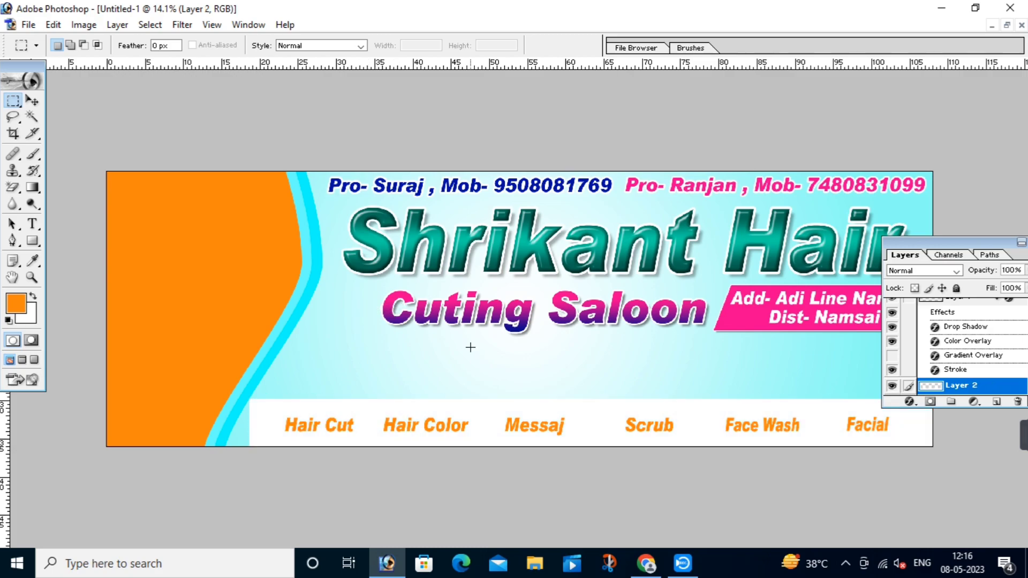
# Step: Add a Gradient Overlay to the strip using the Red, Blue, White preset
pyautogui.click(909, 404)
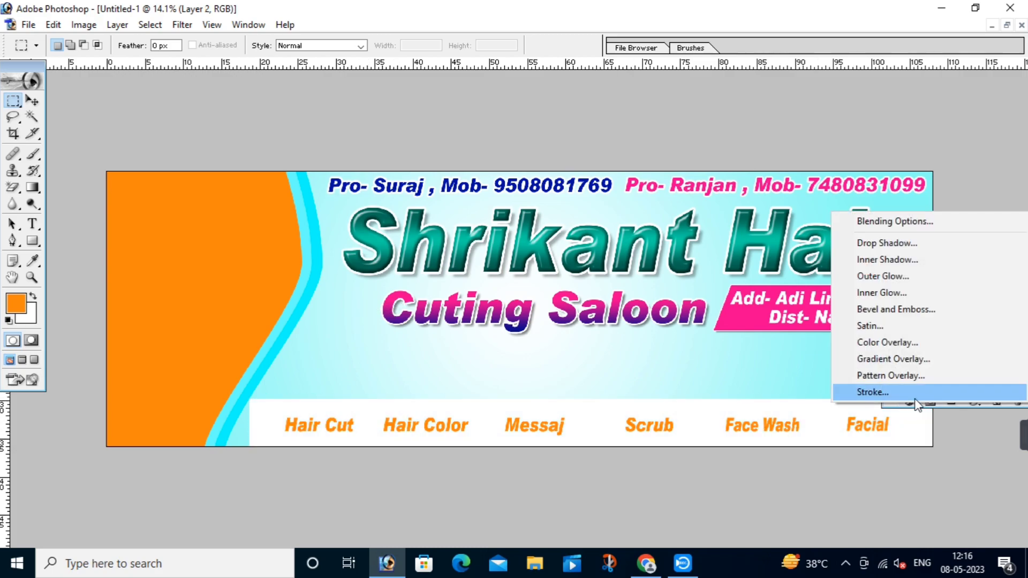
pyautogui.click(895, 355)
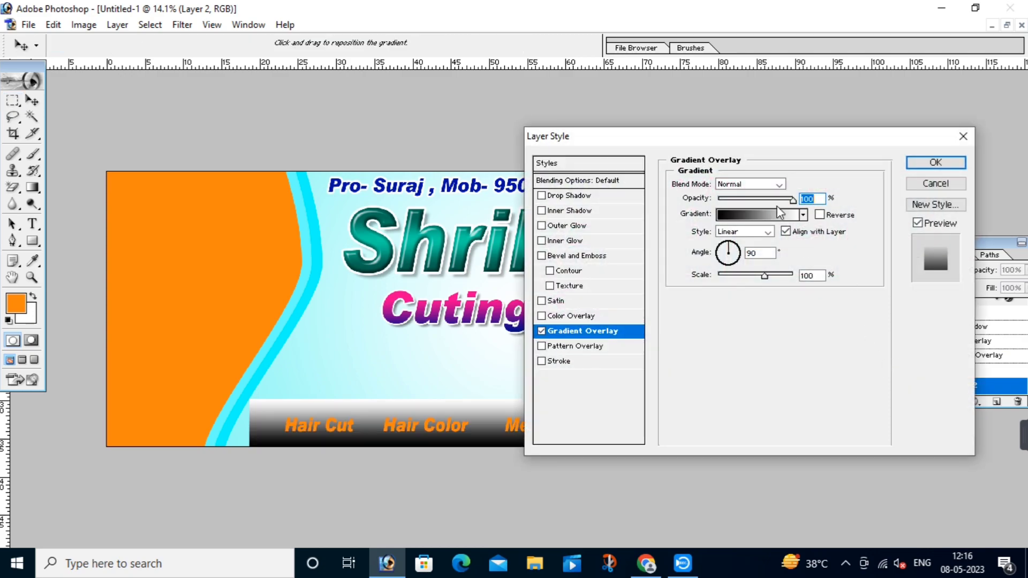
pyautogui.click(779, 213)
pyautogui.moveTo(868, 212); pyautogui.dragTo(851, 225)
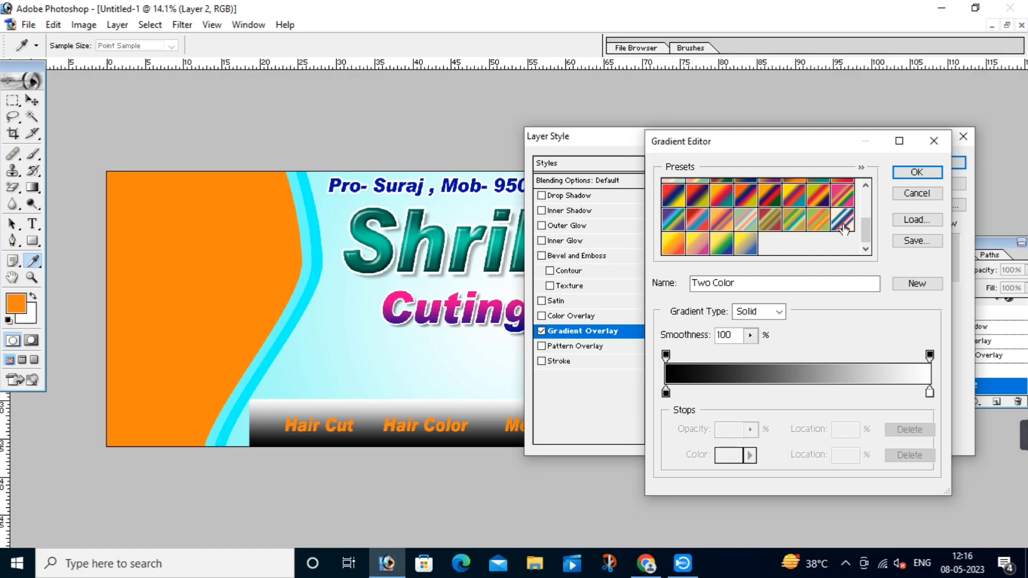
pyautogui.click(842, 227)
pyautogui.moveTo(868, 237)
pyautogui.mouseDown()
pyautogui.moveTo(863, 202)
pyautogui.moveTo(866, 235)
pyautogui.mouseUp()
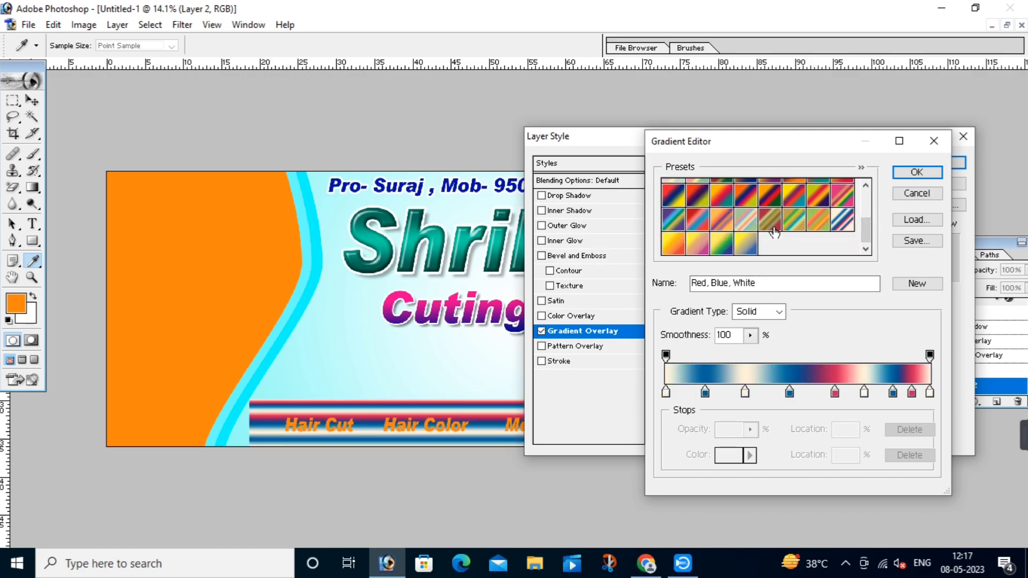
pyautogui.moveTo(867, 233); pyautogui.dragTo(866, 190)
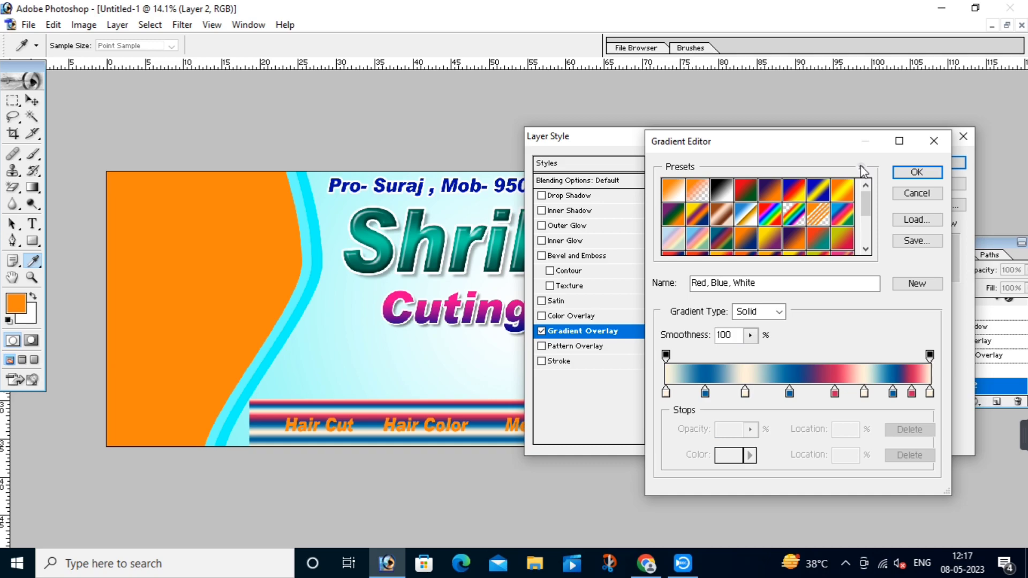
pyautogui.click(862, 167)
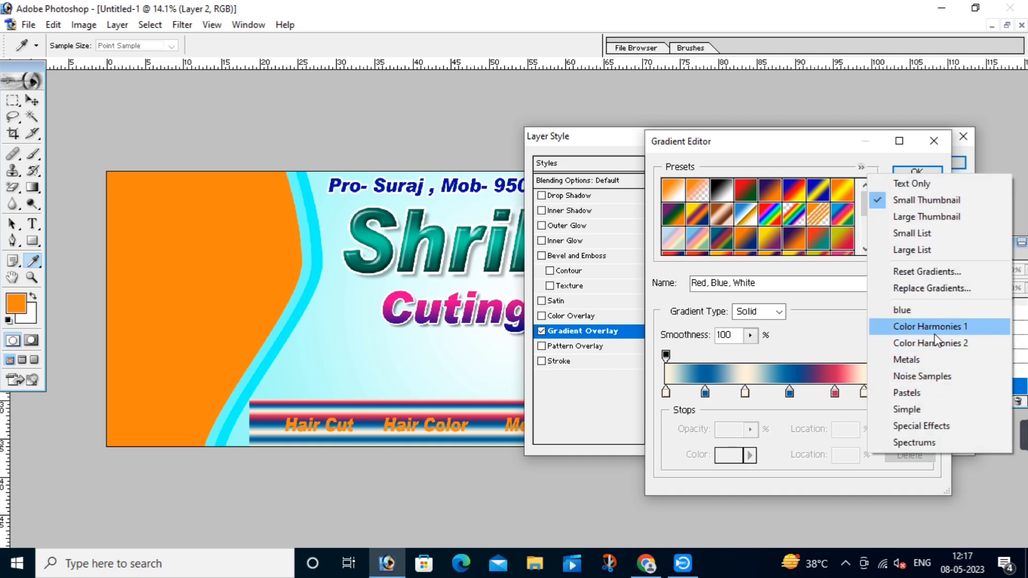
pyautogui.click(779, 151)
# Step: Remove the red stops, make the left stop cream, set Scale to 97%, and apply
pyautogui.click(912, 394)
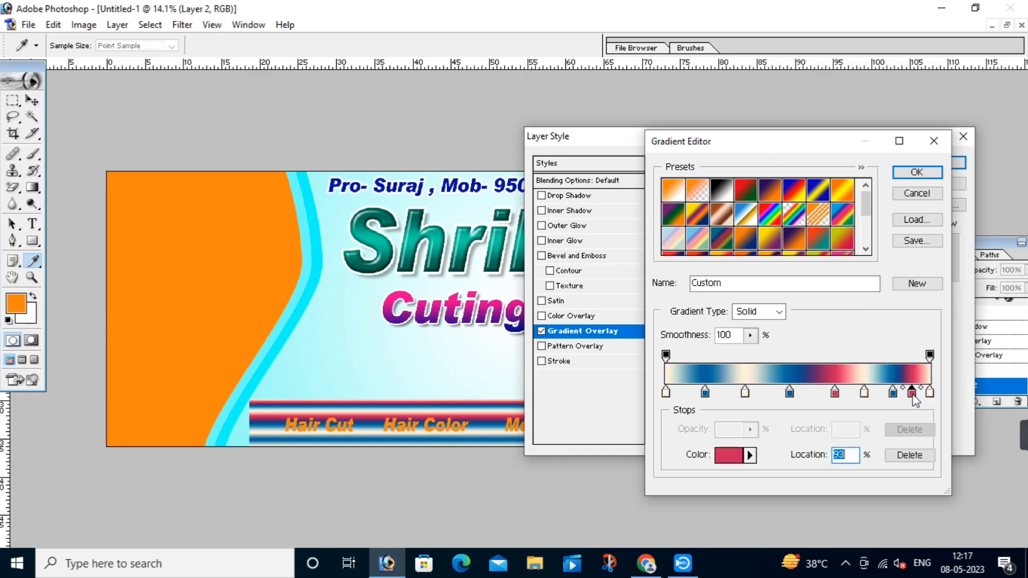
pyautogui.press('BackSpace')
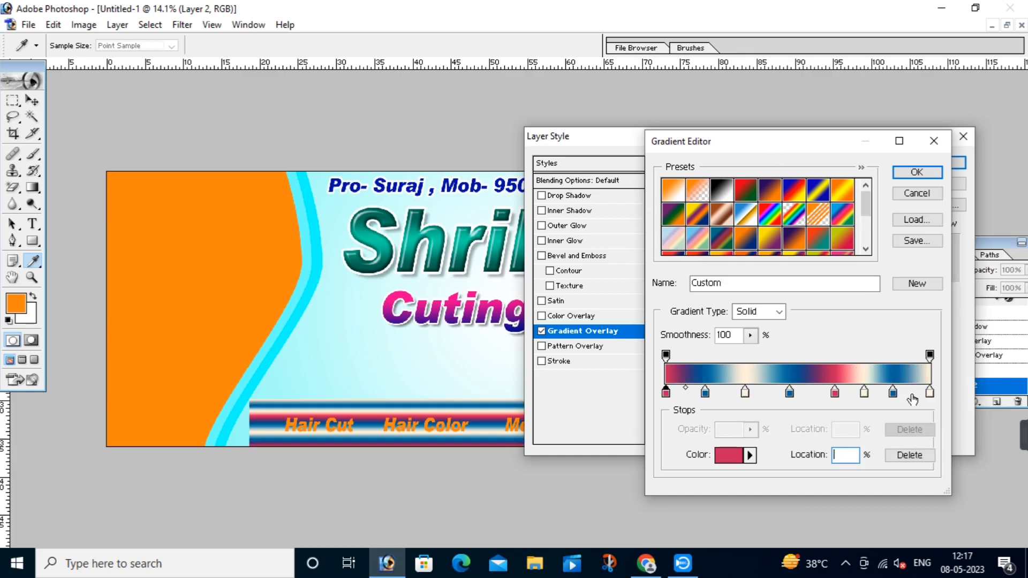
pyautogui.moveTo(835, 394); pyautogui.dragTo(833, 409)
pyautogui.click(666, 394)
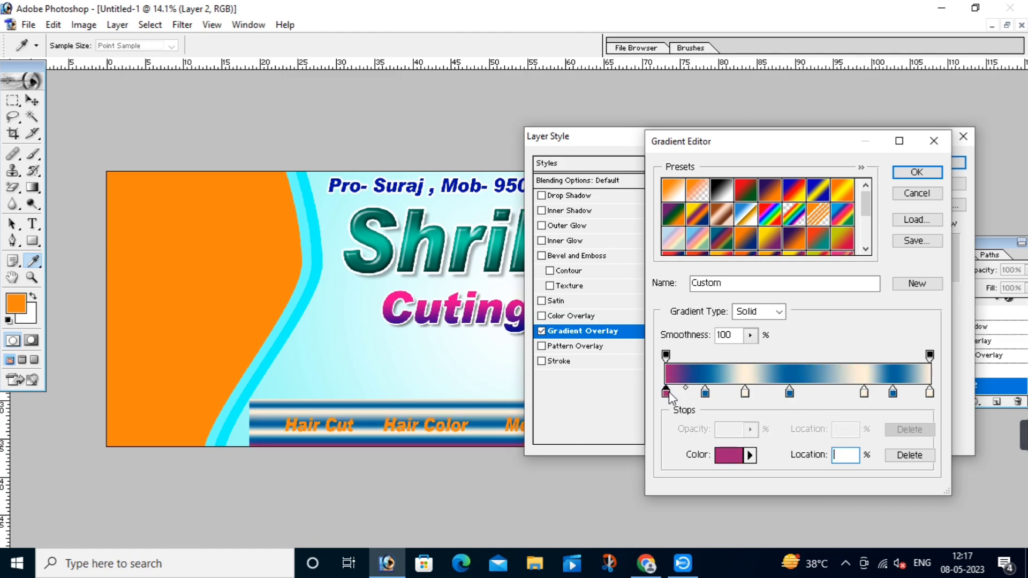
pyautogui.click(667, 392)
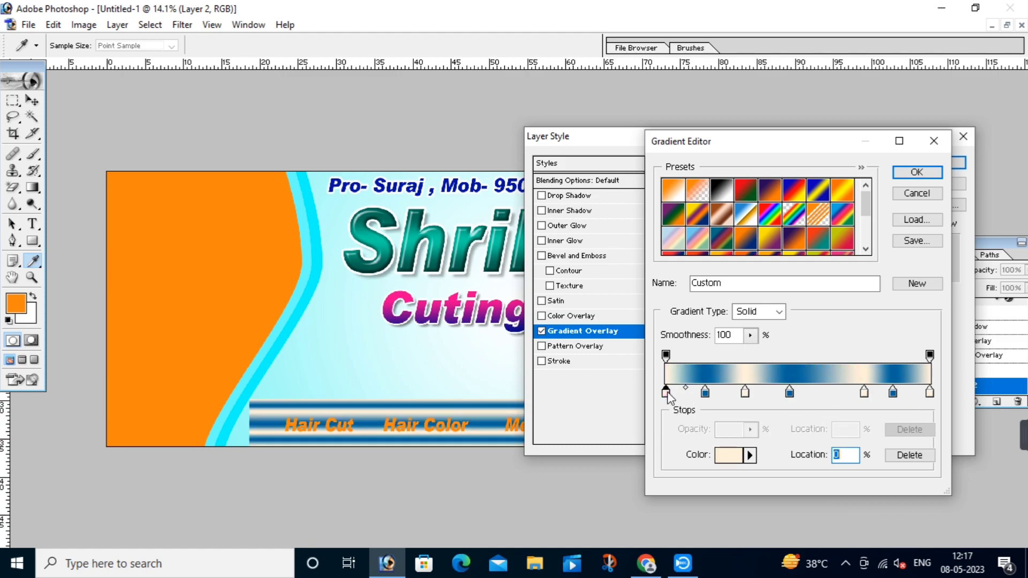
pyautogui.click(916, 173)
pyautogui.moveTo(764, 273); pyautogui.dragTo(763, 273)
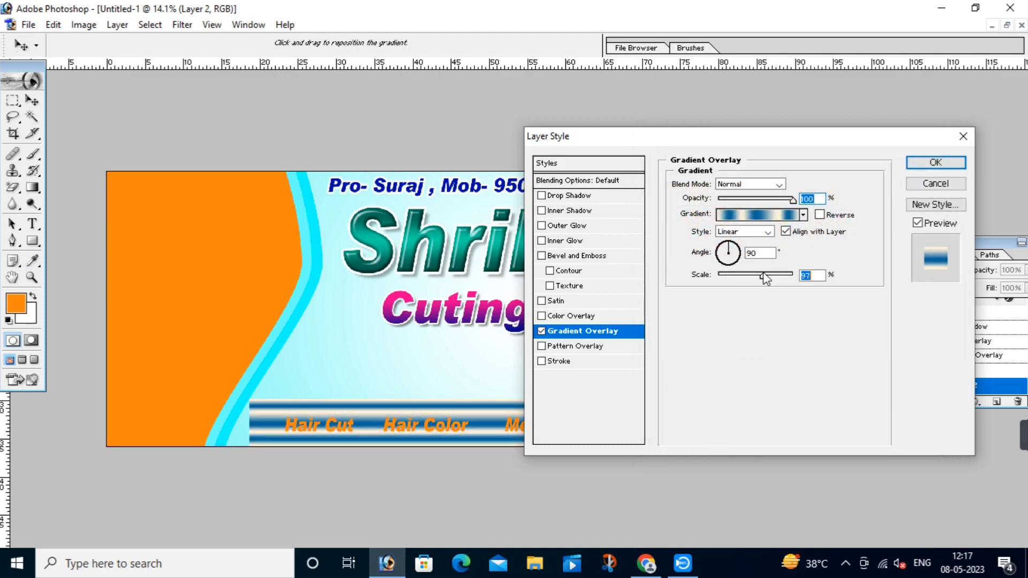
pyautogui.click(935, 162)
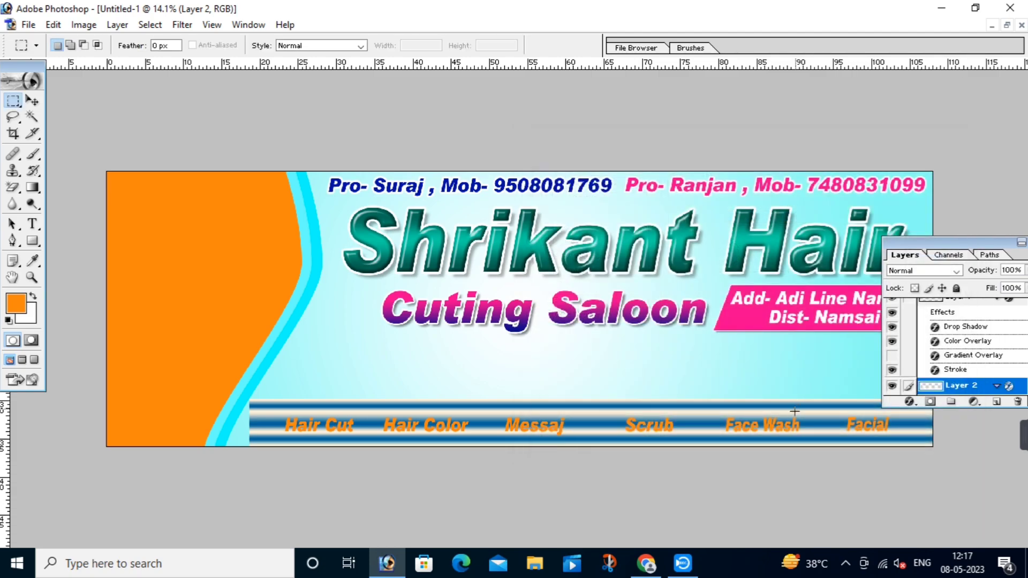
# Step: Stretch the striped bar leftward under the orange curve and lower its top edge
pyautogui.press('v')
pyautogui.moveTo(249, 423); pyautogui.dragTo(186, 423)
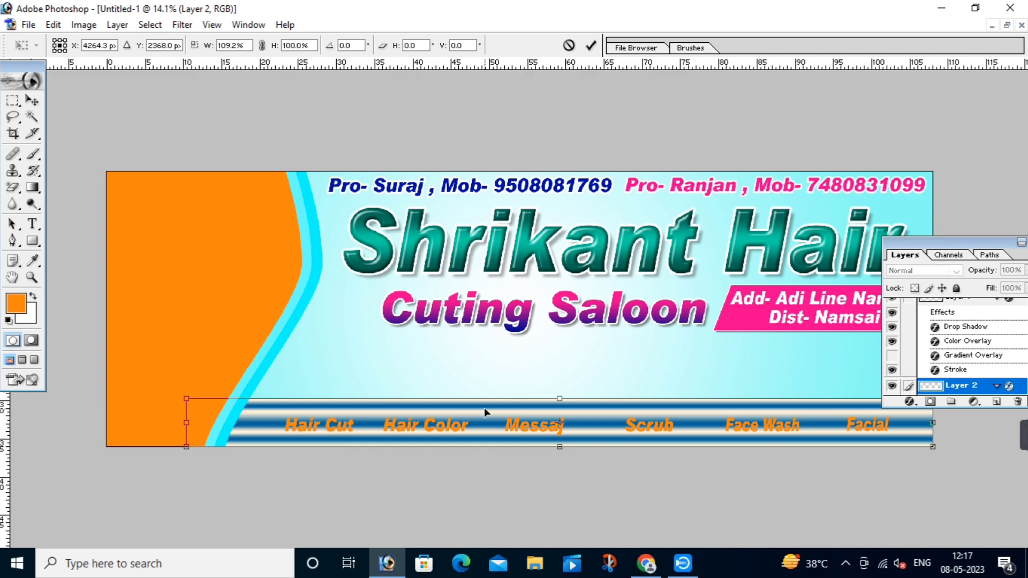
pyautogui.press('Return')
pyautogui.moveTo(597, 399); pyautogui.dragTo(598, 404)
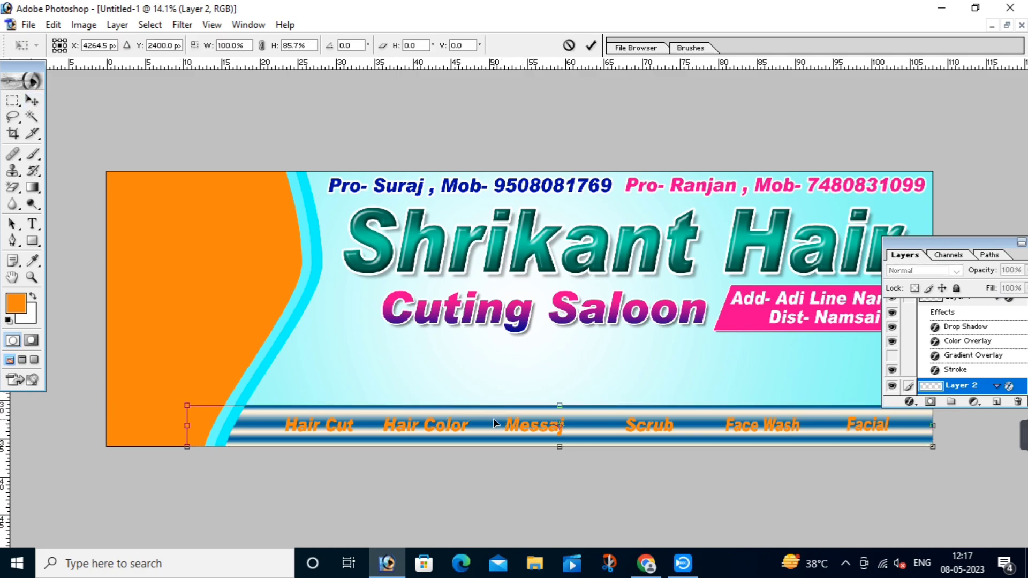
pyautogui.press('Return')
# Step: Raise the striped bar's top edge slightly with Free Transform
pyautogui.click(555, 372)
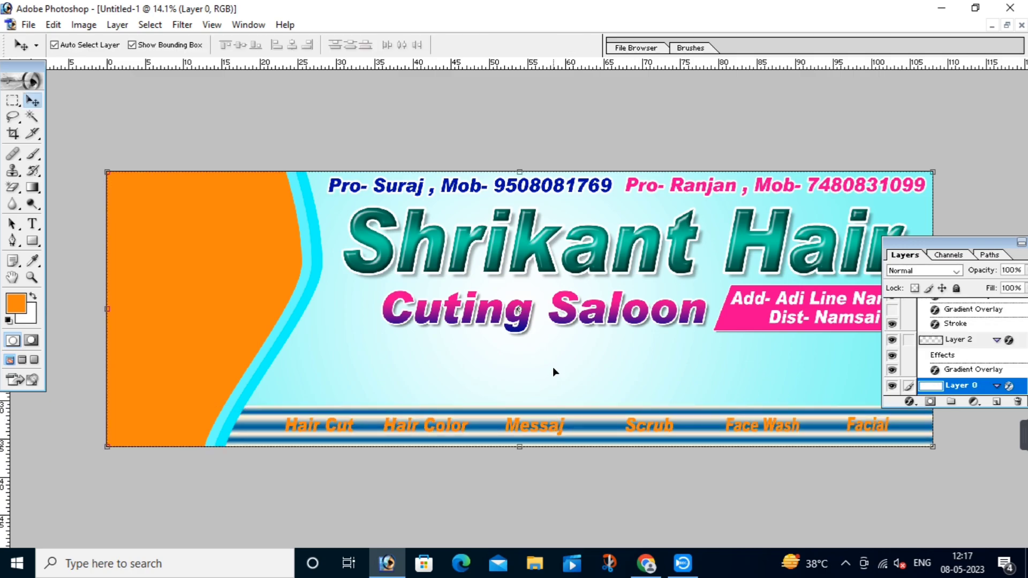
pyautogui.click(583, 422)
pyautogui.hotkey('ctrl', 't')
pyautogui.moveTo(589, 405); pyautogui.dragTo(589, 396)
pyautogui.press('Return')
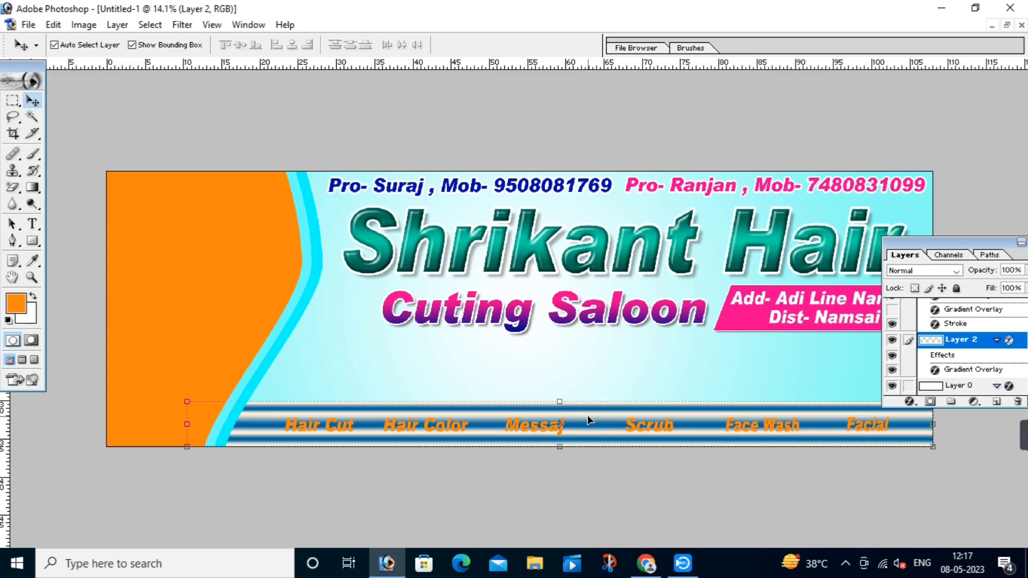
pyautogui.click(698, 368)
pyautogui.click(196, 284)
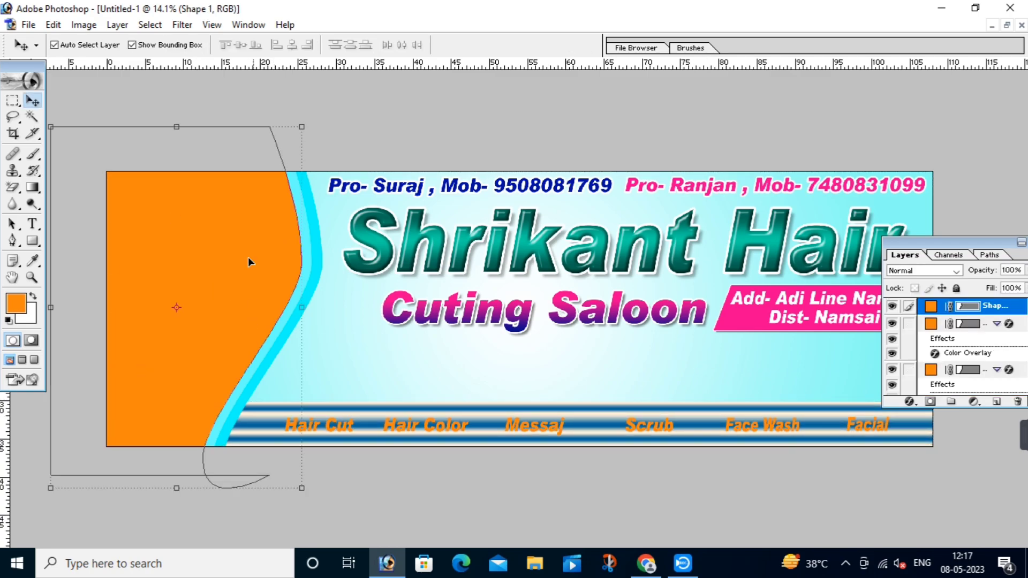
pyautogui.click(378, 340)
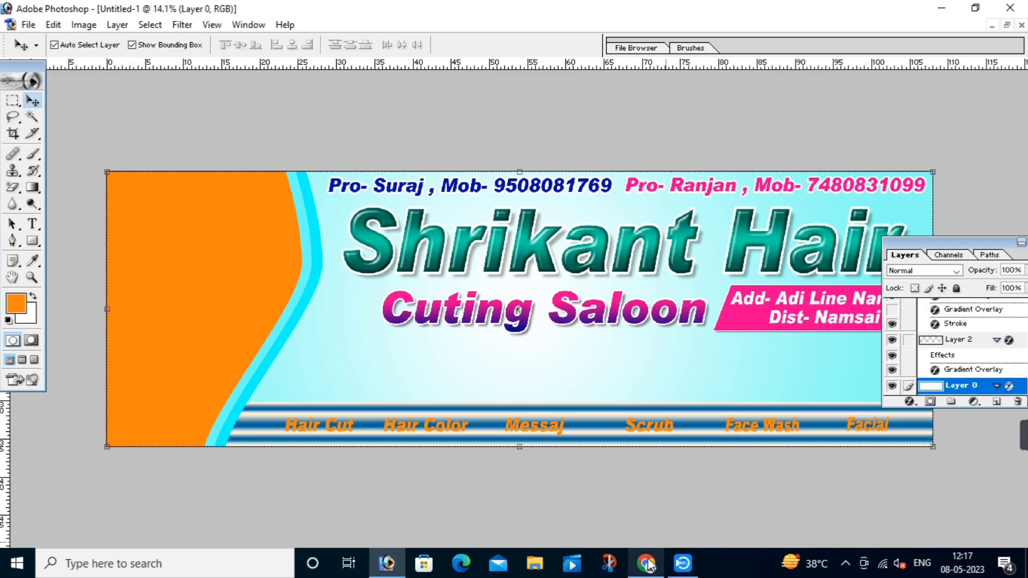
# Step: Go back through earlier searches in Chrome and close the hair cutting salon banner tab
pyautogui.click(658, 575)
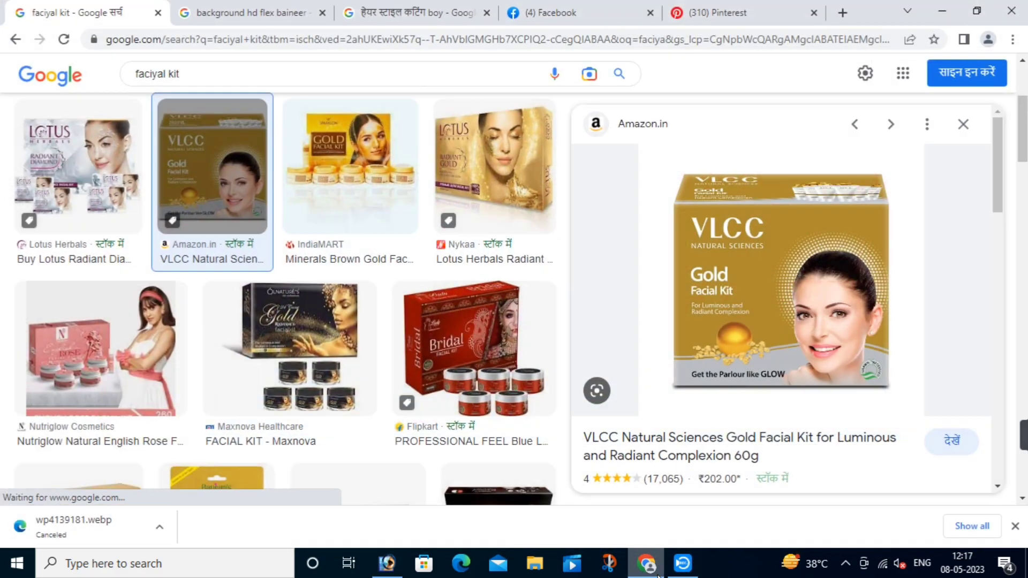
pyautogui.click(16, 40)
pyautogui.click(17, 40)
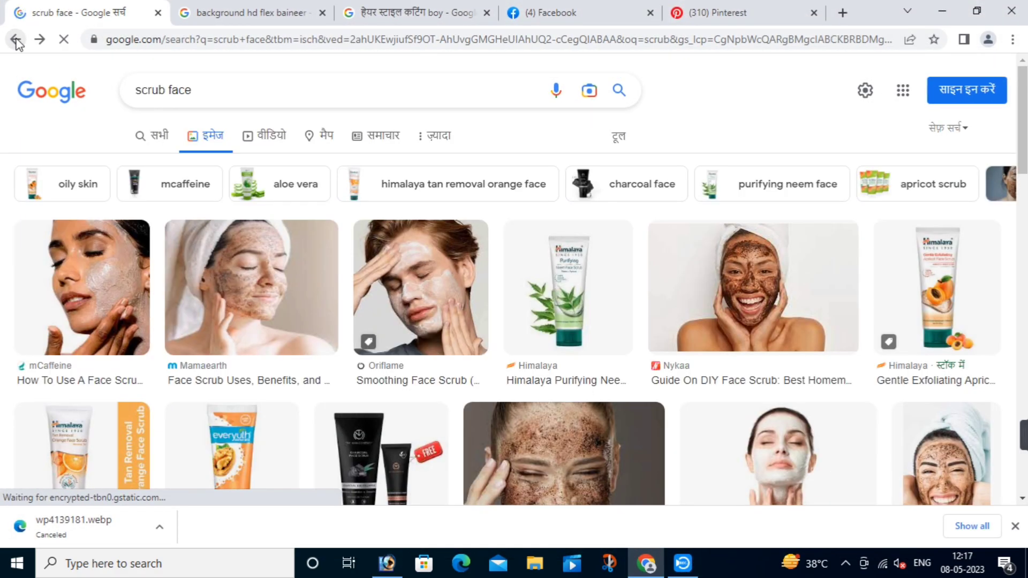
pyautogui.click(16, 40)
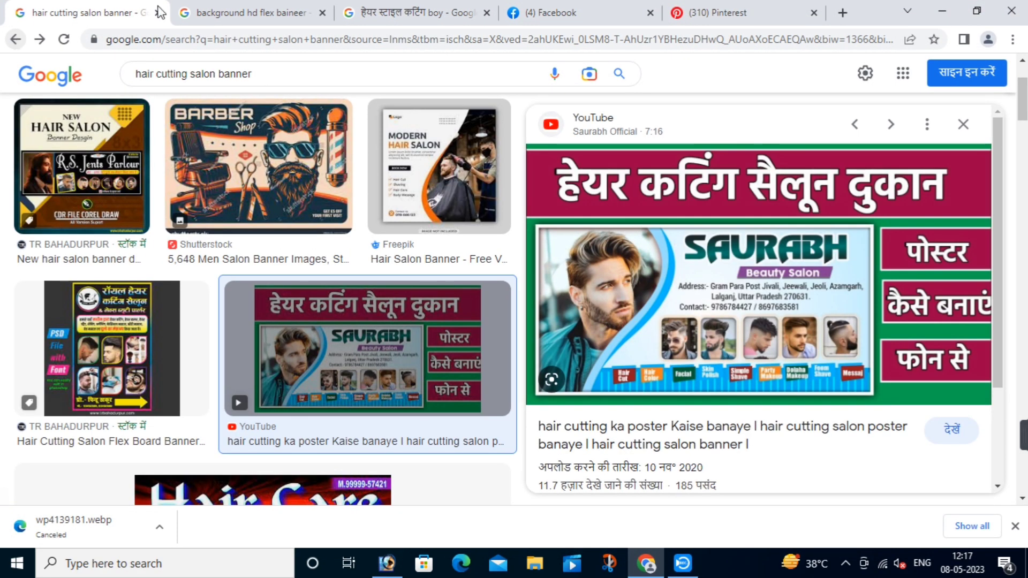
pyautogui.click(413, 10)
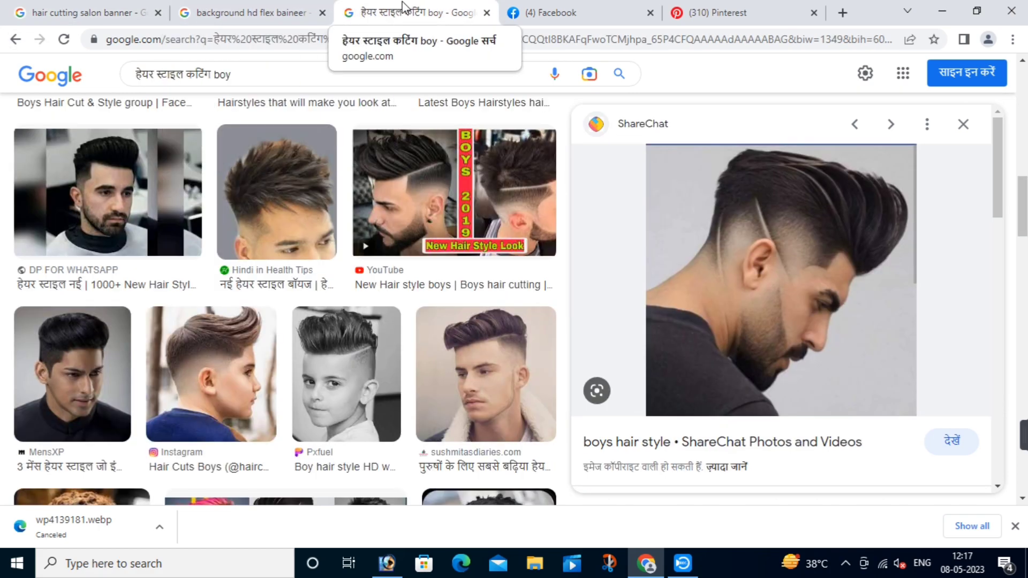
pyautogui.click(158, 13)
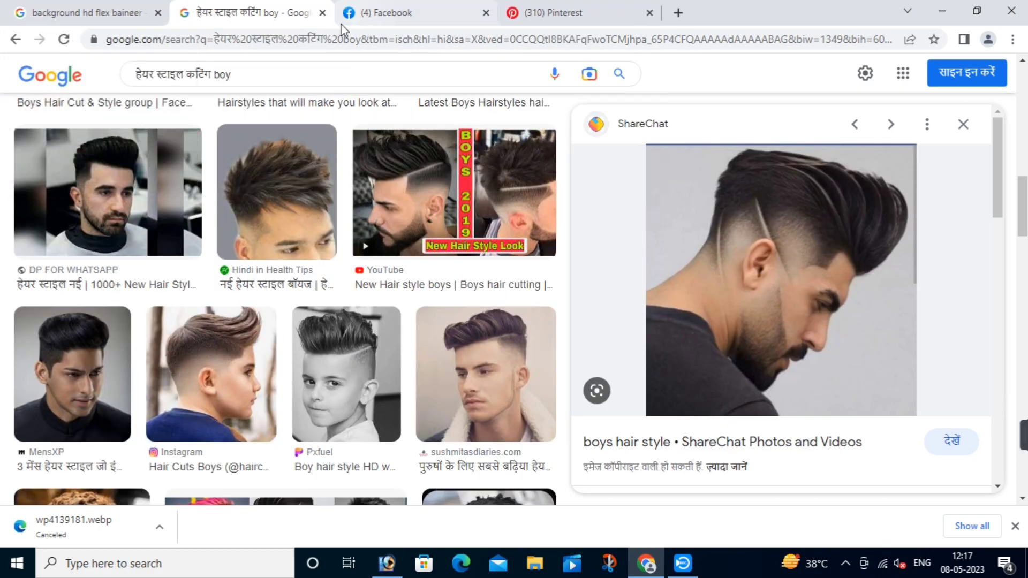
pyautogui.click(92, 7)
pyautogui.click(246, 13)
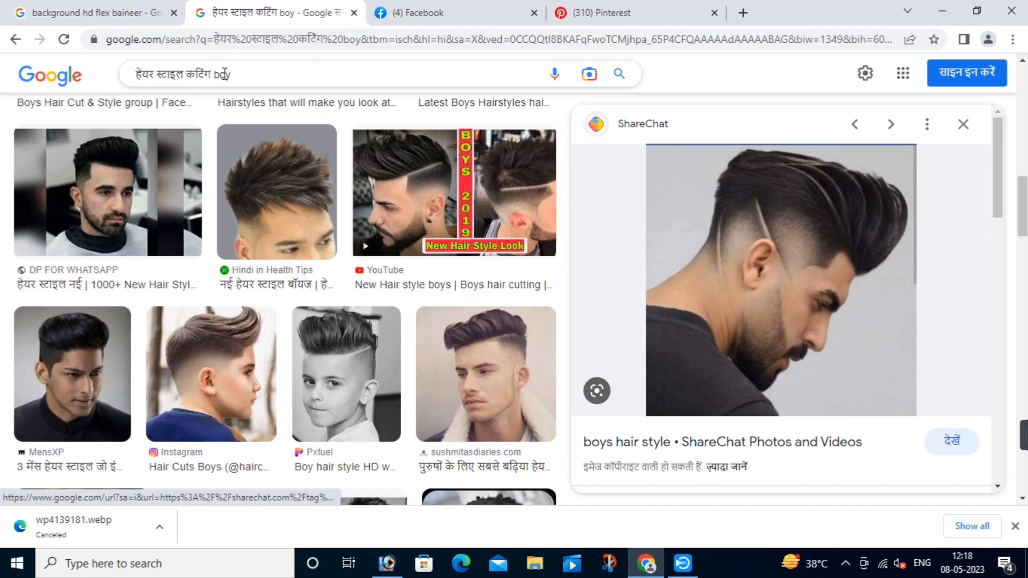
# Step: Return to the 'हेयर कटिंग स्टाइल फोटो' image results and click into the search box
pyautogui.click(16, 46)
pyautogui.click(13, 47)
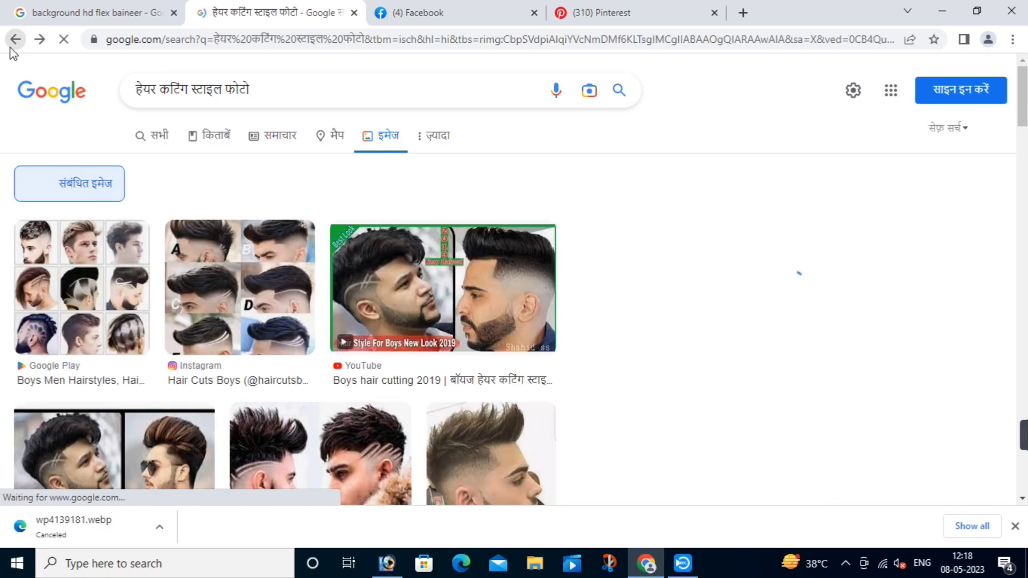
pyautogui.click(11, 48)
pyautogui.click(11, 47)
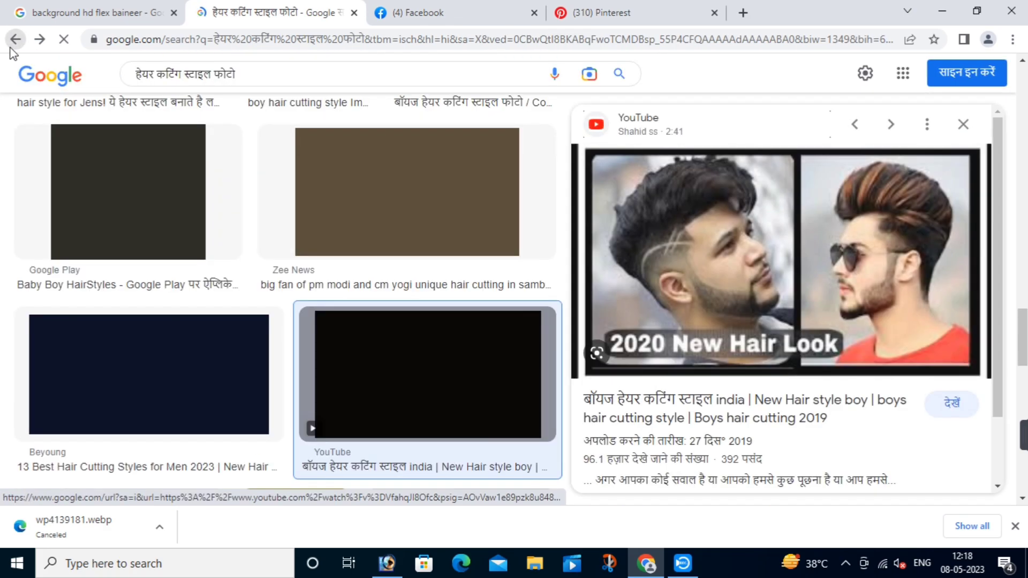
pyautogui.click(280, 74)
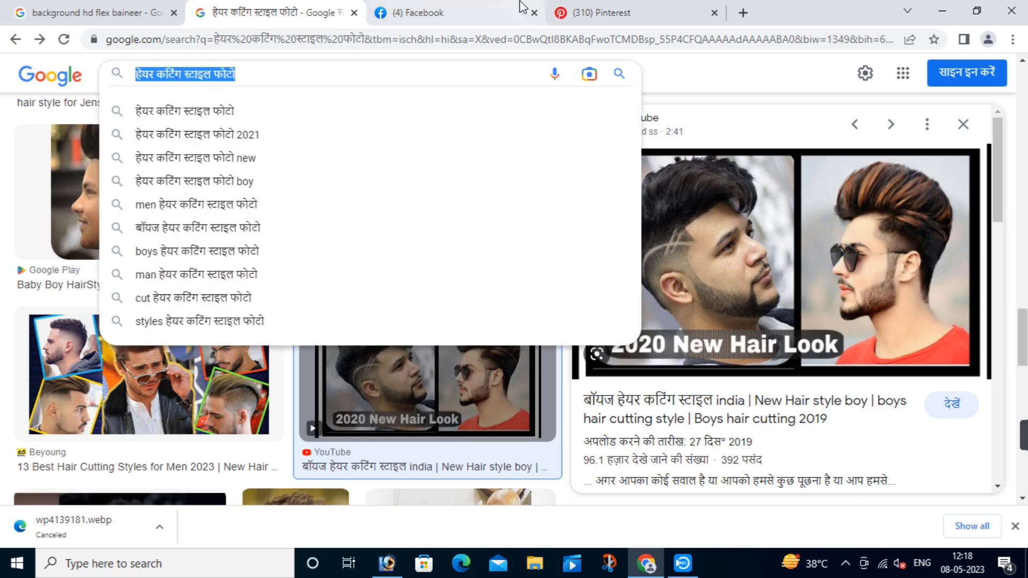
# Step: Search Google Images for 'hair cutting pic hd' in a new tab
pyautogui.click(743, 13)
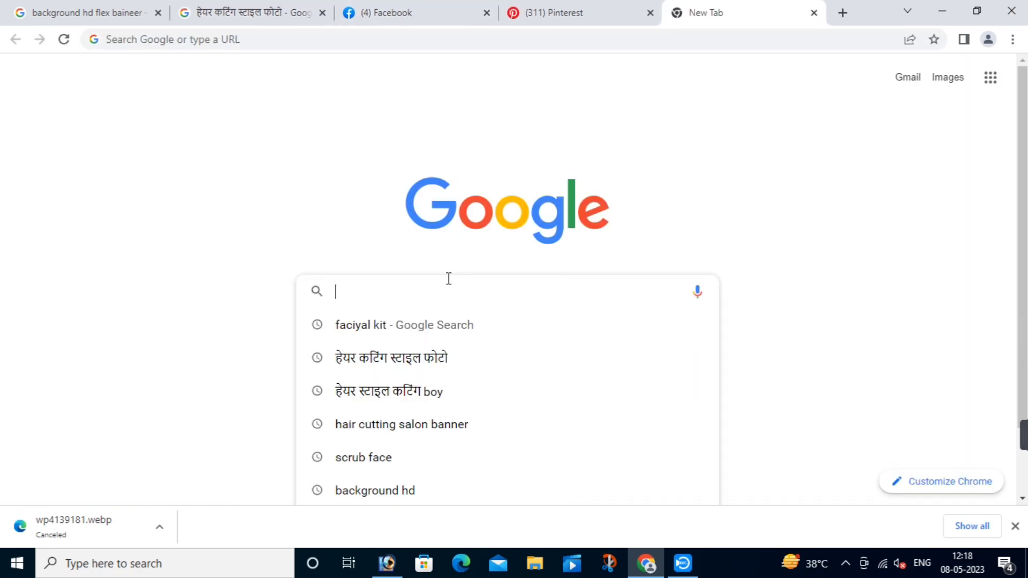
pyautogui.write('hea')
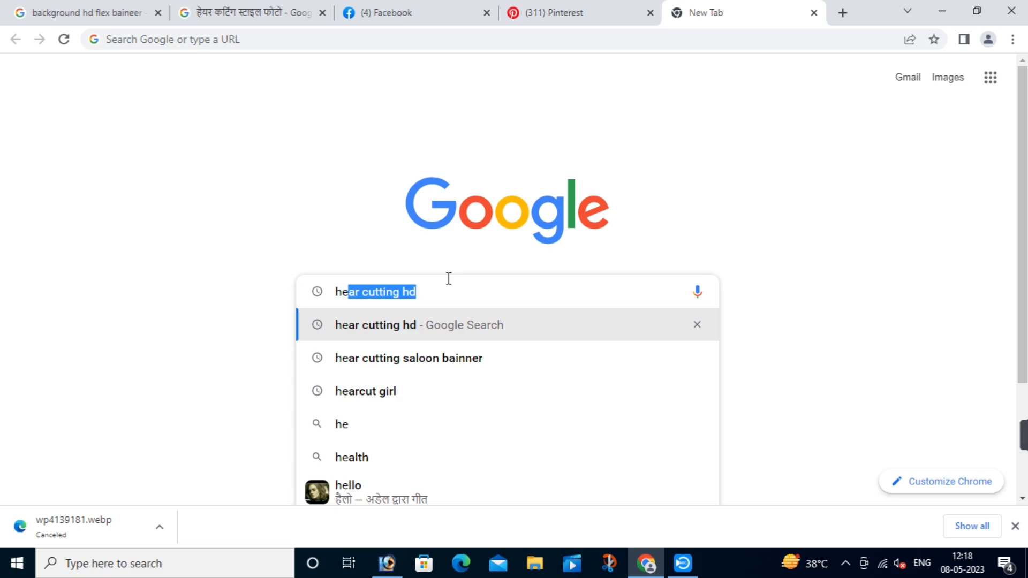
pyautogui.write('ir')
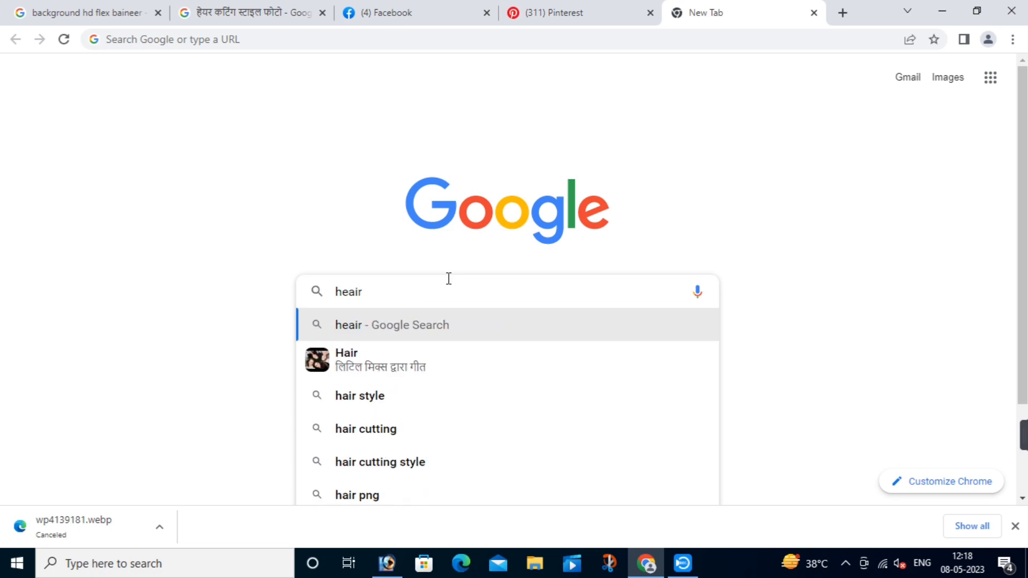
pyautogui.press('BackSpace')
pyautogui.press('BackSpace')
pyautogui.press('BackSpace')
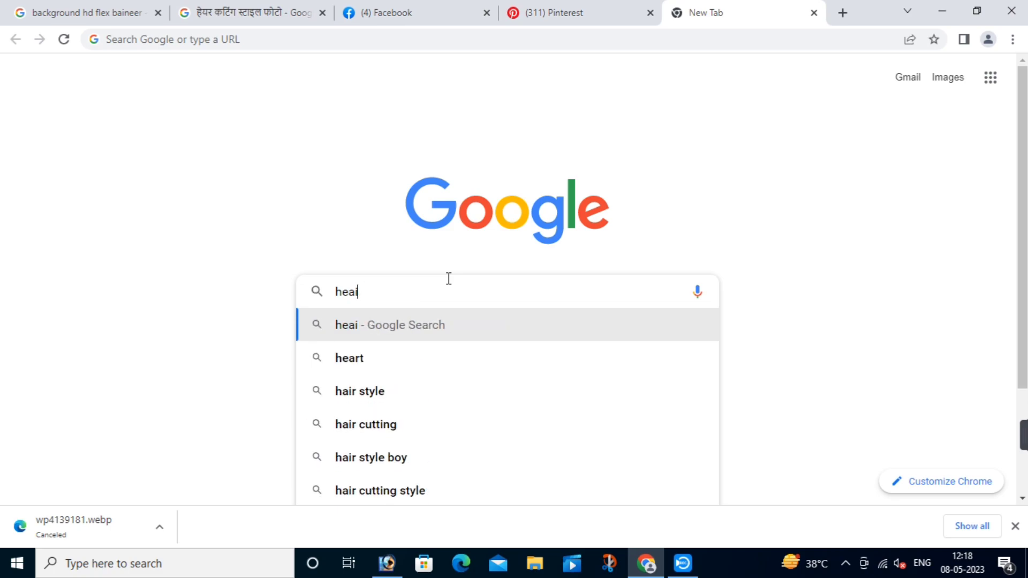
pyautogui.write('ir')
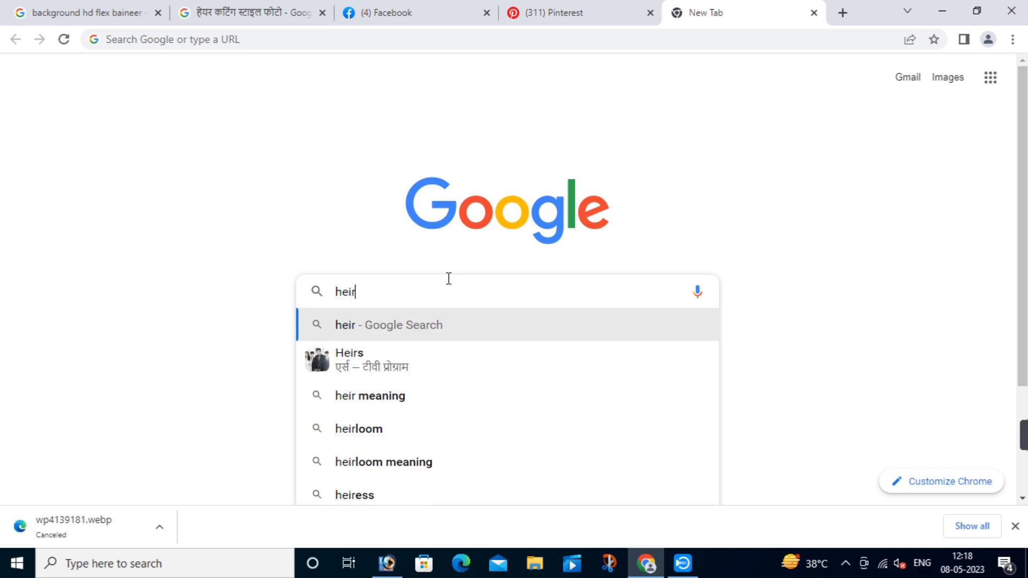
pyautogui.write(' cuttin')
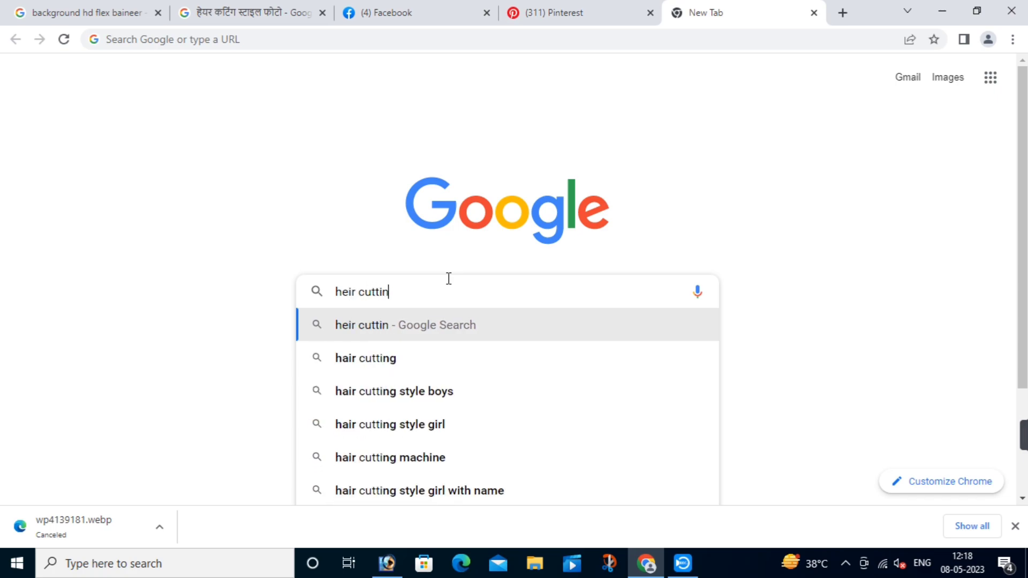
pyautogui.write('g p')
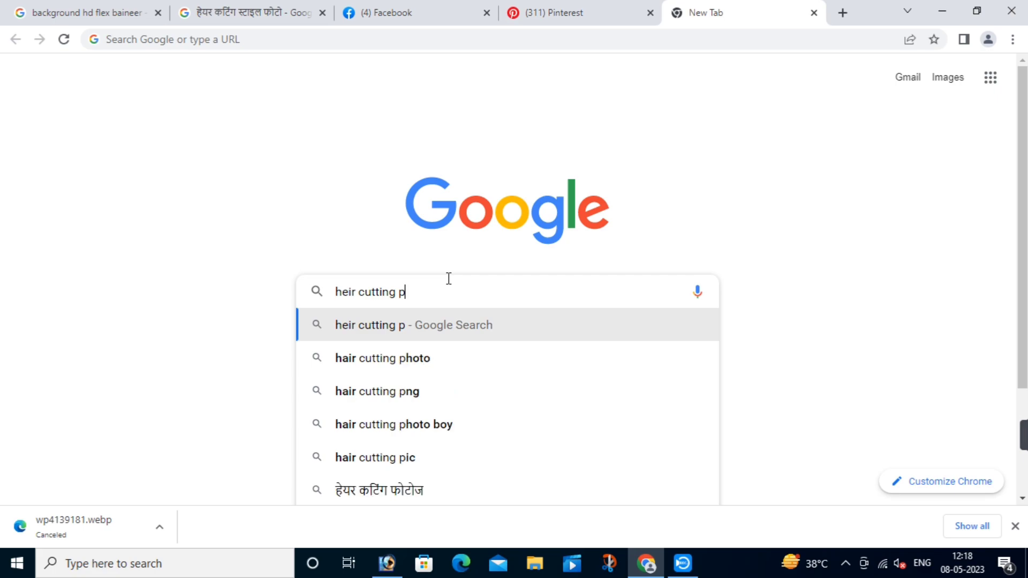
pyautogui.write('ic hd')
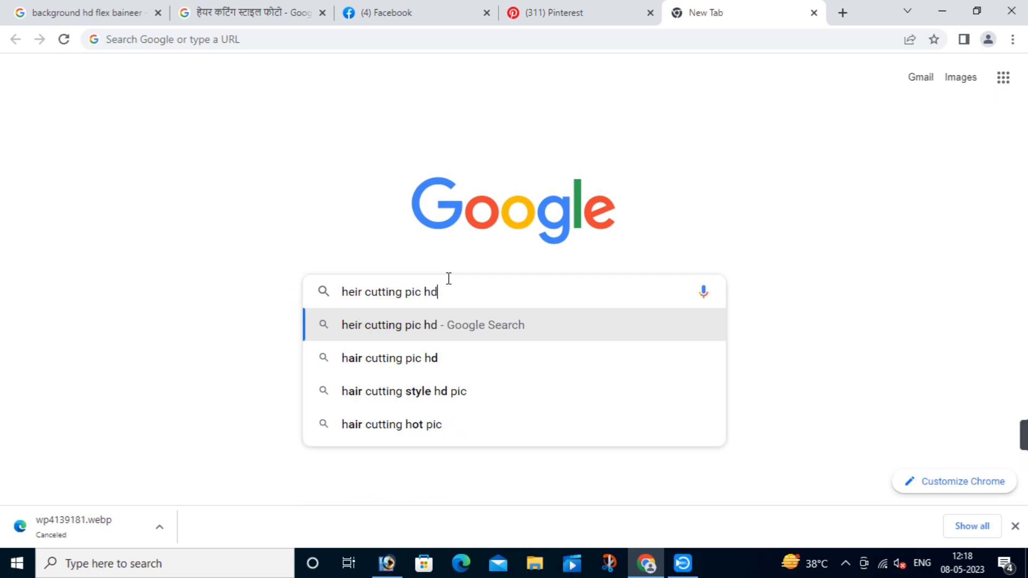
pyautogui.press('Return')
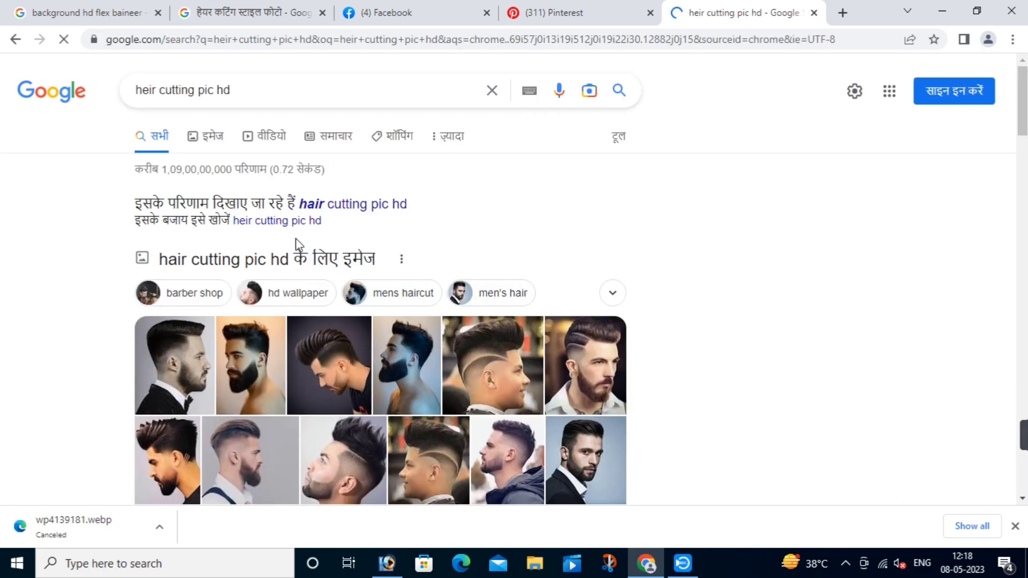
pyautogui.click(205, 144)
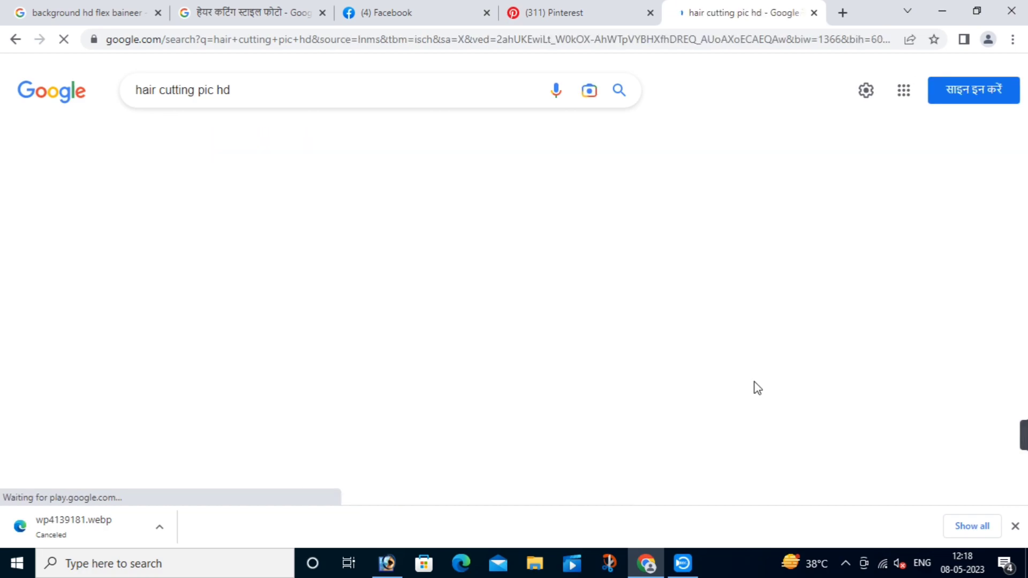
# Step: Browse the results and open a large preview of the bearded man's haircut
pyautogui.scroll(-3, 798, 295)
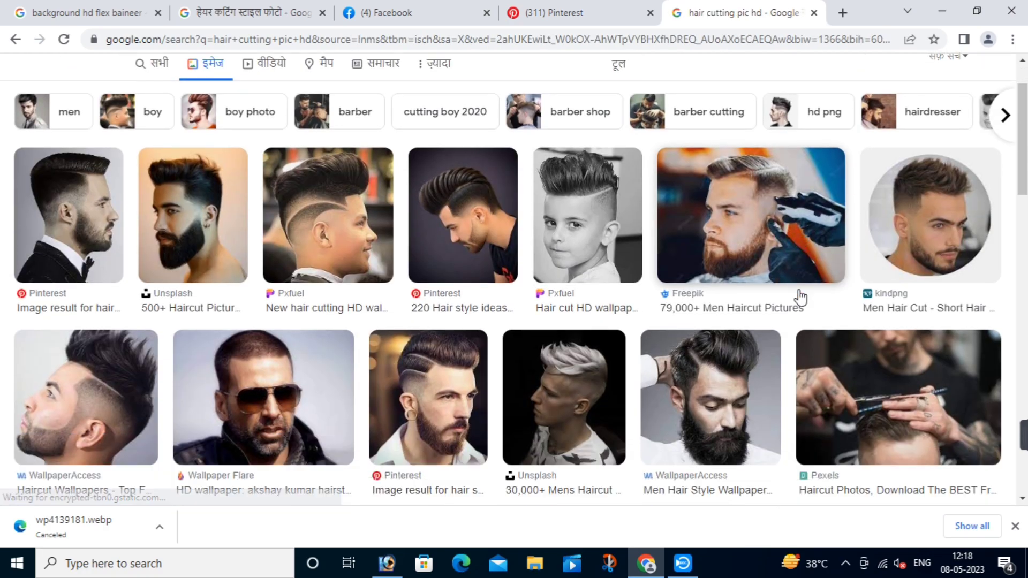
pyautogui.scroll(-3, 799, 295)
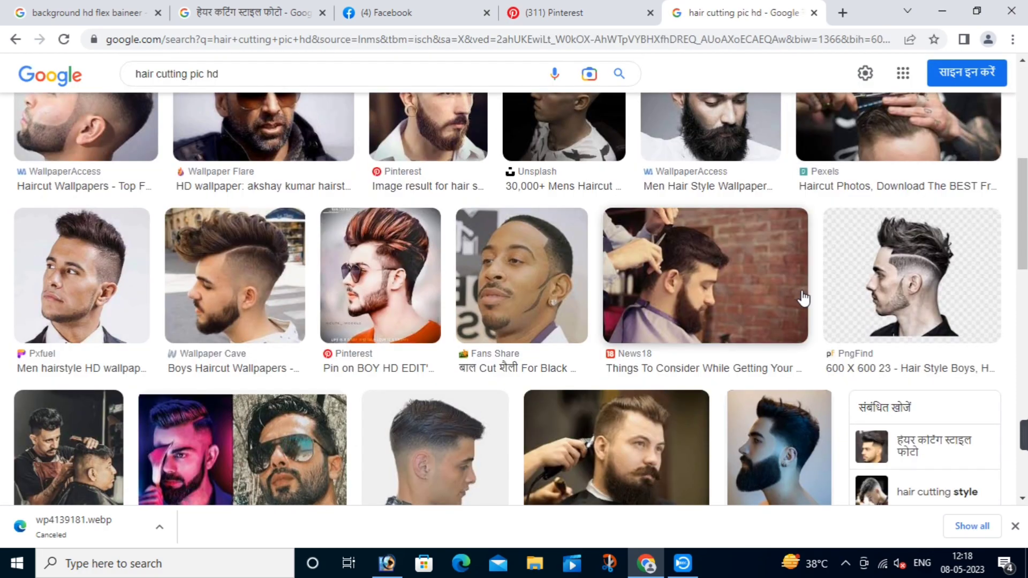
pyautogui.scroll(-3, 650, 273)
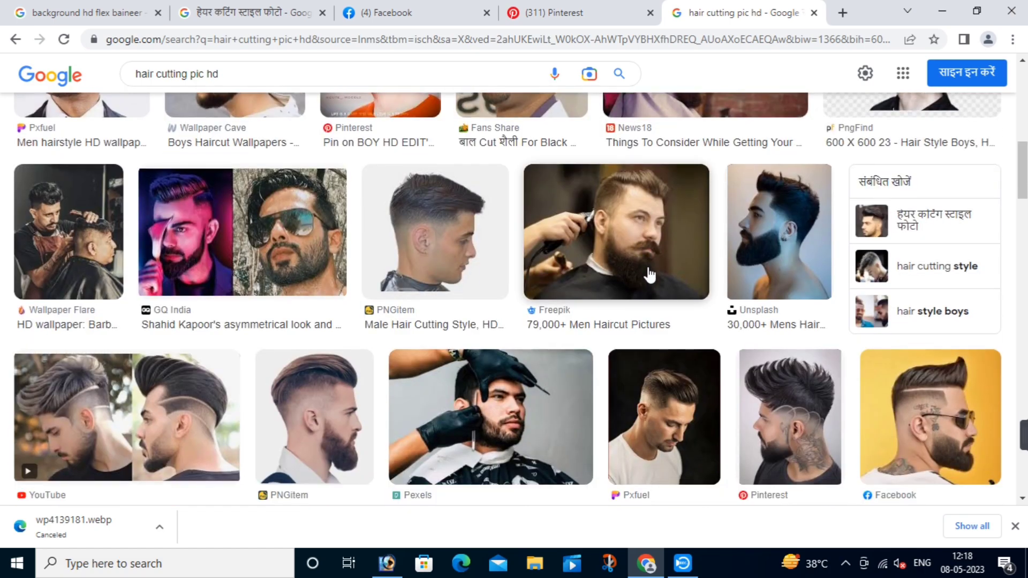
pyautogui.scroll(-3, 698, 291)
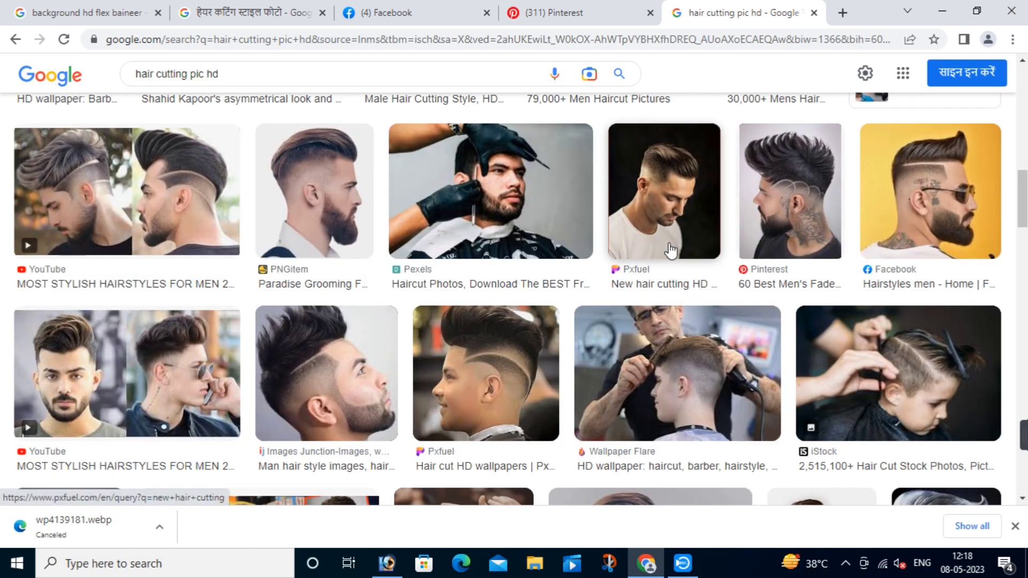
pyautogui.scroll(-2, 239, 385)
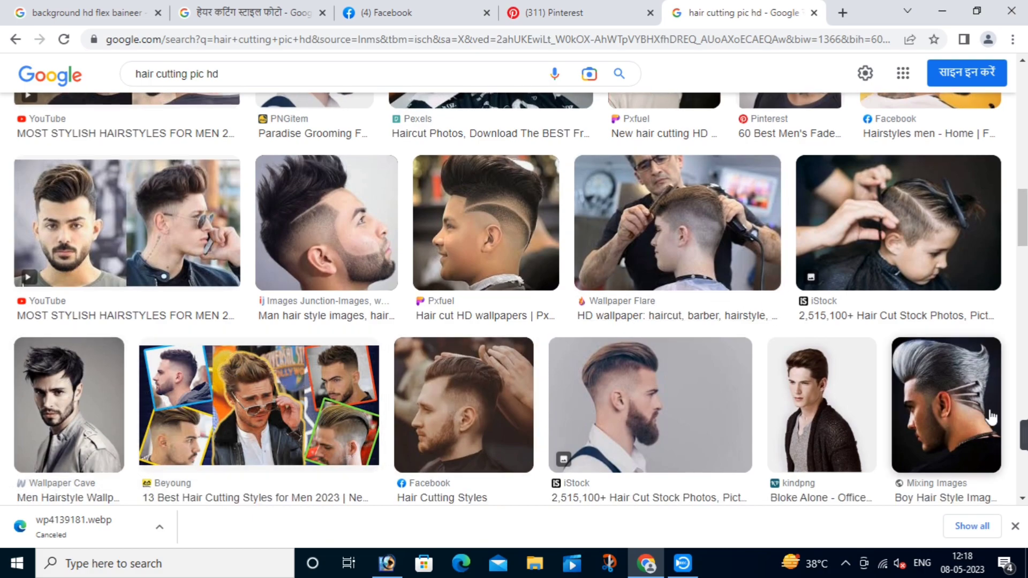
pyautogui.click(930, 360)
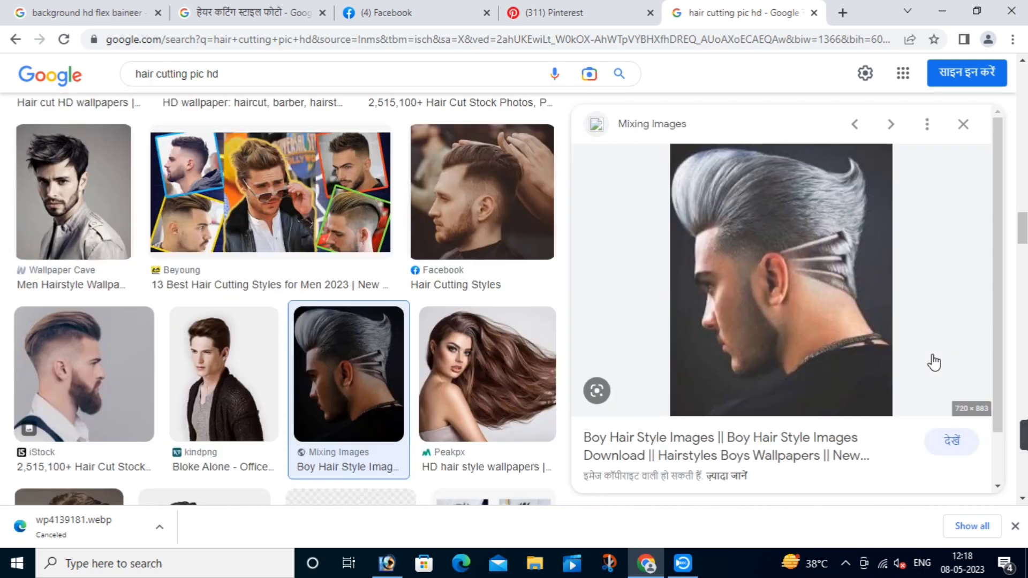
pyautogui.scroll(-5, 817, 247)
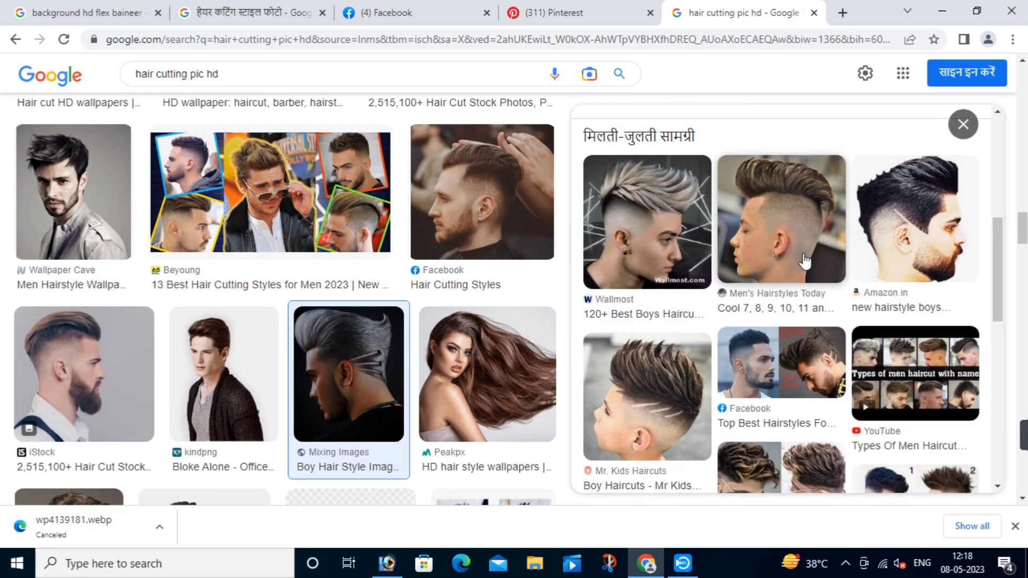
pyautogui.scroll(-4, 695, 225)
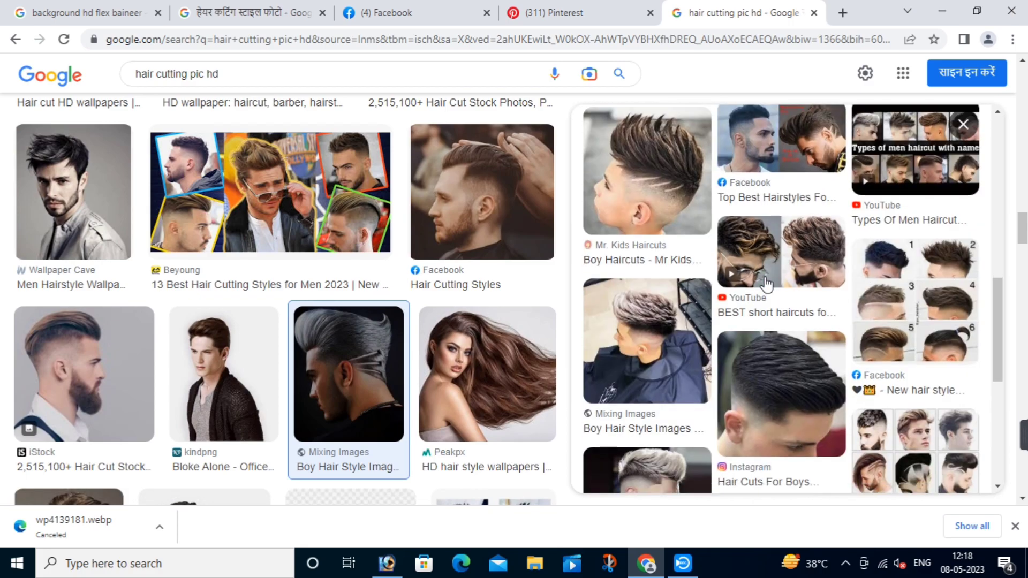
pyautogui.scroll(-6, 343, 284)
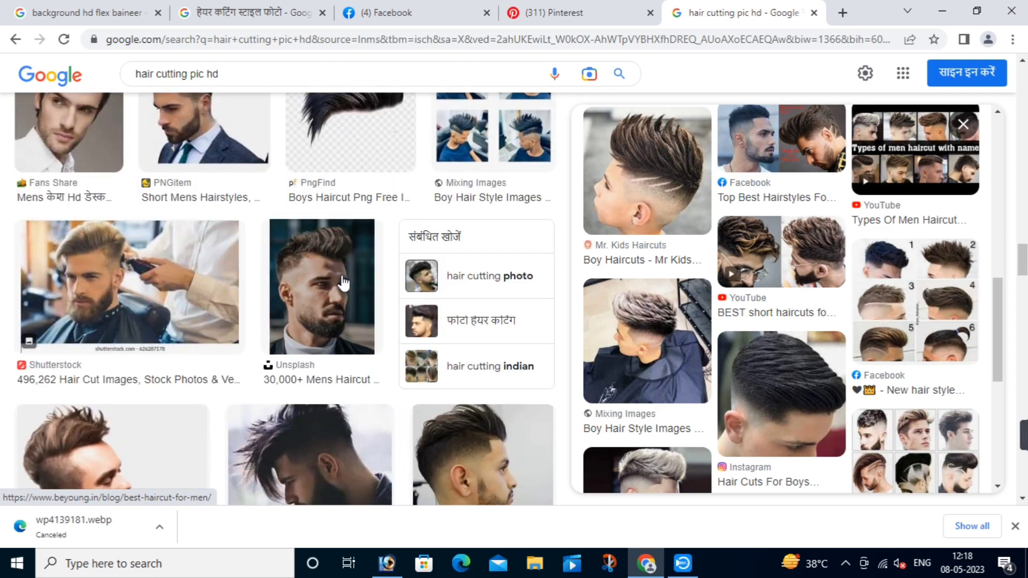
pyautogui.scroll(-2, 200, 286)
pyautogui.scroll(-4, 440, 292)
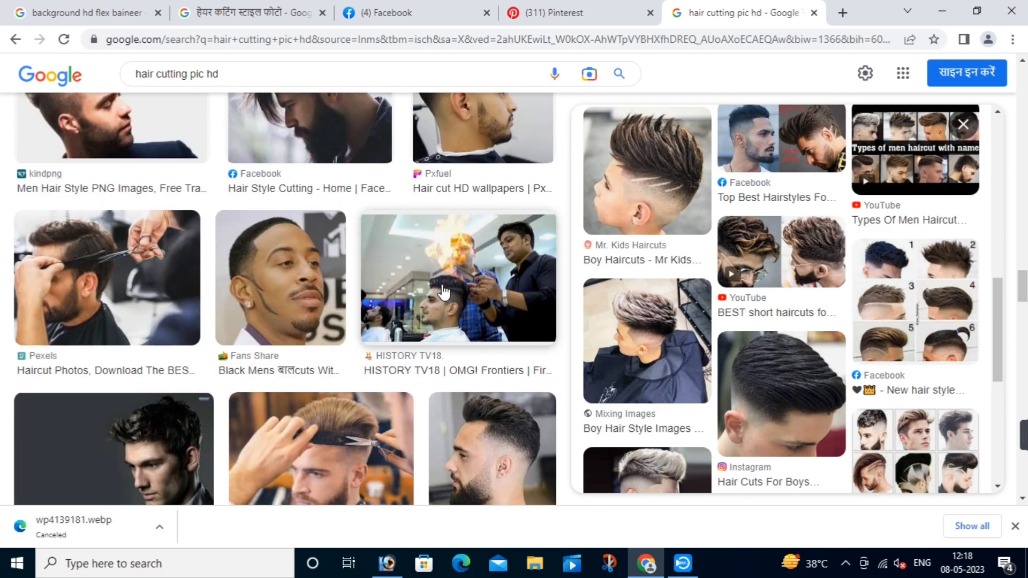
pyautogui.scroll(-4, 446, 291)
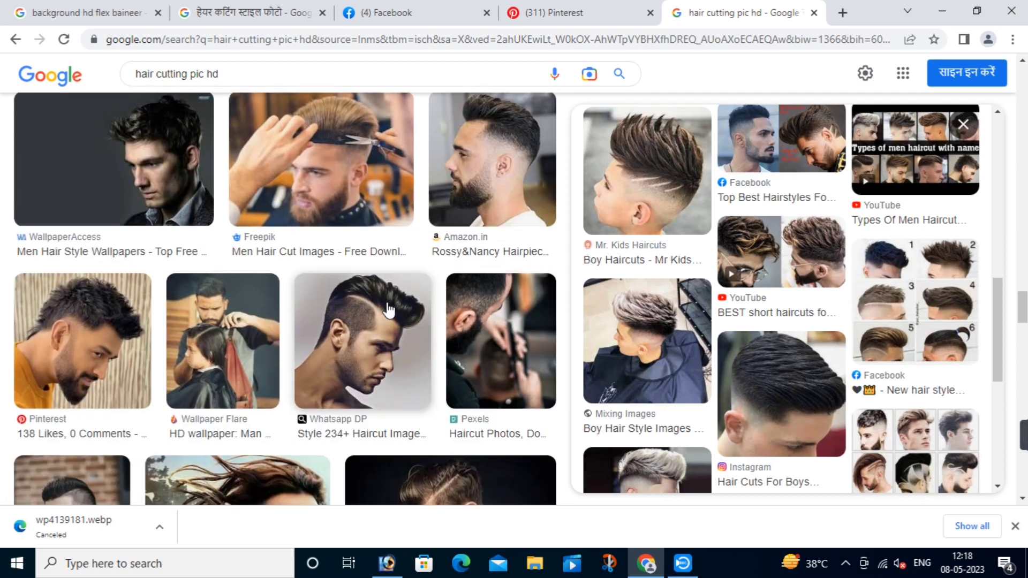
pyautogui.click(119, 327)
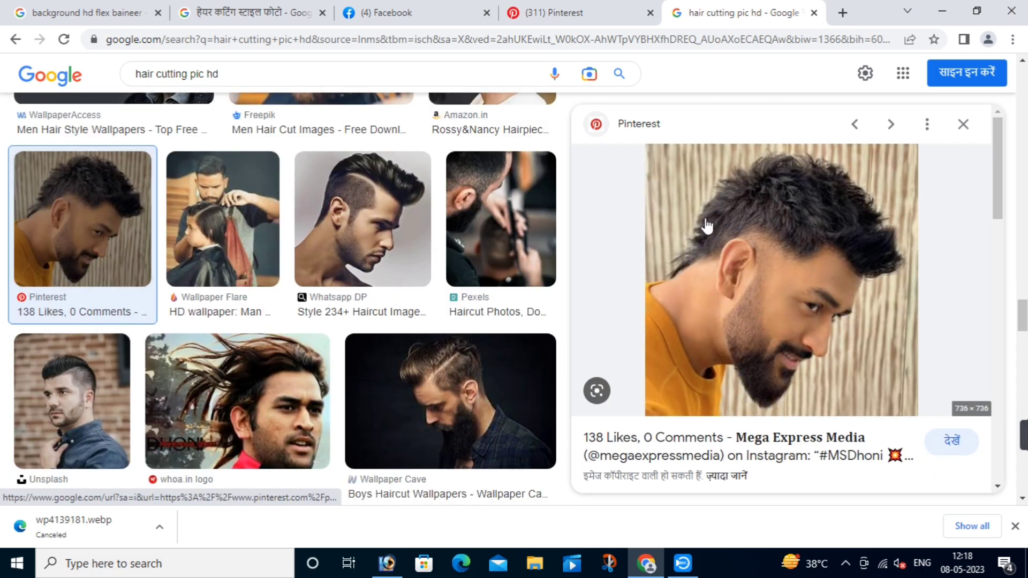
# Step: Copy the bearded man's preview image to the clipboard
pyautogui.rightClick(705, 219)
pyautogui.click(763, 396)
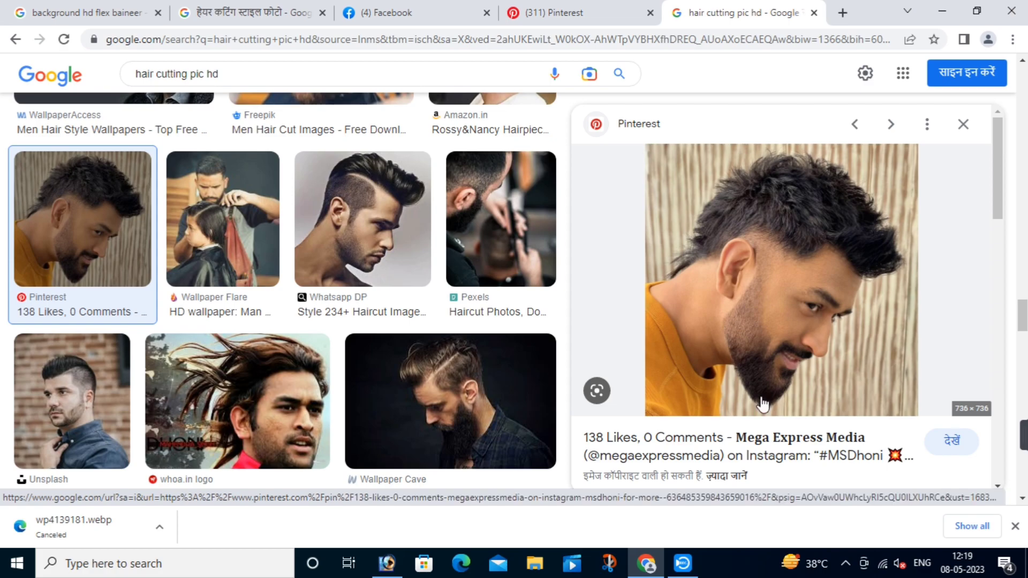
pyautogui.rightClick(745, 329)
pyautogui.click(796, 236)
# Step: Paste the haircut photo above Shape 1 as Layer 3 and clip it to the orange shape
pyautogui.click(387, 563)
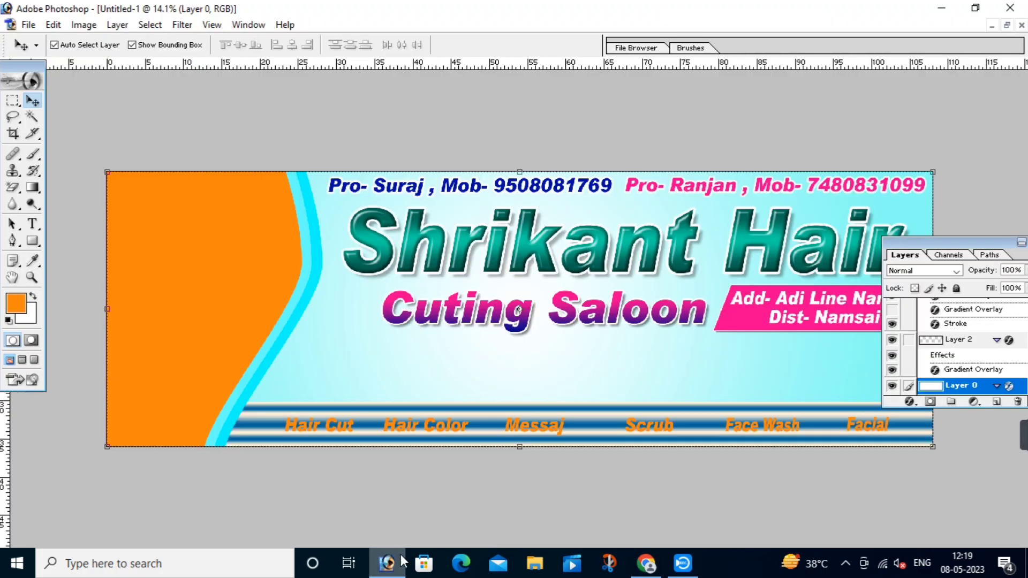
pyautogui.click(210, 268)
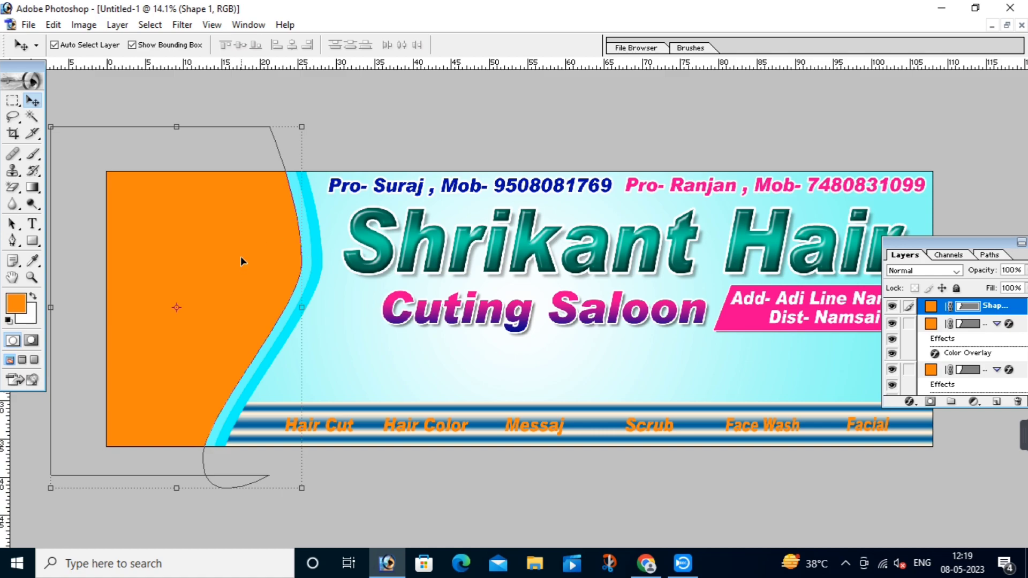
pyautogui.hotkey('ctrl', 'v')
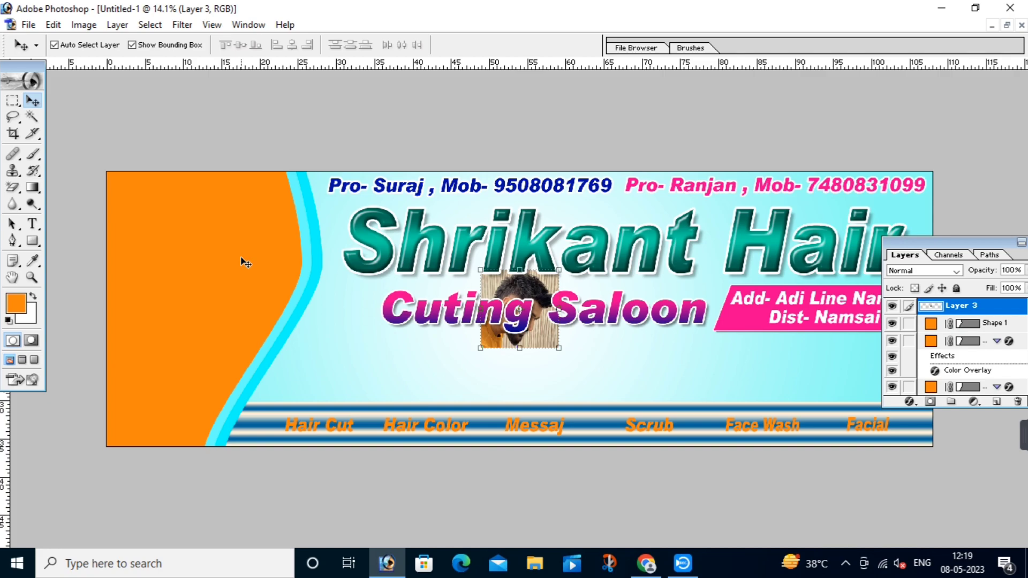
pyautogui.hotkey('ctrl', 'g')
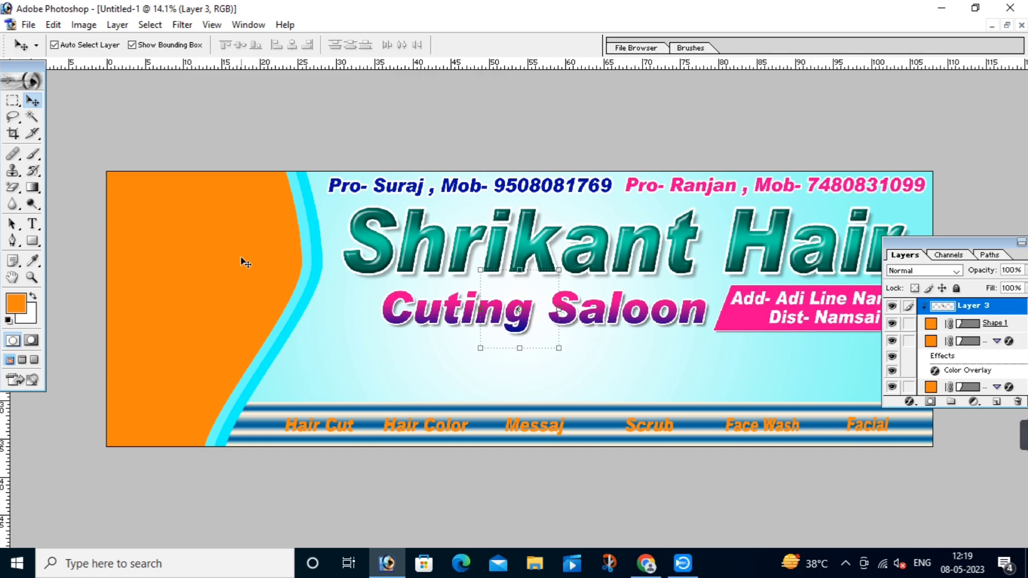
# Step: Scale Layer 3 to roughly 340% by 367% and position it over the curved left panel
pyautogui.click(480, 280)
pyautogui.moveTo(509, 291); pyautogui.dragTo(131, 393)
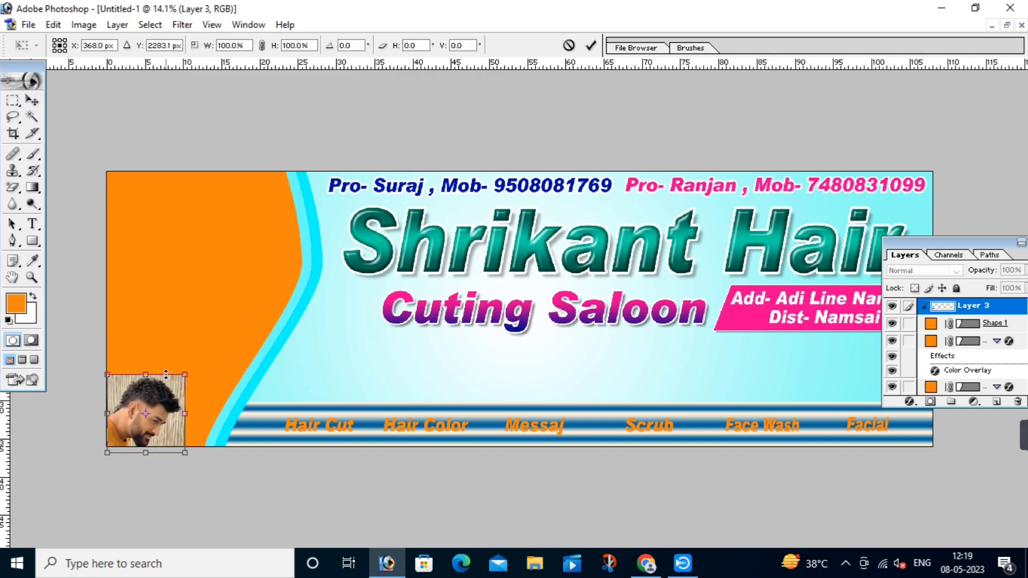
pyautogui.moveTo(186, 374); pyautogui.dragTo(348, 124)
pyautogui.moveTo(246, 258); pyautogui.dragTo(198, 252)
pyautogui.moveTo(347, 263); pyautogui.dragTo(327, 264)
pyautogui.moveTo(54, 275); pyautogui.dragTo(61, 275)
pyautogui.press('Return')
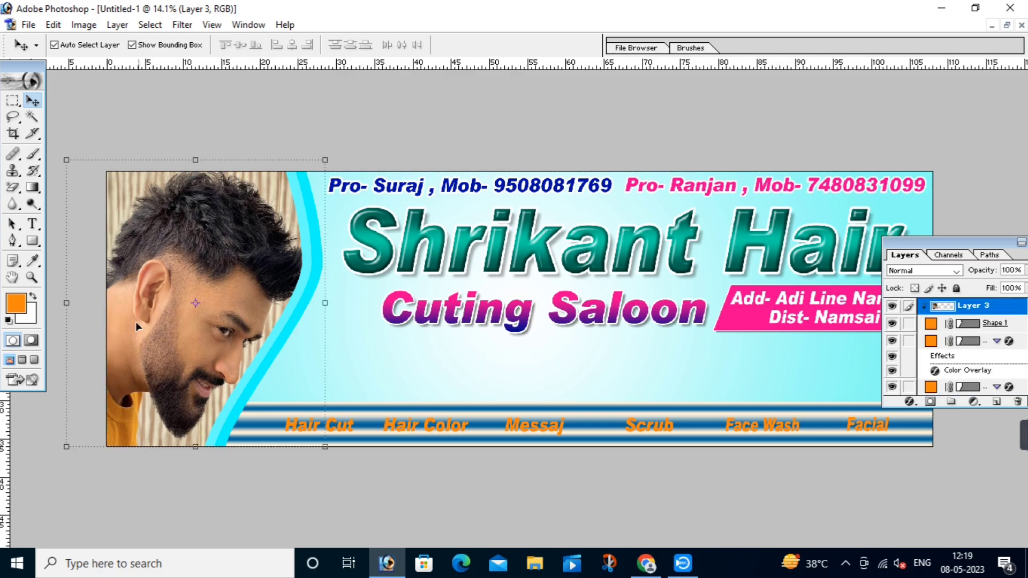
pyautogui.click(448, 362)
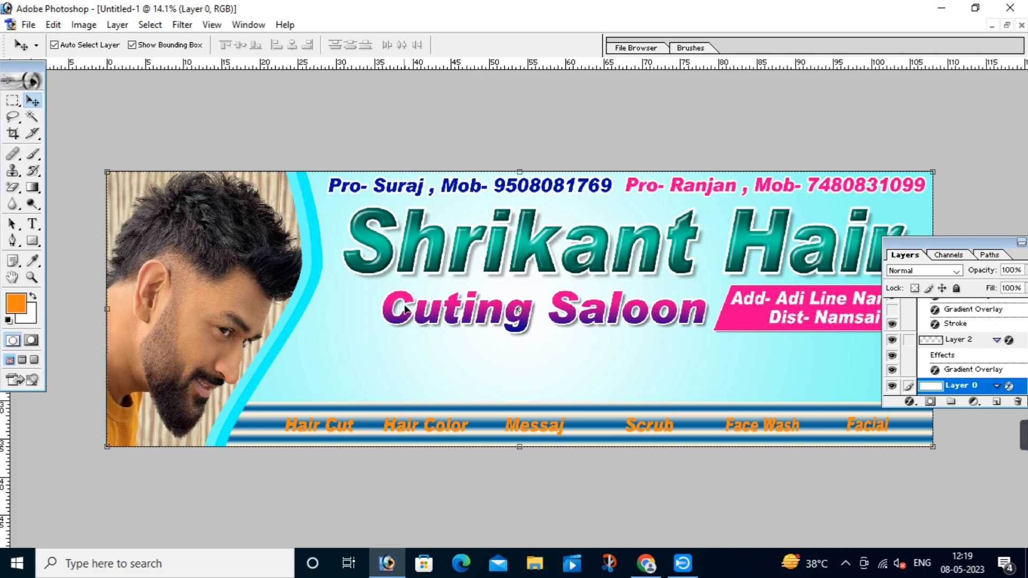
# Step: Stretch the Cuting Saloon text further left, then return to the Chrome image results
pyautogui.click(387, 306)
pyautogui.moveTo(376, 309); pyautogui.dragTo(361, 309)
pyautogui.press('Return')
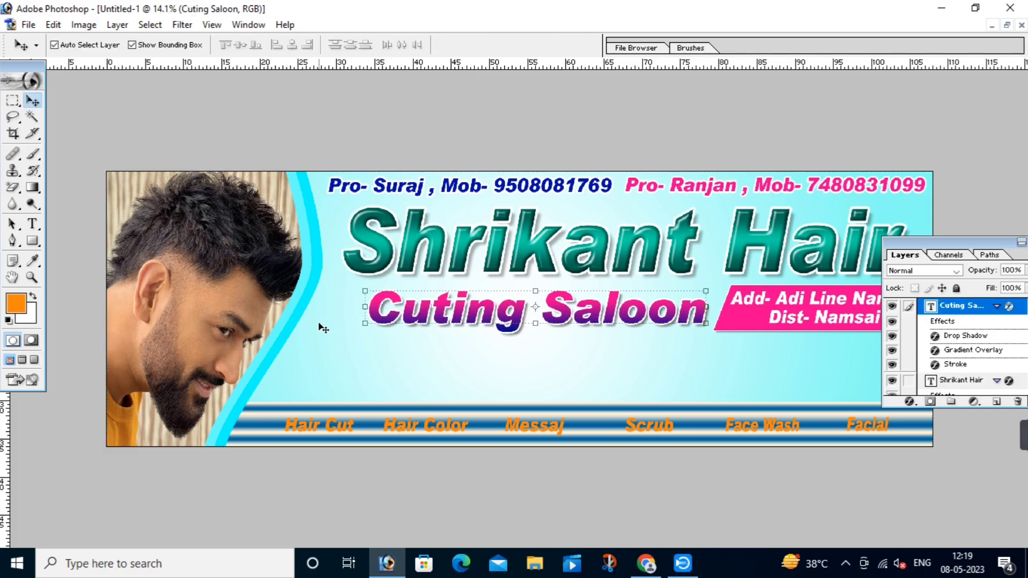
pyautogui.click(354, 363)
pyautogui.click(646, 563)
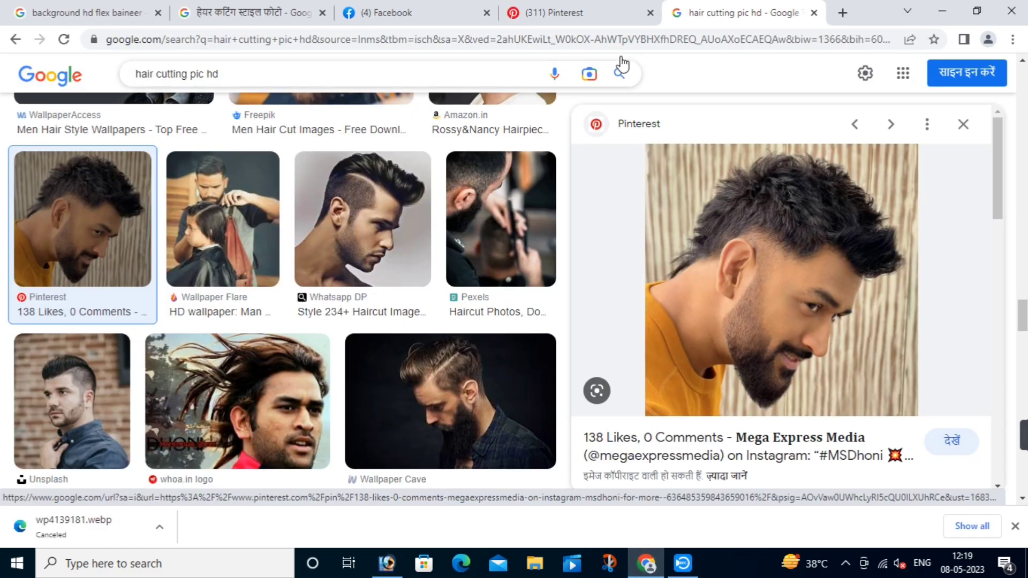
# Step: Change the image search from 'hair cutting pic hd' to 'hair cutting logo'
pyautogui.click(281, 74)
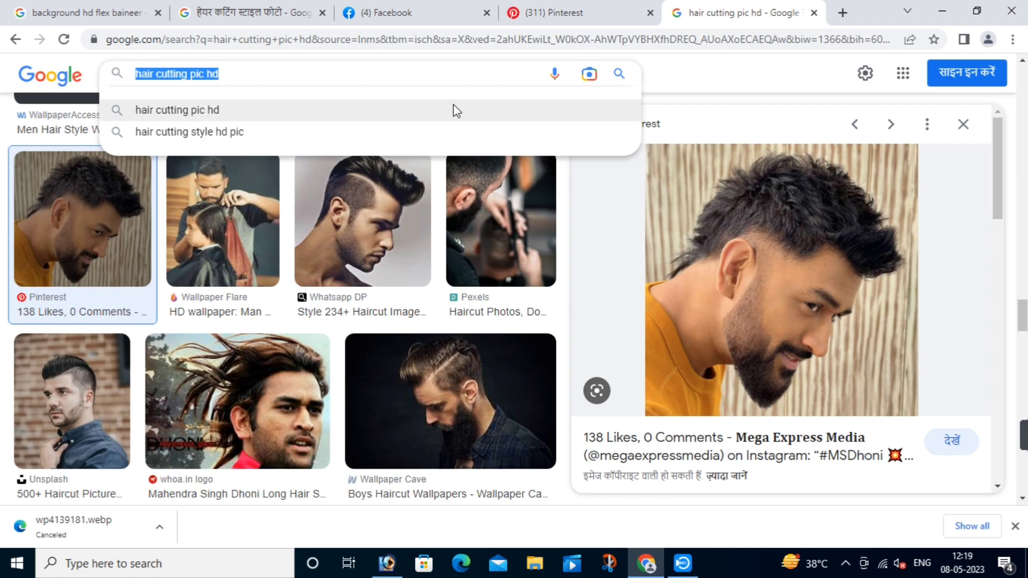
pyautogui.click(221, 74)
pyautogui.moveTo(222, 74); pyautogui.dragTo(189, 80)
pyautogui.press('BackSpace')
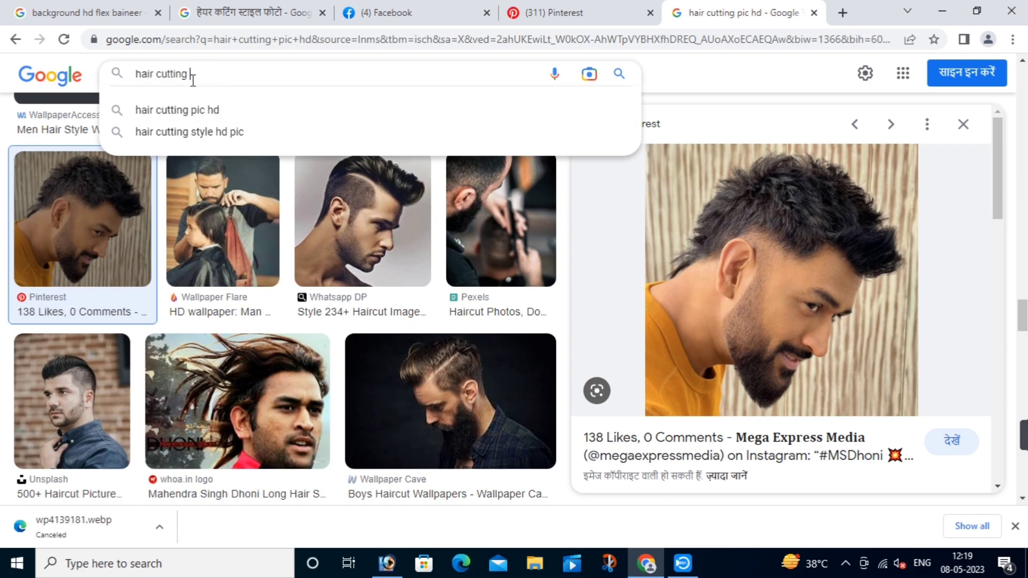
pyautogui.write('logo')
pyautogui.press('Return')
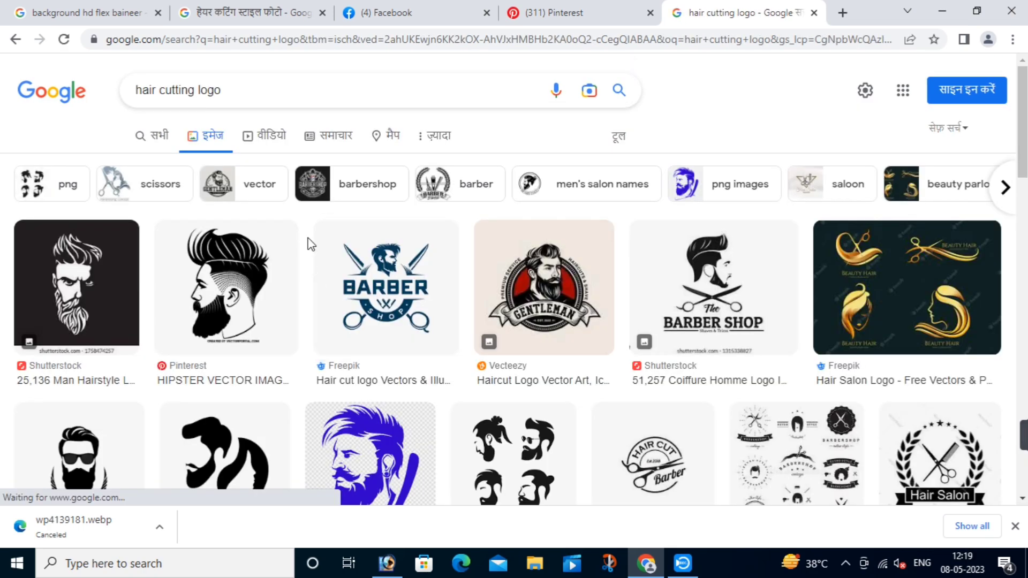
# Step: Copy the scissors-and-comb Hair cut Logos image and go back to Photoshop
pyautogui.scroll(-5, 715, 302)
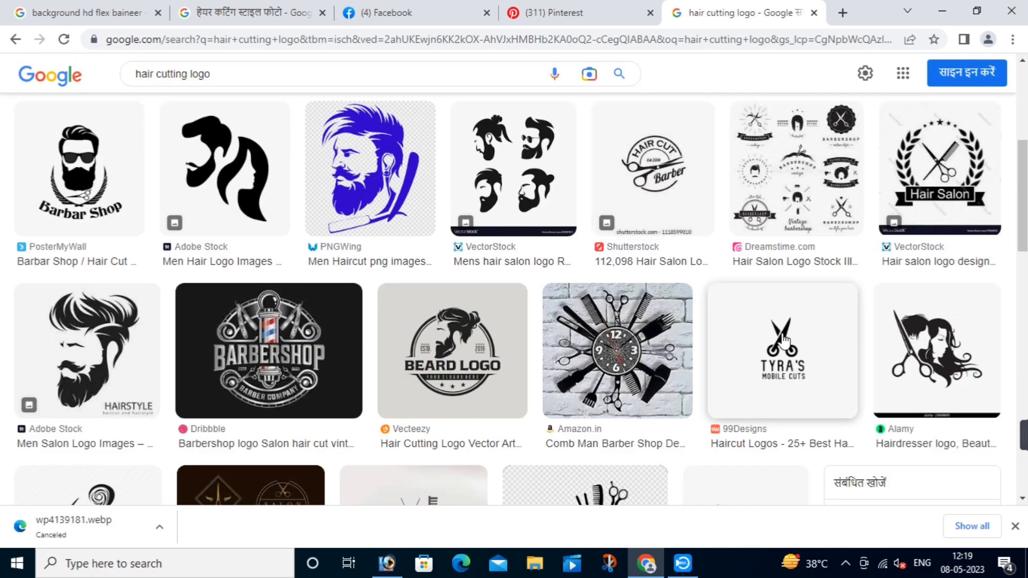
pyautogui.scroll(-4, 354, 325)
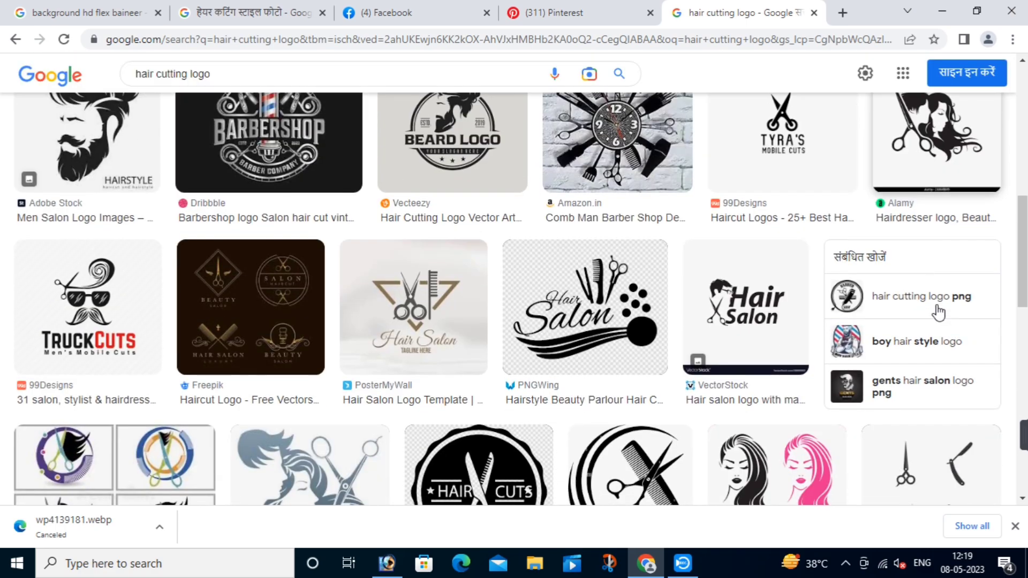
pyautogui.scroll(-3, 579, 286)
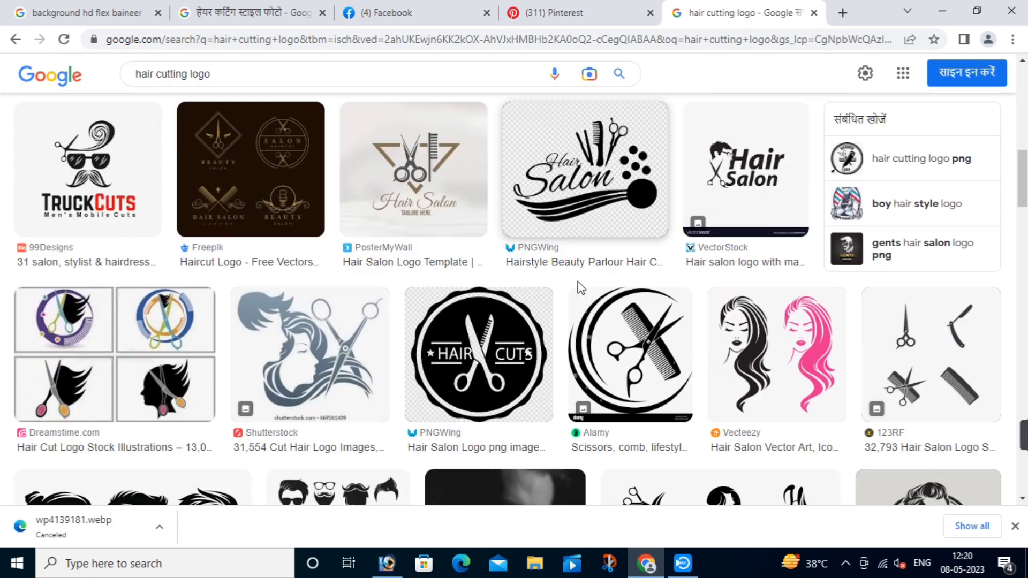
pyautogui.scroll(-3, 648, 301)
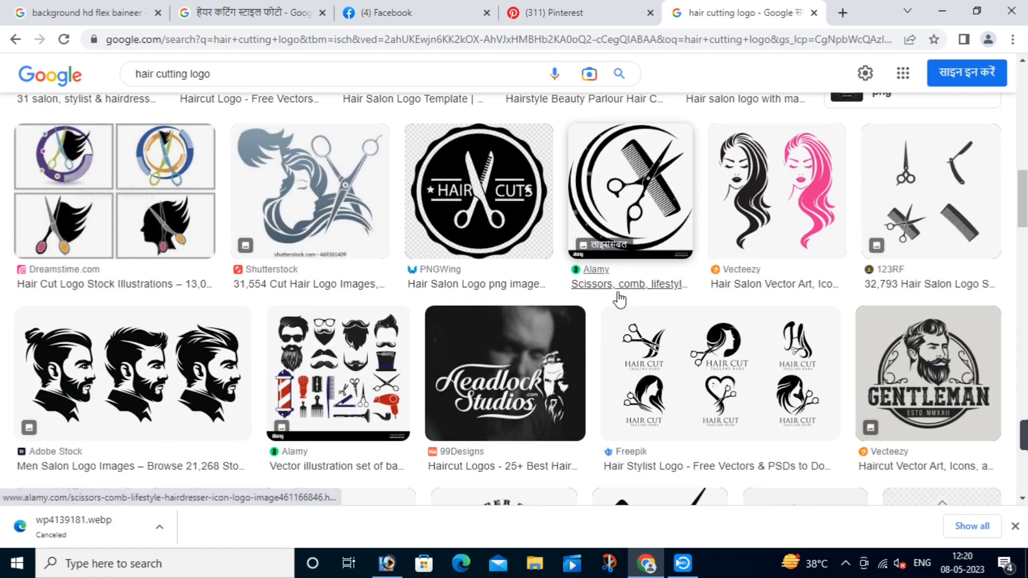
pyautogui.scroll(-4, 648, 301)
pyautogui.click(623, 323)
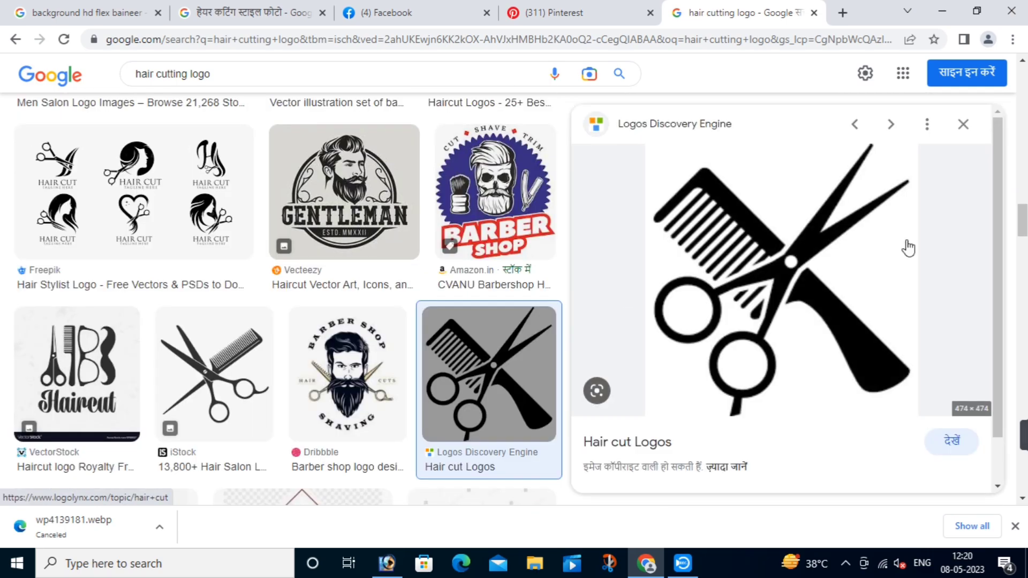
pyautogui.rightClick(755, 241)
pyautogui.click(789, 417)
pyautogui.hotkey('alt', 'Tab')
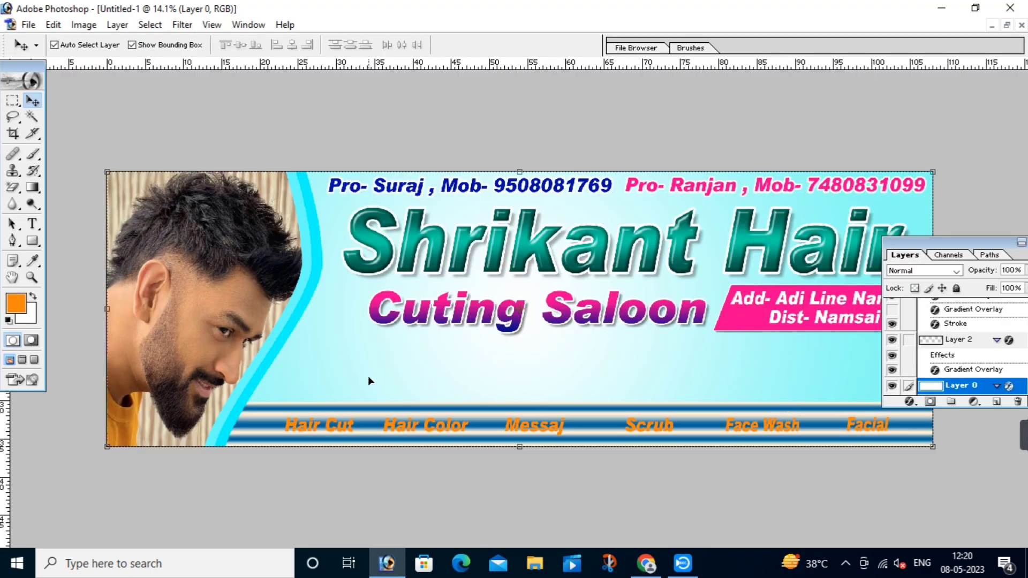
# Step: Paste the scissors logo beside Cuting and erase its white background, including the finger holes
pyautogui.hotkey('ctrl', 'v')
pyautogui.moveTo(536, 323); pyautogui.dragTo(349, 328)
pyautogui.moveTo(204, 254); pyautogui.dragTo(472, 408)
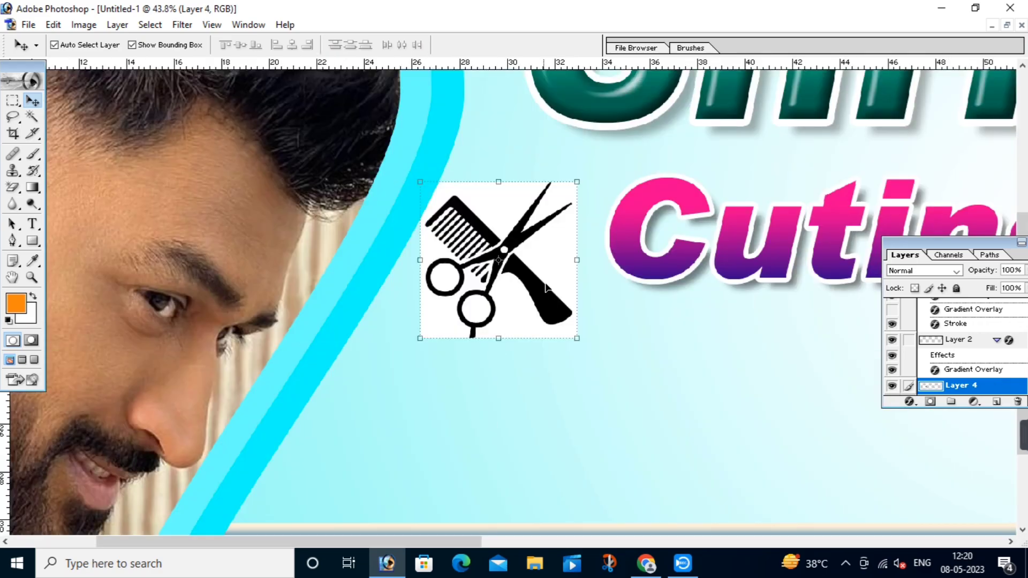
pyautogui.press('e')
pyautogui.click(552, 264)
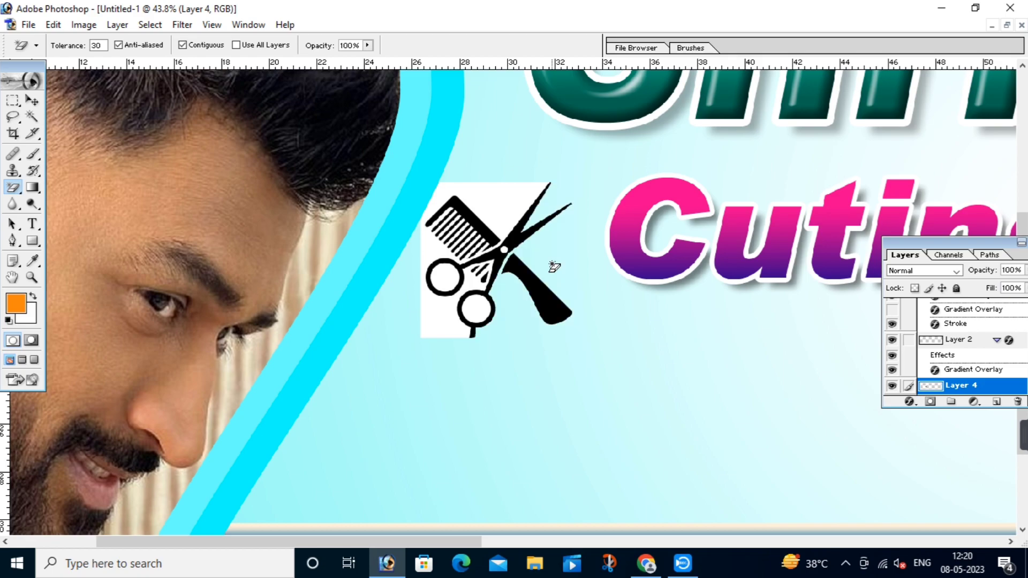
pyautogui.click(439, 254)
pyautogui.click(454, 282)
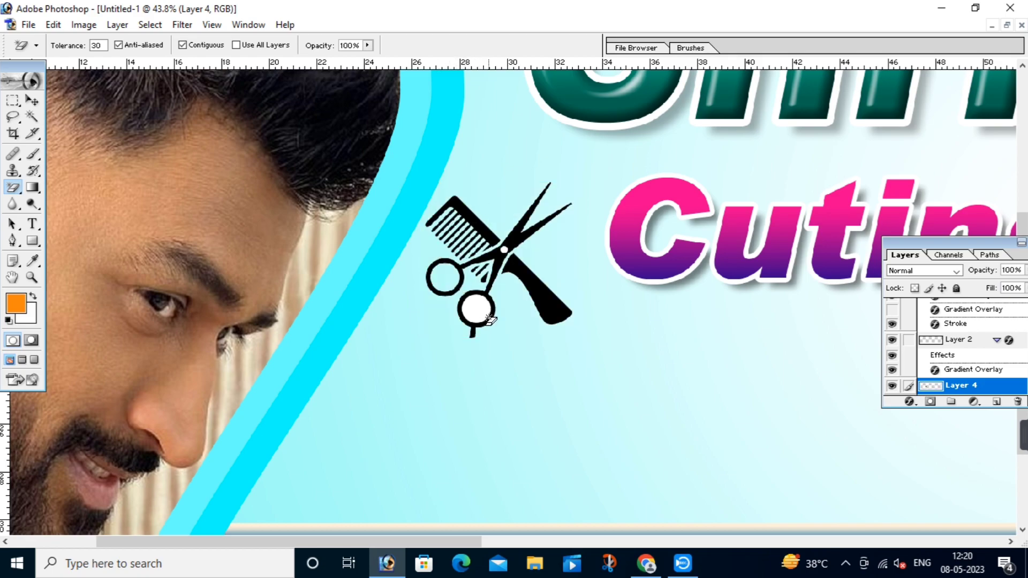
pyautogui.click(479, 313)
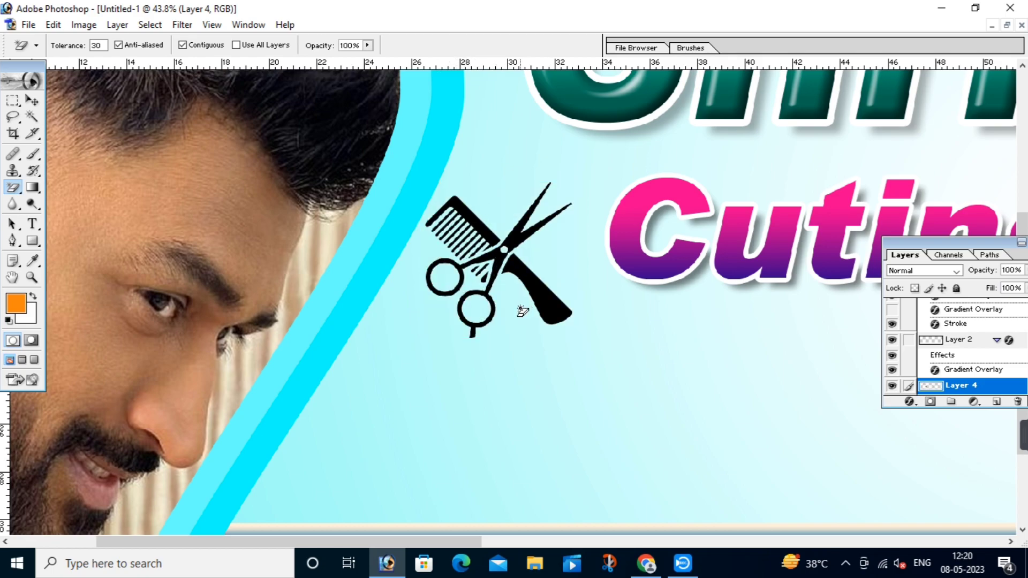
# Step: Resize the scissors icon to about 128%, then fine-tune its size and position
pyautogui.press('v')
pyautogui.moveTo(572, 338); pyautogui.dragTo(613, 381)
pyautogui.moveTo(568, 318); pyautogui.dragTo(563, 283)
pyautogui.moveTo(421, 147); pyautogui.dragTo(436, 154)
pyautogui.press('Return')
pyautogui.moveTo(488, 247); pyautogui.dragTo(495, 240)
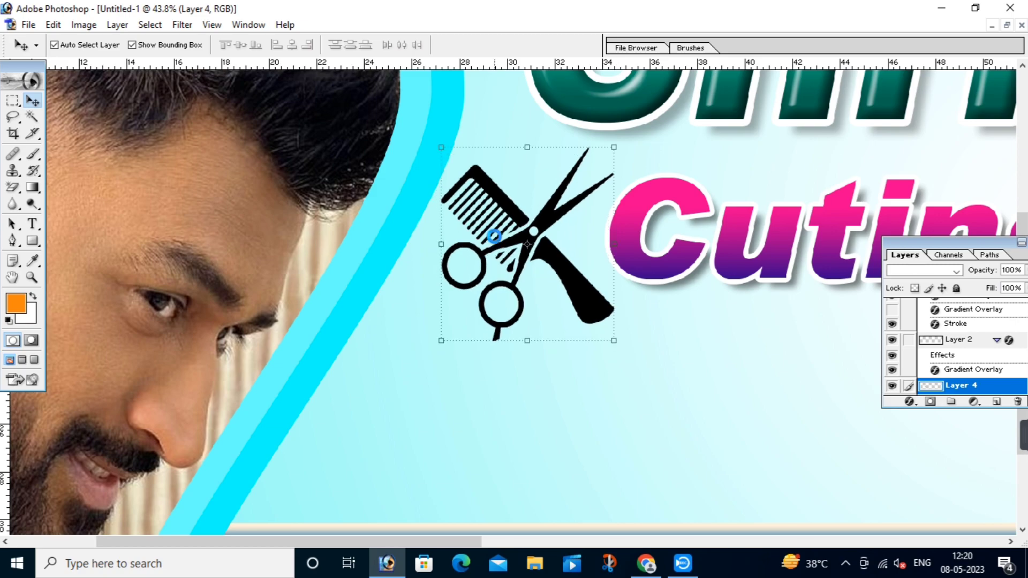
# Step: Squash the scissors icon vertically to 87.9% with Free Transform
pyautogui.hotkey('ctrl', '0')
pyautogui.click(458, 373)
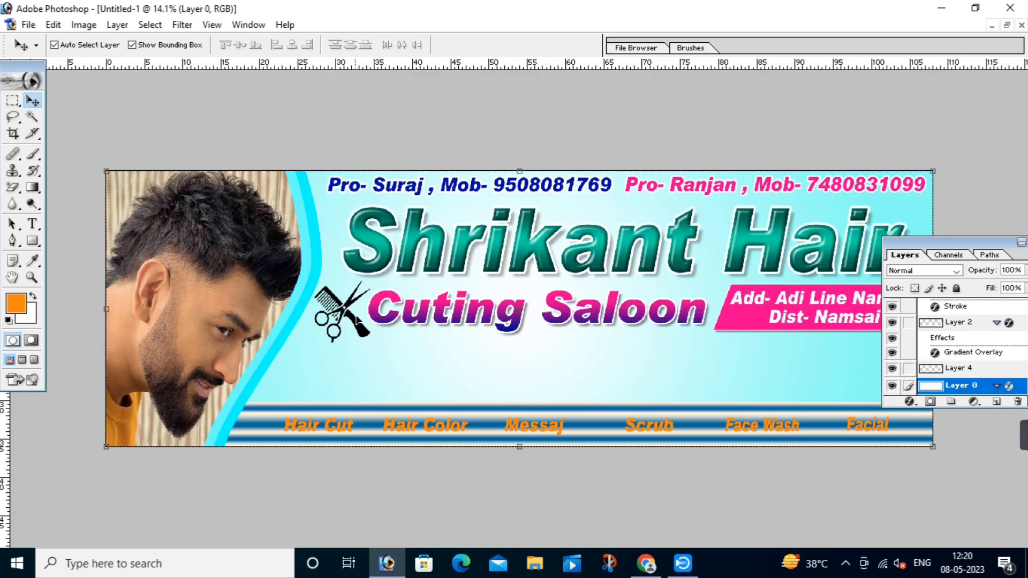
pyautogui.click(357, 324)
pyautogui.hotkey('ctrl', 't')
pyautogui.moveTo(357, 351); pyautogui.dragTo(357, 342)
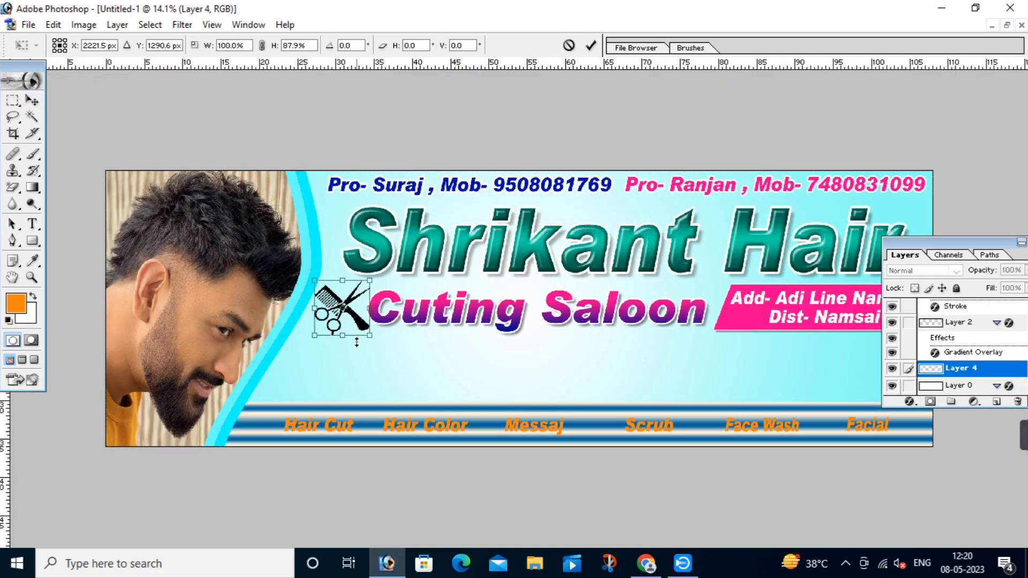
pyautogui.press('Return')
pyautogui.click(308, 367)
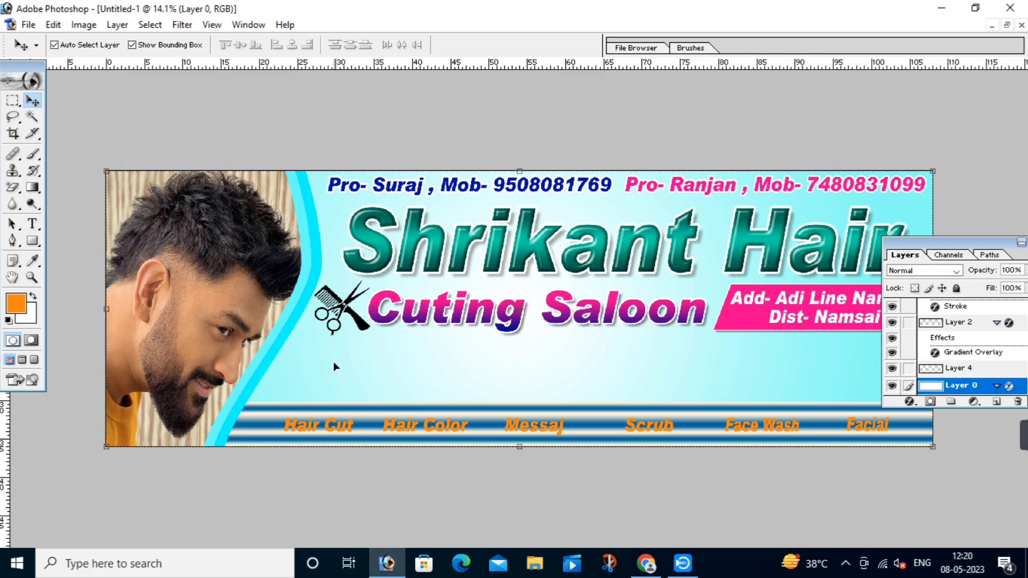
# Step: Draw an orange rounded rectangle above Hair Cut and extend its top edge upward
pyautogui.click(32, 242)
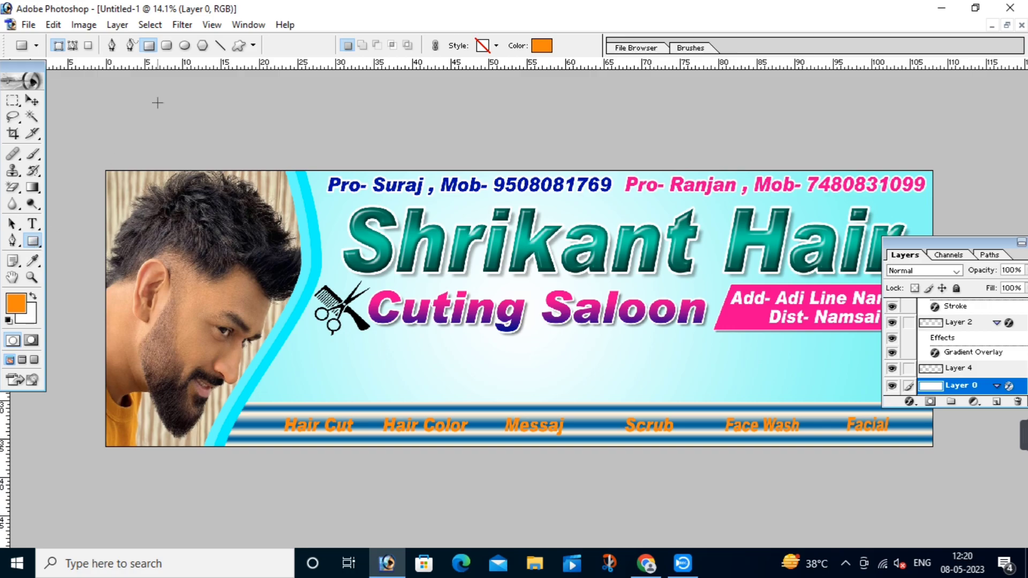
pyautogui.click(167, 47)
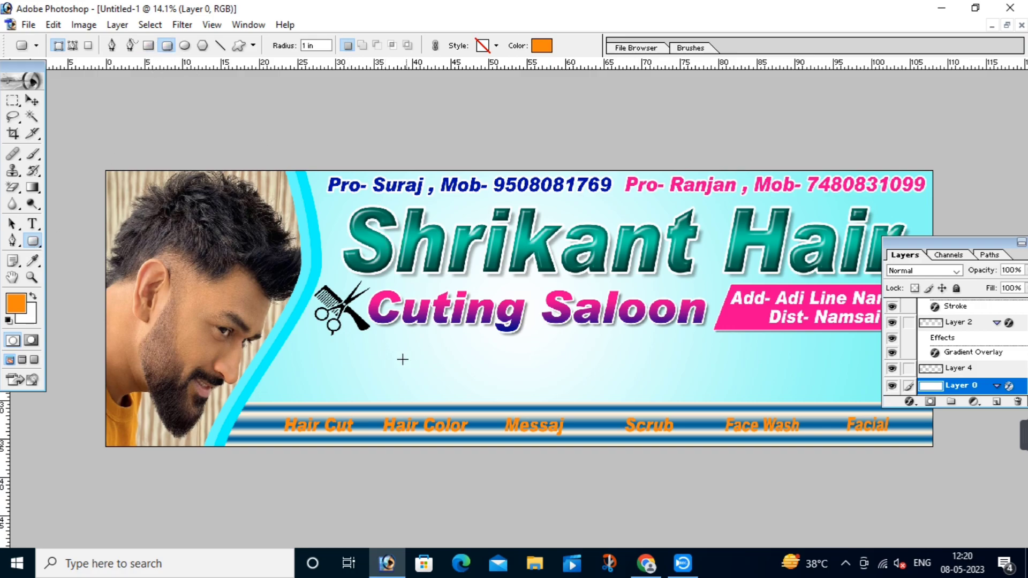
pyautogui.moveTo(334, 339); pyautogui.dragTo(420, 402)
pyautogui.moveTo(185, 290); pyautogui.dragTo(668, 461)
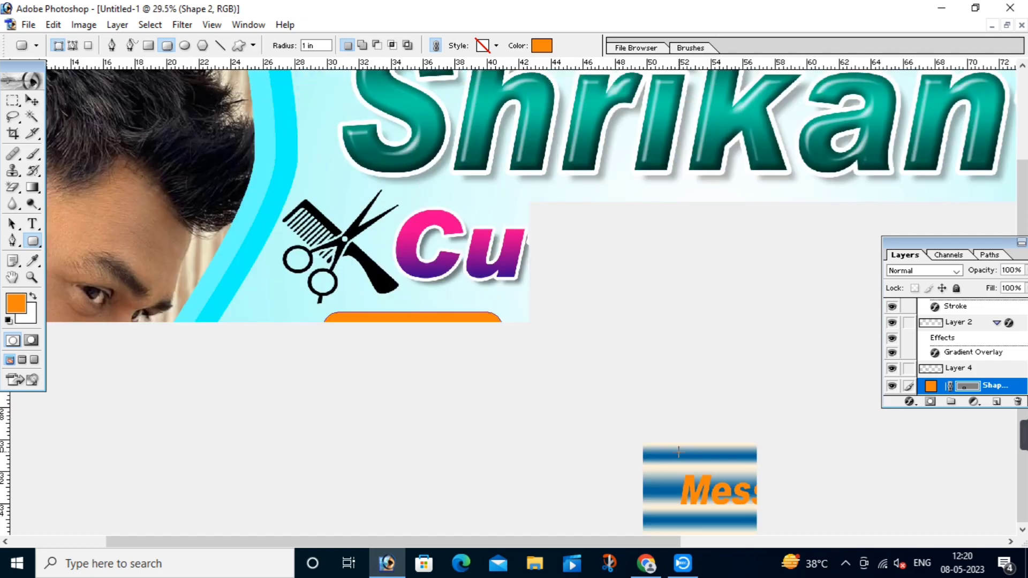
pyautogui.click(32, 102)
pyautogui.moveTo(440, 376); pyautogui.dragTo(433, 365)
pyautogui.moveTo(432, 306); pyautogui.dragTo(433, 298)
pyautogui.doubleClick(434, 324)
# Step: Move the scissors icon up slightly and shrink it a little
pyautogui.moveTo(357, 268); pyautogui.dragTo(359, 260)
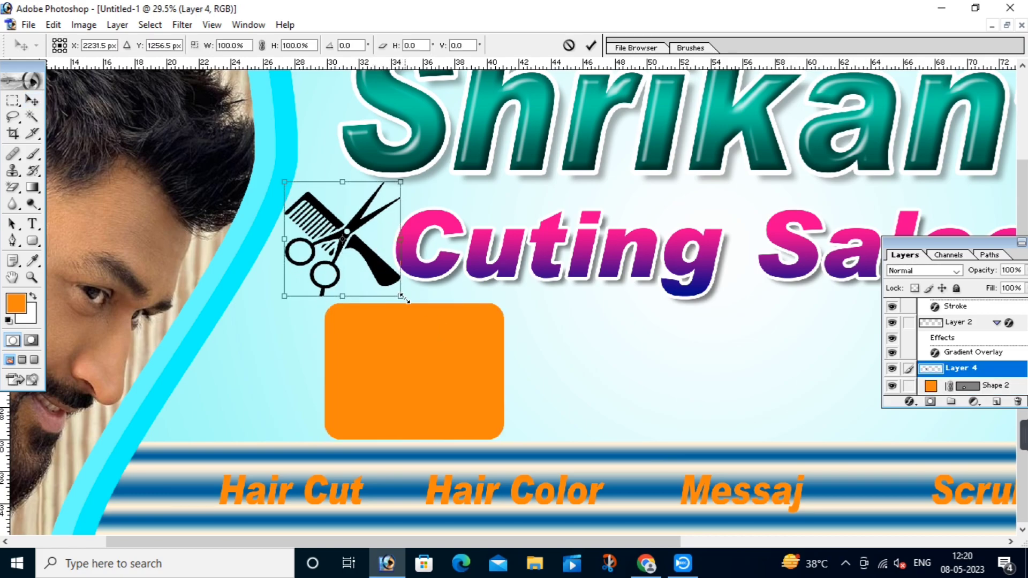
pyautogui.moveTo(400, 296); pyautogui.dragTo(391, 289)
pyautogui.press('Return')
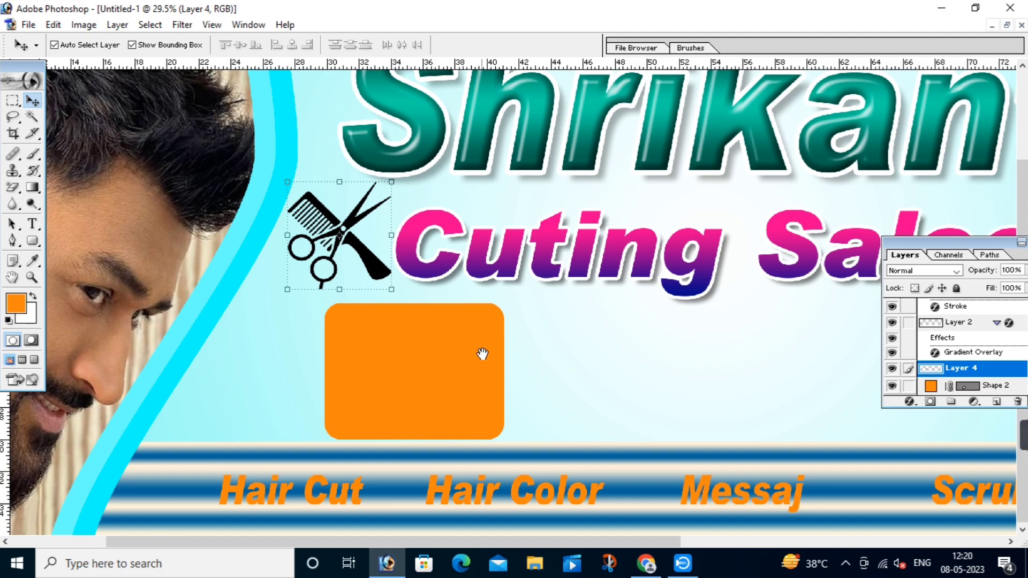
# Step: Stretch the orange rectangle to 105% height and nudge it slightly left
pyautogui.click(433, 341)
pyautogui.moveTo(436, 302); pyautogui.dragTo(435, 293)
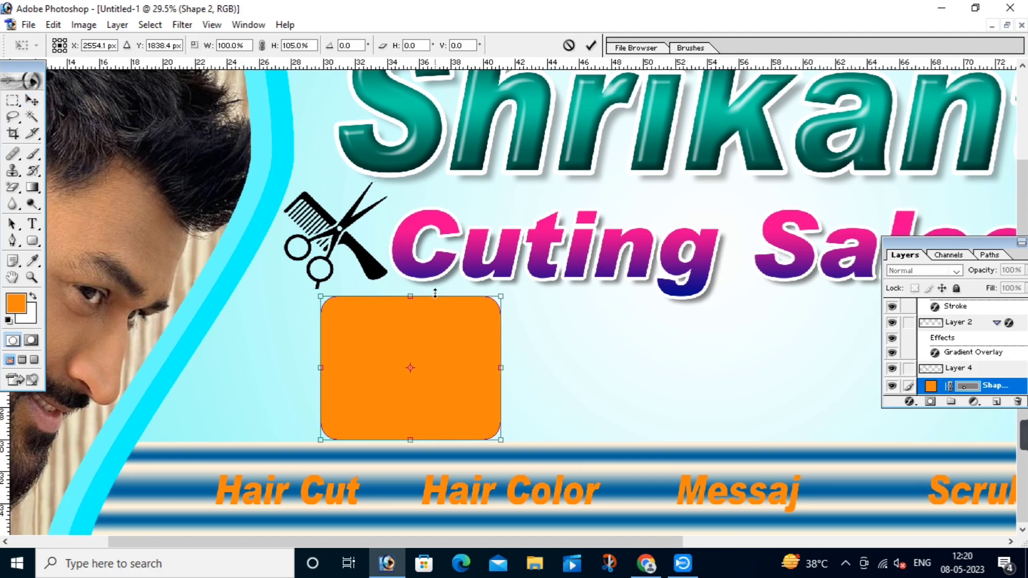
pyautogui.press('Return')
pyautogui.moveTo(459, 354); pyautogui.dragTo(453, 354)
pyautogui.moveTo(686, 381); pyautogui.dragTo(434, 341)
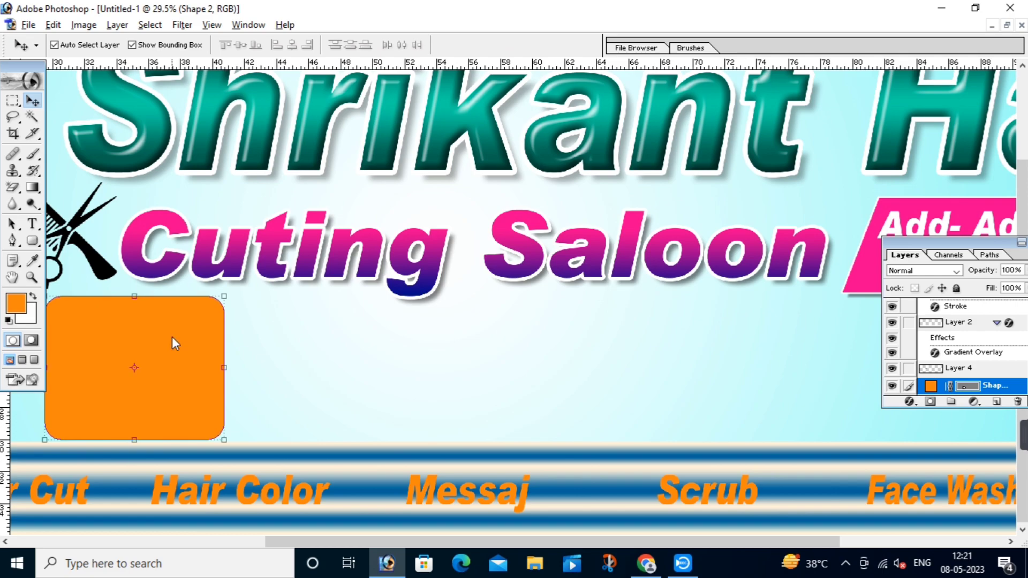
# Step: Alt-drag copies of the orange rectangle to make a row of six boxes
pyautogui.moveTo(171, 335); pyautogui.dragTo(369, 338)
pyautogui.moveTo(440, 254); pyautogui.dragTo(440, 243)
pyautogui.moveTo(421, 354); pyautogui.dragTo(701, 360)
pyautogui.moveTo(619, 343); pyautogui.dragTo(364, 349)
pyautogui.click(615, 268)
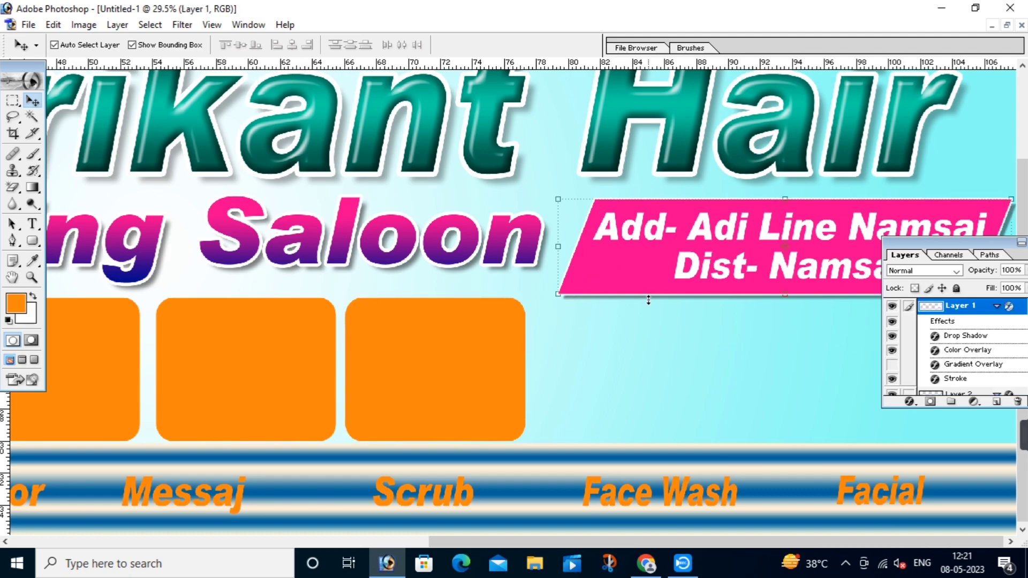
pyautogui.hotkey('ctrl', 't')
pyautogui.press('Return')
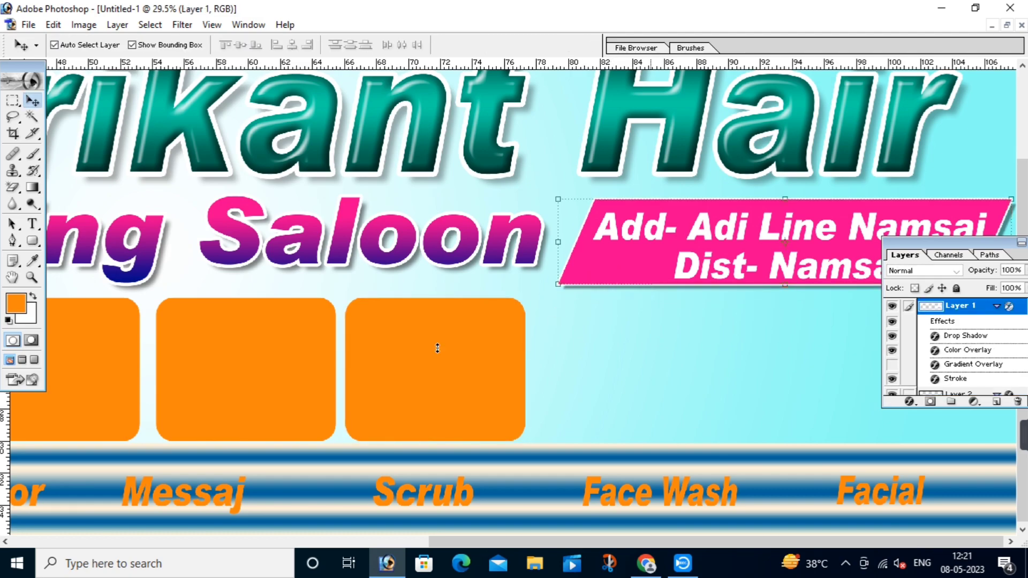
pyautogui.click(390, 357)
pyautogui.moveTo(390, 358); pyautogui.dragTo(814, 352)
# Step: Shift the orange boxes so the six have even gaps above the service labels
pyautogui.hotkey('ctrl', '0')
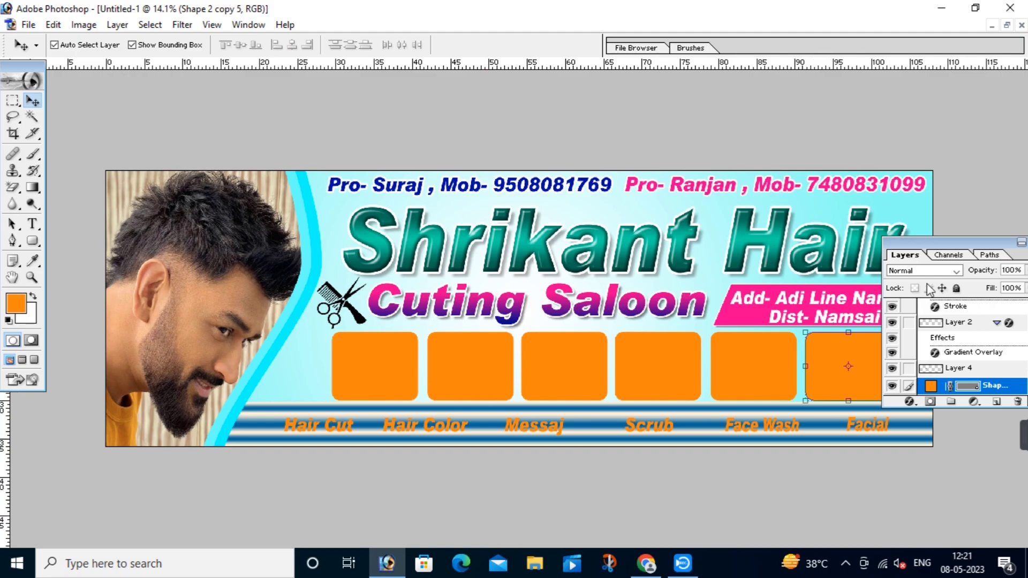
pyautogui.moveTo(1004, 251); pyautogui.dragTo(1027, 252)
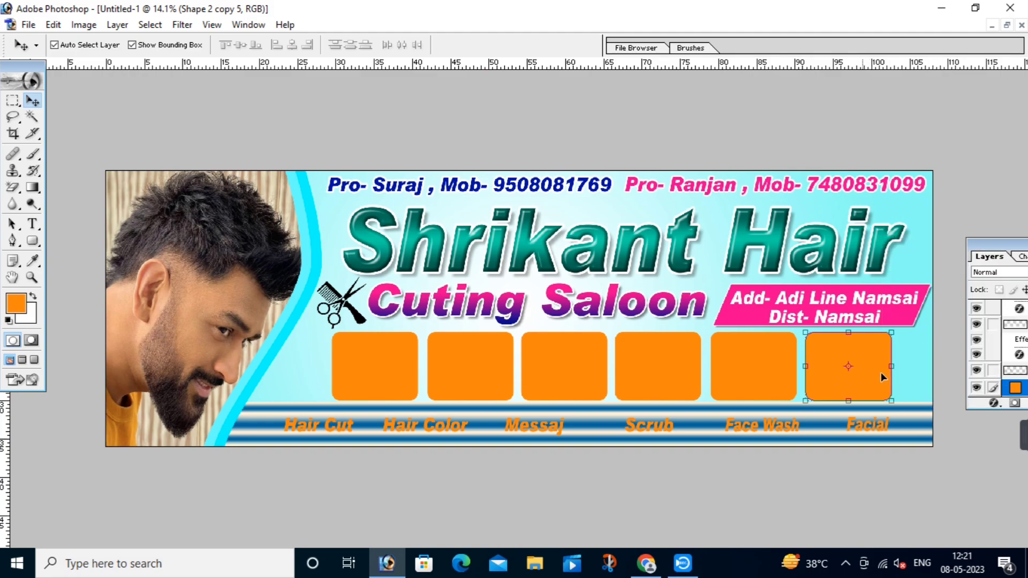
pyautogui.moveTo(882, 371); pyautogui.dragTo(907, 371)
pyautogui.moveTo(763, 370); pyautogui.dragTo(774, 368)
pyautogui.moveTo(665, 369); pyautogui.dragTo(676, 368)
pyautogui.moveTo(560, 377); pyautogui.dragTo(567, 373)
pyautogui.moveTo(461, 372); pyautogui.dragTo(465, 370)
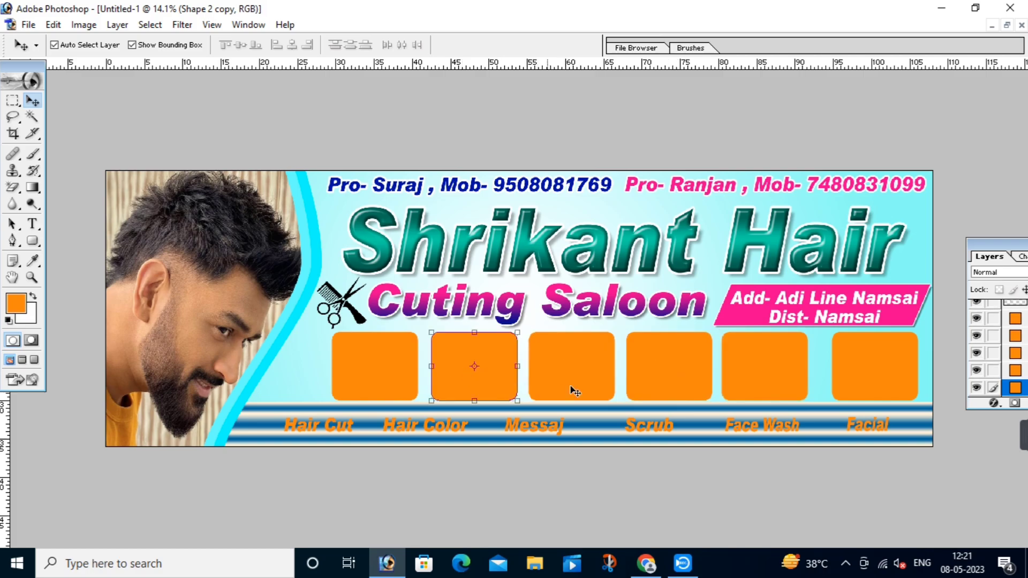
pyautogui.moveTo(786, 378); pyautogui.dragTo(796, 378)
pyautogui.moveTo(678, 374); pyautogui.dragTo(677, 374)
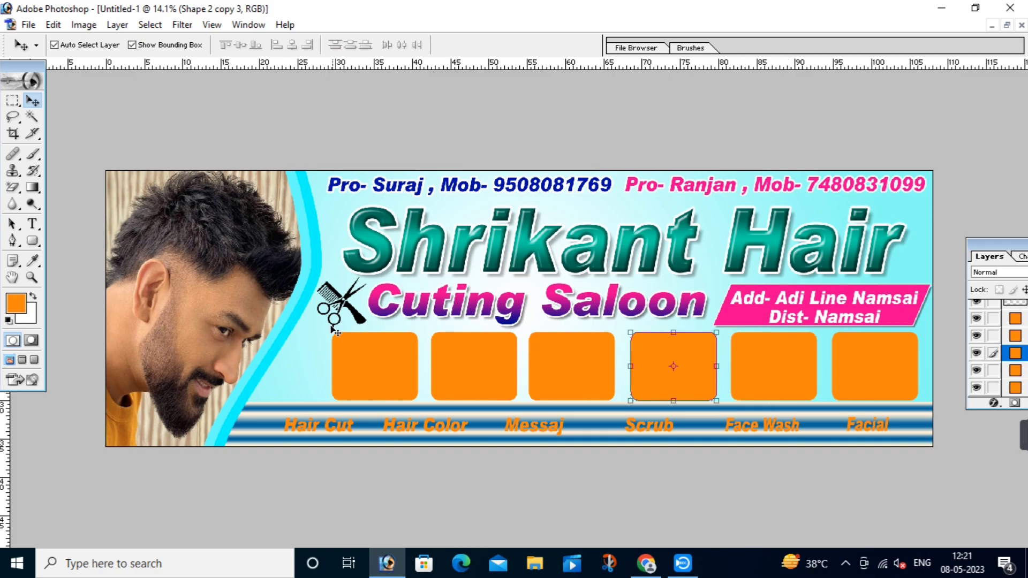
# Step: Zoom in on the first orange box and select it
pyautogui.click(309, 350)
pyautogui.moveTo(260, 289); pyautogui.dragTo(573, 444)
pyautogui.click(480, 273)
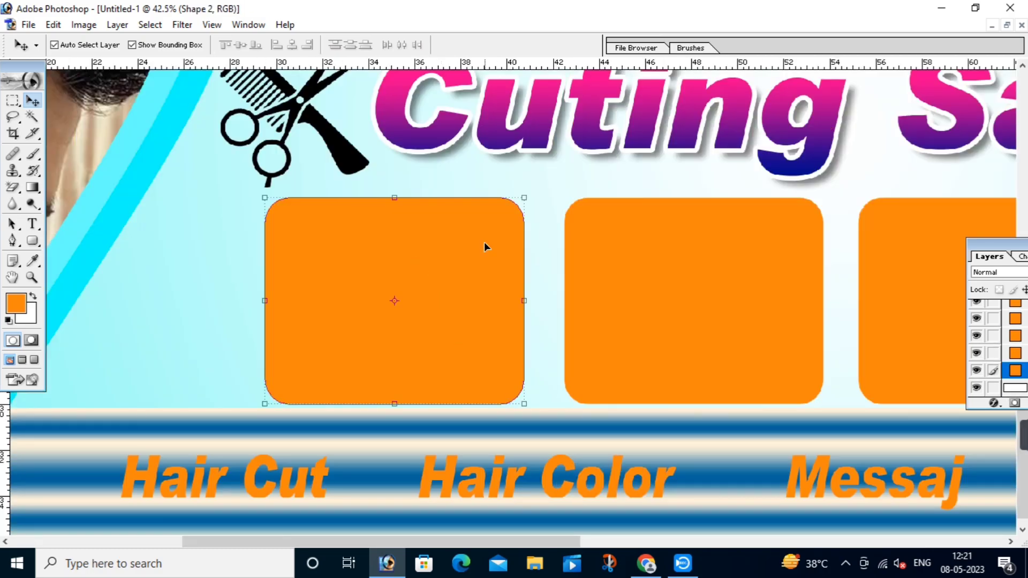
# Step: Add a 16 px Stroke filled with the Yellow-Green, Red, Orange, Blue gradient
pyautogui.click(990, 403)
pyautogui.click(888, 394)
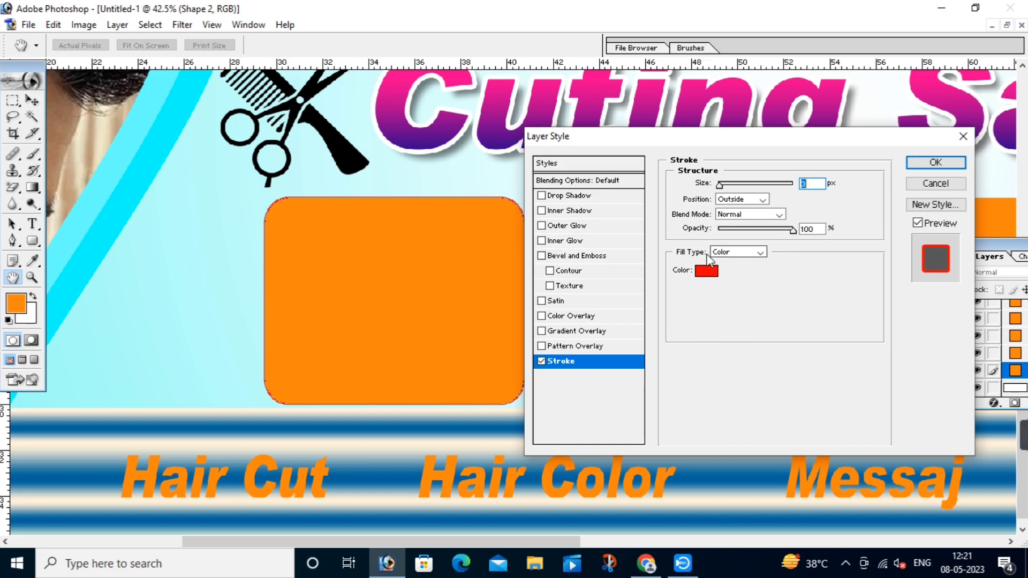
pyautogui.click(730, 255)
pyautogui.click(728, 270)
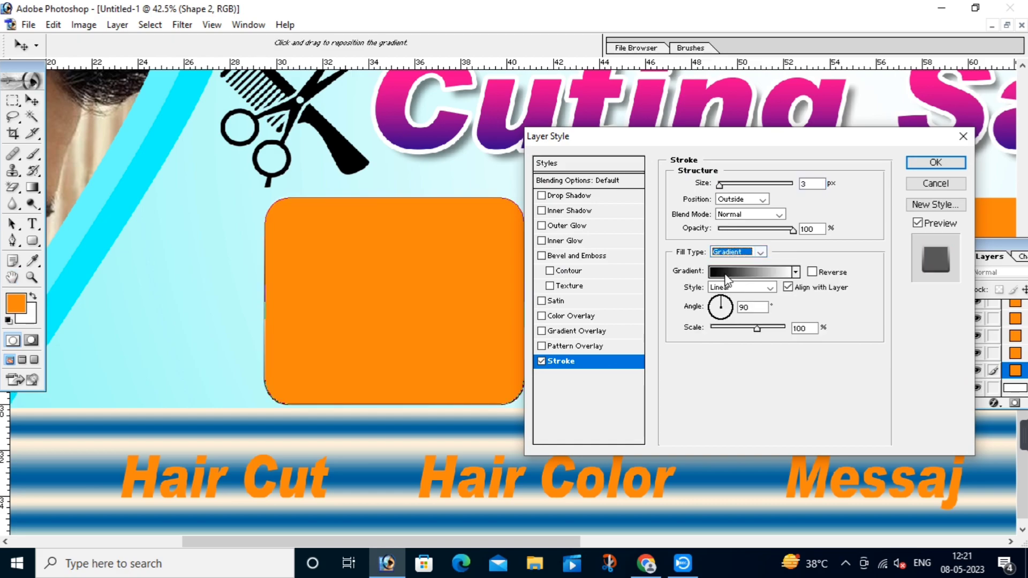
pyautogui.click(736, 272)
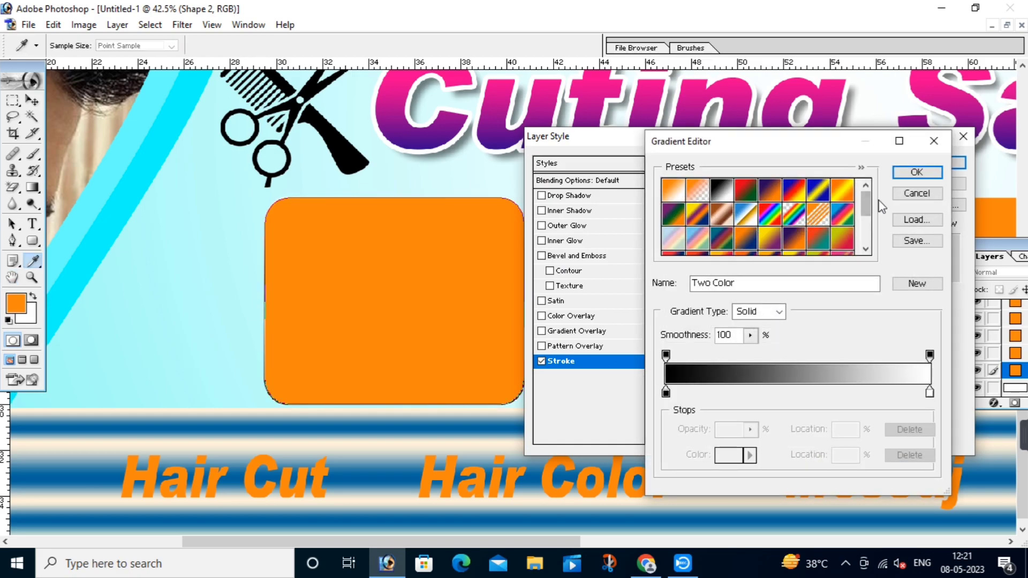
pyautogui.click(863, 213)
pyautogui.moveTo(863, 211)
pyautogui.mouseDown()
pyautogui.moveTo(860, 260)
pyautogui.moveTo(867, 211)
pyautogui.moveTo(866, 226)
pyautogui.mouseUp()
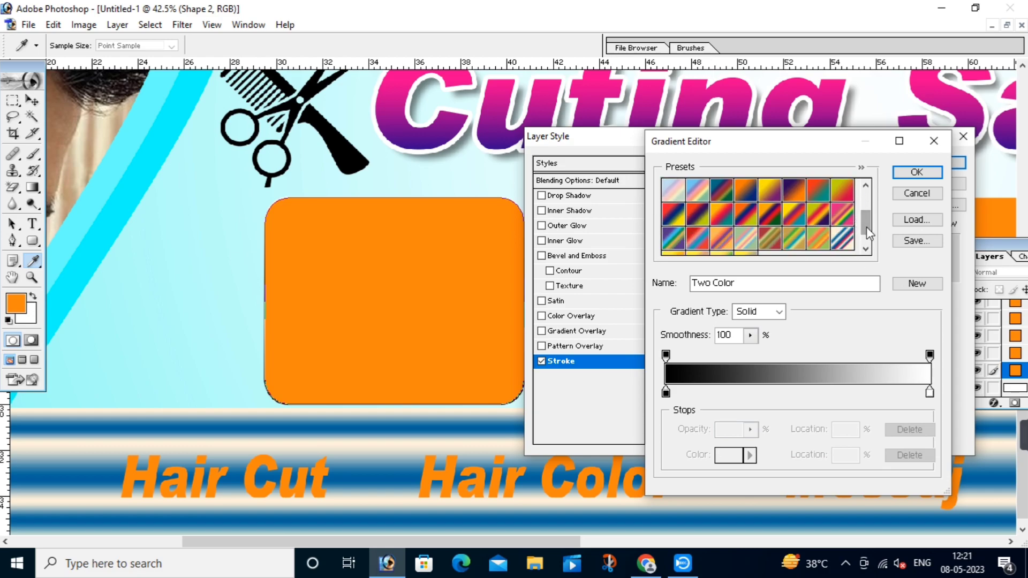
pyautogui.click(826, 216)
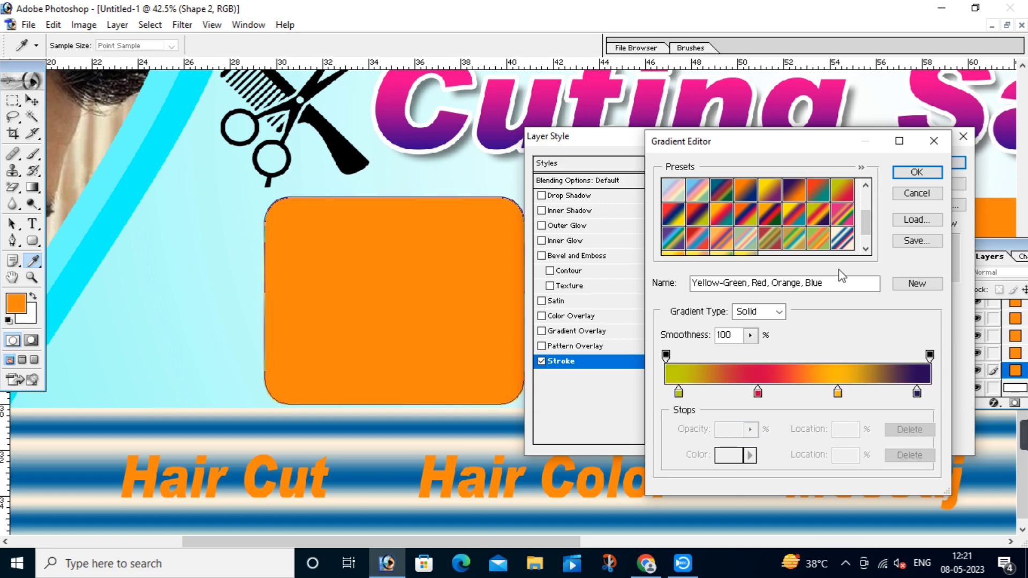
pyautogui.click(917, 172)
pyautogui.moveTo(720, 188); pyautogui.dragTo(727, 188)
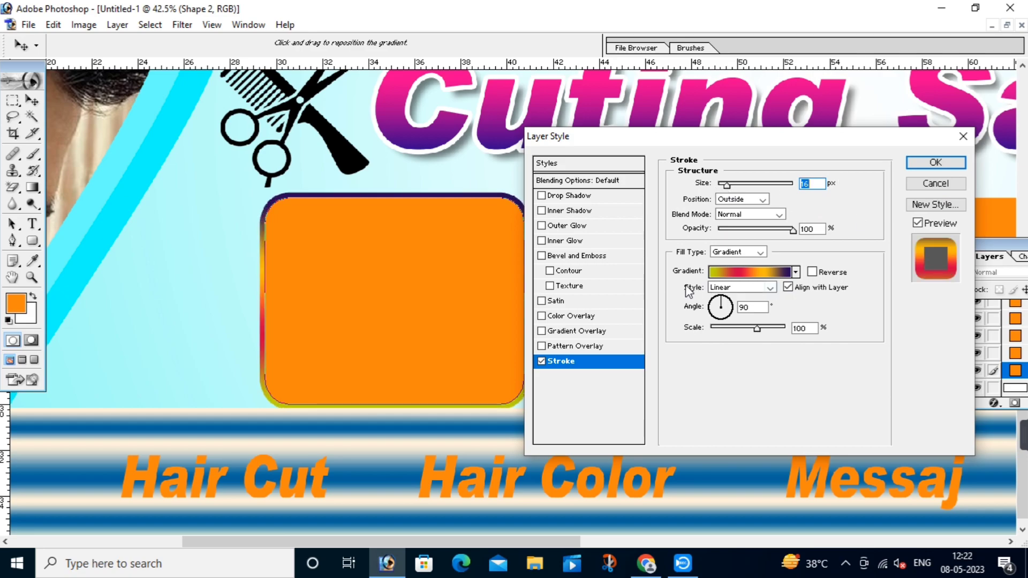
# Step: Add a Normal-mode red Outer Glow with wider spread and apply the layer style
pyautogui.click(591, 226)
pyautogui.click(749, 183)
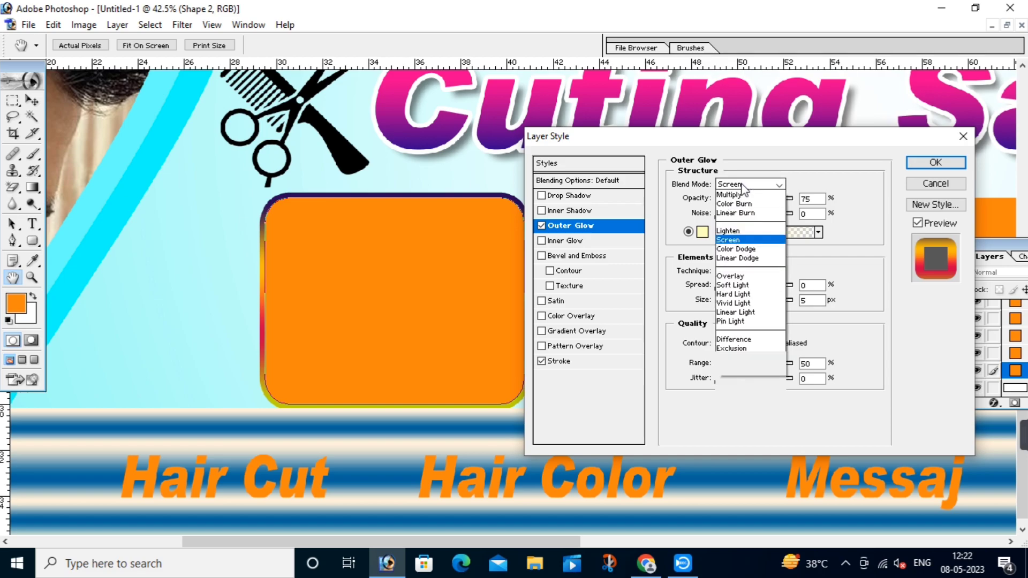
pyautogui.click(739, 193)
pyautogui.click(703, 232)
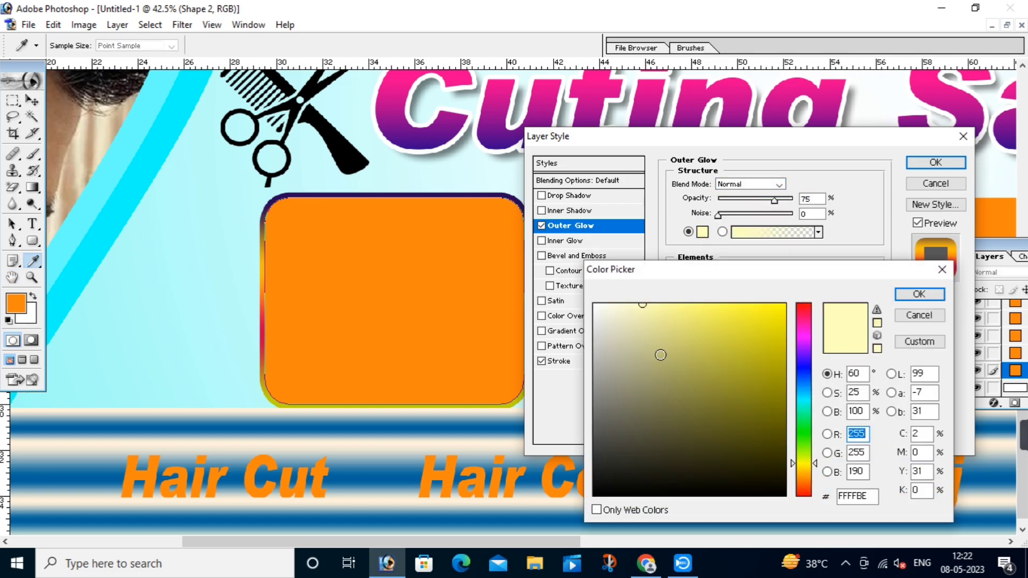
pyautogui.click(803, 304)
pyautogui.click(786, 304)
pyautogui.click(902, 294)
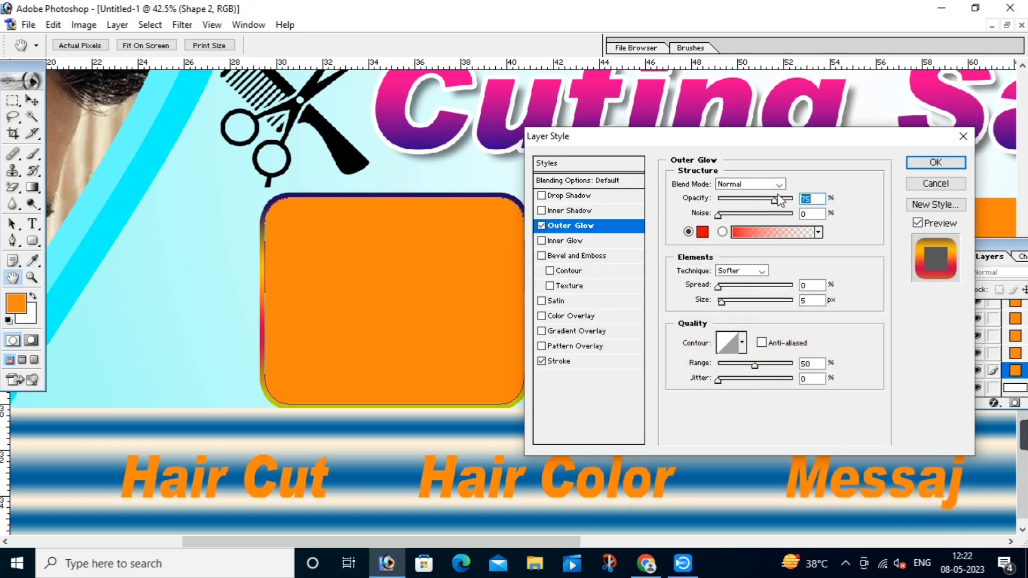
pyautogui.moveTo(718, 285); pyautogui.dragTo(740, 304)
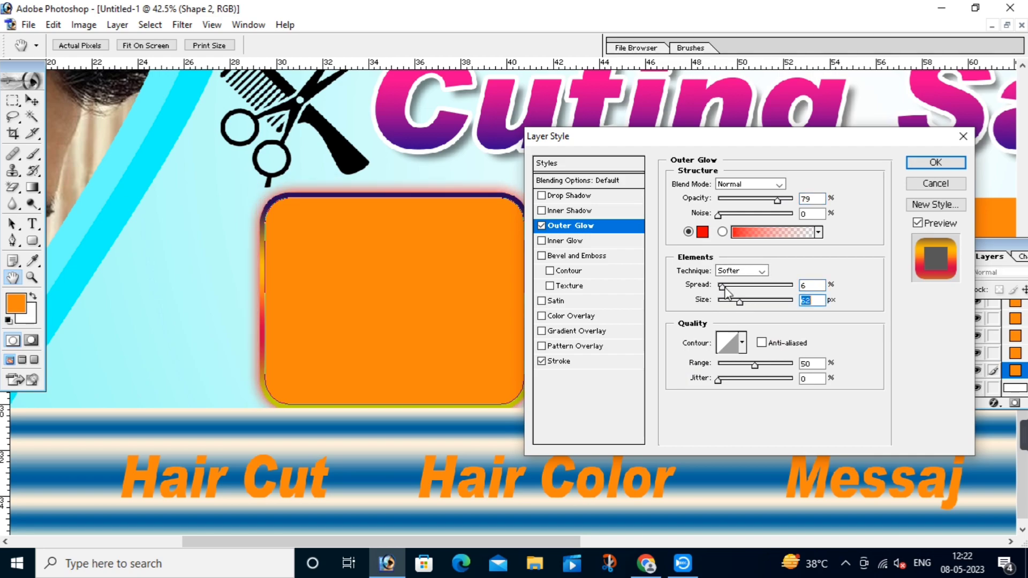
pyautogui.click(943, 162)
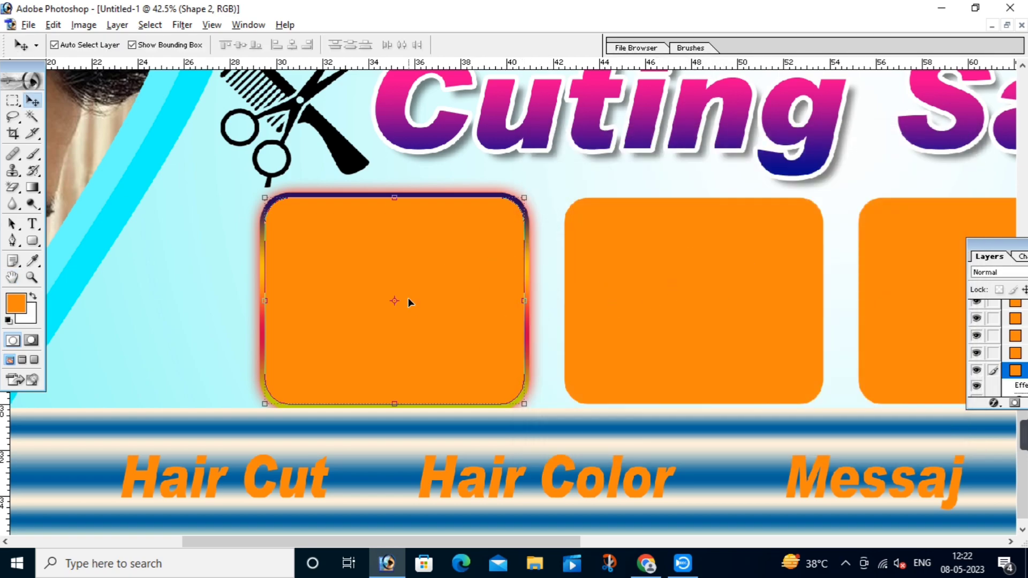
# Step: Copy the first box's layer style and paste it onto the second box
pyautogui.hotkey('alt', 'l')
pyautogui.press('y')
pyautogui.press('c')
pyautogui.moveTo(859, 341); pyautogui.dragTo(506, 332)
pyautogui.click(299, 268)
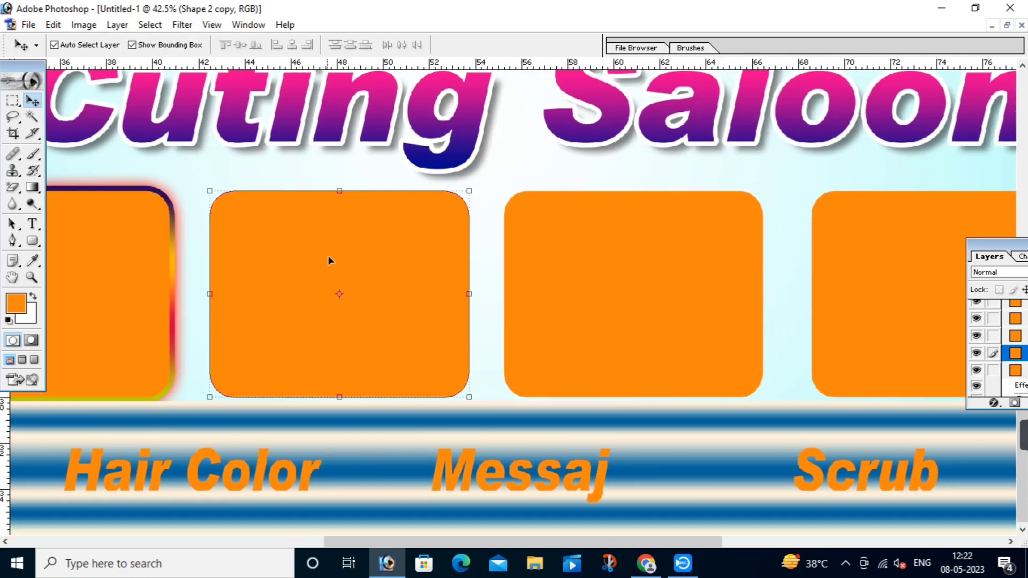
pyautogui.hotkey('alt', 'l')
pyautogui.press('y')
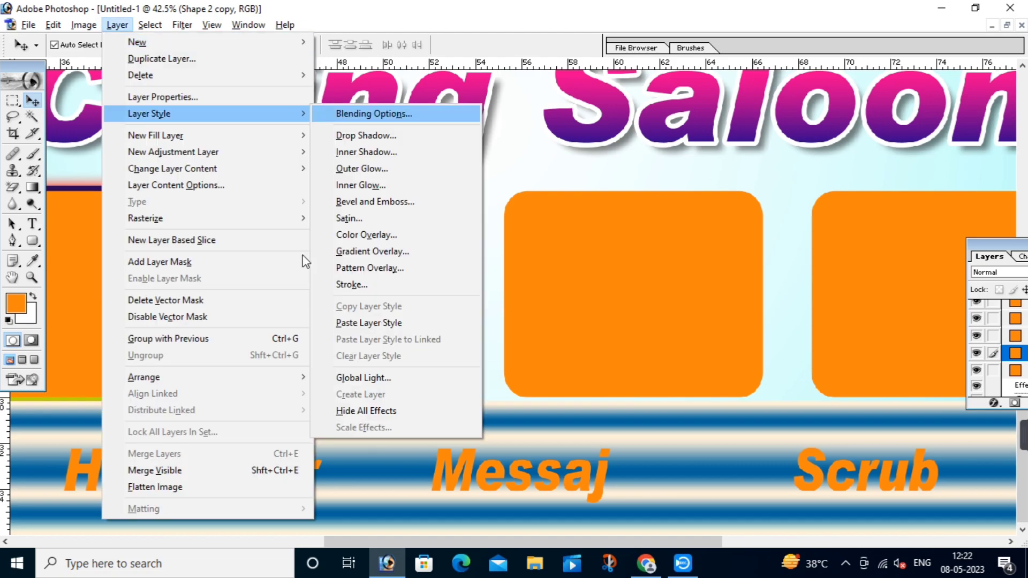
pyautogui.press('p')
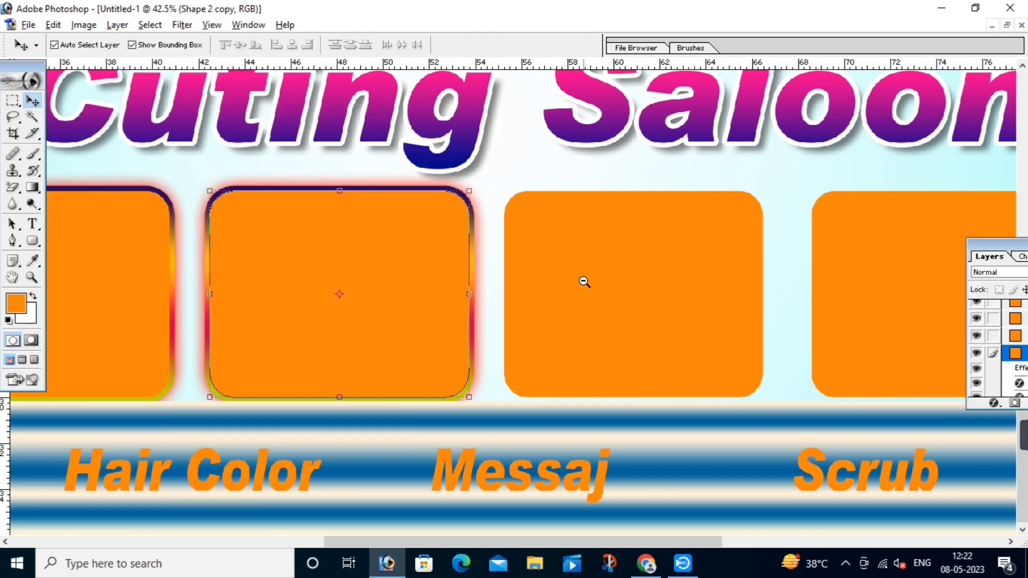
# Step: Paste the same layer style onto the third and fourth orange boxes
pyautogui.keyDown('alt'); pyautogui.click(583, 281); pyautogui.keyUp('alt')
pyautogui.keyDown('alt'); pyautogui.click(617, 342); pyautogui.keyUp('alt')
pyautogui.click(432, 375)
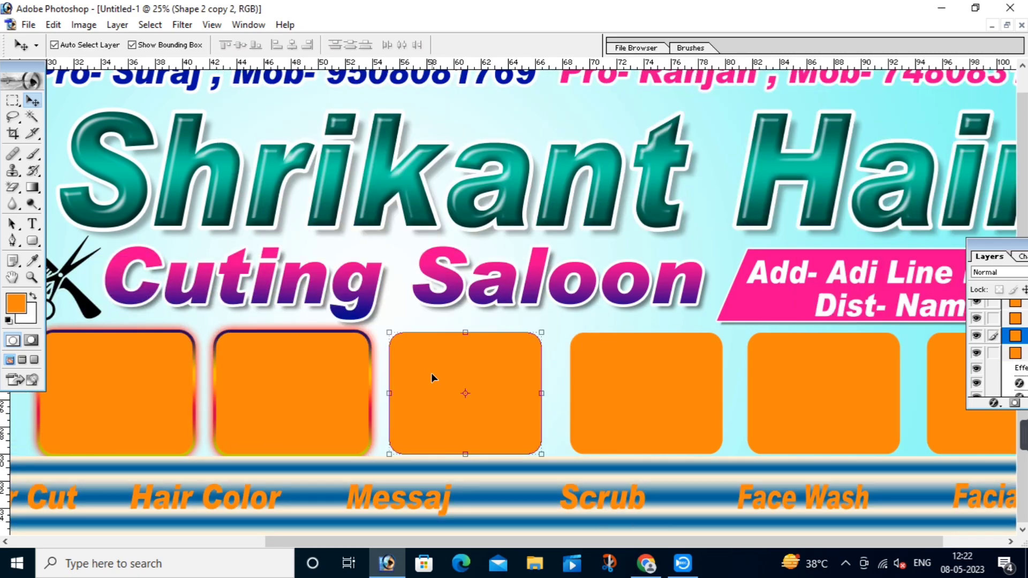
pyautogui.hotkey('alt', 'l')
pyautogui.press('y')
pyautogui.press('p')
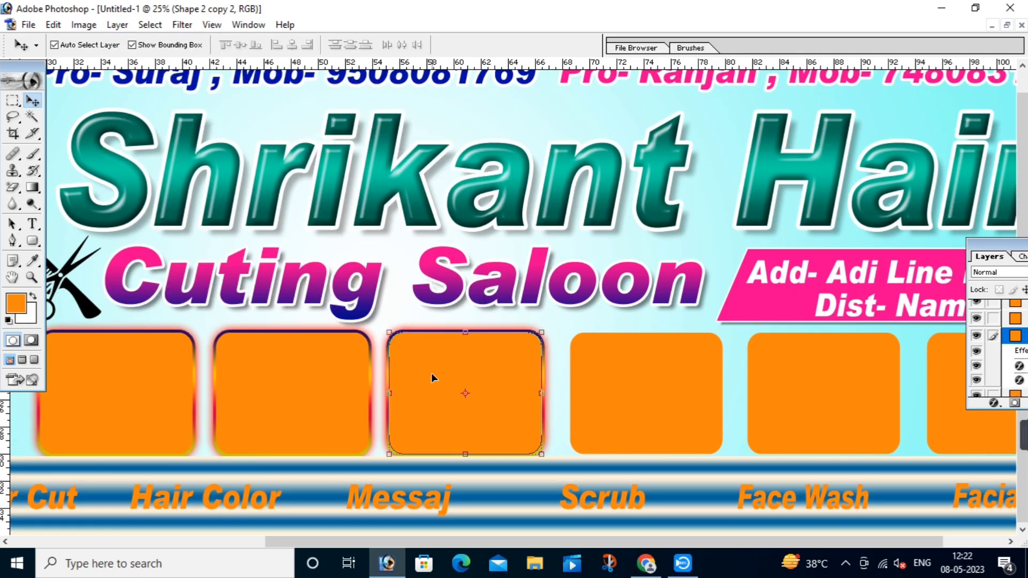
pyautogui.click(626, 369)
pyautogui.hotkey('alt', 'l')
pyautogui.press('y')
pyautogui.press('p')
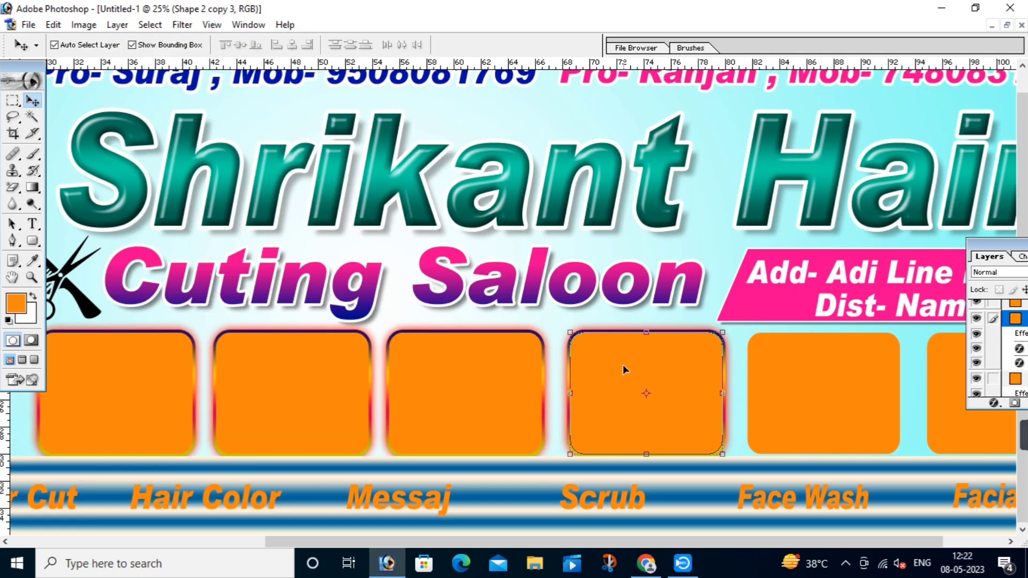
# Step: Paste the layer style onto the fifth and sixth boxes, then return to Chrome
pyautogui.click(797, 370)
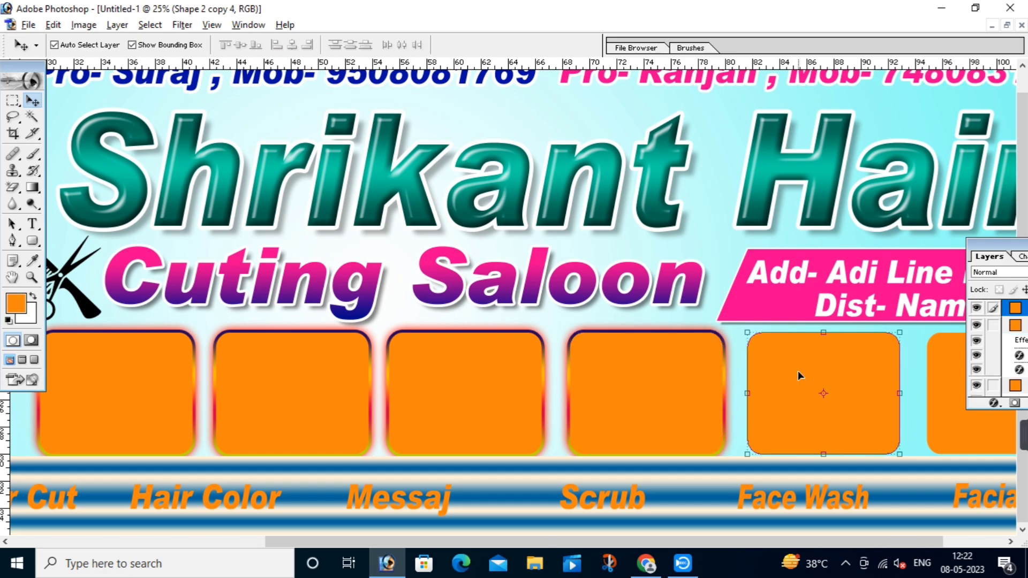
pyautogui.hotkey('alt', 'l')
pyautogui.press('y')
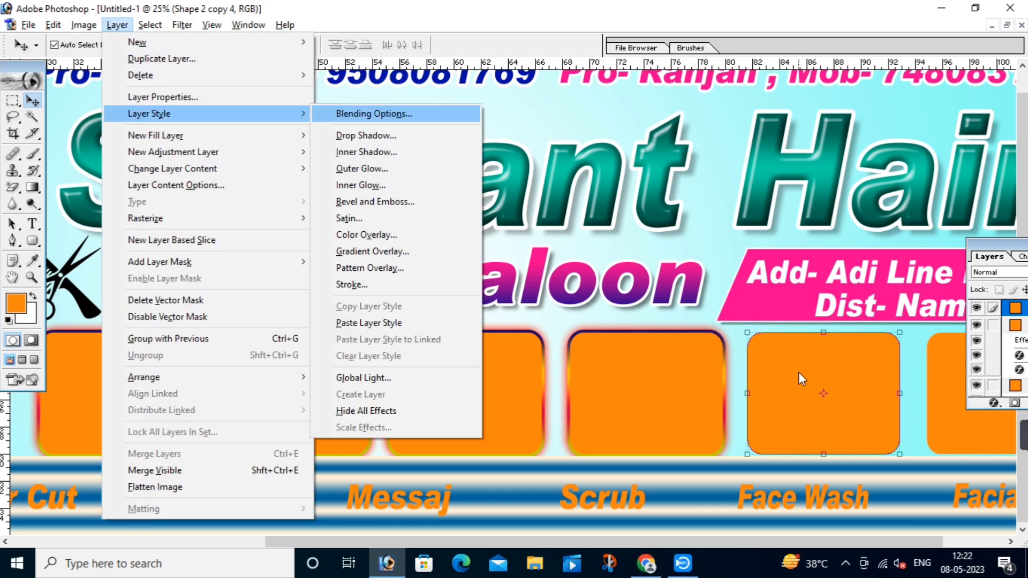
pyautogui.press('p')
pyautogui.moveTo(639, 364); pyautogui.dragTo(549, 363)
pyautogui.click(856, 394)
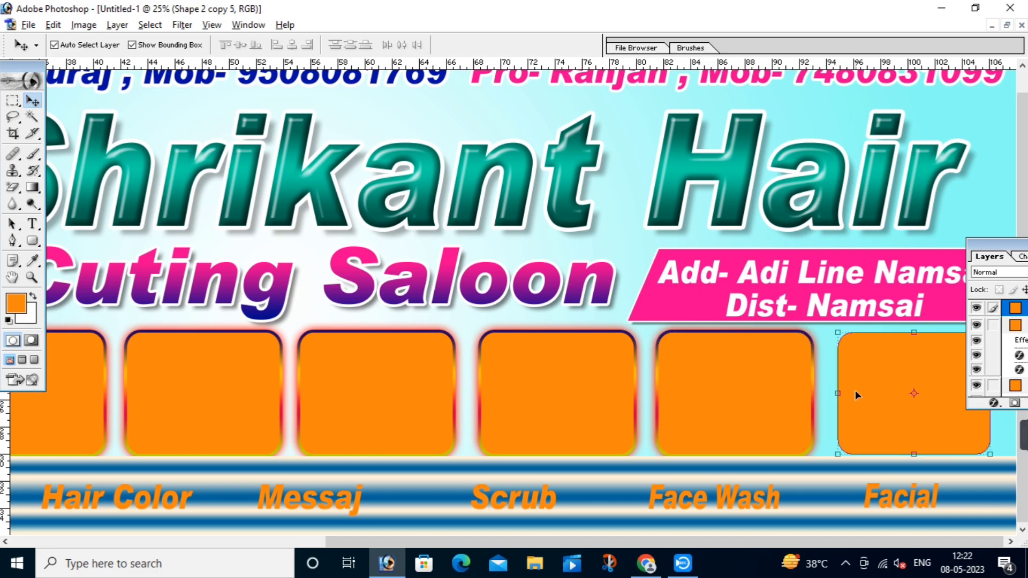
pyautogui.hotkey('alt', 'l')
pyautogui.press('y')
pyautogui.press('p')
pyautogui.moveTo(275, 380); pyautogui.dragTo(535, 381)
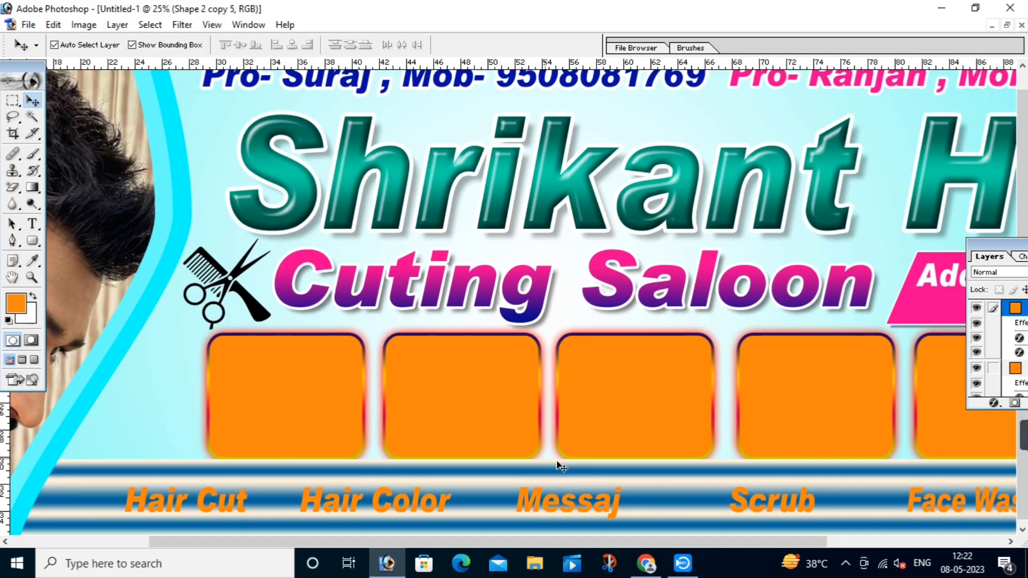
pyautogui.click(646, 564)
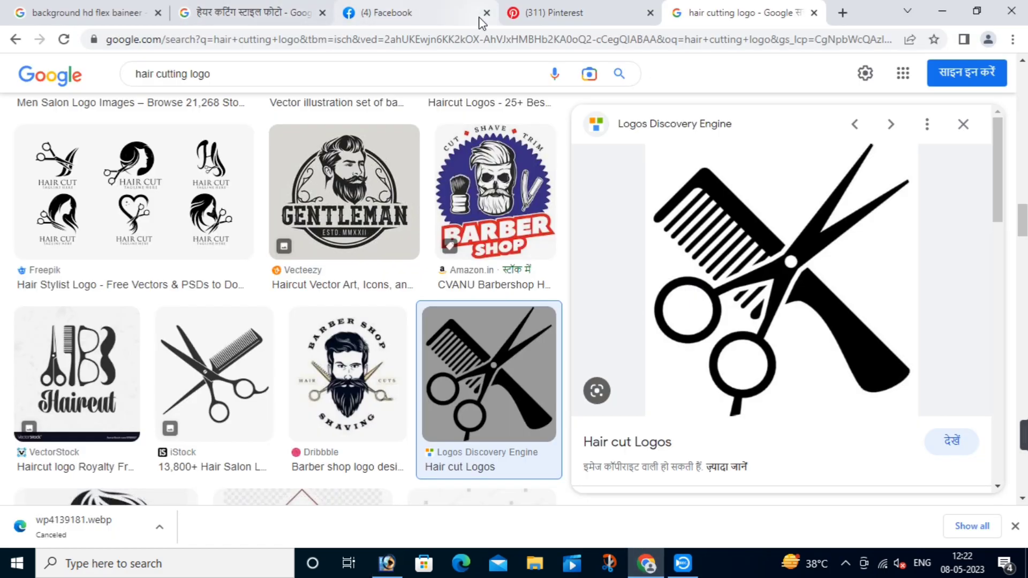
# Step: Copy the MensXP photo of the bearded man in a blue shirt, then return to Photoshop
pyautogui.click(300, 12)
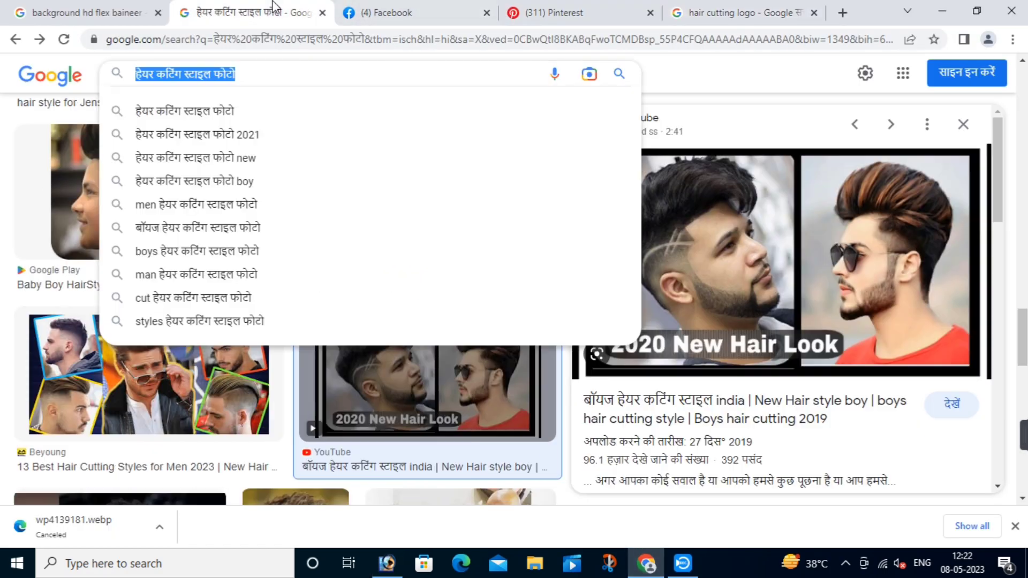
pyautogui.click(973, 129)
pyautogui.scroll(-1, 448, 207)
pyautogui.scroll(-8, 447, 208)
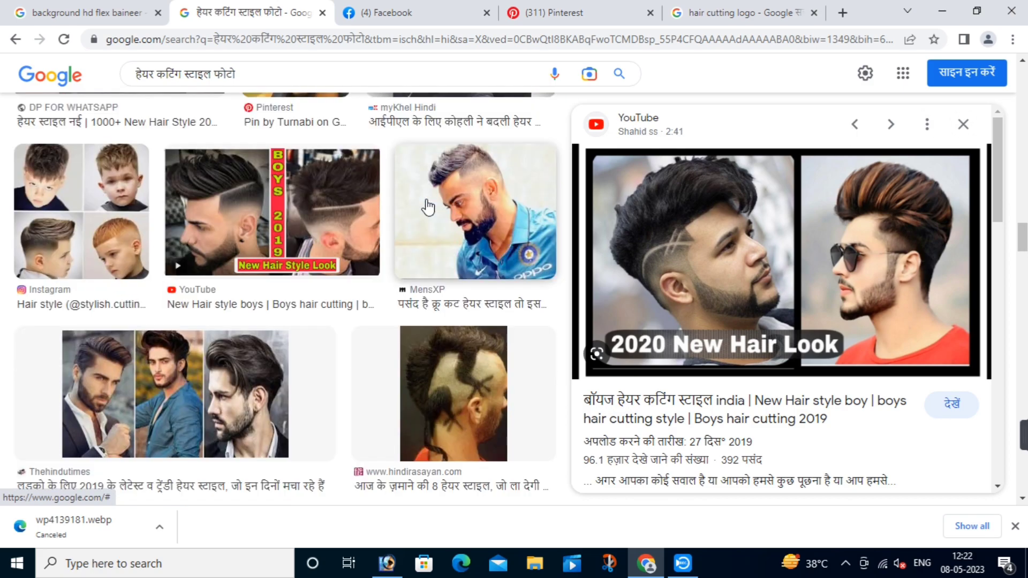
pyautogui.click(484, 214)
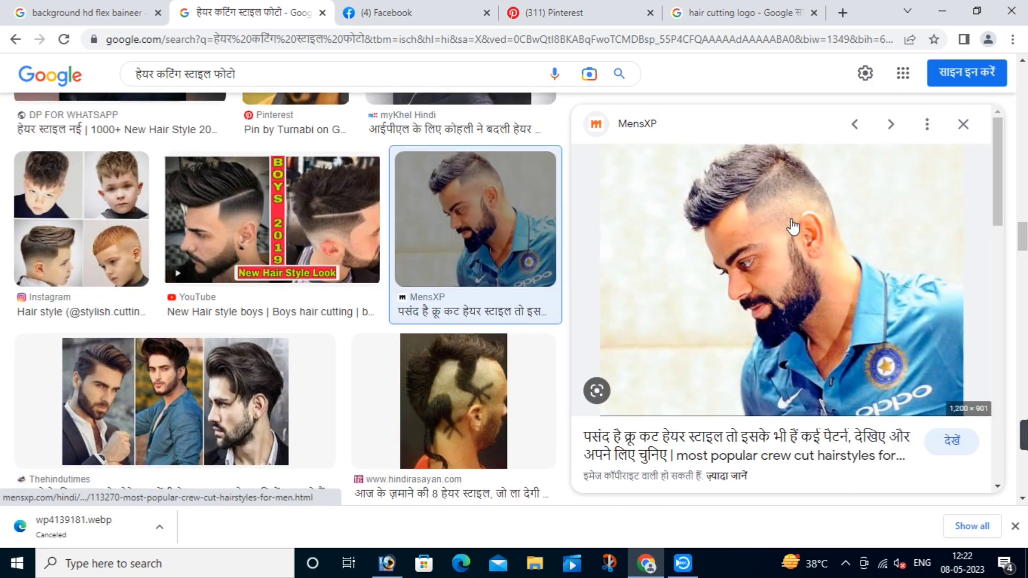
pyautogui.rightClick(755, 263)
pyautogui.click(800, 439)
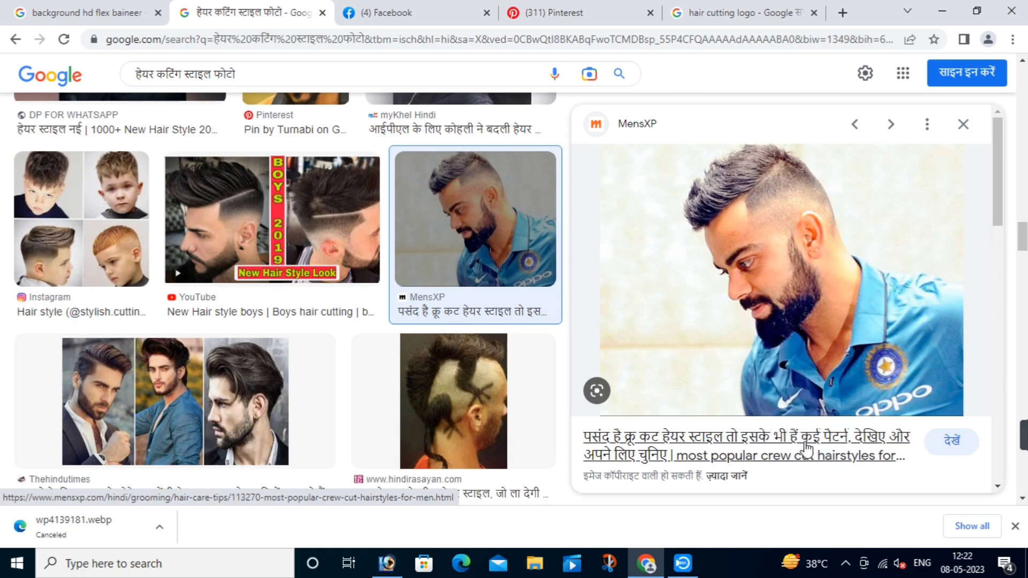
pyautogui.hotkey('alt', 'Tab')
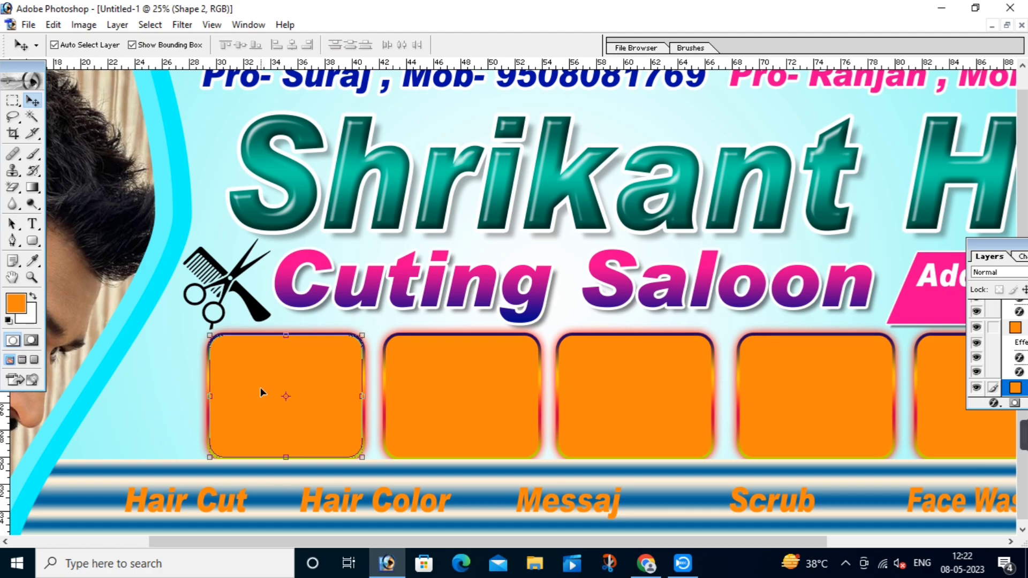
# Step: Paste the bearded man's photo, clip it to the first orange box, and scale it to fit
pyautogui.hotkey('ctrl', 'v')
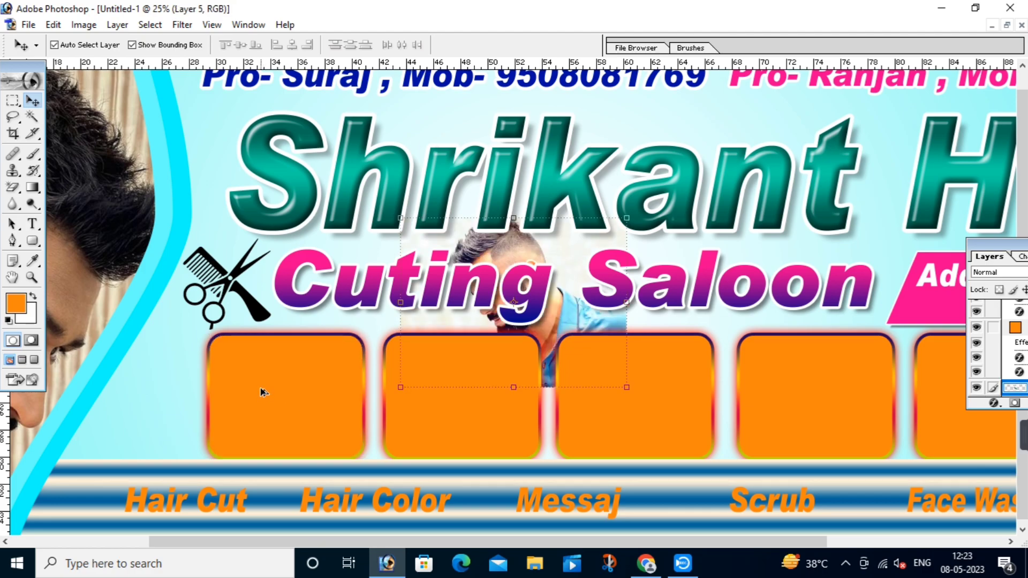
pyautogui.hotkey('ctrl', 'g')
pyautogui.moveTo(553, 330); pyautogui.dragTo(317, 436)
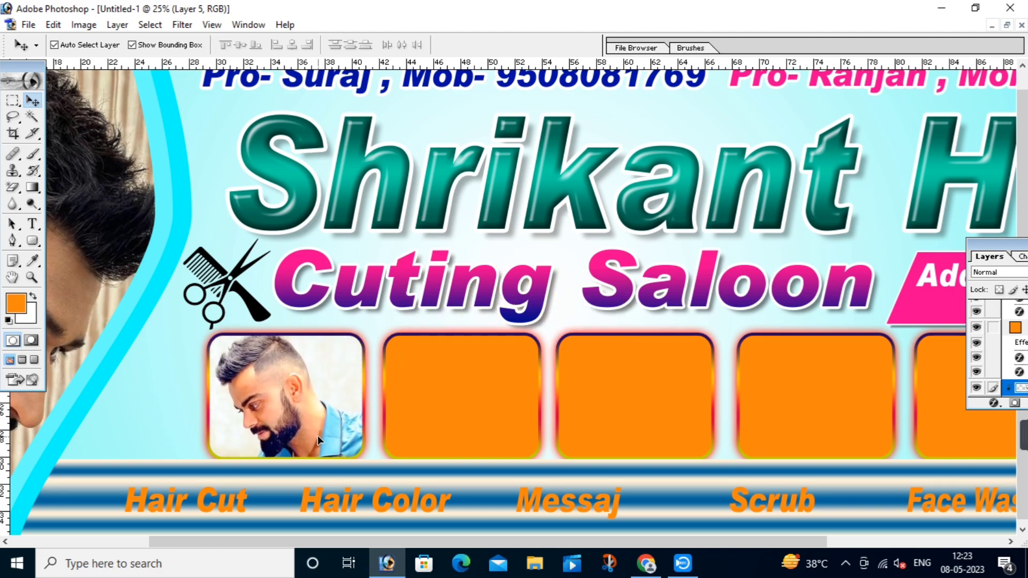
pyautogui.moveTo(397, 501); pyautogui.dragTo(366, 483)
pyautogui.press('Return')
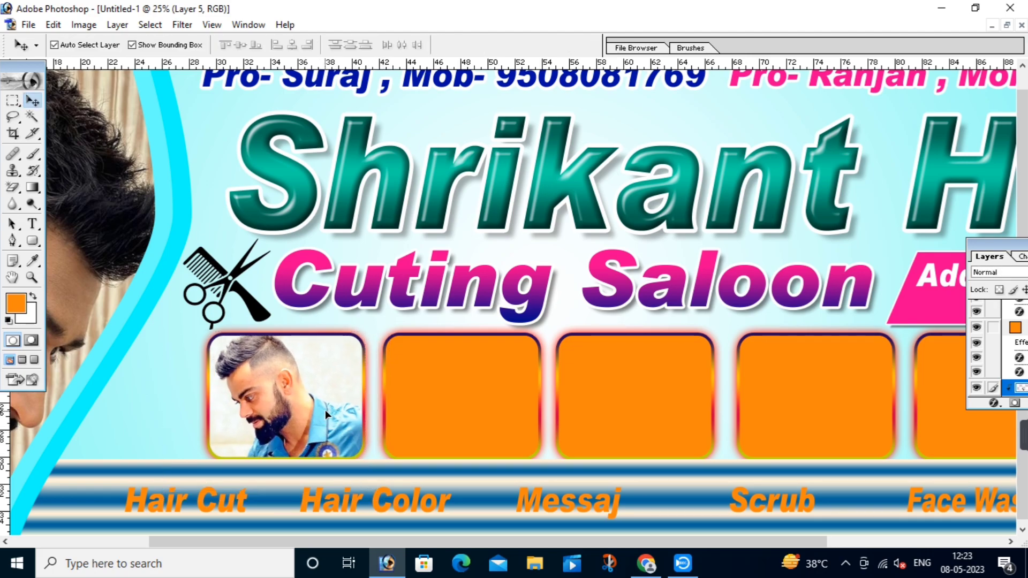
# Step: Copy the smiling man in the olive jacket photo from the Google Images results
pyautogui.click(648, 567)
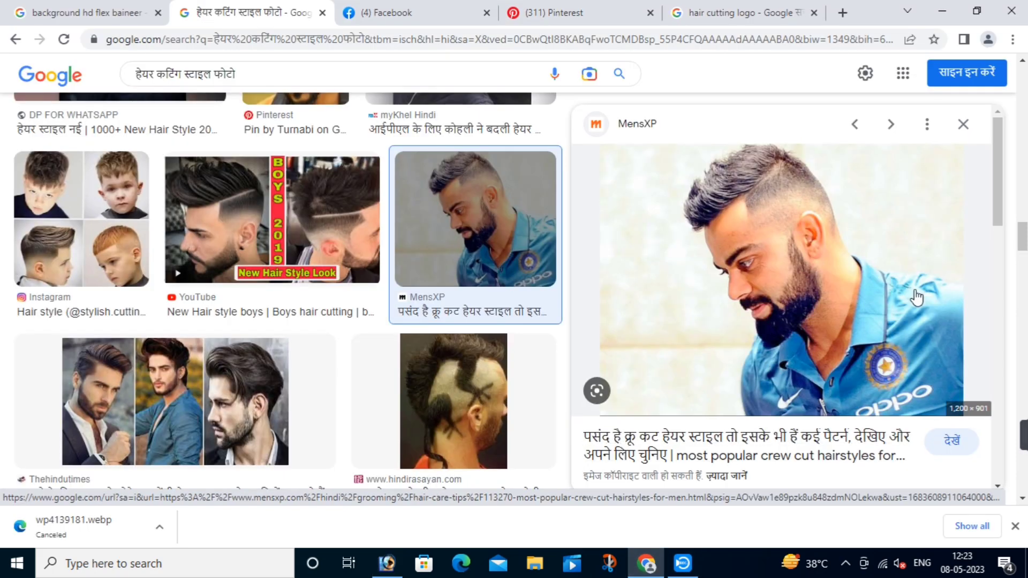
pyautogui.scroll(-6, 899, 342)
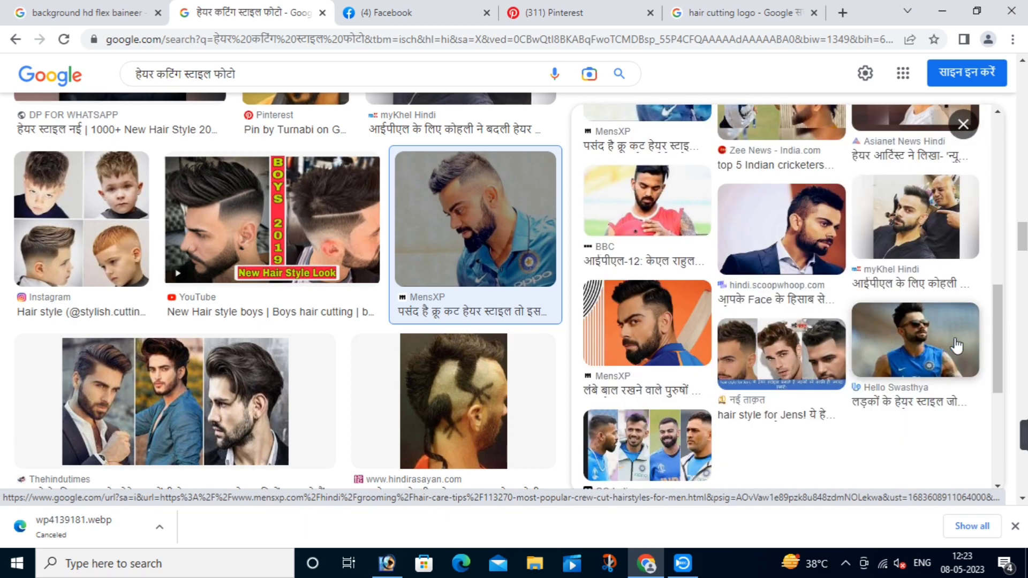
pyautogui.scroll(-6, 415, 370)
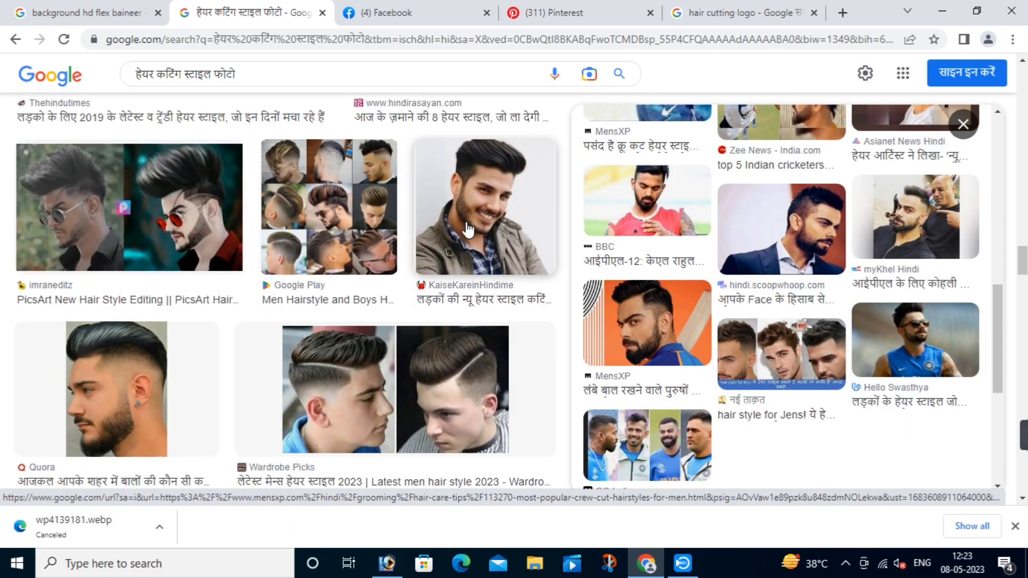
pyautogui.click(459, 203)
pyautogui.rightClick(775, 219)
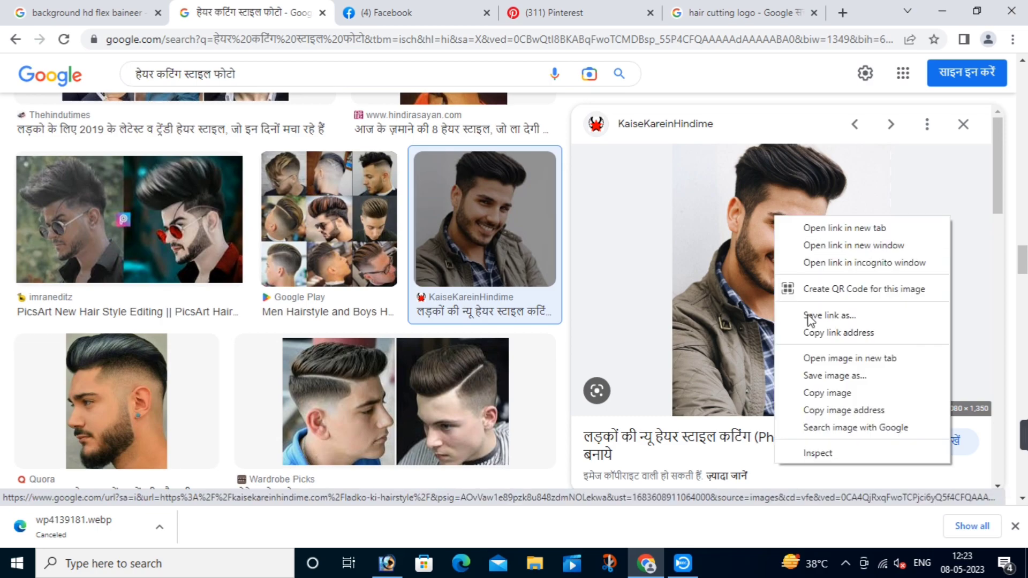
pyautogui.click(823, 396)
# Step: Paste the smiling man's photo, clip it to the second orange box, and scale it to 82.4%
pyautogui.hotkey('alt', 'Tab')
pyautogui.click(447, 395)
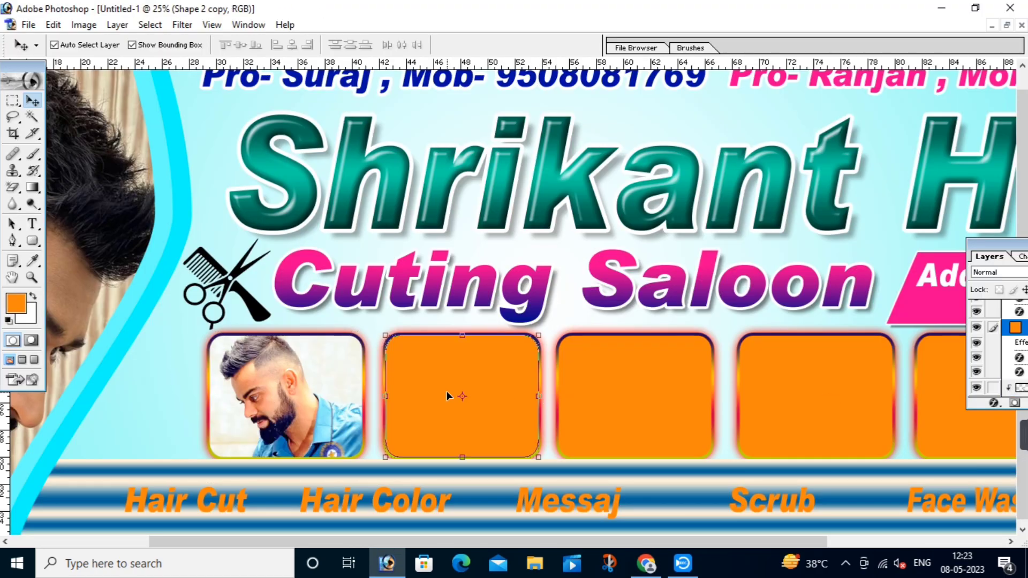
pyautogui.hotkey('ctrl', 'v')
pyautogui.hotkey('ctrl', 'g')
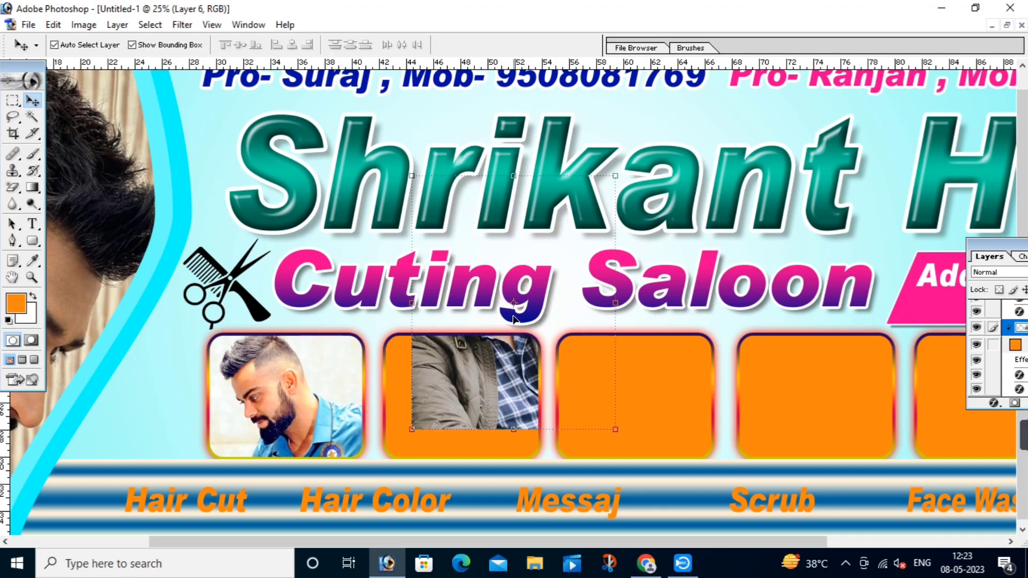
pyautogui.moveTo(514, 319); pyautogui.dragTo(482, 416)
pyautogui.moveTo(573, 340); pyautogui.dragTo(504, 368)
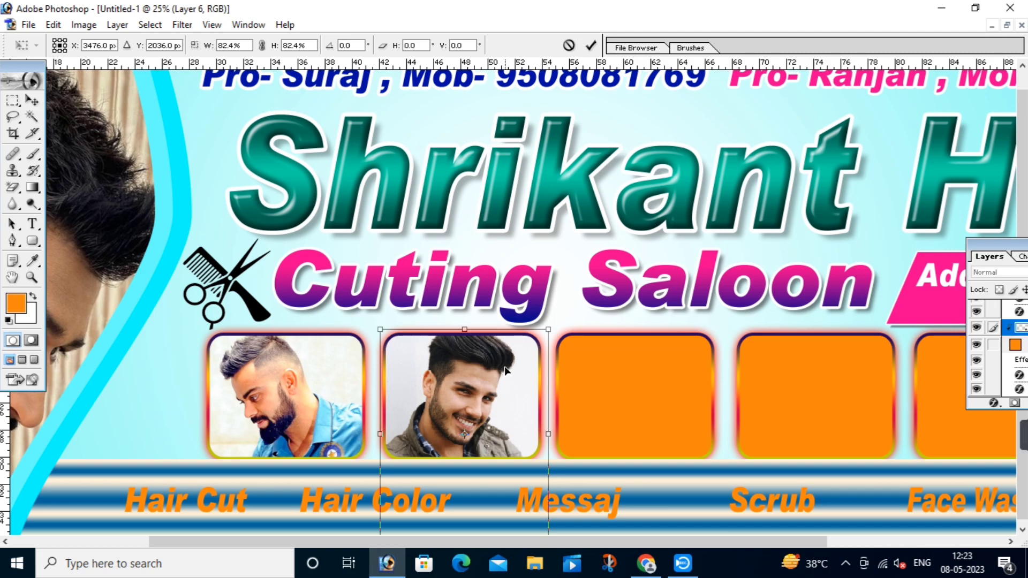
pyautogui.press('Return')
# Step: Copy the side-profile haircut photo from the Google Images results
pyautogui.moveTo(680, 379); pyautogui.dragTo(454, 377)
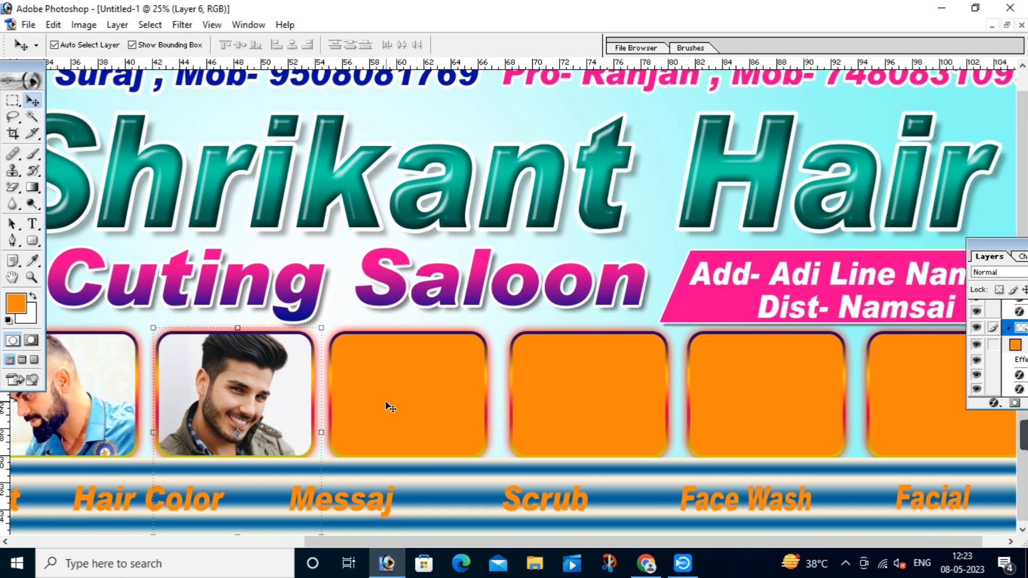
pyautogui.click(646, 562)
pyautogui.scroll(-5, 749, 299)
pyautogui.click(744, 282)
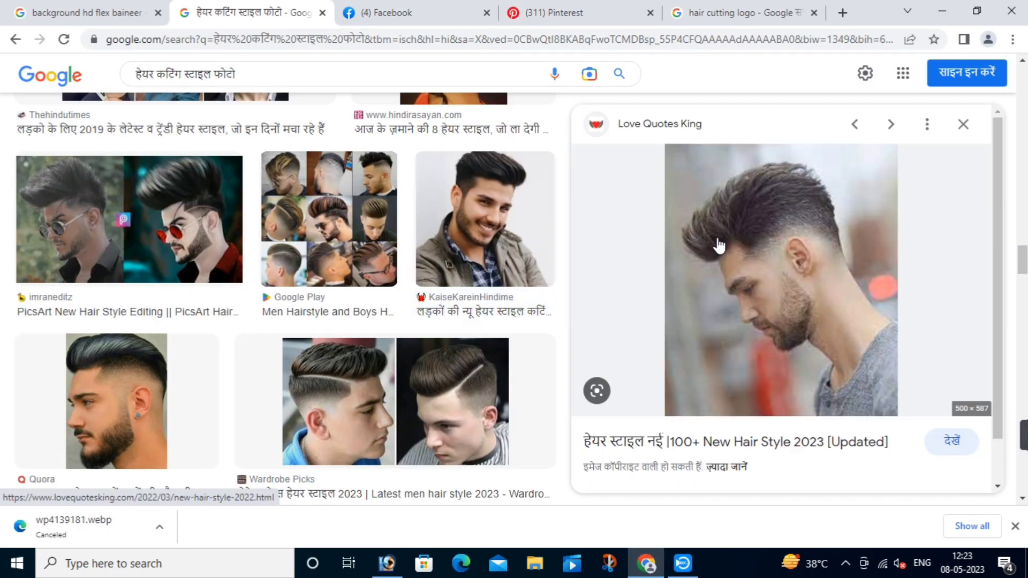
pyautogui.rightClick(744, 282)
pyautogui.click(749, 403)
pyautogui.hotkey('alt', 'Tab')
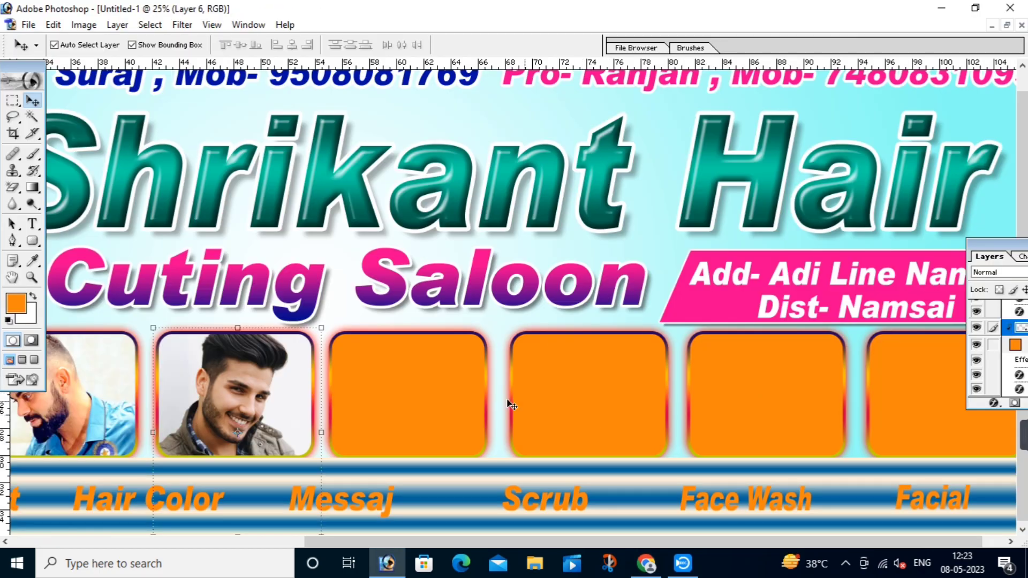
# Step: Paste the side-profile photo into the third orange box and enlarge it to 197%
pyautogui.click(433, 399)
pyautogui.hotkey('ctrl', 'v')
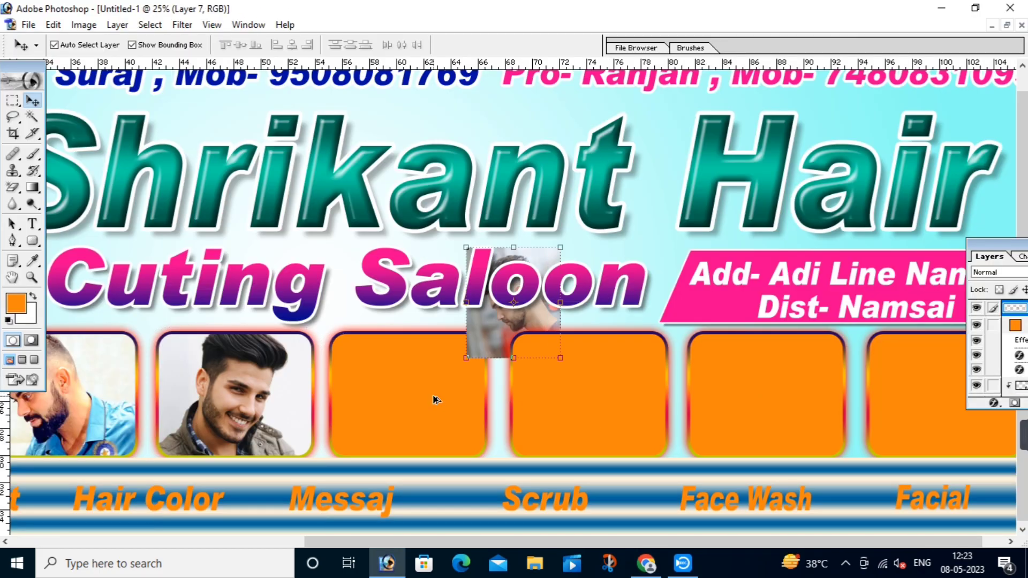
pyautogui.moveTo(505, 318); pyautogui.dragTo(382, 430)
pyautogui.moveTo(436, 357); pyautogui.dragTo(506, 276)
pyautogui.moveTo(337, 470); pyautogui.dragTo(314, 496)
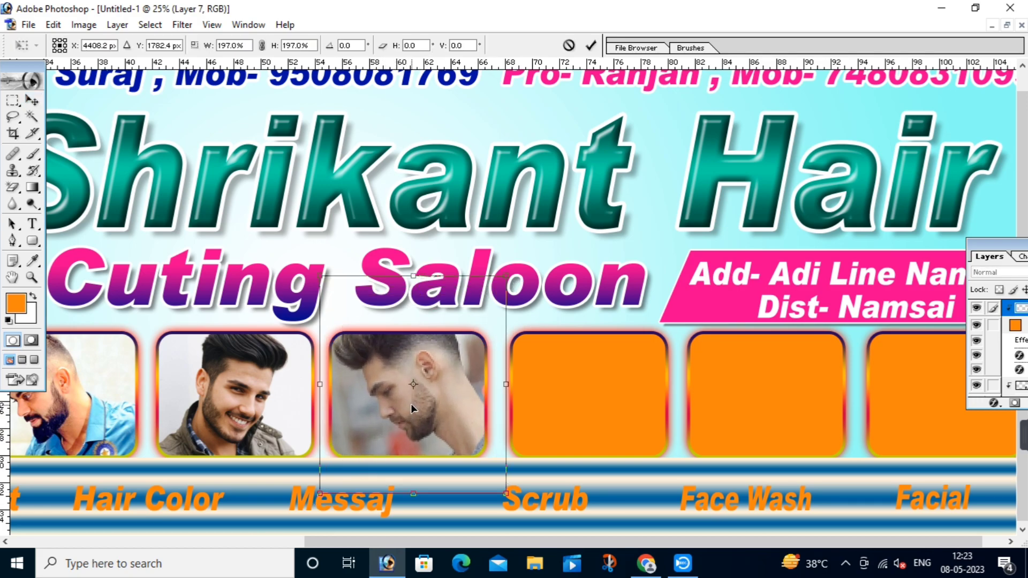
pyautogui.moveTo(410, 403); pyautogui.dragTo(404, 436)
pyautogui.press('Return')
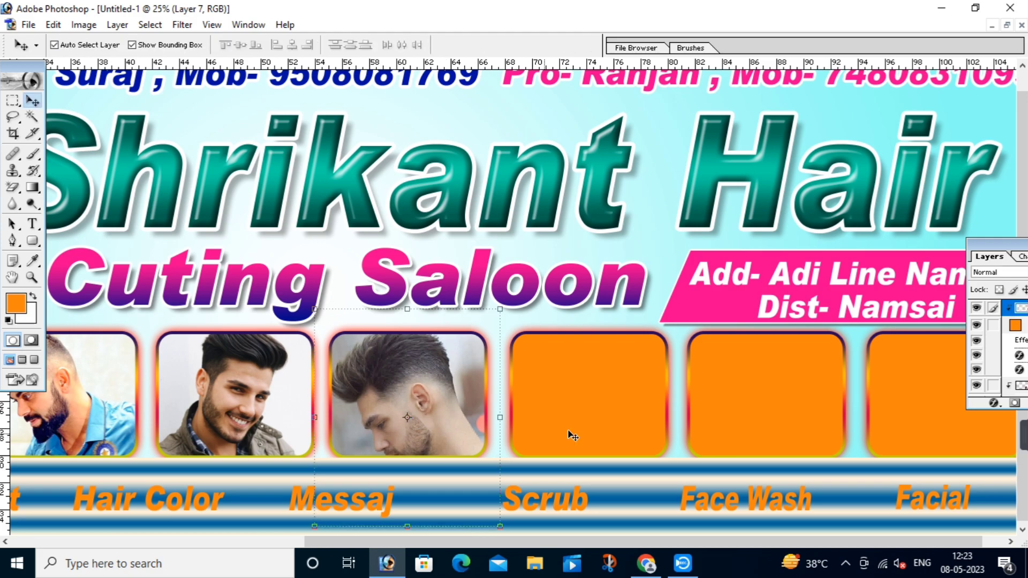
# Step: Select the fourth orange box and copy the grey-haired haircut photo from Google Images
pyautogui.moveTo(659, 407); pyautogui.dragTo(371, 430)
pyautogui.click(566, 390)
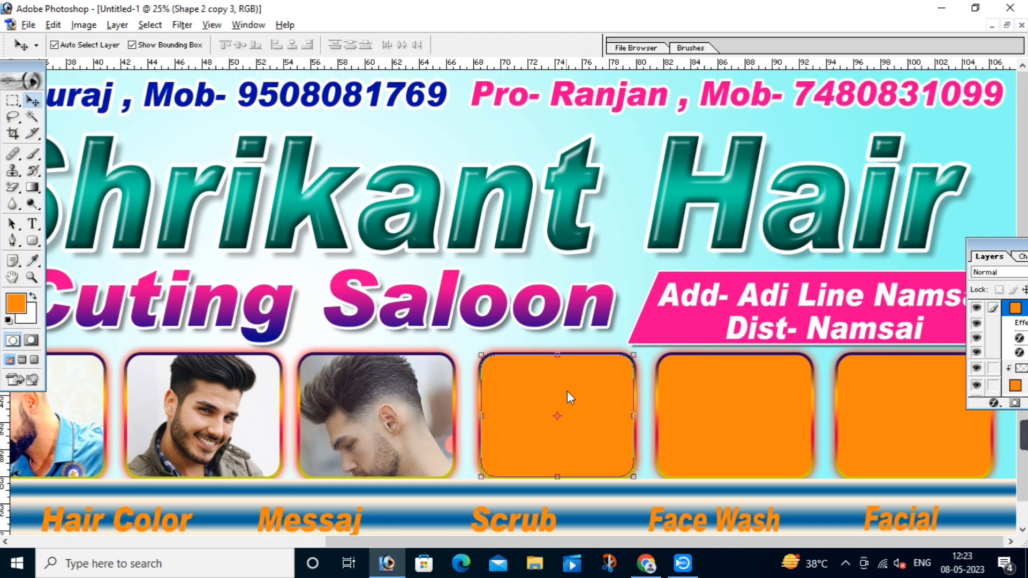
pyautogui.click(646, 563)
pyautogui.scroll(-3, 828, 279)
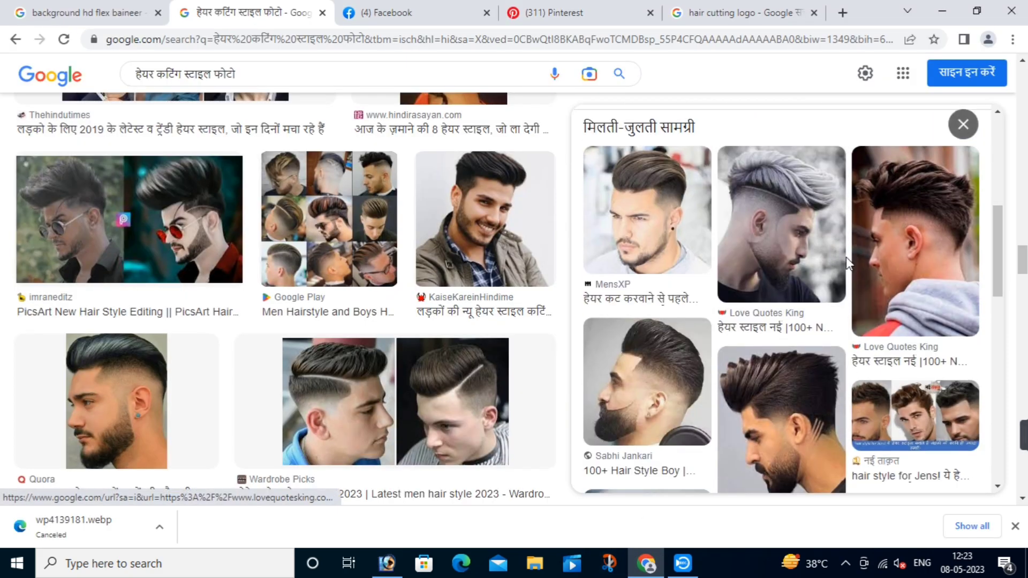
pyautogui.click(825, 217)
pyautogui.rightClick(744, 250)
pyautogui.click(763, 421)
pyautogui.hotkey('alt', 'Tab')
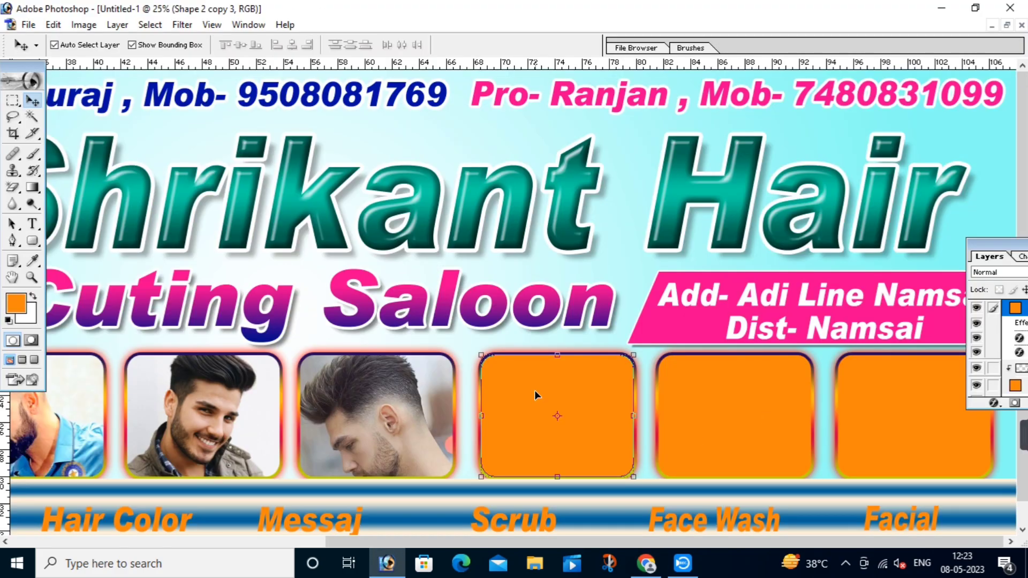
# Step: Paste the grey-haired photo, clip it to the fourth box, and enlarge it to 178.9%
pyautogui.hotkey('ctrl', 'v')
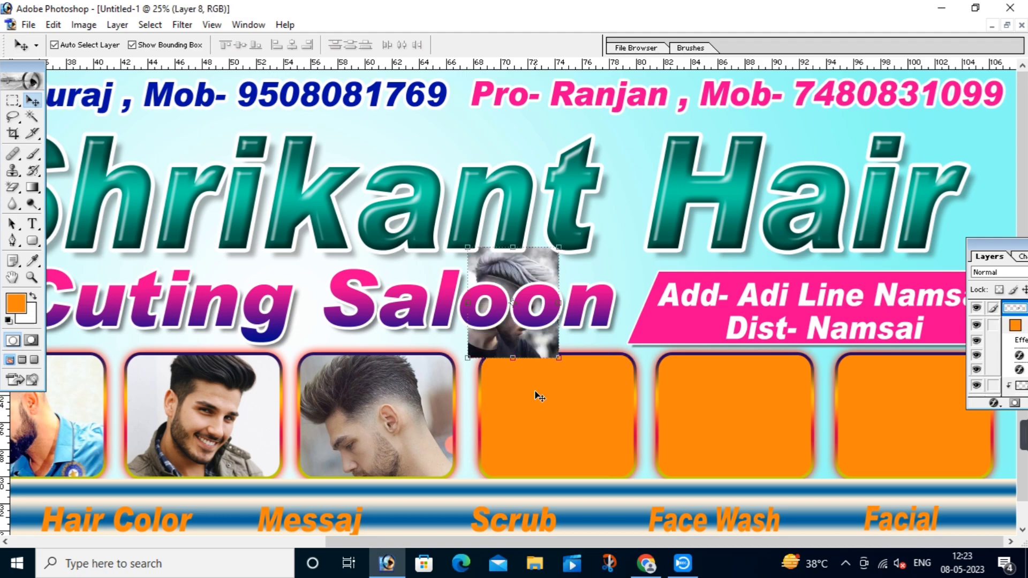
pyautogui.hotkey('ctrl', 'g')
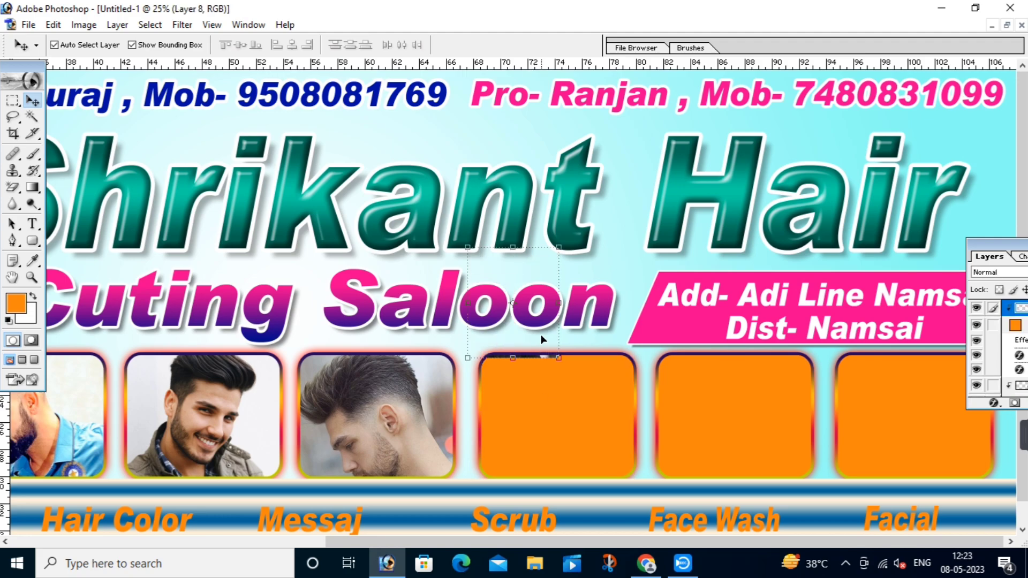
pyautogui.hotkey('ctrl', 't')
pyautogui.moveTo(526, 329); pyautogui.dragTo(539, 490)
pyautogui.moveTo(570, 408); pyautogui.dragTo(642, 313)
pyautogui.press('Return')
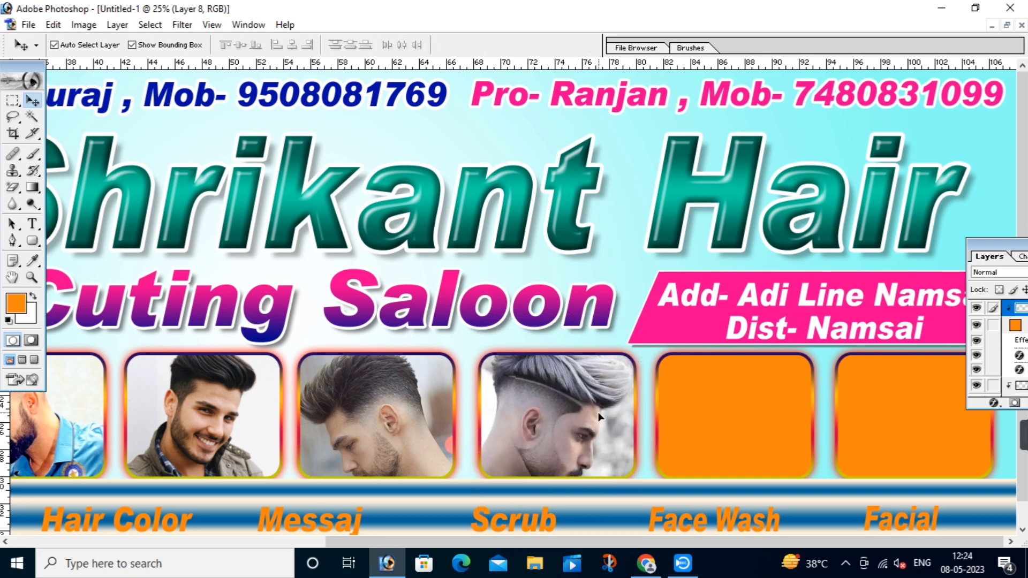
# Step: Select the fifth orange box and copy the side-profile pompadour photo from Google Images
pyautogui.click(715, 416)
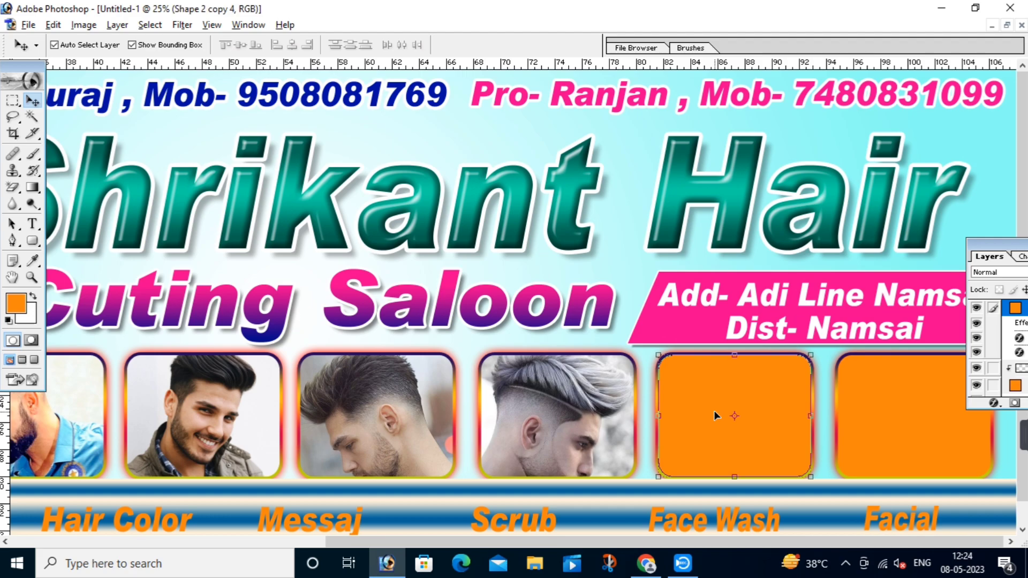
pyautogui.hotkey('alt', 'Tab')
pyautogui.scroll(-5, 719, 427)
pyautogui.click(898, 362)
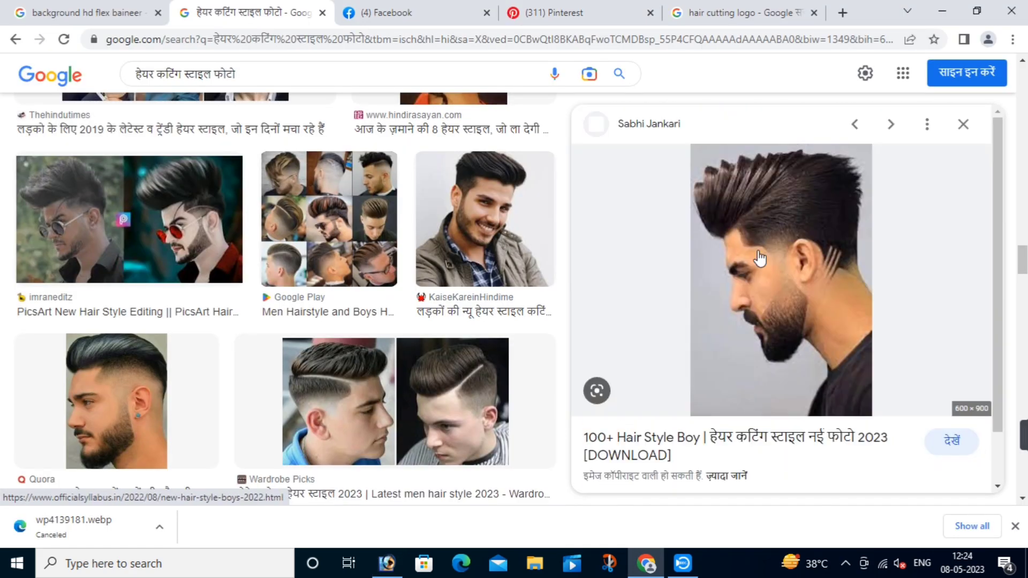
pyautogui.rightClick(761, 220)
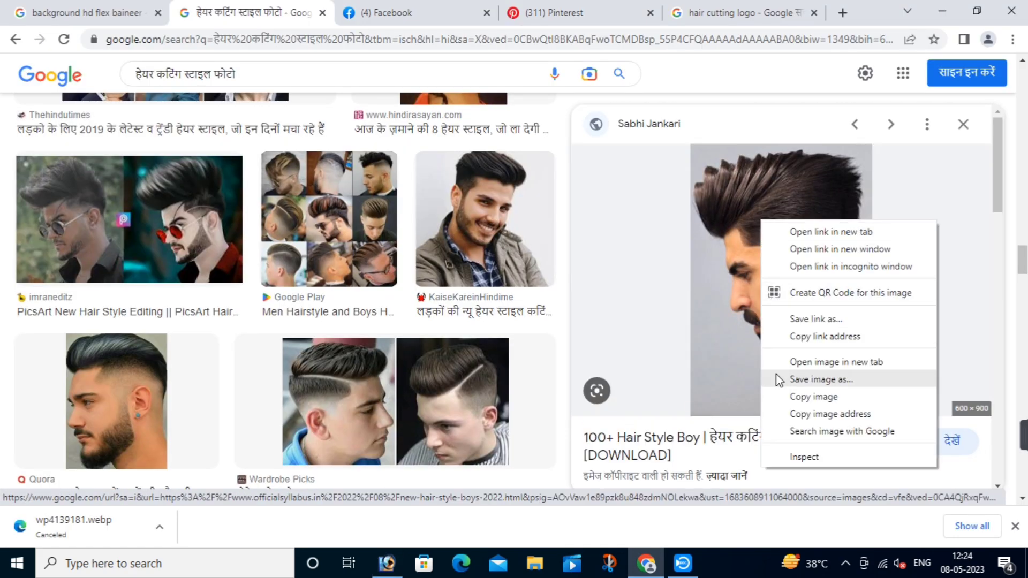
pyautogui.click(793, 396)
pyautogui.hotkey('alt', 'Tab')
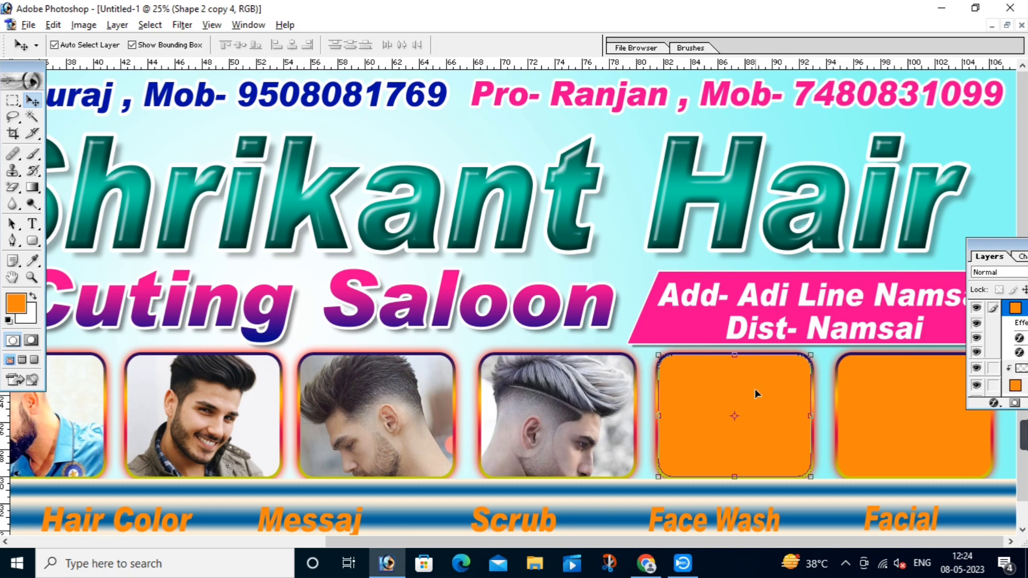
# Step: Paste the pompadour photo, clip it, then move and slightly enlarge it to fill the fifth frame
pyautogui.hotkey('ctrl', 'v')
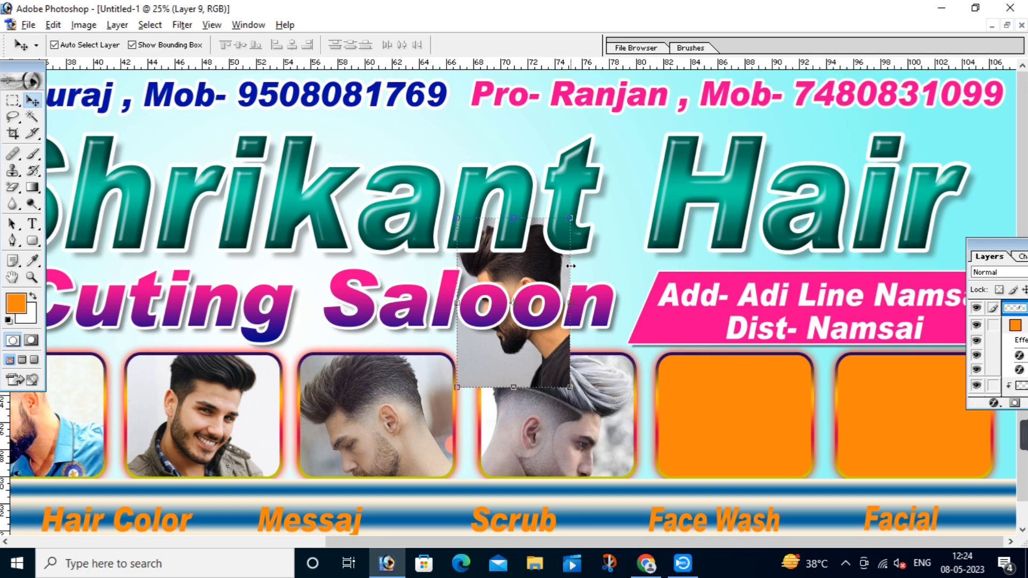
pyautogui.hotkey('ctrl', 'g')
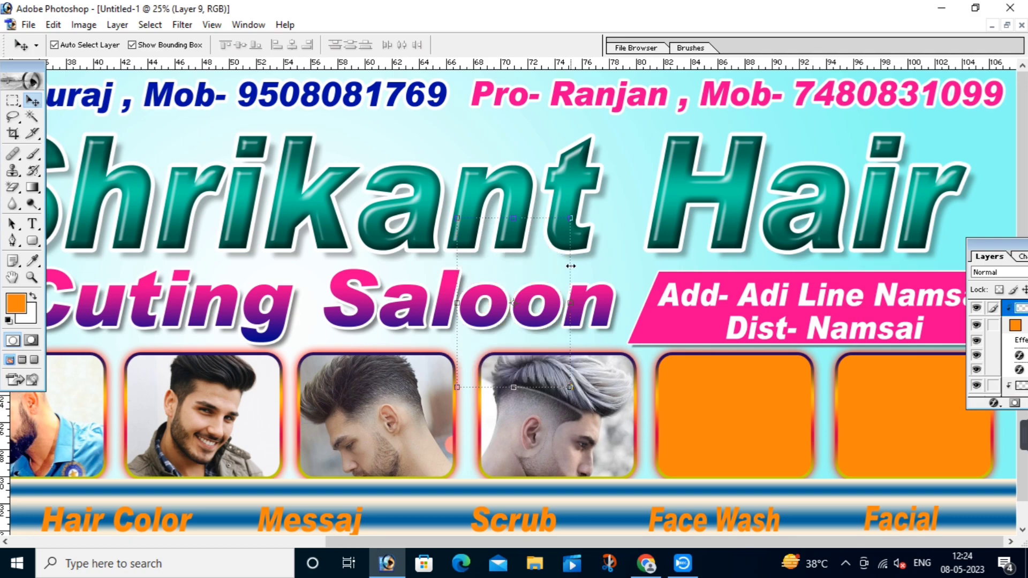
pyautogui.hotkey('ctrl', 't')
pyautogui.moveTo(512, 267); pyautogui.dragTo(840, 320)
pyautogui.moveTo(761, 435); pyautogui.dragTo(755, 477)
pyautogui.moveTo(806, 349); pyautogui.dragTo(817, 338)
pyautogui.press('Return')
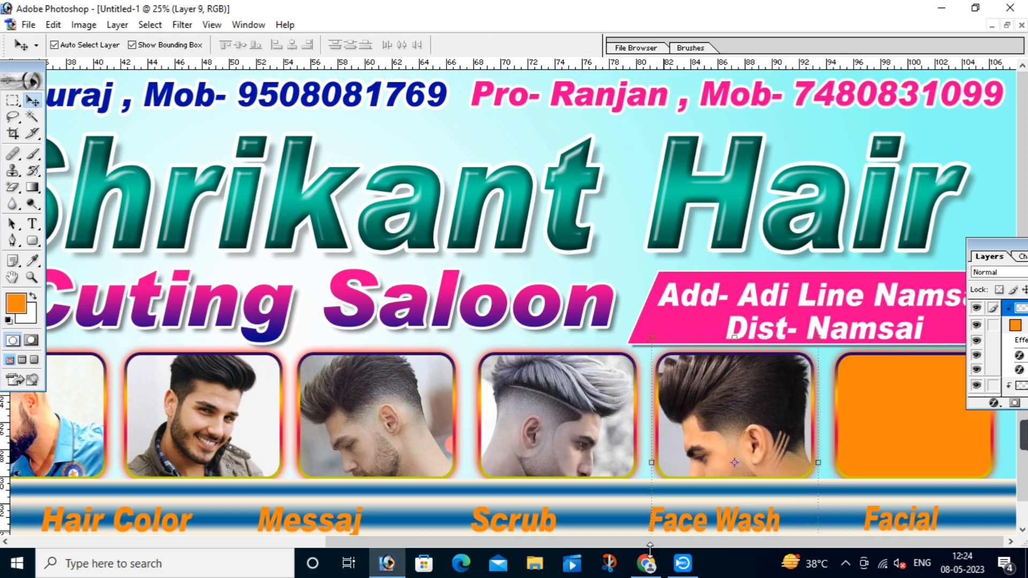
# Step: Copy the sunglasses brown-pompadour photo from Google Images and select the sixth orange frame
pyautogui.moveTo(658, 563)
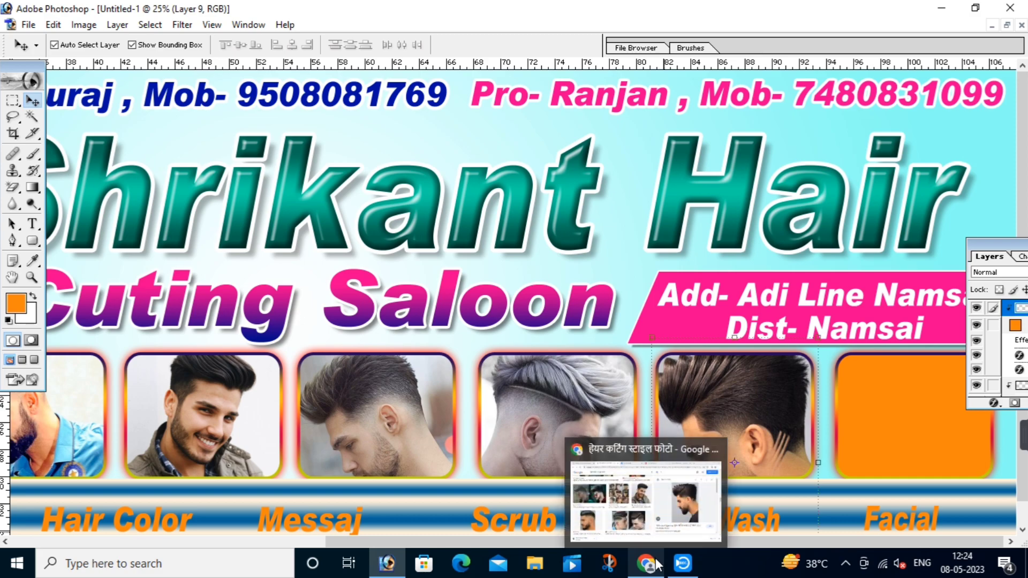
pyautogui.click(657, 565)
pyautogui.scroll(-5, 776, 305)
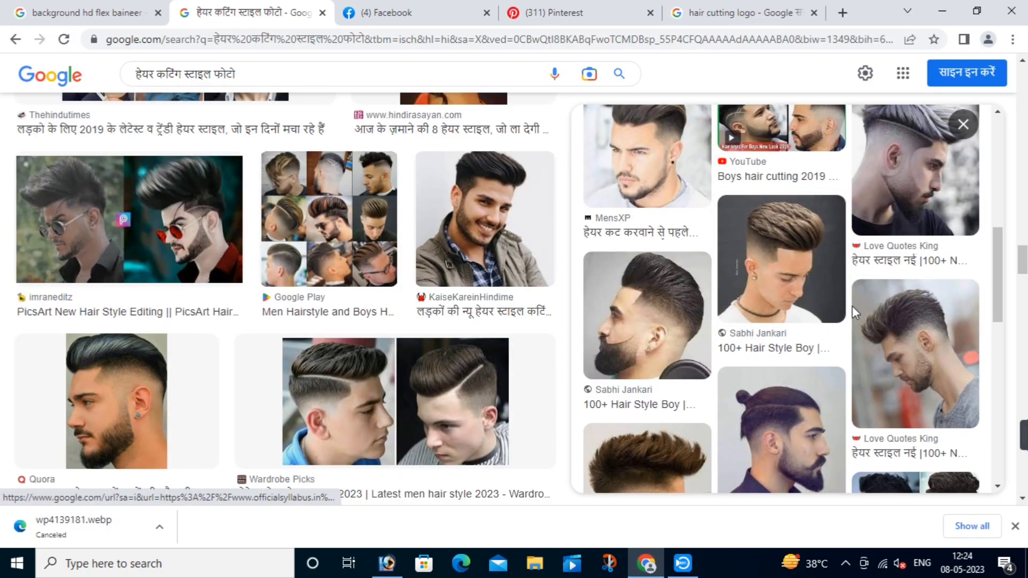
pyautogui.scroll(-5, 850, 299)
pyautogui.click(918, 428)
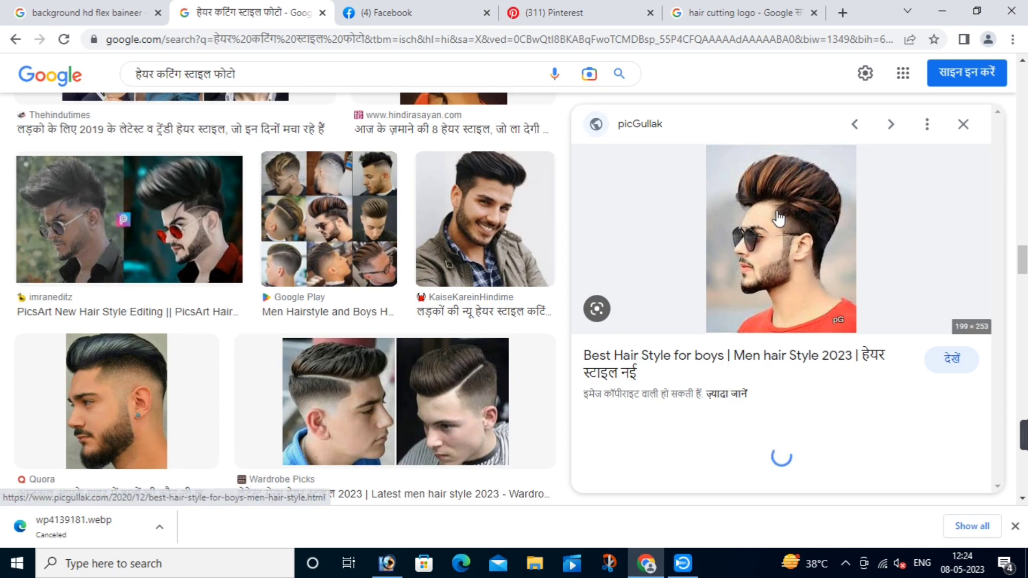
pyautogui.rightClick(757, 198)
pyautogui.click(801, 376)
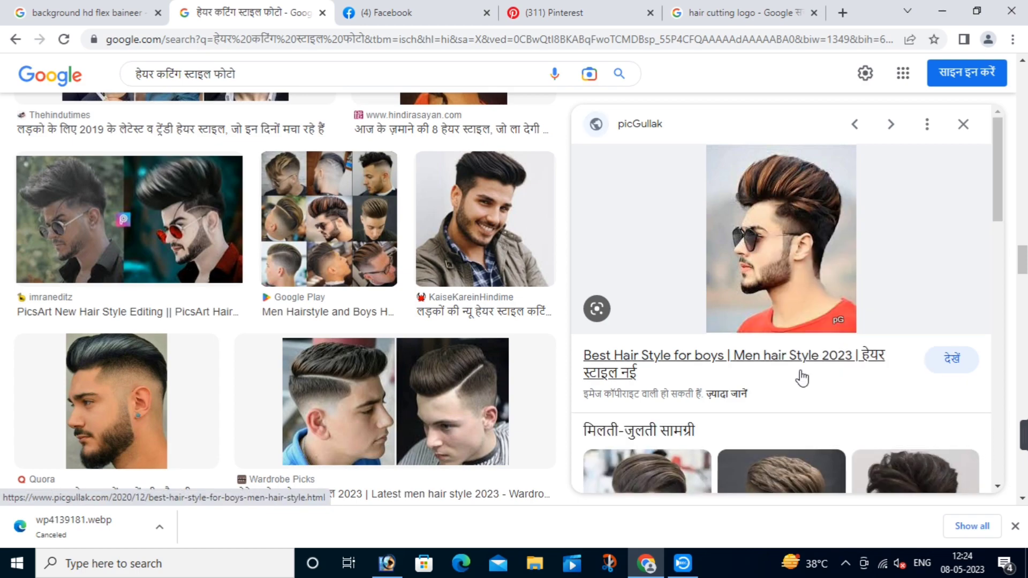
pyautogui.hotkey('alt', 'Tab')
pyautogui.click(878, 424)
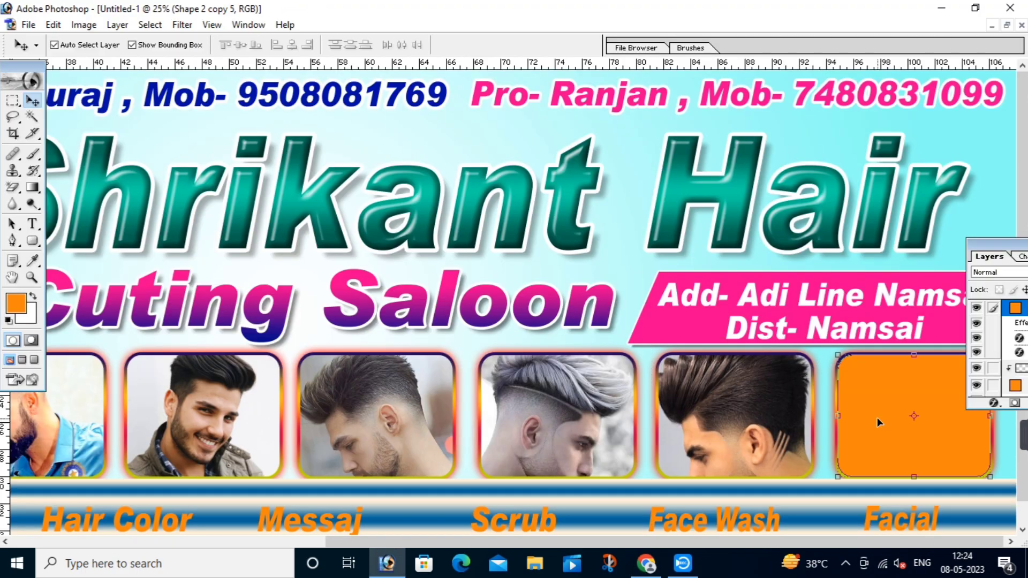
# Step: Paste and clip the sunglasses photo into the sixth frame, scale it to fill, then fit the banner on screen
pyautogui.hotkey('ctrl', 'v')
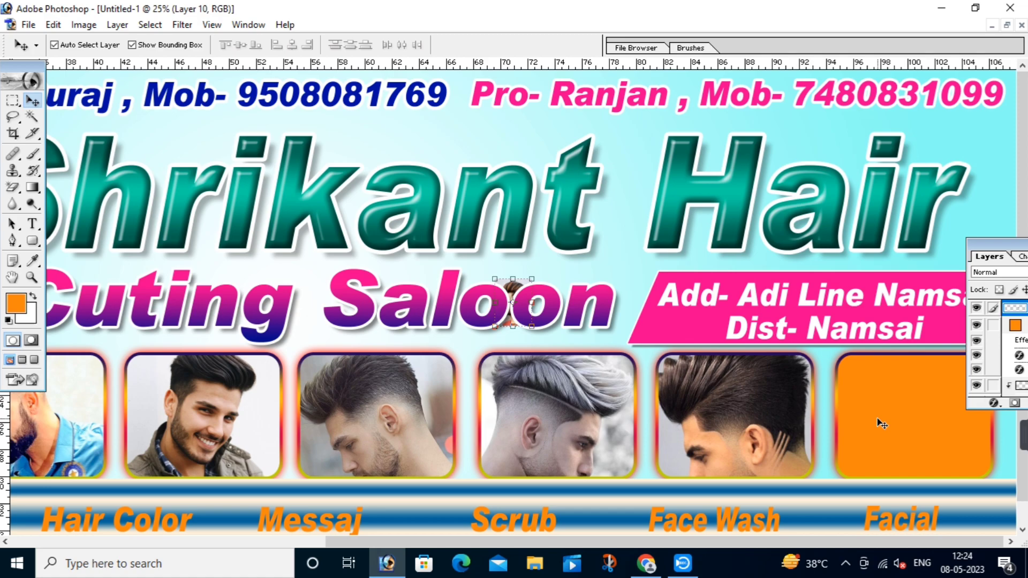
pyautogui.hotkey('ctrl', 'g')
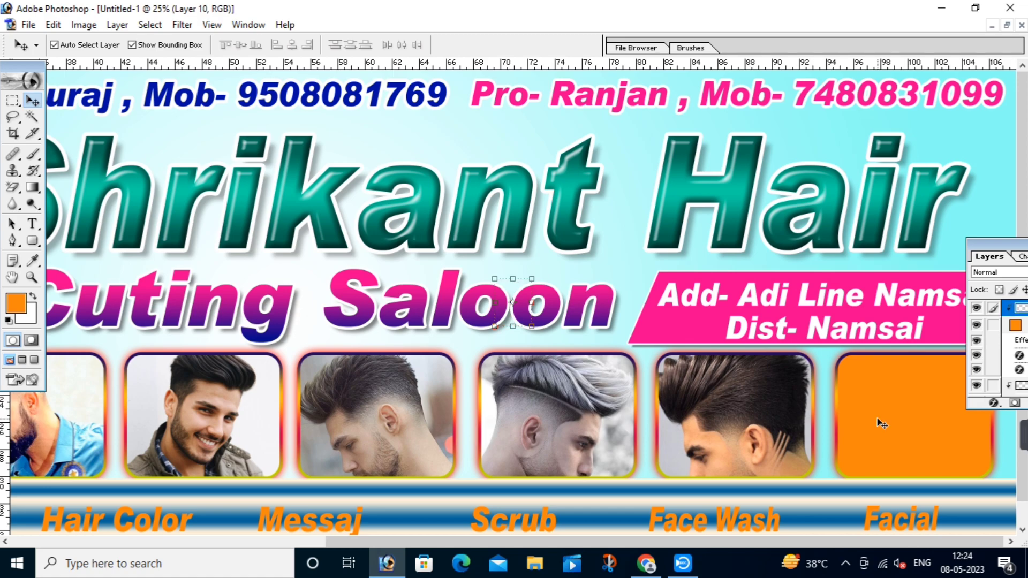
pyautogui.hotkey('ctrl', 't')
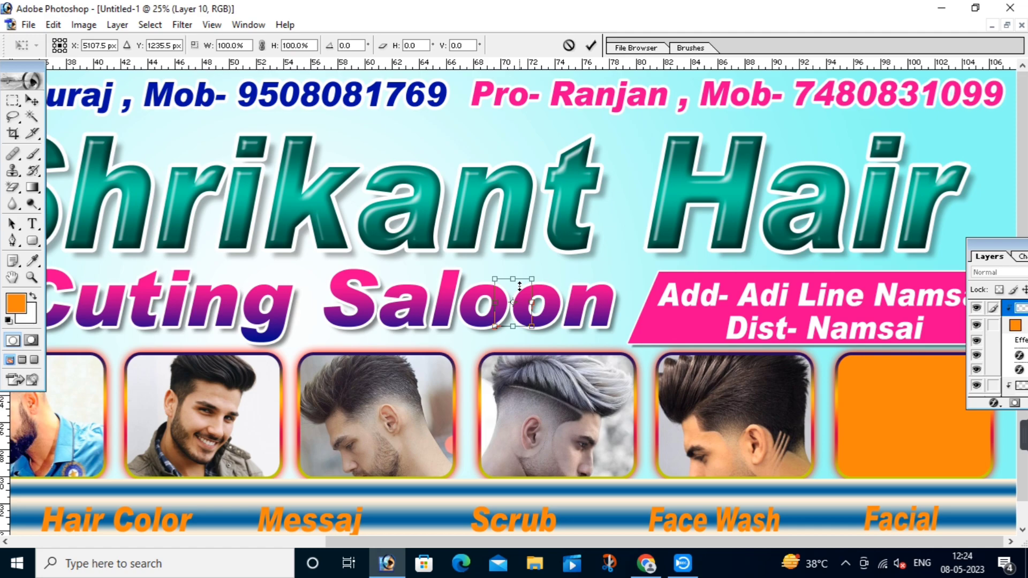
pyautogui.moveTo(531, 326); pyautogui.dragTo(868, 474)
pyautogui.moveTo(907, 421); pyautogui.dragTo(1002, 331)
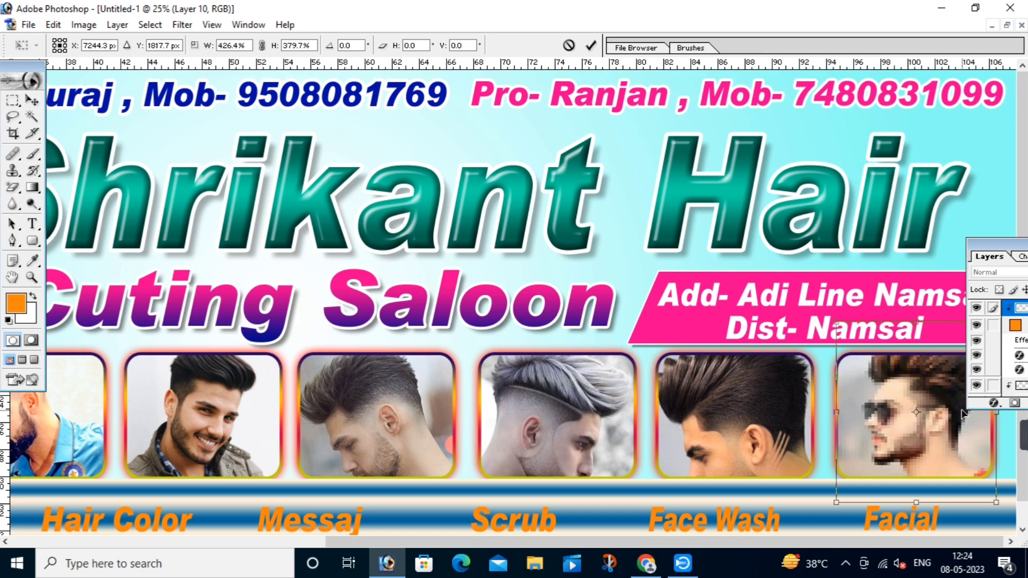
pyautogui.press('Return')
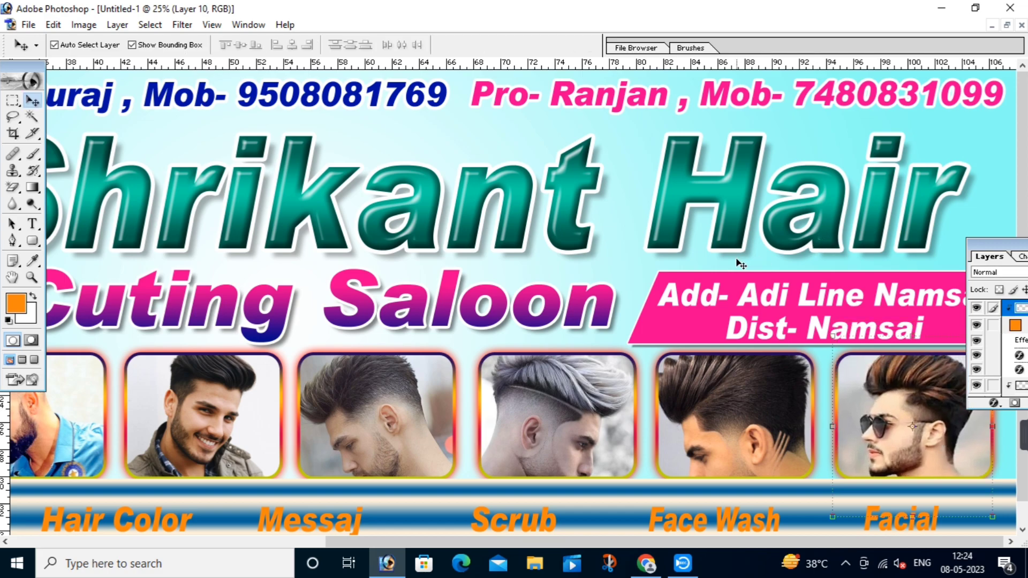
pyautogui.rightClick(596, 235)
pyautogui.click(615, 243)
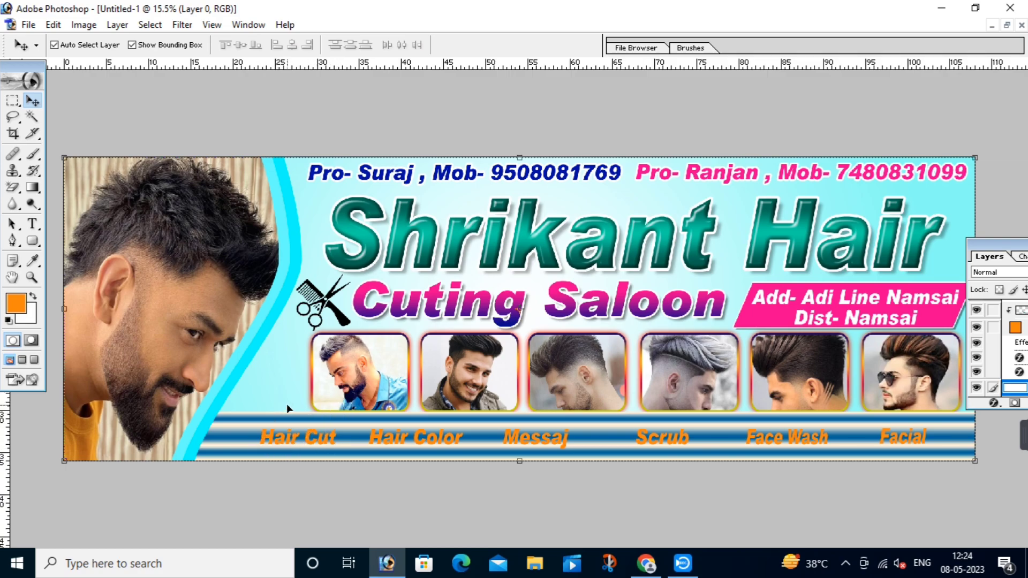
# Step: Create a rectangular box around the Hair Cut text on a new layer above Layer 2
pyautogui.moveTo(176, 344); pyautogui.dragTo(471, 504)
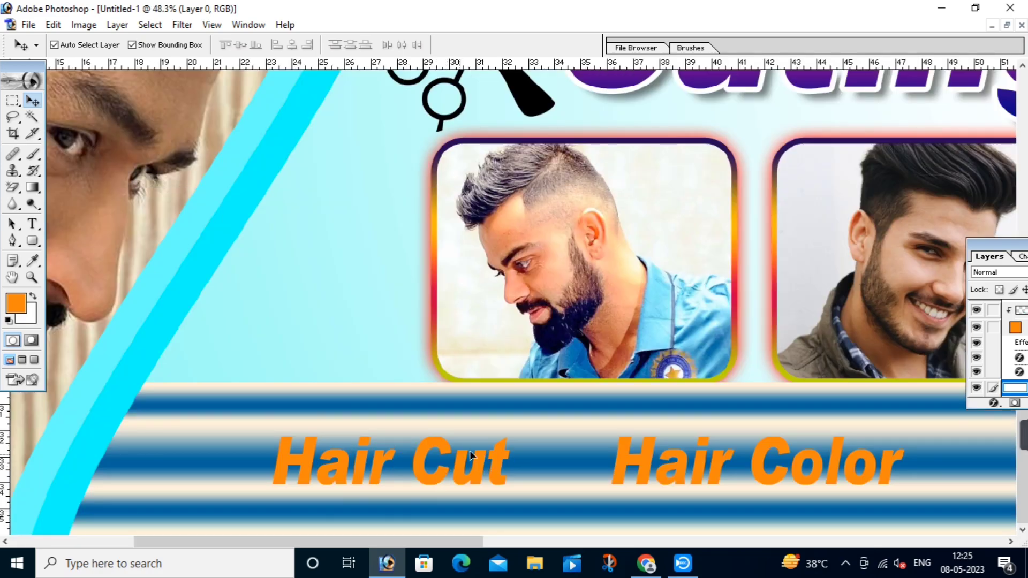
pyautogui.moveTo(459, 440); pyautogui.dragTo(449, 440)
pyautogui.click(407, 415)
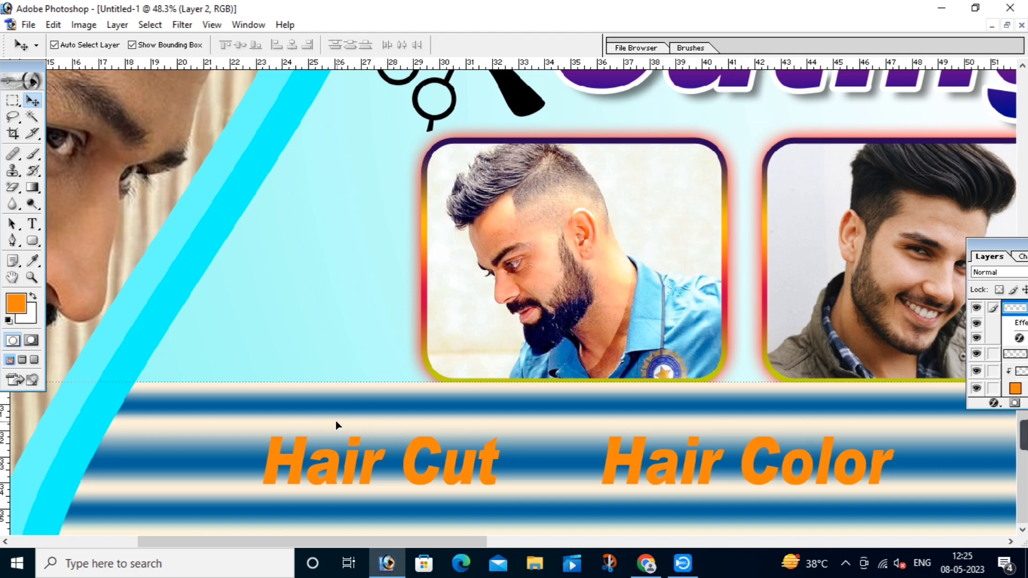
pyautogui.click(13, 100)
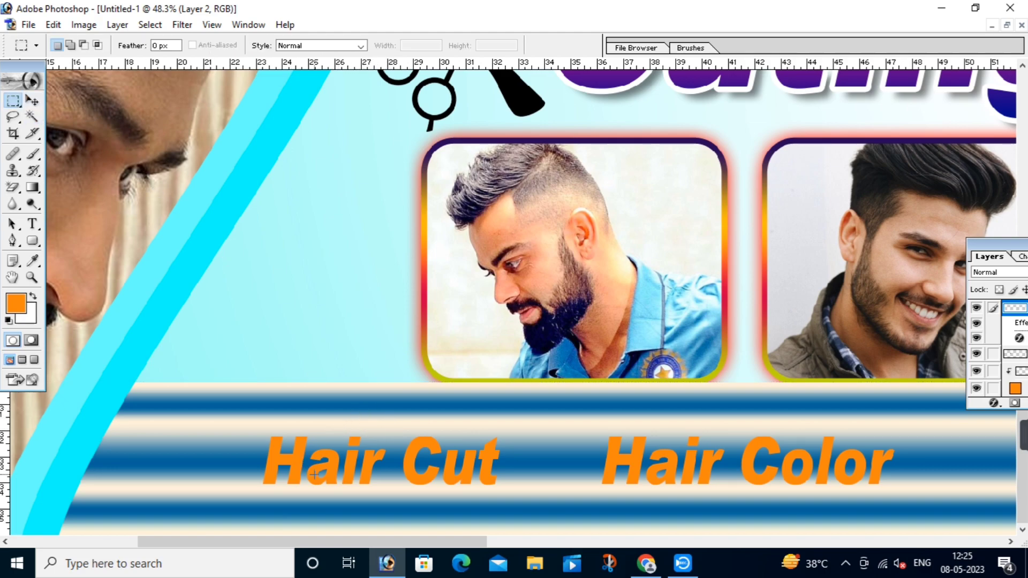
pyautogui.moveTo(214, 417); pyautogui.dragTo(546, 506)
pyautogui.press('c')
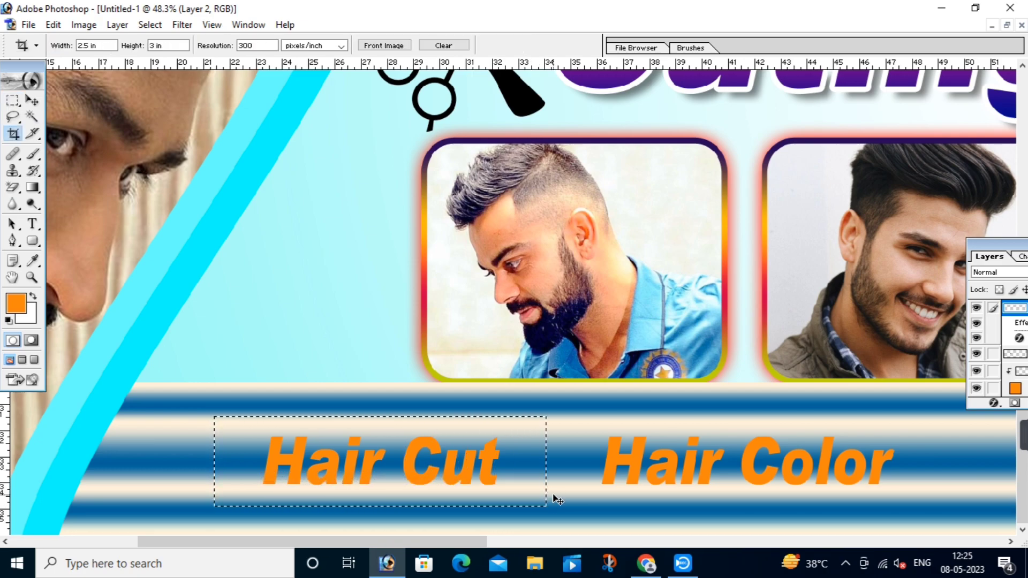
pyautogui.hotkey('ctrl', 'c')
pyautogui.hotkey('ctrl', 'v')
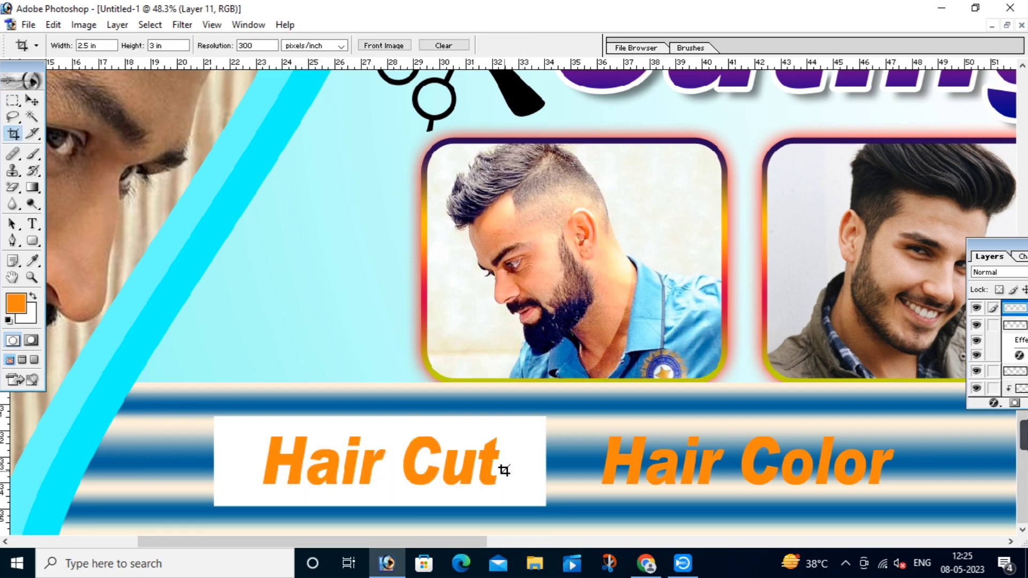
# Step: Give the Hair Cut box a dark red AF0000 colour overlay
pyautogui.moveTo(992, 245); pyautogui.dragTo(961, 241)
pyautogui.click(964, 401)
pyautogui.click(875, 341)
pyautogui.click(798, 184)
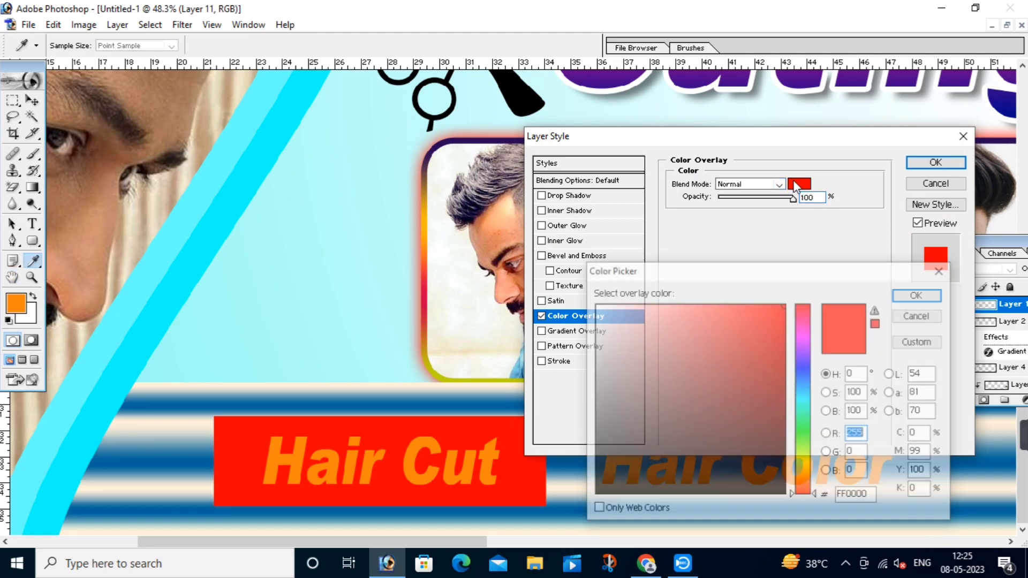
pyautogui.write('175')
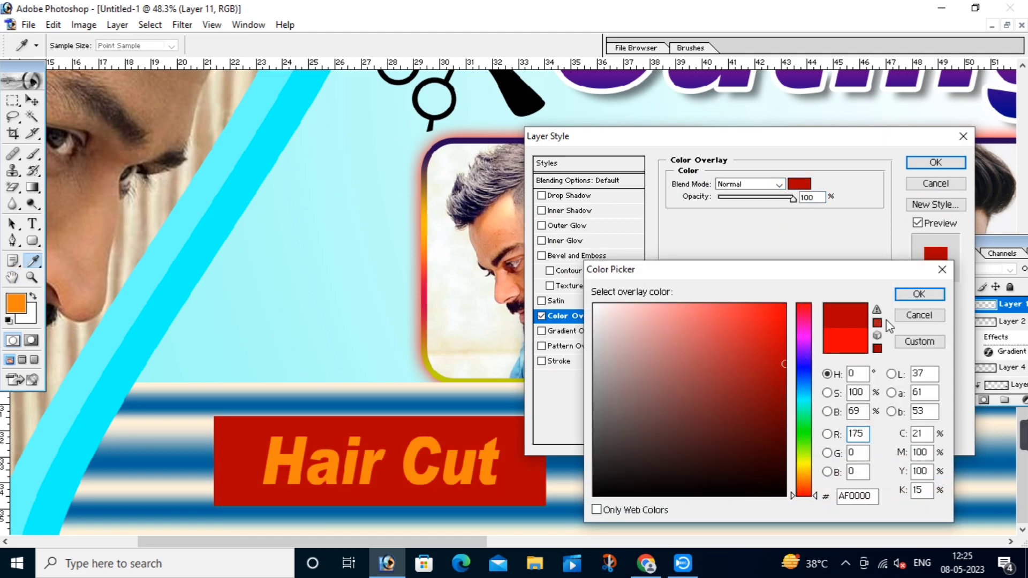
pyautogui.click(919, 294)
pyautogui.click(934, 163)
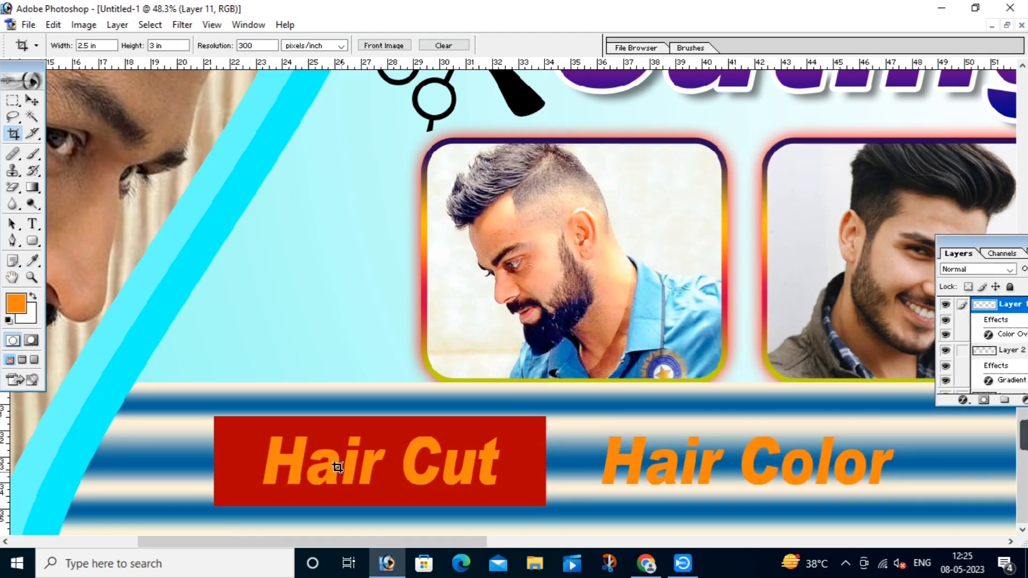
pyautogui.click(32, 101)
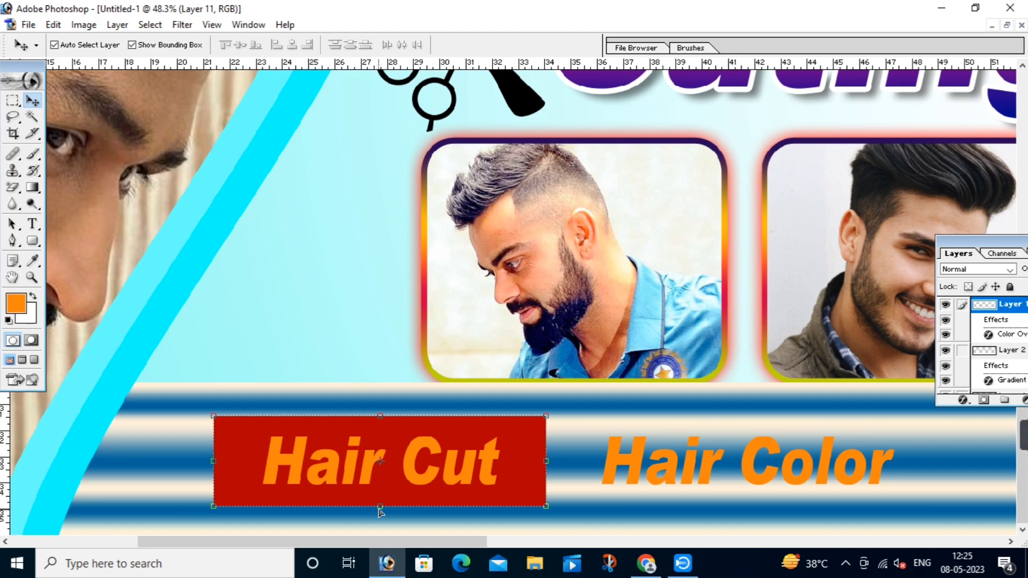
# Step: Slant the red box into a parallelogram, narrow its right side, and nudge the Hair Cut text left
pyautogui.click(380, 508)
pyautogui.moveTo(380, 509); pyautogui.dragTo(339, 506)
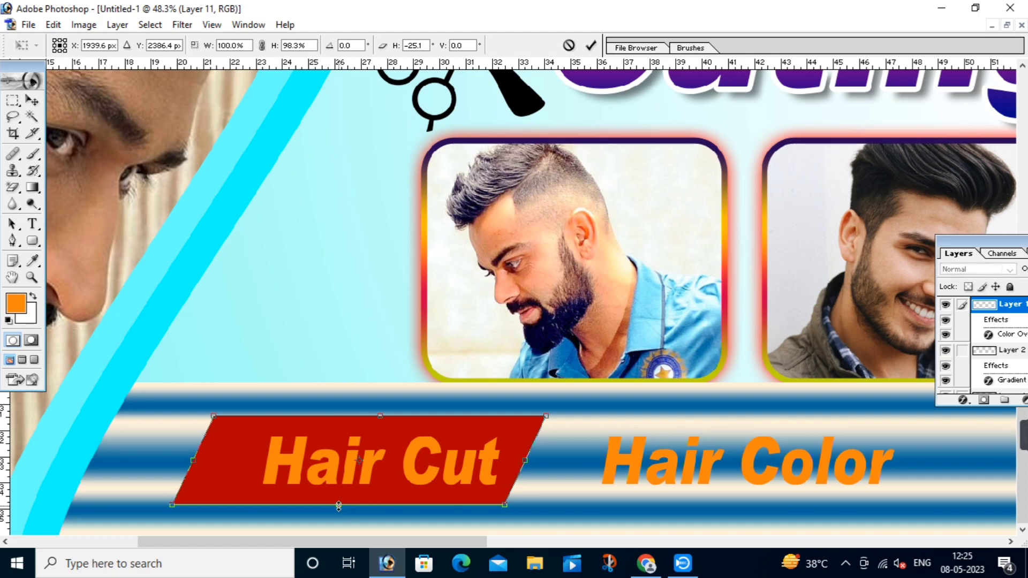
pyautogui.press('Return')
pyautogui.moveTo(368, 460); pyautogui.dragTo(341, 461)
pyautogui.click(523, 443)
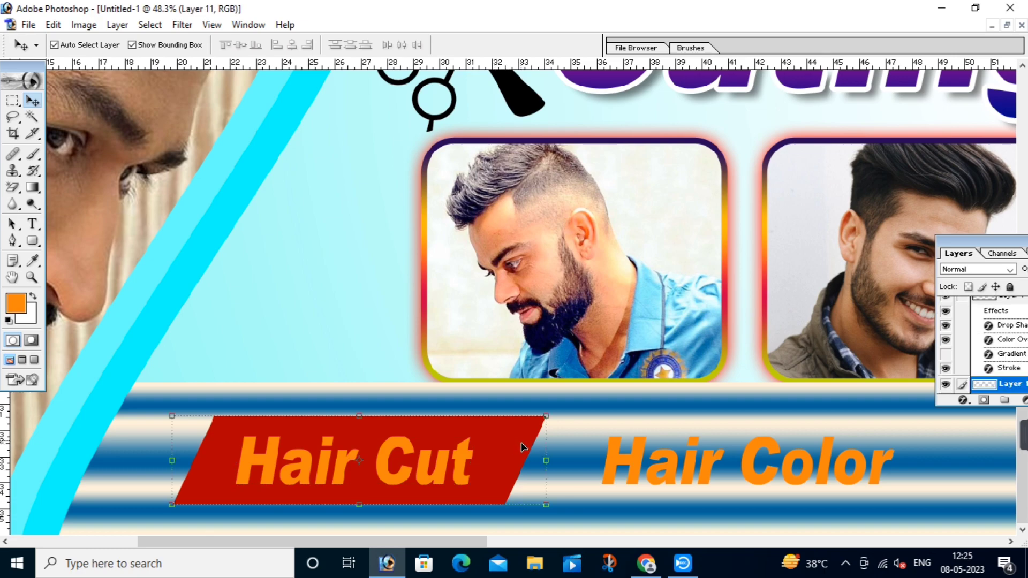
pyautogui.moveTo(545, 460); pyautogui.dragTo(518, 460)
pyautogui.press('Return')
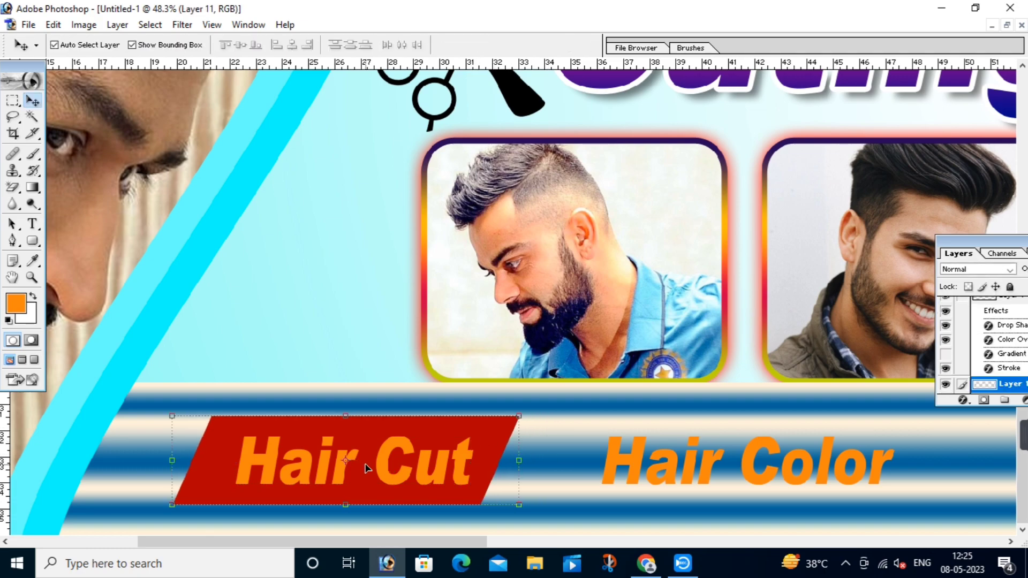
pyautogui.click(380, 459)
pyautogui.moveTo(380, 458); pyautogui.dragTo(375, 462)
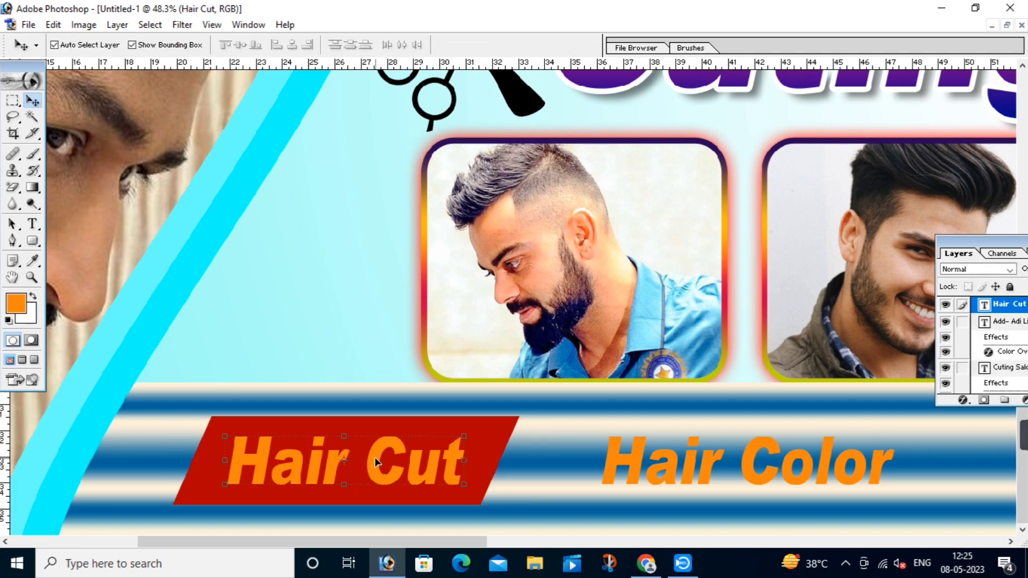
# Step: Change the Hair Cut text colour to white
pyautogui.press('t')
pyautogui.click(375, 459)
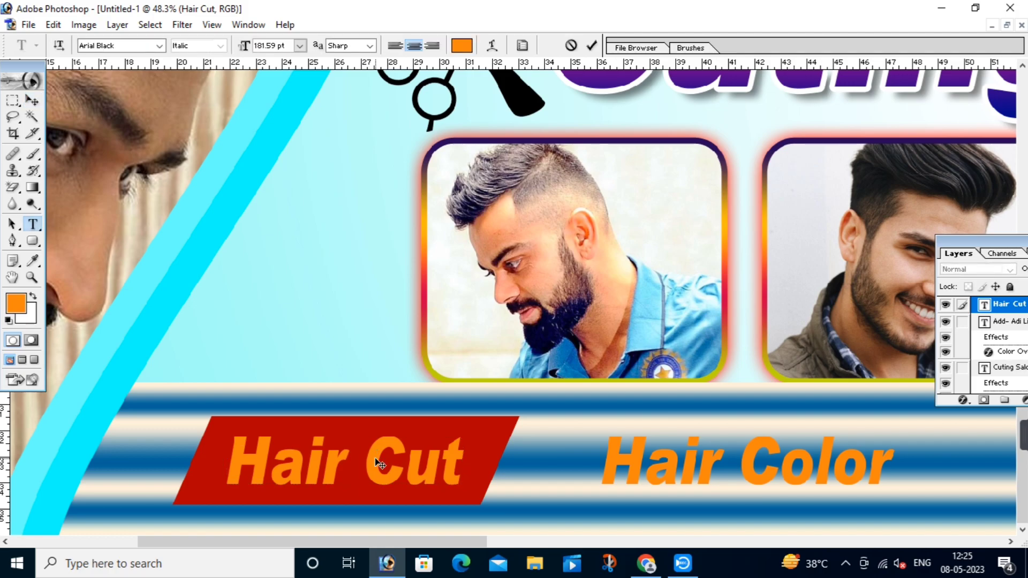
pyautogui.hotkey('ctrl', 'a')
pyautogui.click(461, 45)
pyautogui.click(595, 305)
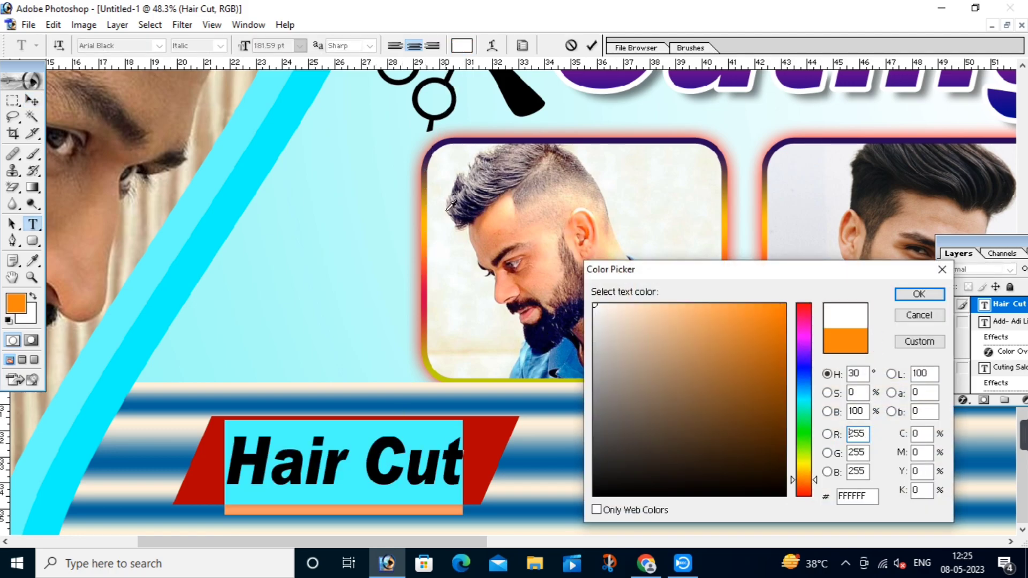
pyautogui.click(919, 294)
pyautogui.click(344, 455)
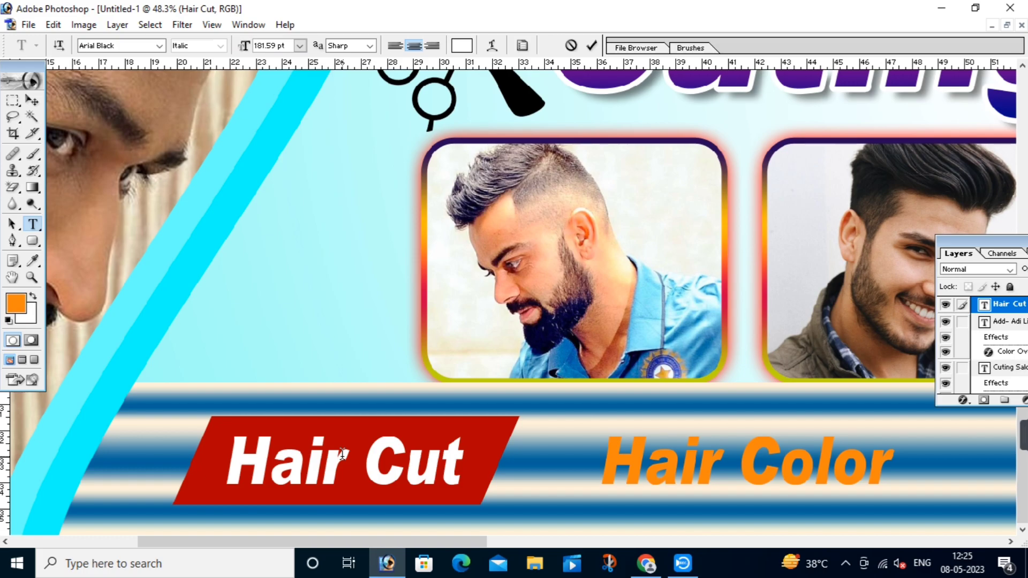
pyautogui.hotkey('ctrl', 'Return')
pyautogui.press('v')
pyautogui.moveTo(513, 441); pyautogui.dragTo(247, 426)
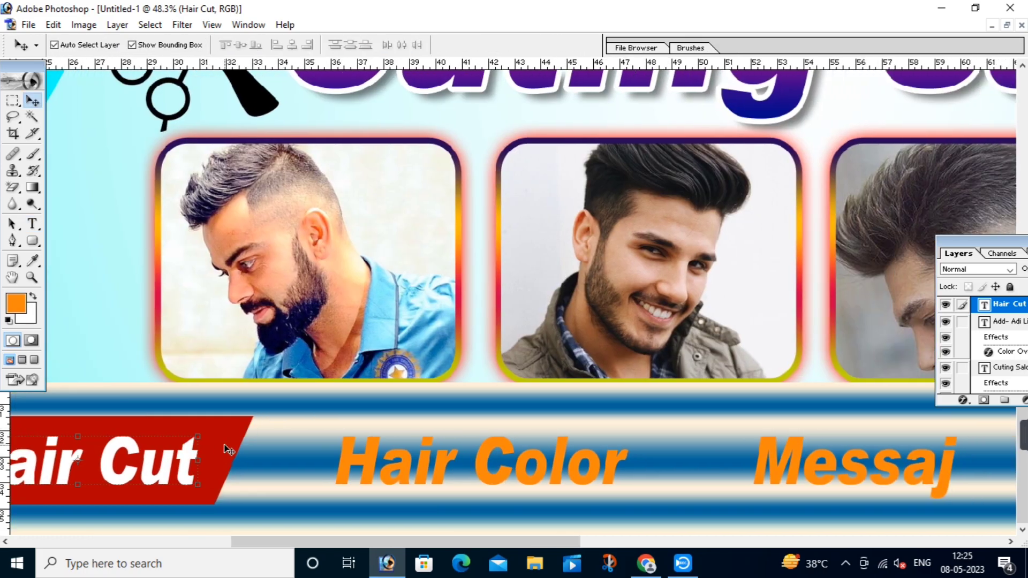
# Step: Add a light blue drop shadow to the red Hair Cut box
pyautogui.click(225, 421)
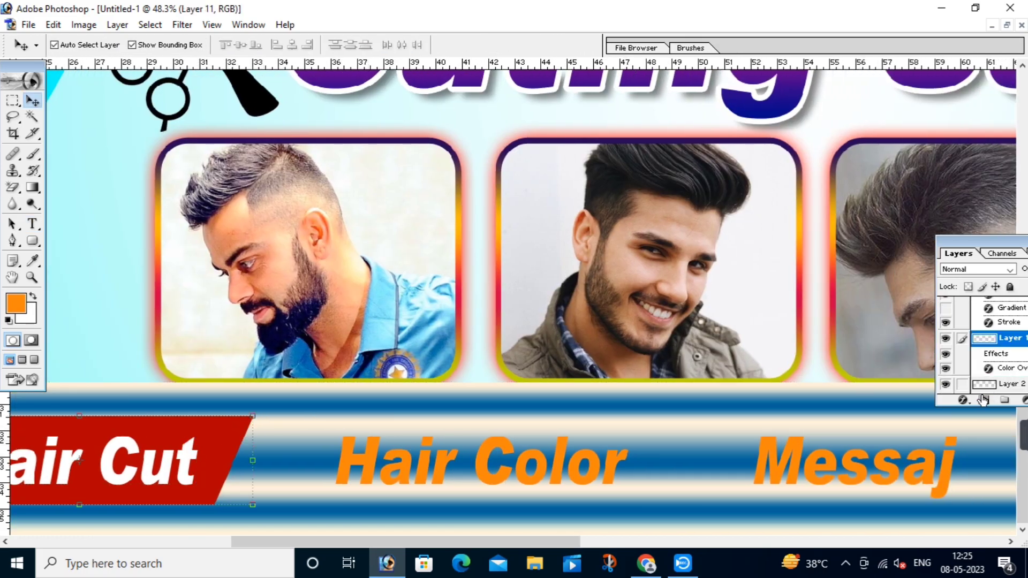
pyautogui.moveTo(130, 455); pyautogui.dragTo(341, 454)
pyautogui.click(963, 400)
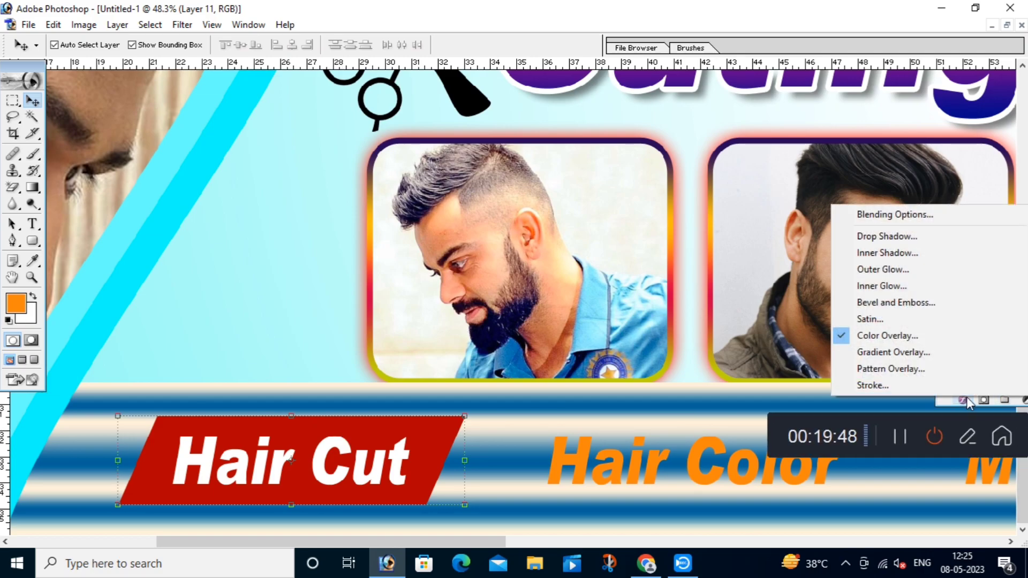
pyautogui.click(884, 236)
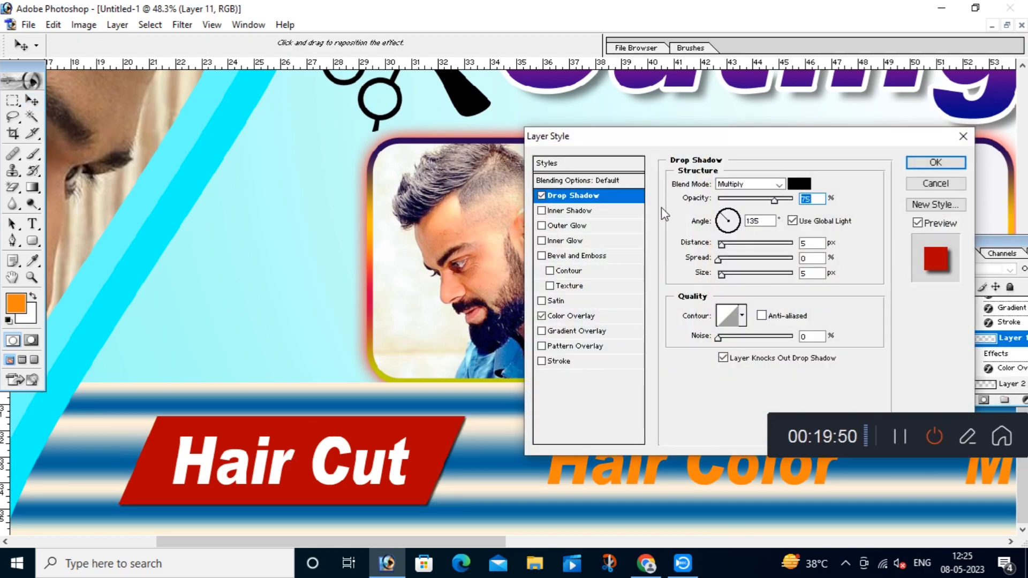
pyautogui.moveTo(637, 146); pyautogui.dragTo(428, 126)
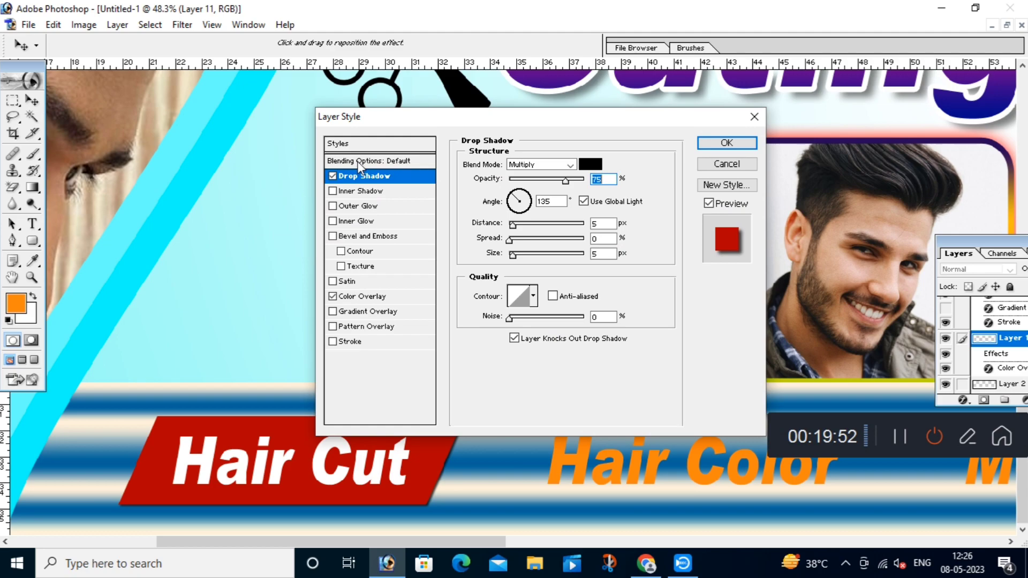
pyautogui.click(590, 163)
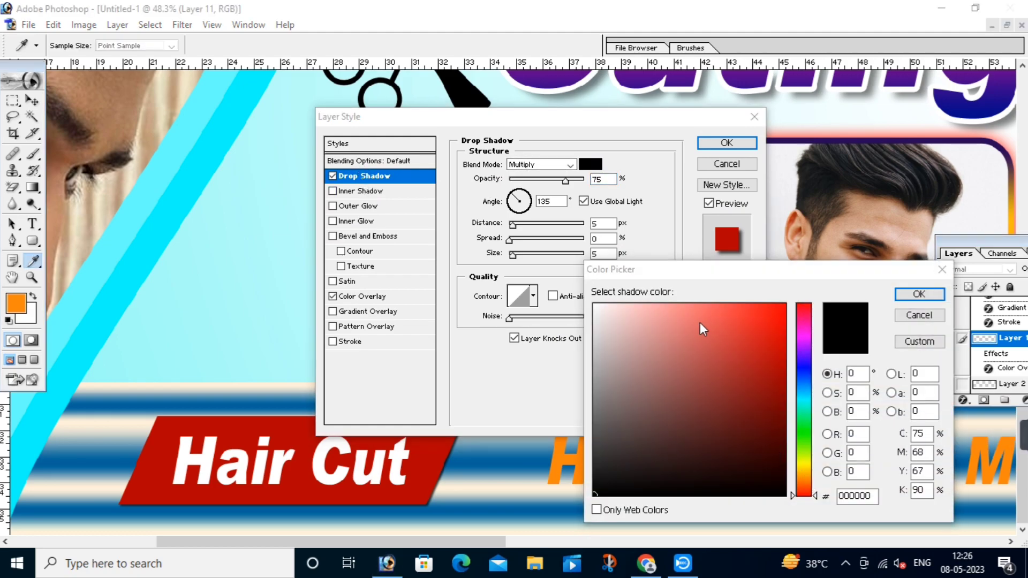
pyautogui.click(803, 390)
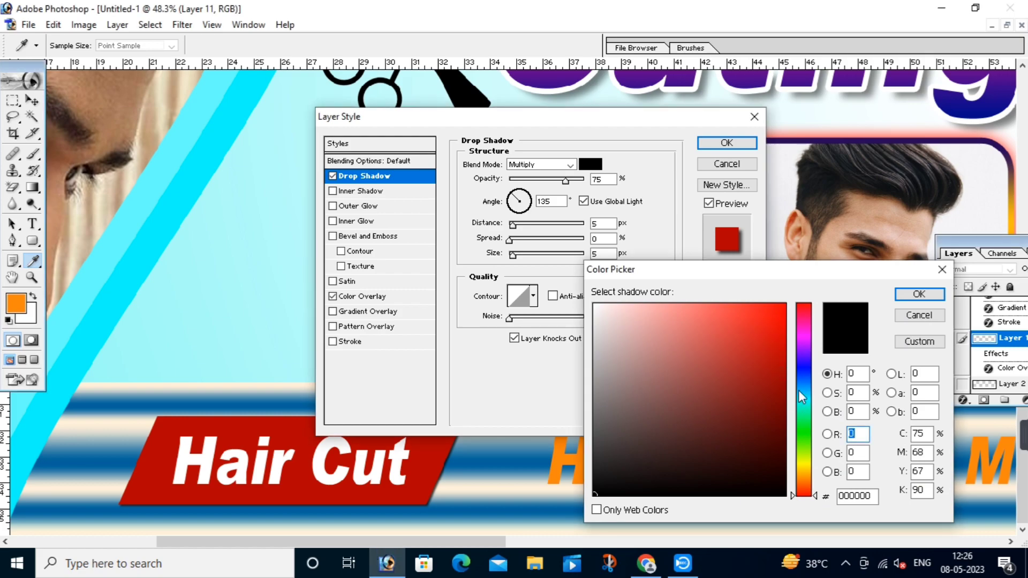
pyautogui.click(777, 301)
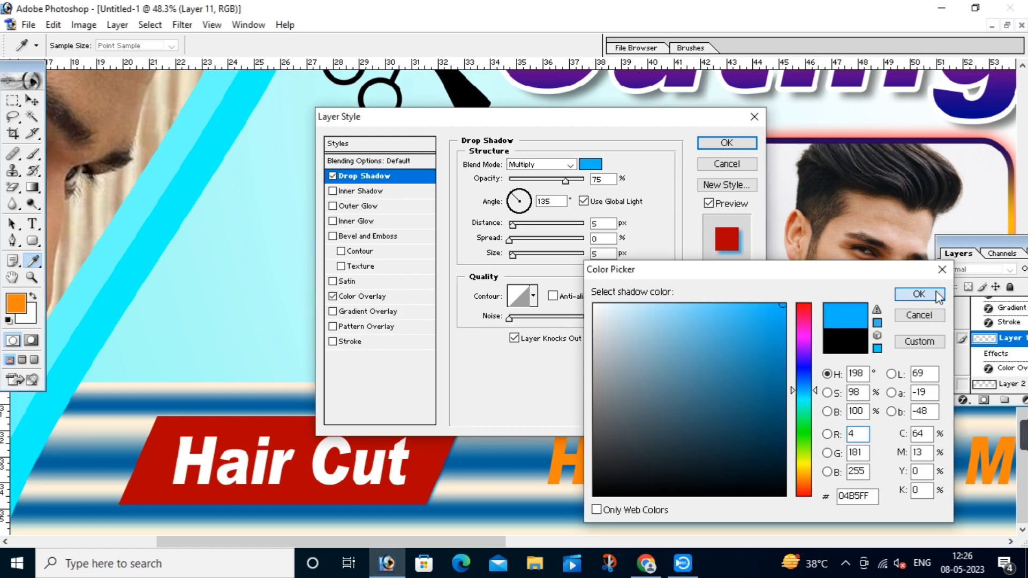
pyautogui.click(919, 294)
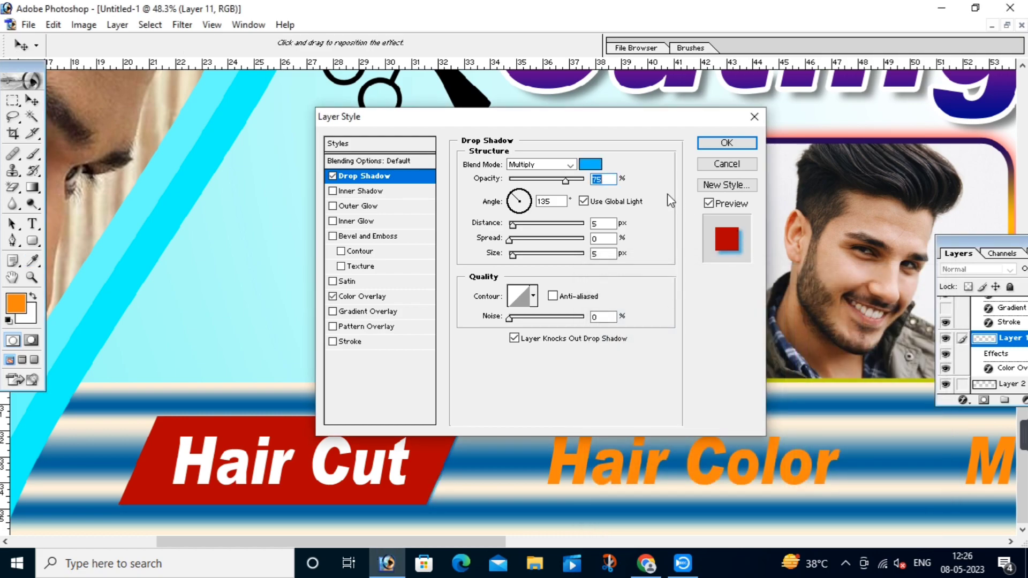
# Step: Set the shadow to a -77° angle, 32 px distance, deeper blue and 75% opacity
pyautogui.click(584, 202)
pyautogui.moveTo(519, 201); pyautogui.dragTo(533, 228)
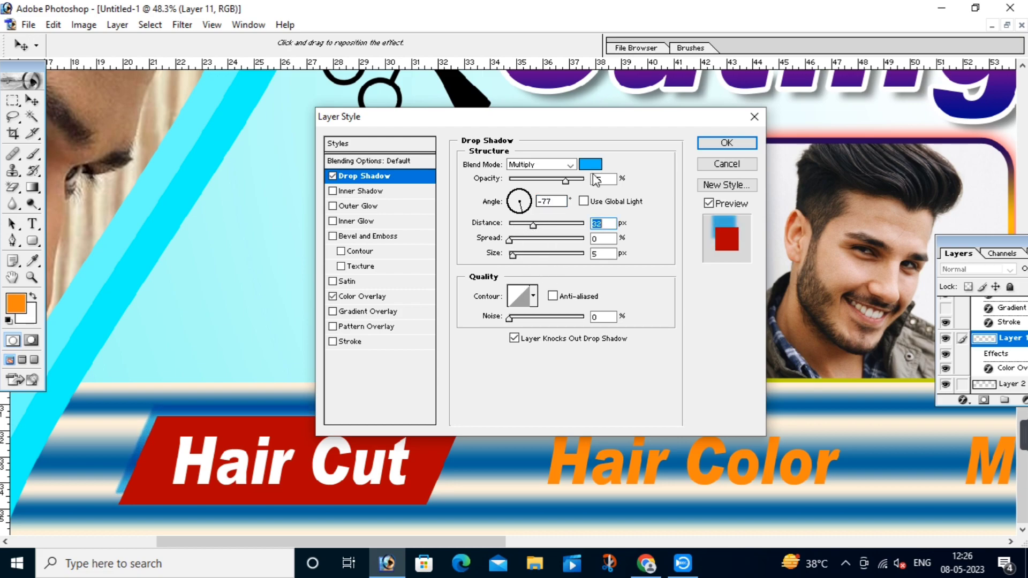
pyautogui.click(591, 164)
pyautogui.click(804, 376)
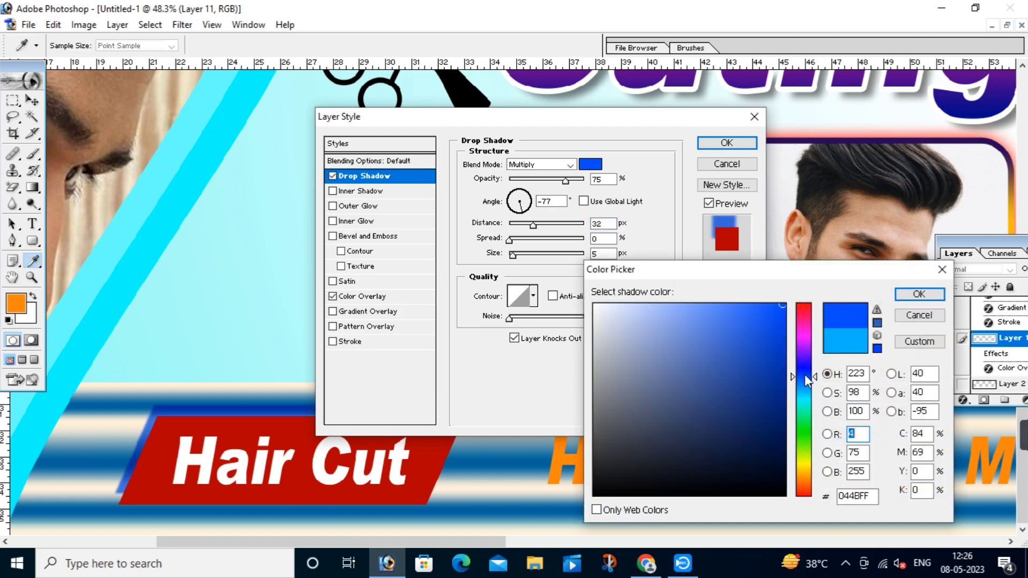
pyautogui.click(919, 295)
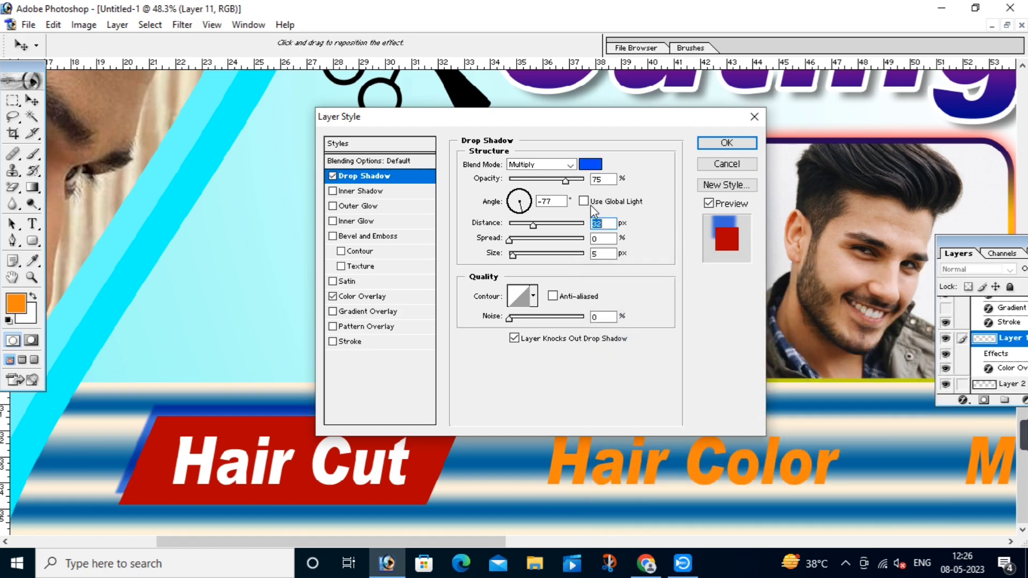
pyautogui.moveTo(572, 181); pyautogui.dragTo(579, 181)
pyautogui.click(717, 143)
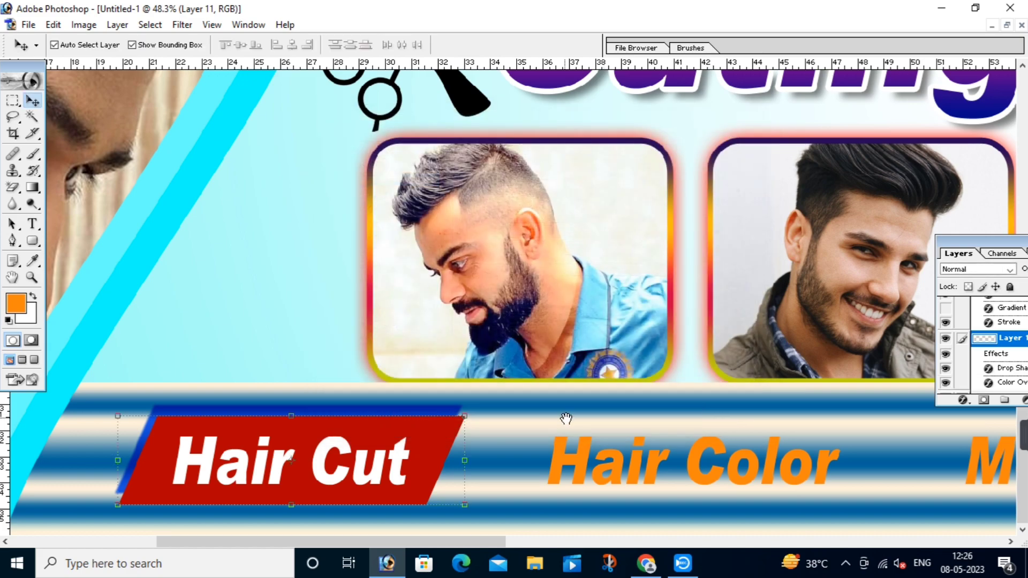
# Step: Place a copy of the red skewed box behind Hair Color and recolour it magenta (DE00FF)
pyautogui.moveTo(566, 420); pyautogui.dragTo(397, 415)
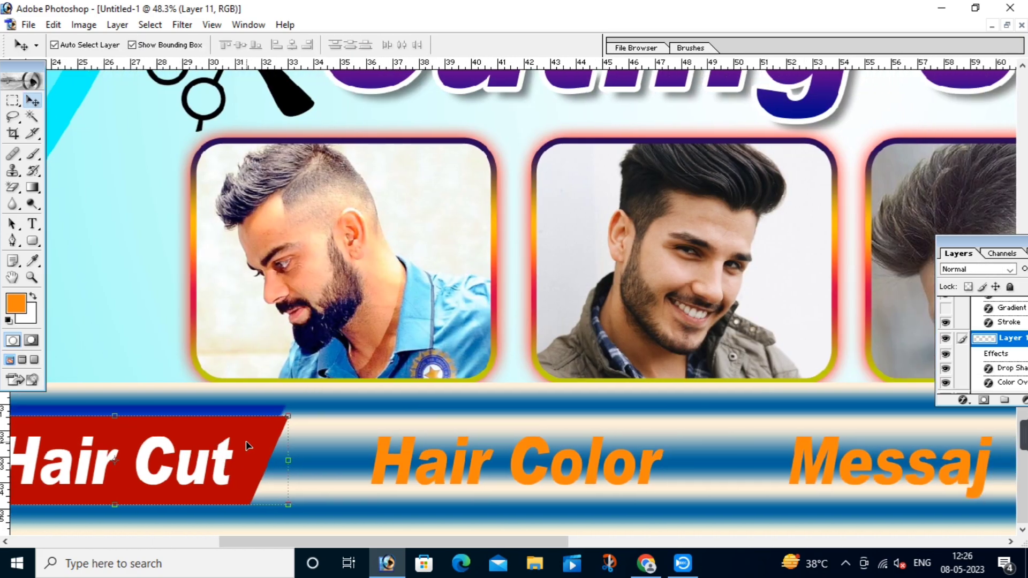
pyautogui.moveTo(247, 446); pyautogui.dragTo(648, 445)
pyautogui.click(959, 402)
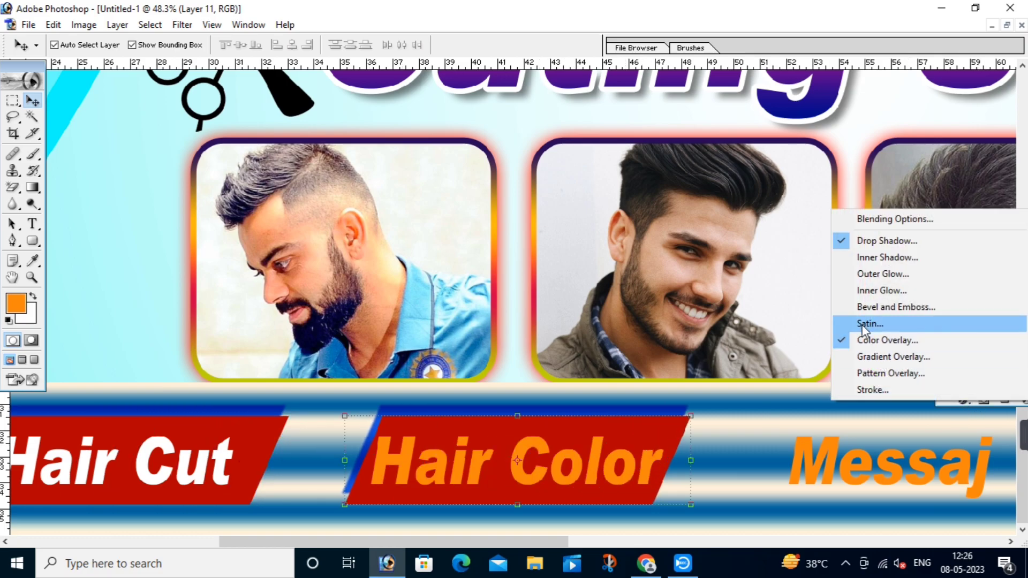
pyautogui.click(863, 334)
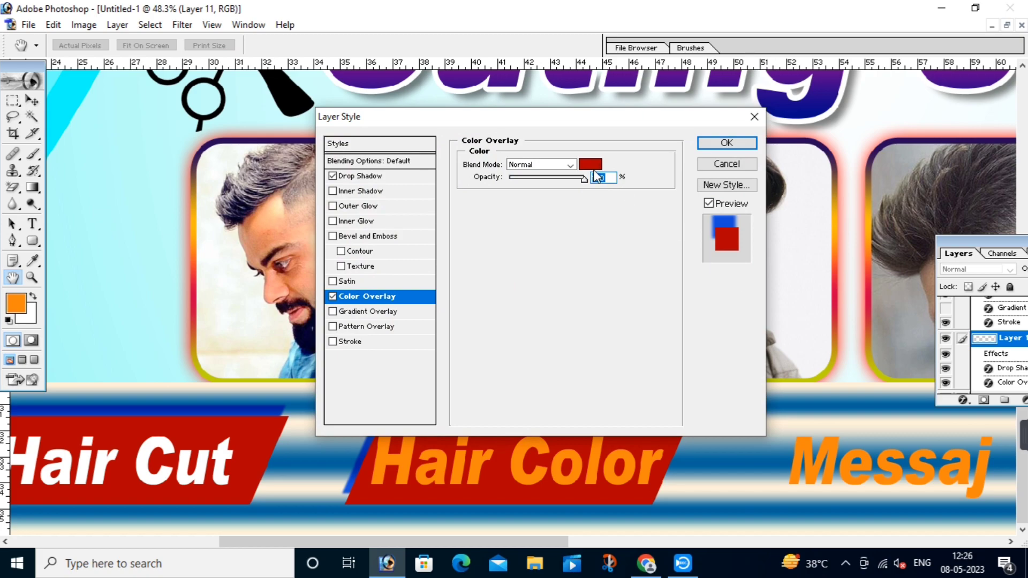
pyautogui.click(591, 166)
pyautogui.moveTo(805, 349); pyautogui.dragTo(805, 336)
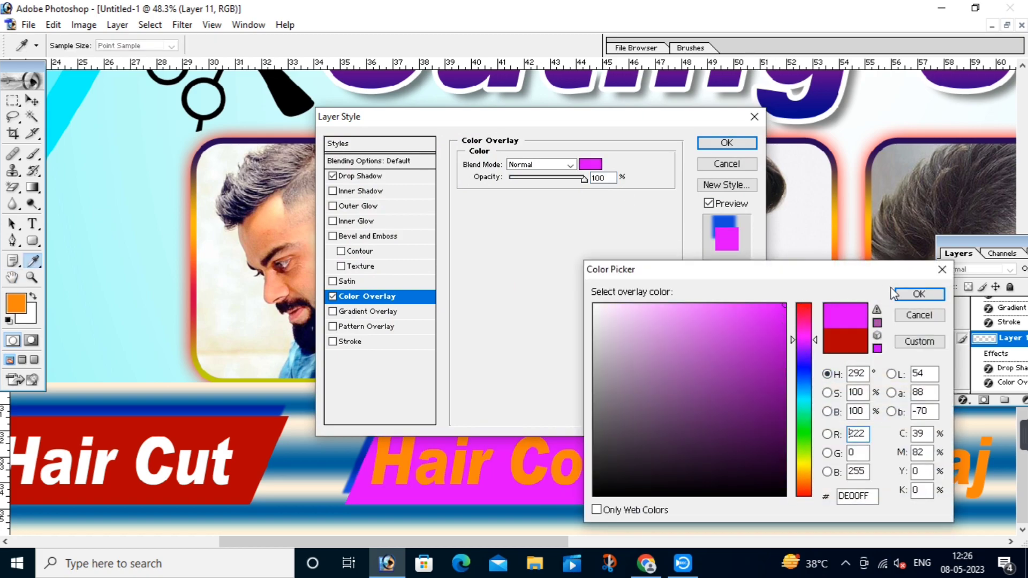
pyautogui.click(919, 294)
pyautogui.click(723, 146)
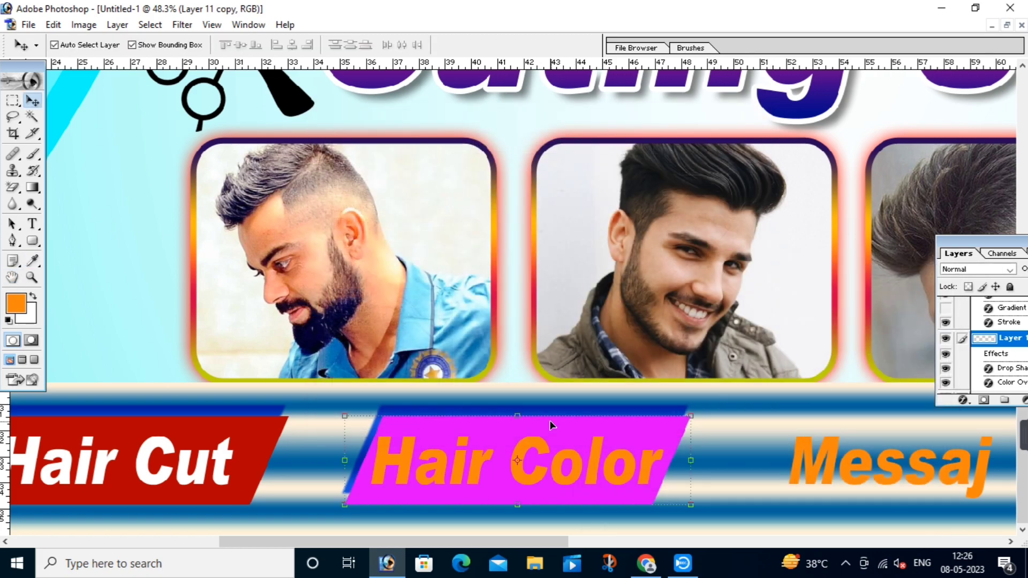
# Step: Give the Hair Color text a white Color Overlay
pyautogui.click(532, 447)
pyautogui.hotkey('alt', 'l')
pyautogui.press('y')
pyautogui.press('v')
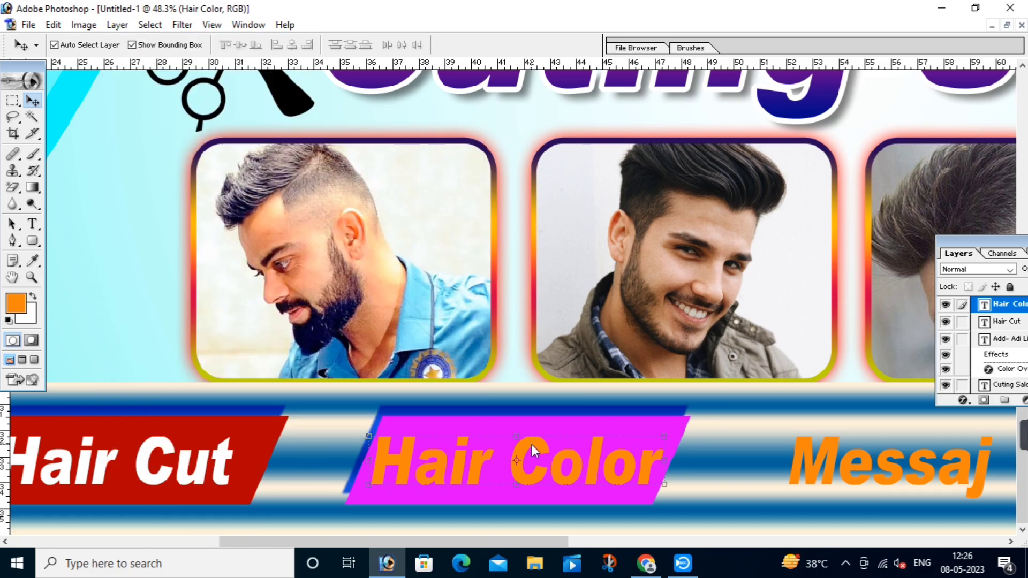
pyautogui.click(589, 164)
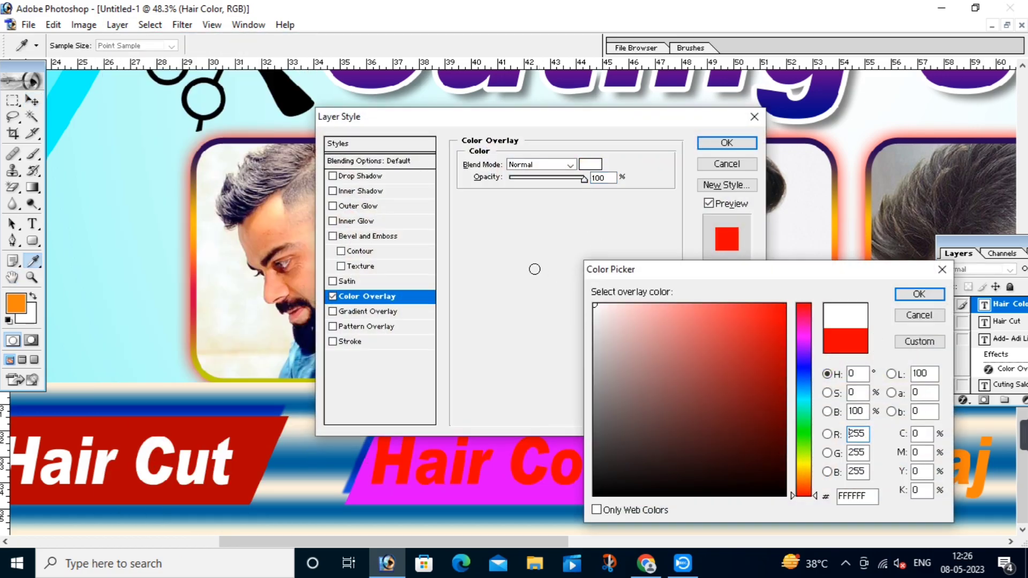
pyautogui.click(595, 306)
pyautogui.click(915, 292)
pyautogui.click(726, 143)
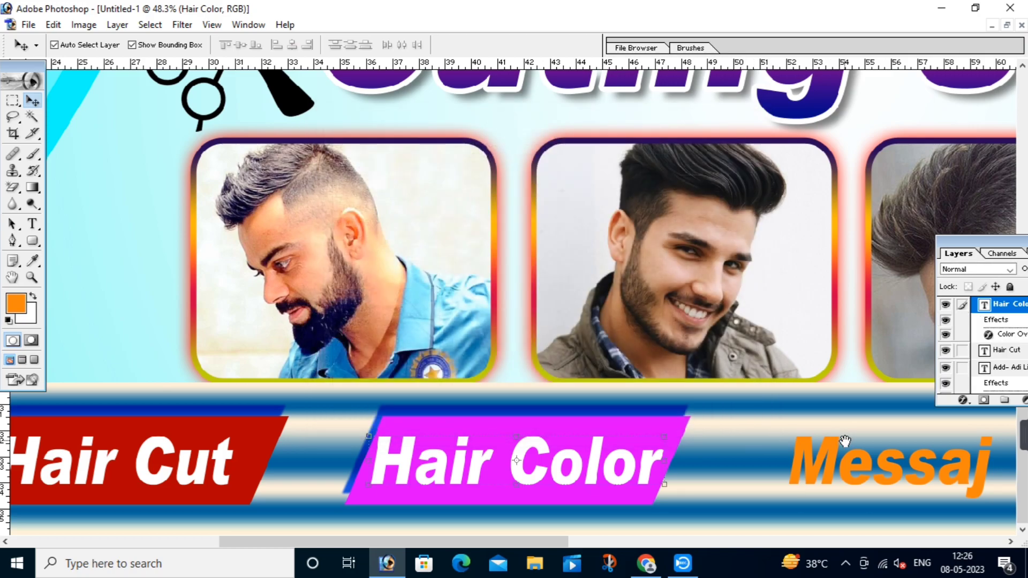
# Step: Move the magenta box copy behind the Messaj label
pyautogui.moveTo(845, 399); pyautogui.dragTo(237, 399)
pyautogui.rightClick(72, 431)
pyautogui.click(80, 427)
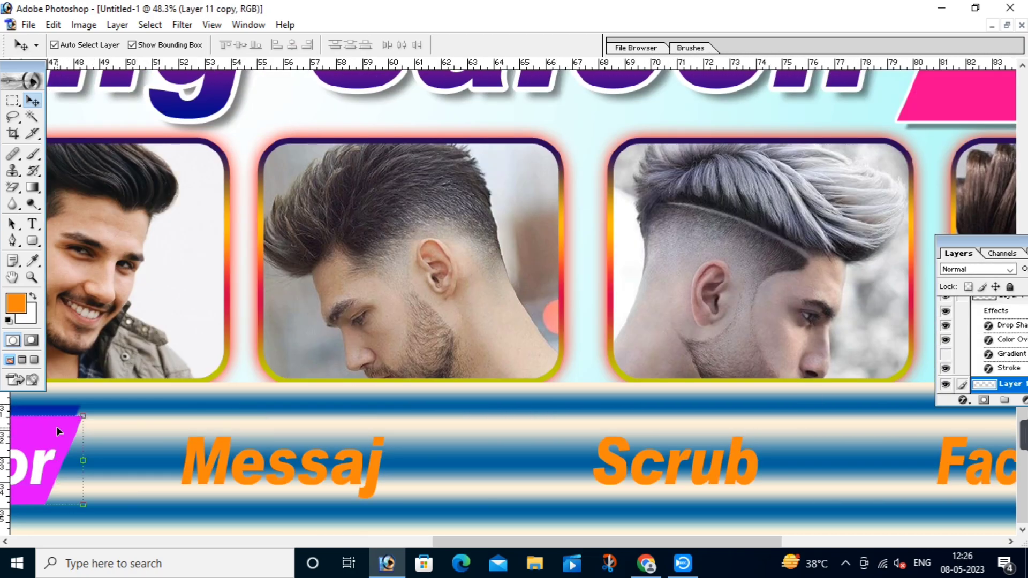
pyautogui.moveTo(56, 426); pyautogui.dragTo(439, 433)
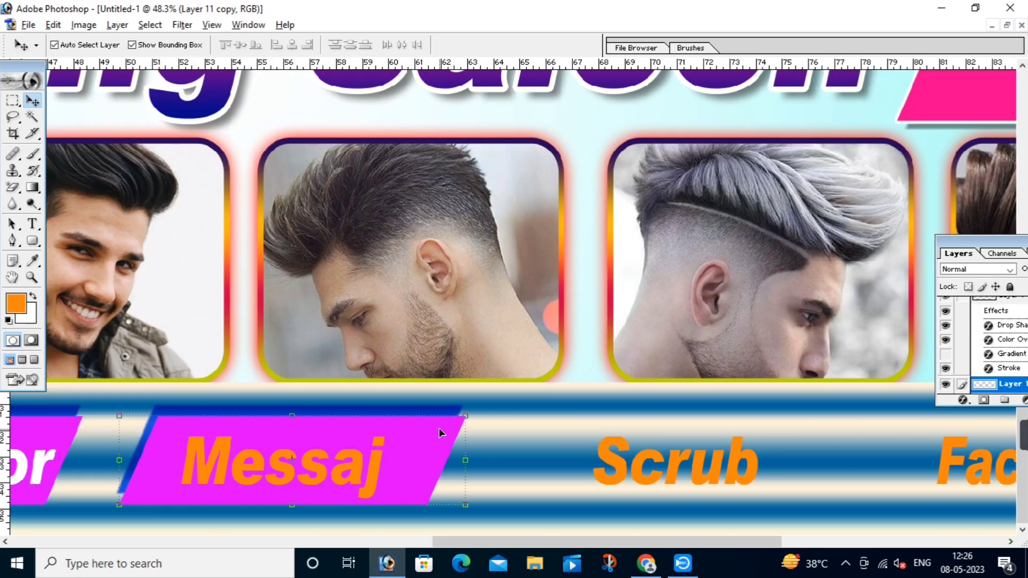
# Step: Recolour the Messaj box dark orange (AF4702) with a Color Overlay
pyautogui.click(962, 405)
pyautogui.click(862, 339)
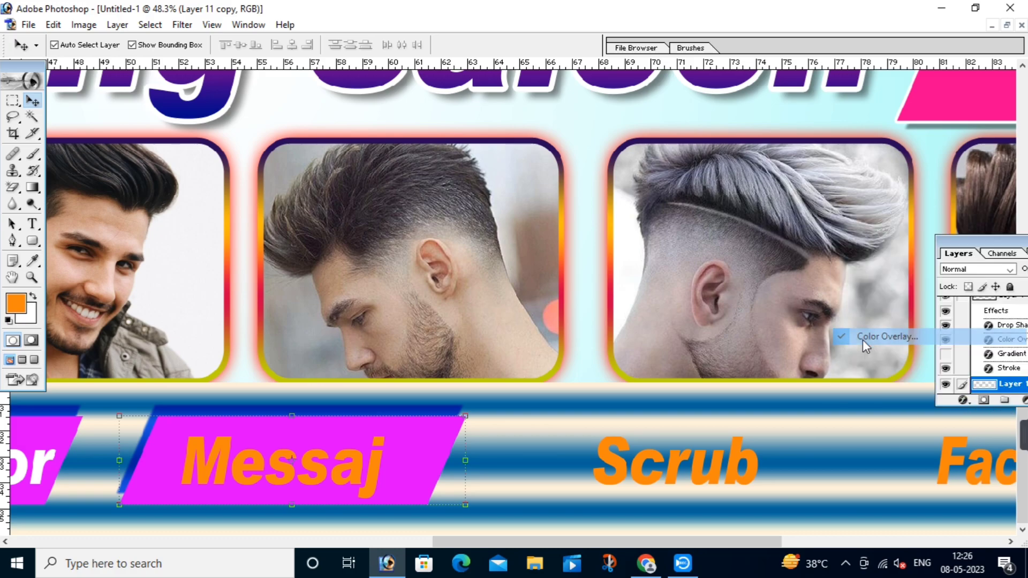
pyautogui.click(590, 164)
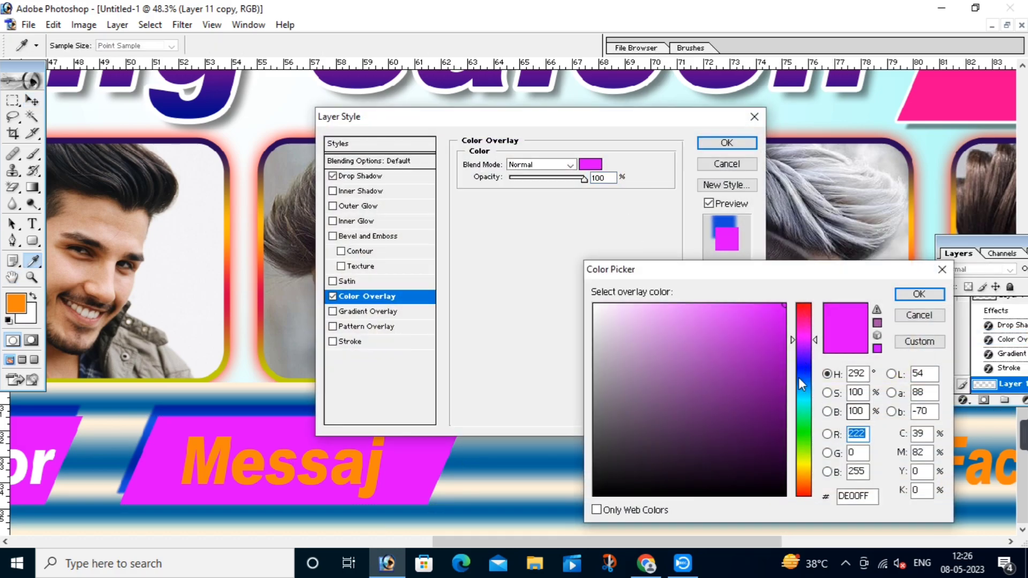
pyautogui.click(802, 369)
pyautogui.click(782, 349)
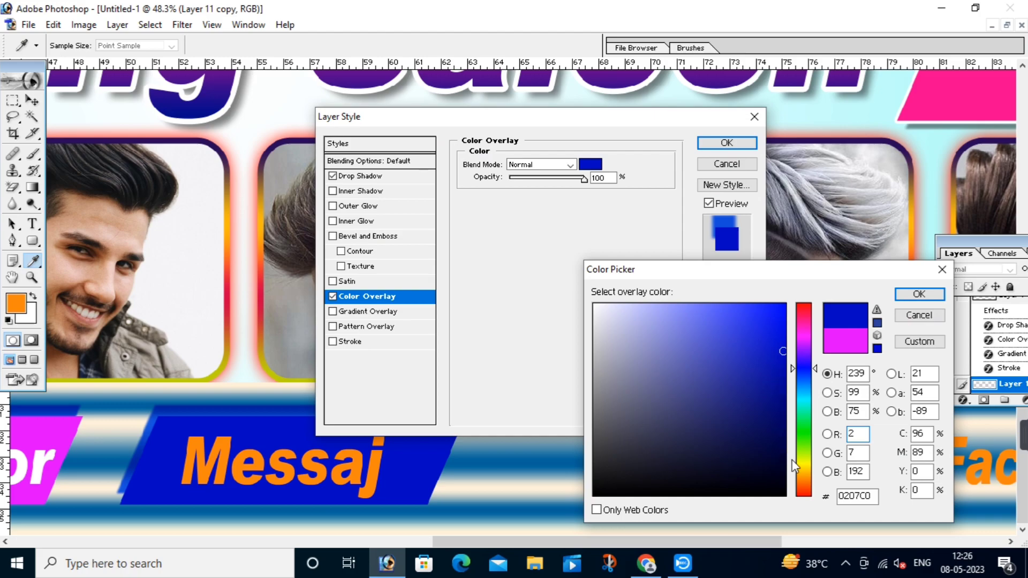
pyautogui.click(803, 483)
pyautogui.click(782, 365)
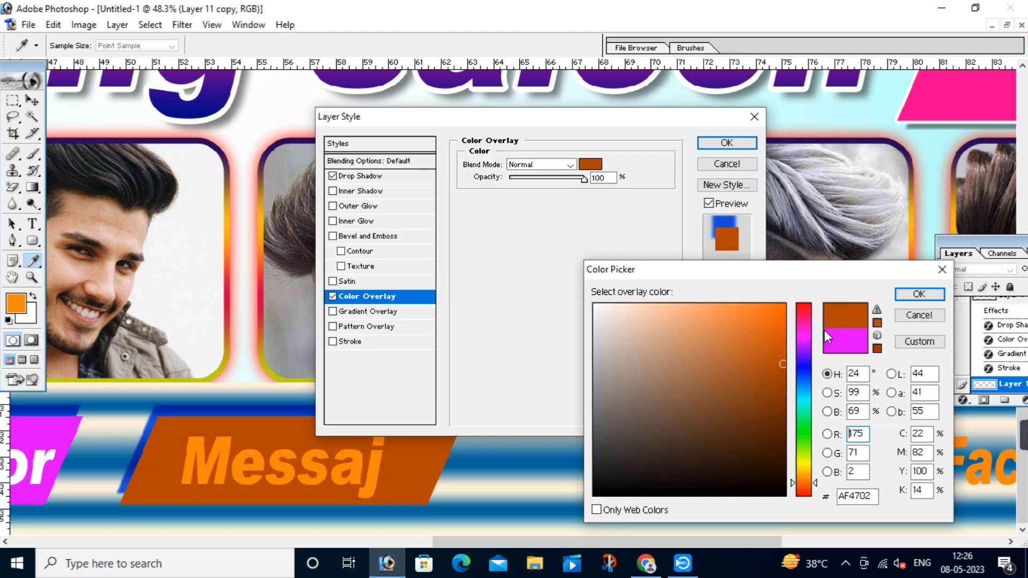
pyautogui.click(912, 297)
pyautogui.click(726, 142)
# Step: Change the Messaj text colour to white
pyautogui.press('v')
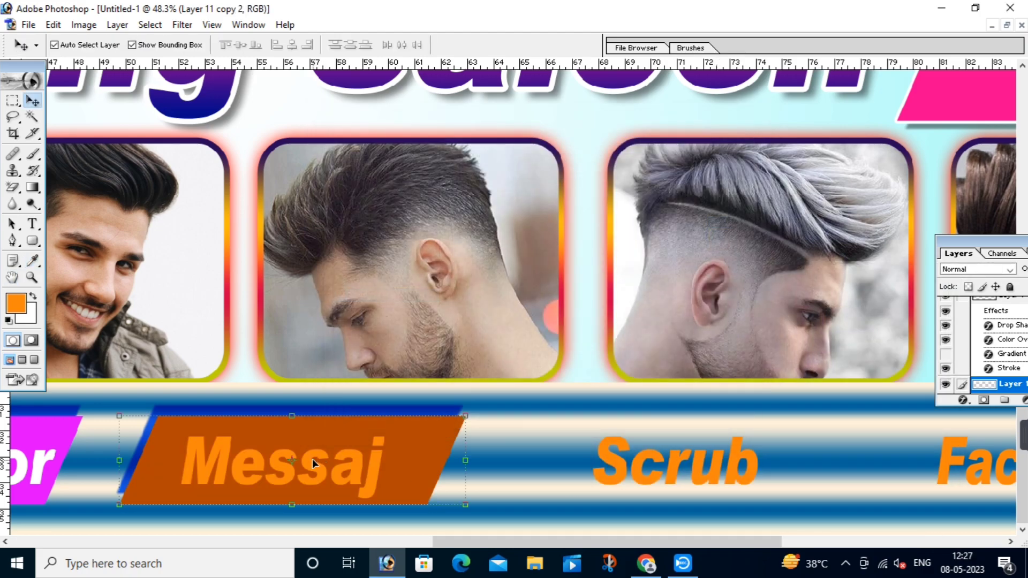
pyautogui.click(304, 459)
pyautogui.doubleClick(305, 459)
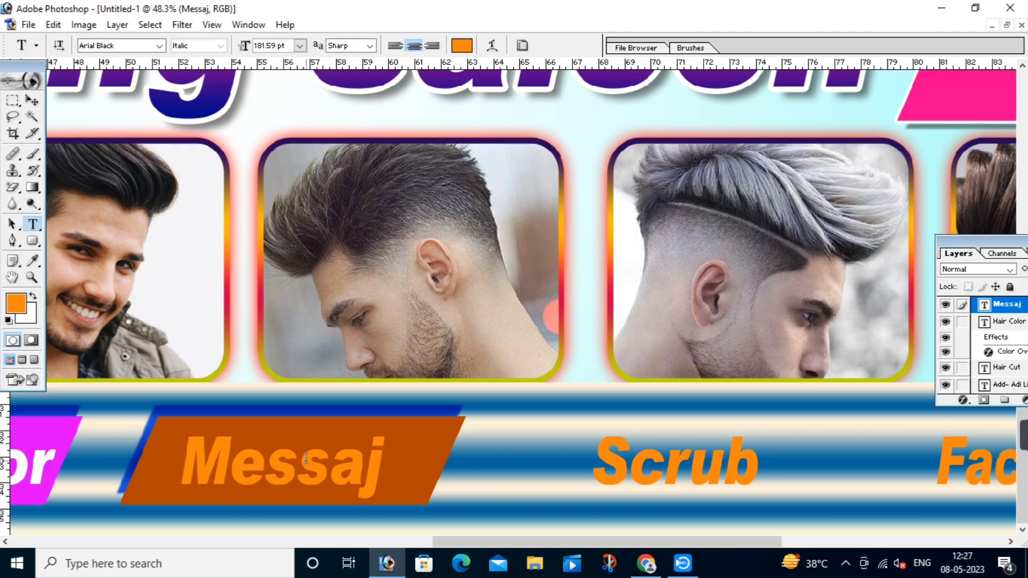
pyautogui.hotkey('ctrl', 'a')
pyautogui.click(462, 49)
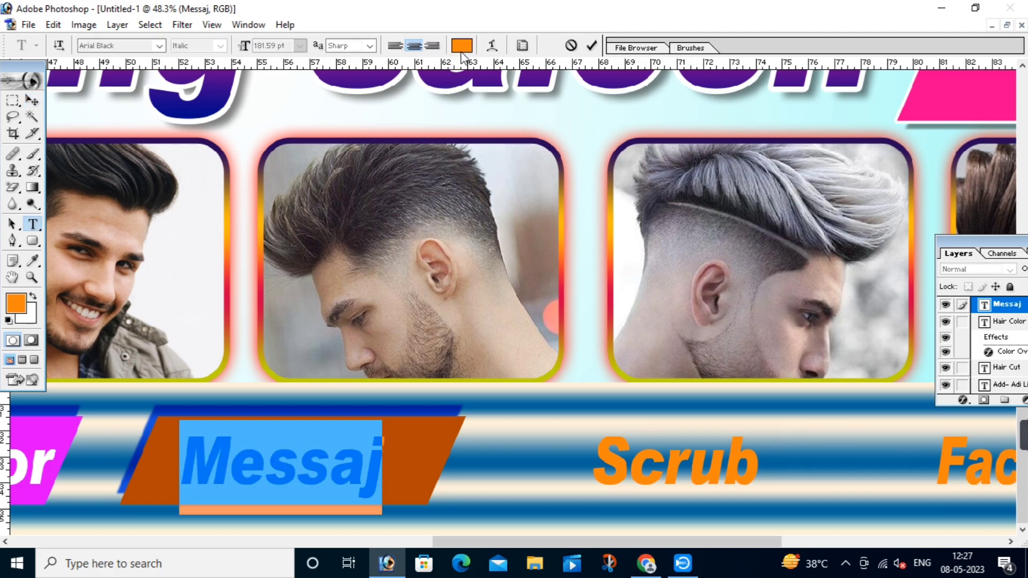
pyautogui.click(617, 250)
pyautogui.click(918, 295)
pyautogui.click(339, 439)
pyautogui.hotkey('ctrl', 'Return')
# Step: Place a copy of the orange box behind the Scrub label
pyautogui.press('v')
pyautogui.moveTo(516, 432); pyautogui.dragTo(249, 423)
pyautogui.moveTo(180, 450); pyautogui.dragTo(549, 444)
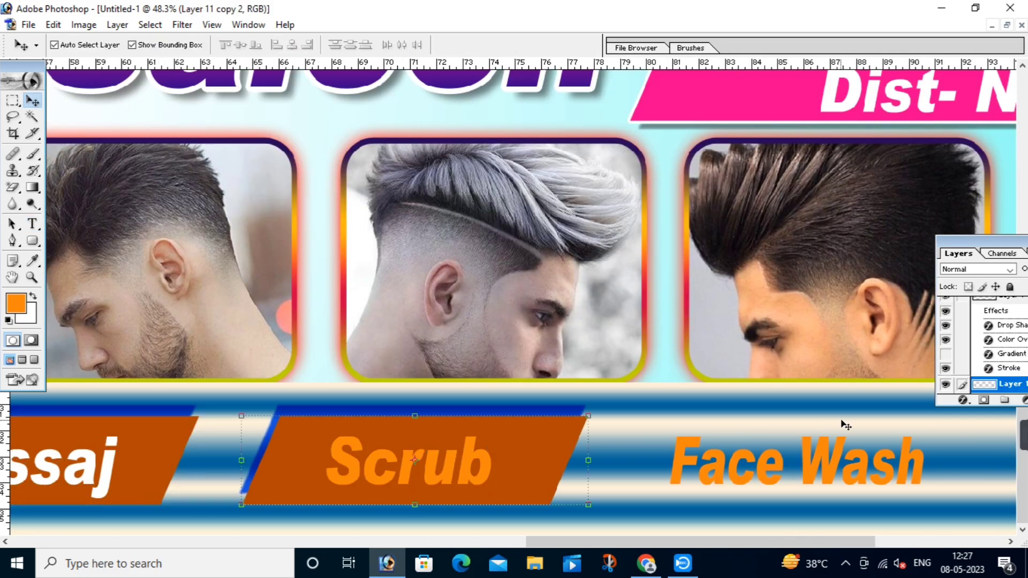
# Step: Change the Scrub box's Color Overlay to hot pink
pyautogui.click(959, 405)
pyautogui.click(910, 339)
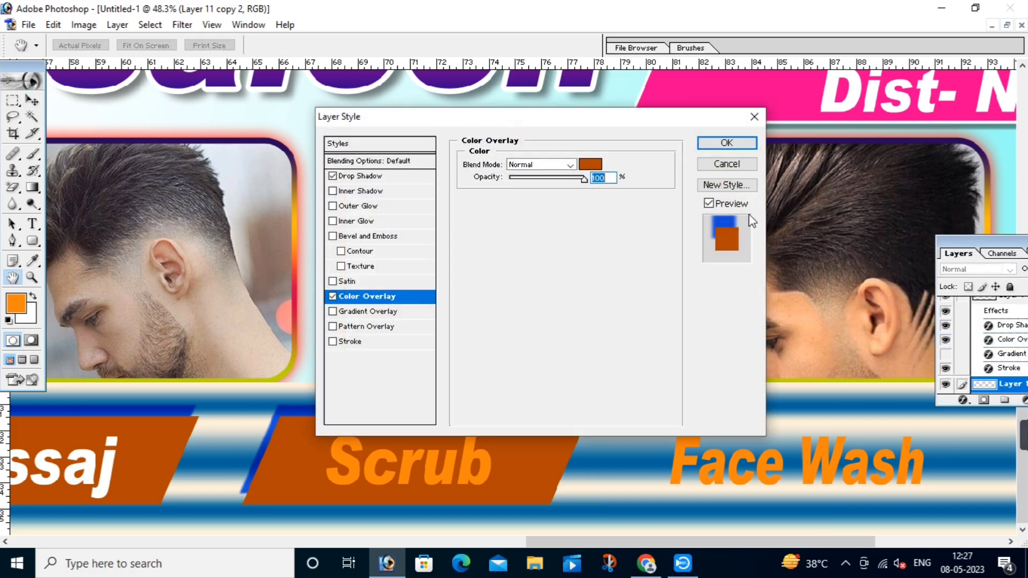
pyautogui.click(600, 162)
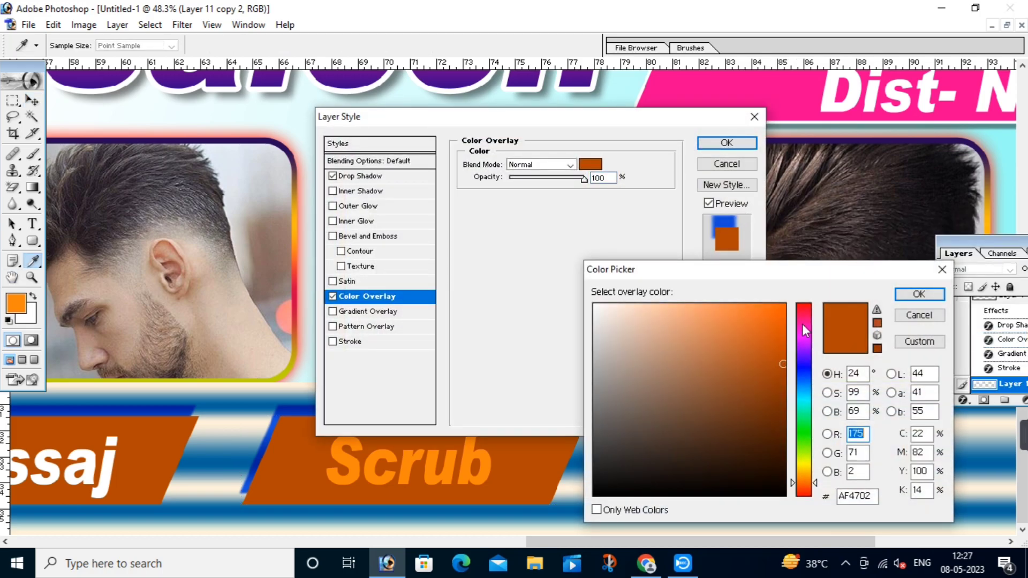
pyautogui.click(802, 323)
pyautogui.click(919, 294)
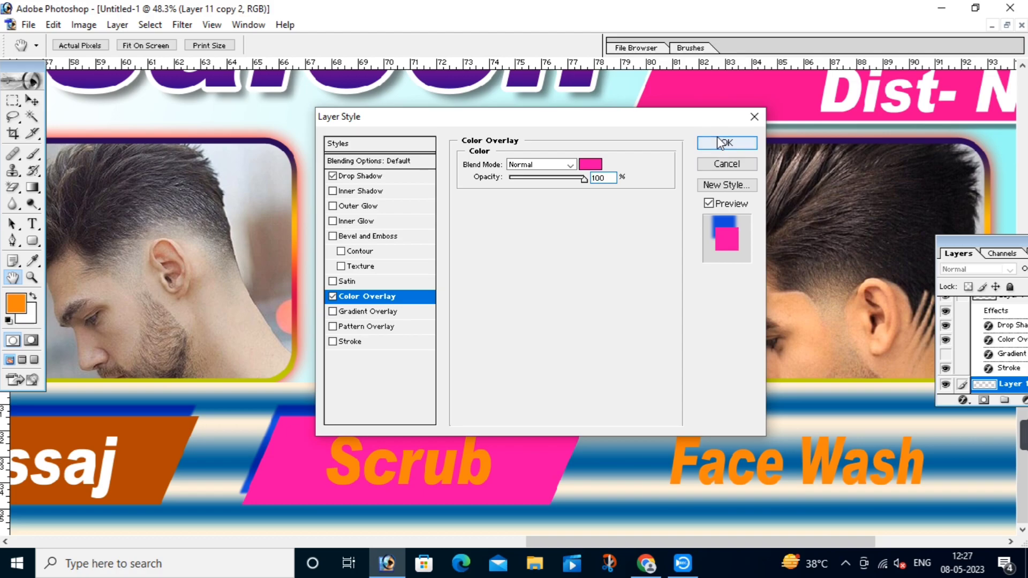
pyautogui.click(726, 143)
# Step: Give the Scrub text a white Color Overlay
pyautogui.press('v')
pyautogui.hotkey('ctrl', 'j')
pyautogui.click(466, 453)
pyautogui.hotkey('alt', 'l')
pyautogui.press('y')
pyautogui.press('v')
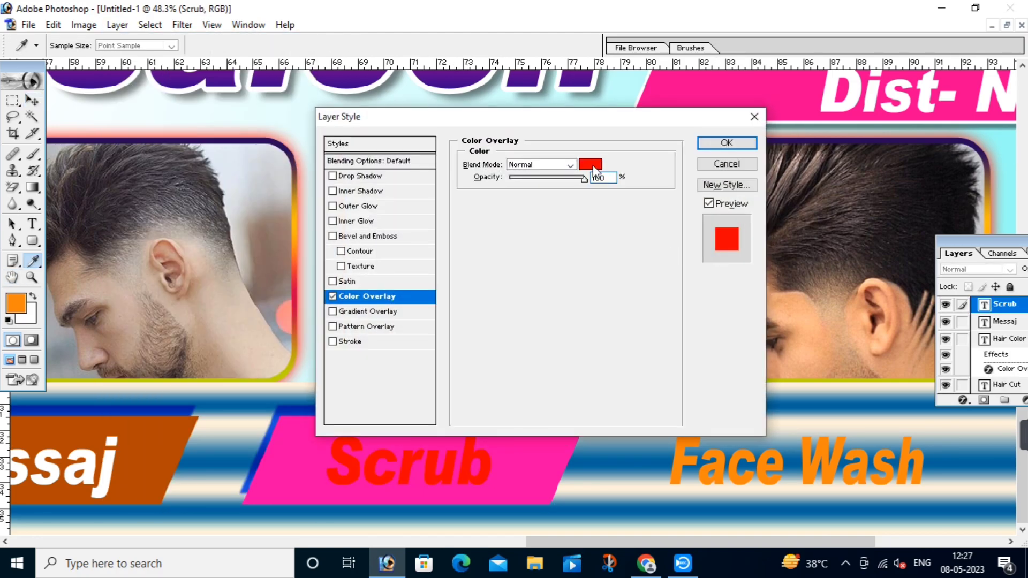
pyautogui.click(590, 165)
pyautogui.click(803, 440)
pyautogui.moveTo(774, 427)
pyautogui.mouseDown()
pyautogui.moveTo(800, 421)
pyautogui.moveTo(581, 314)
pyautogui.mouseUp()
pyautogui.click(919, 294)
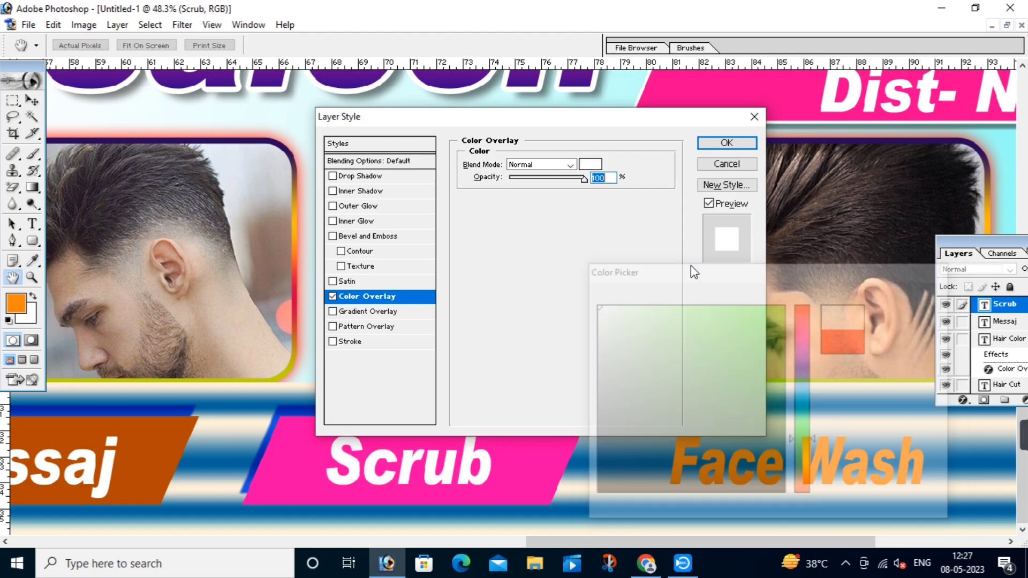
pyautogui.click(726, 142)
# Step: Place a copy of the pink box behind the Face Wash label
pyautogui.press('v')
pyautogui.moveTo(534, 449); pyautogui.dragTo(913, 451)
pyautogui.click(963, 400)
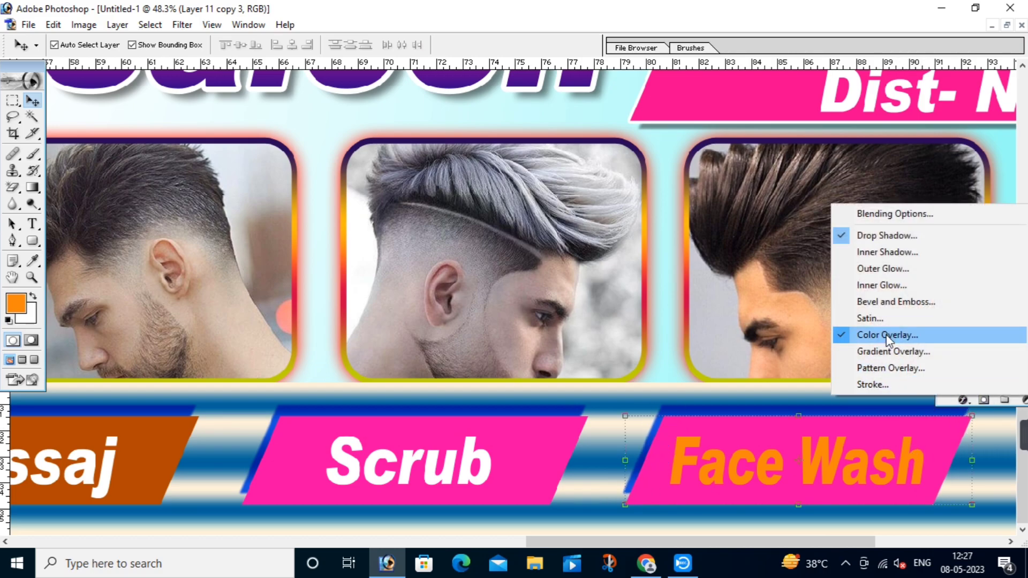
# Step: Change the Face Wash box's Color Overlay to red
pyautogui.click(886, 335)
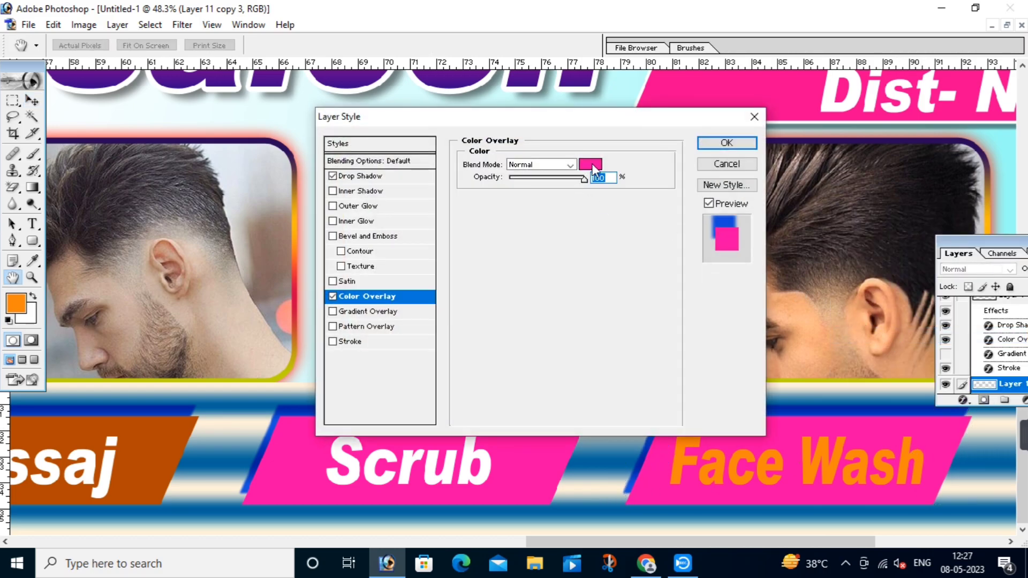
pyautogui.click(589, 166)
pyautogui.click(802, 384)
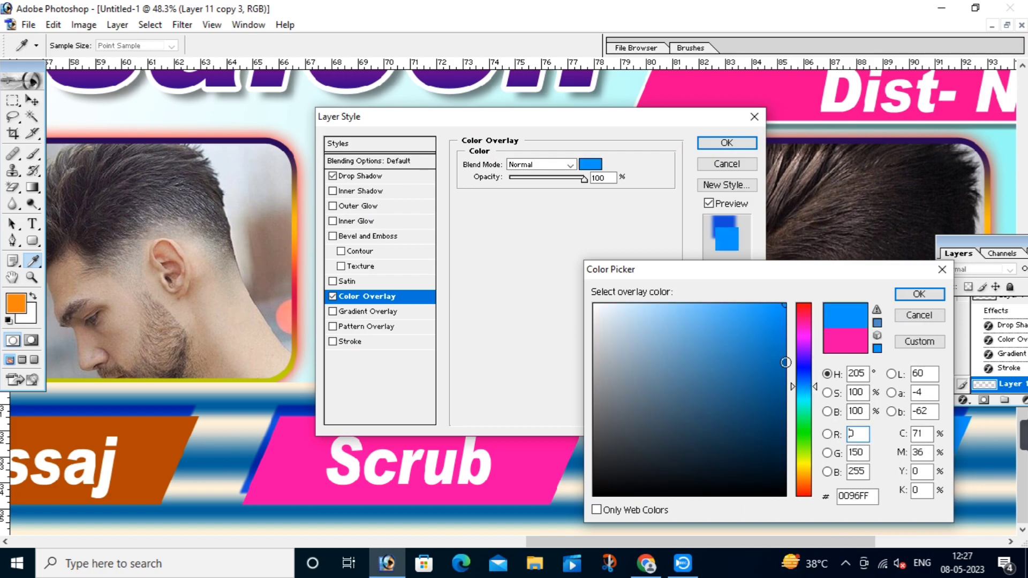
pyautogui.moveTo(803, 326); pyautogui.dragTo(802, 304)
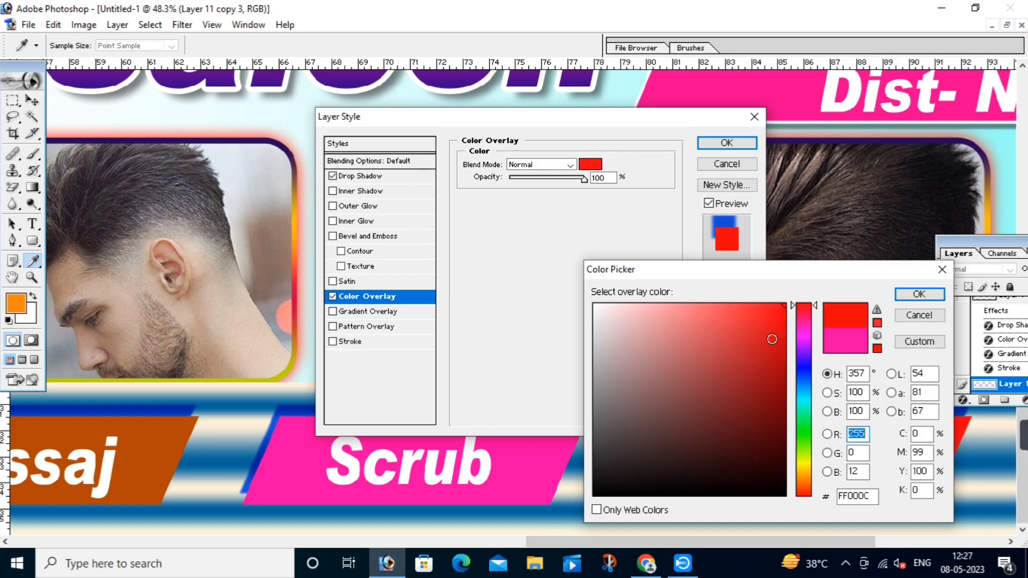
pyautogui.click(918, 294)
pyautogui.click(726, 143)
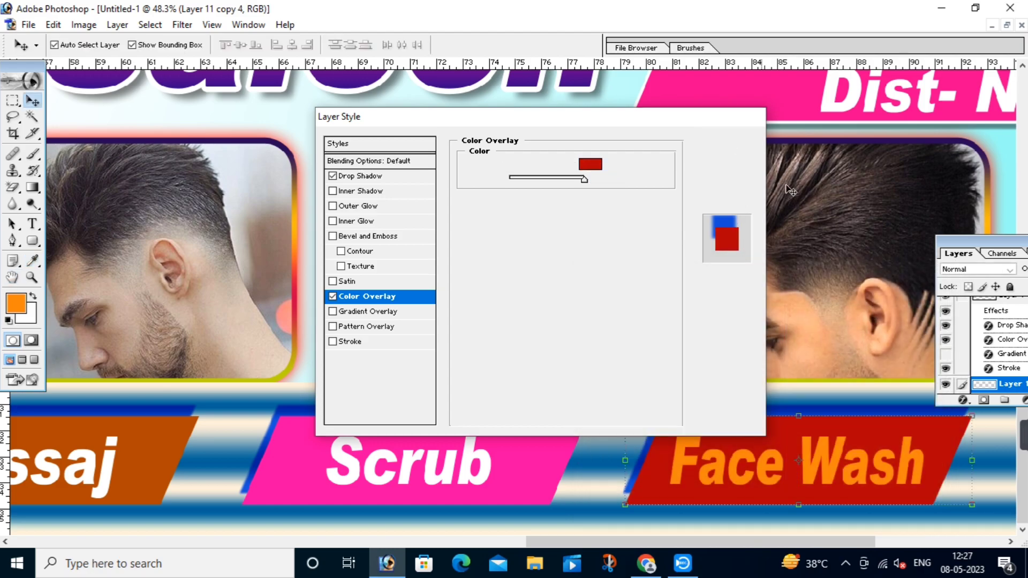
# Step: Give the Face Wash text a white Color Overlay
pyautogui.click(767, 465)
pyautogui.hotkey('alt', 'l')
pyautogui.press('y')
pyautogui.press('v')
pyautogui.click(590, 163)
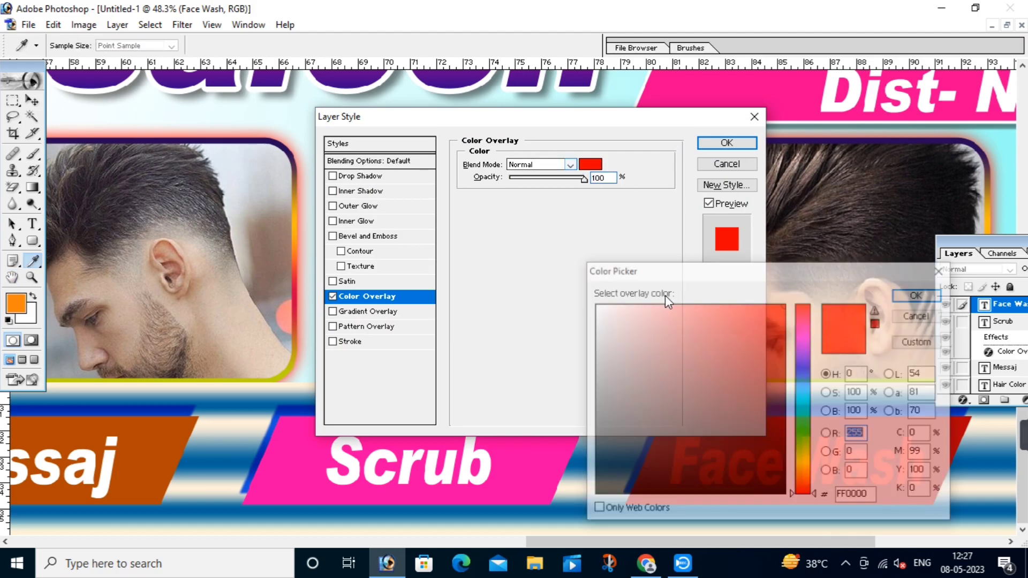
pyautogui.click(593, 305)
pyautogui.click(918, 294)
pyautogui.click(712, 146)
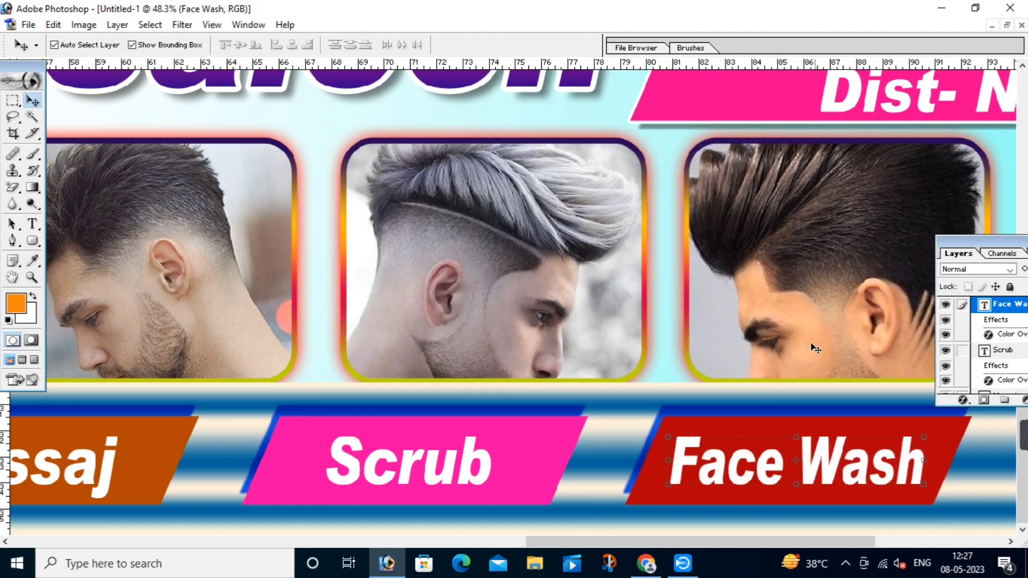
pyautogui.click(671, 297)
# Step: Fit the banner on screen and adjust the zoom to see all six photos and labels
pyautogui.rightClick(684, 310)
pyautogui.click(691, 315)
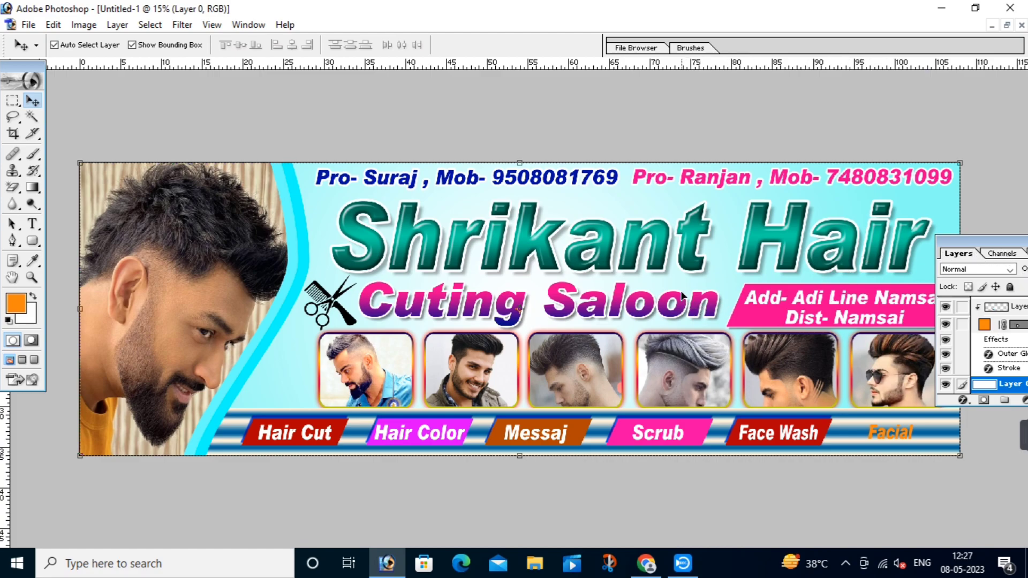
pyautogui.hotkey('ctrl', '-')
pyautogui.hotkey('ctrl', '+')
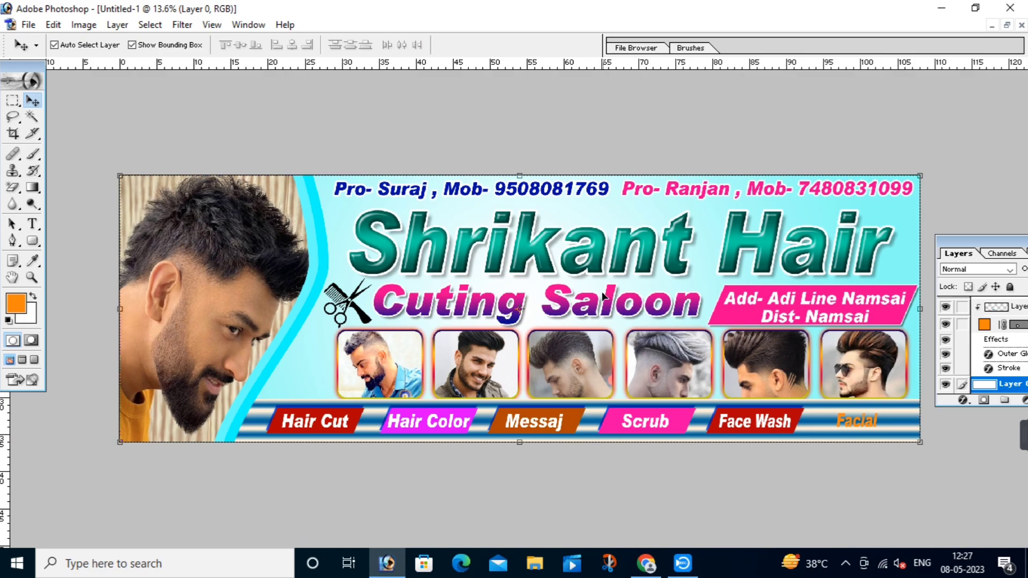
pyautogui.hotkey('ctrl', '+')
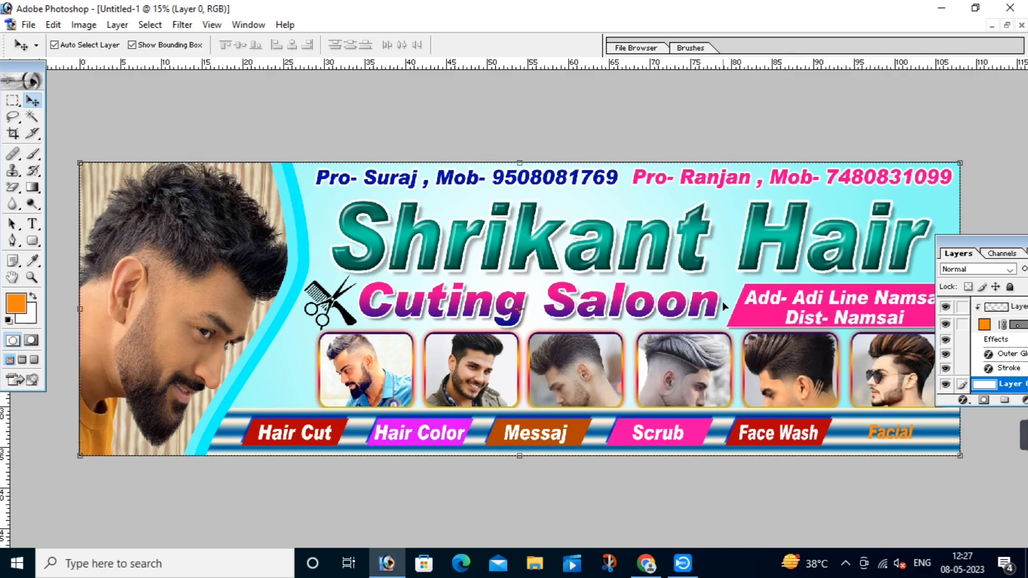
pyautogui.hotkey('ctrl', '-')
pyautogui.hotkey('ctrl', '-')
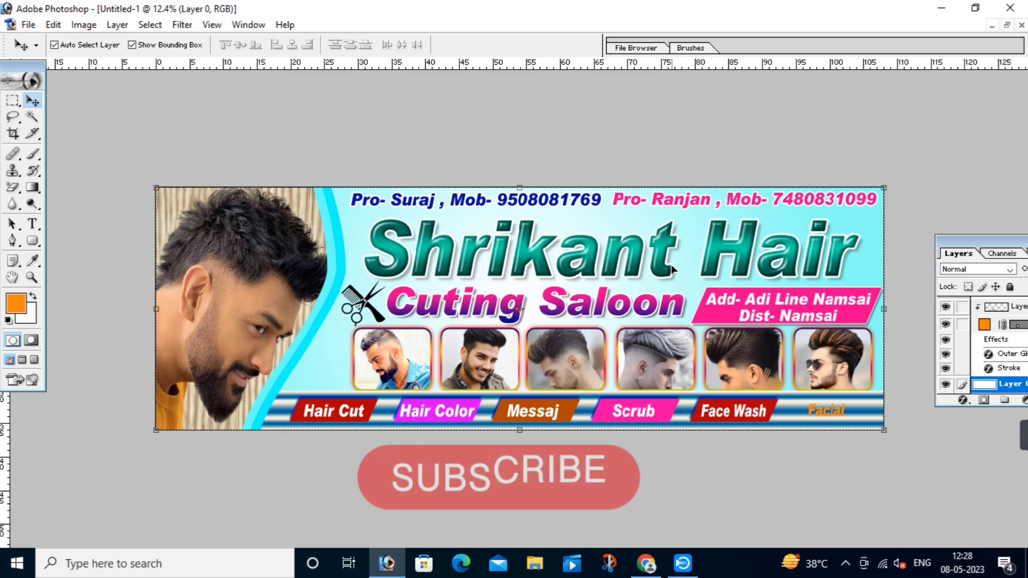
pyautogui.hotkey('ctrl', '-')
pyautogui.hotkey('ctrl', '-')
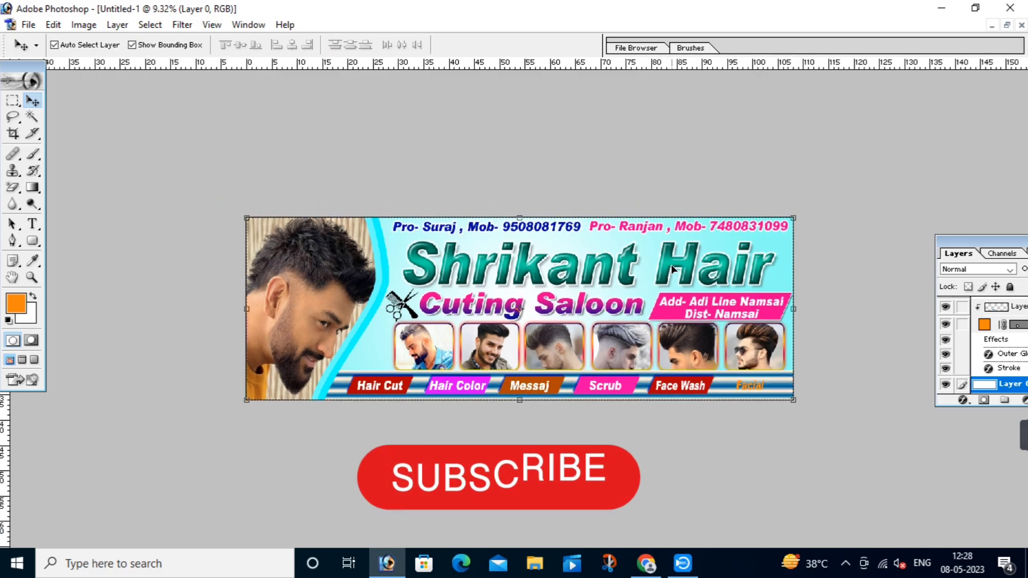
pyautogui.scroll(4, 672, 266)
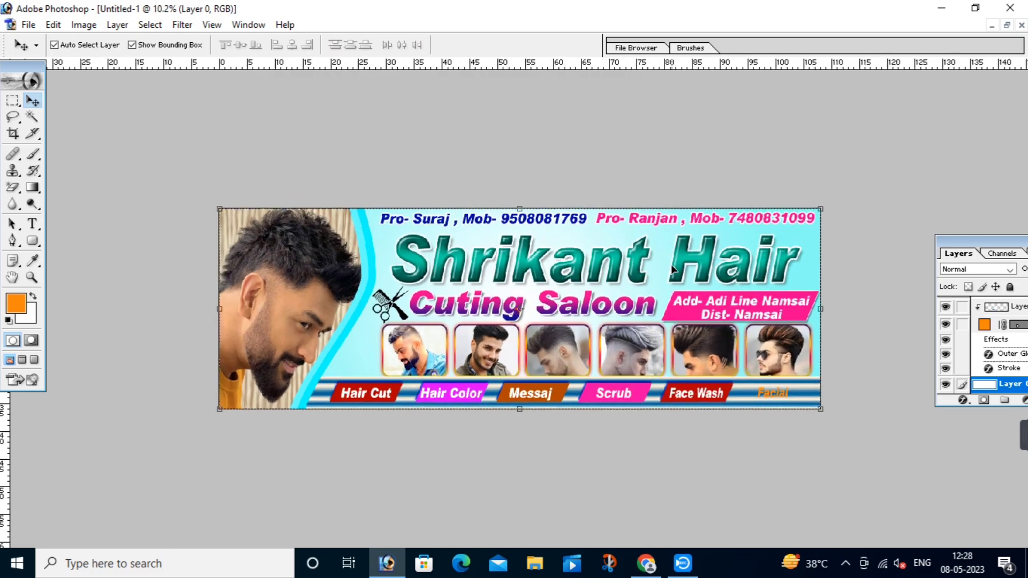